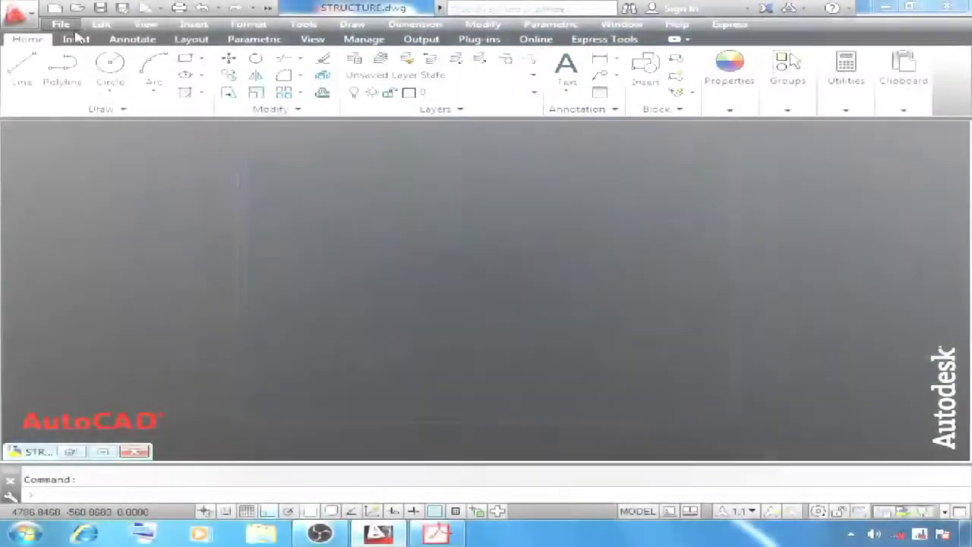
Create a new drawing from the acad template and maximize its drawing window.
{"action": "left_click", "coordinate": [60, 23]}
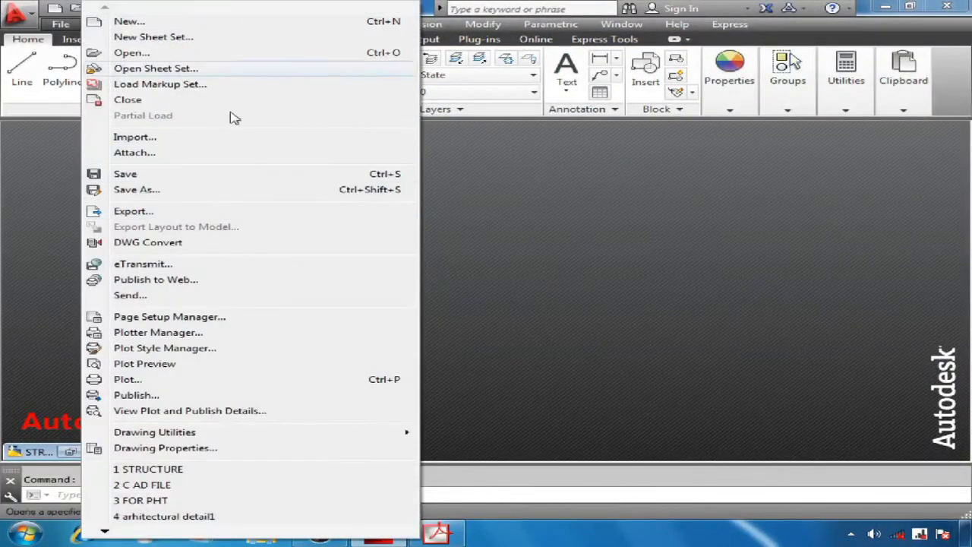
{"action": "left_click", "coordinate": [126, 22]}
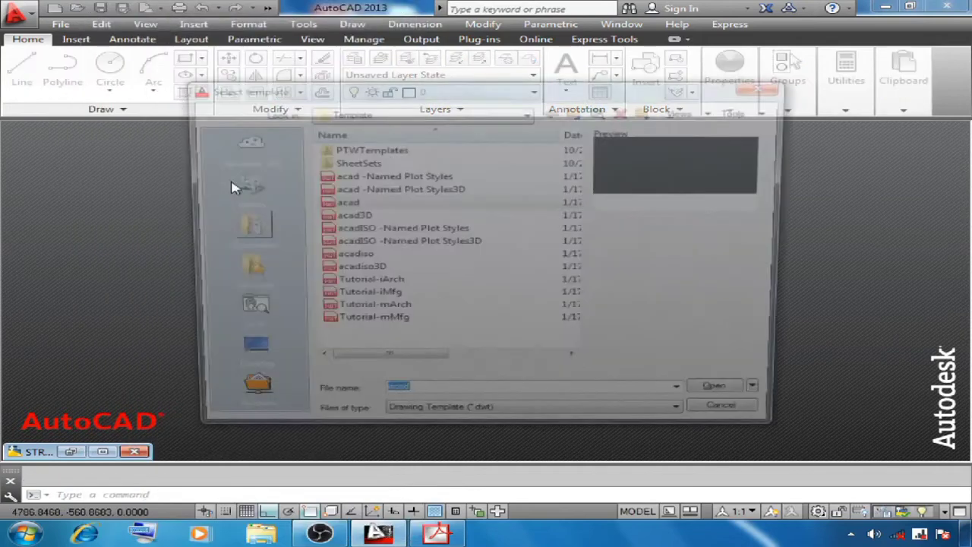
{"action": "left_click", "coordinate": [340, 204]}
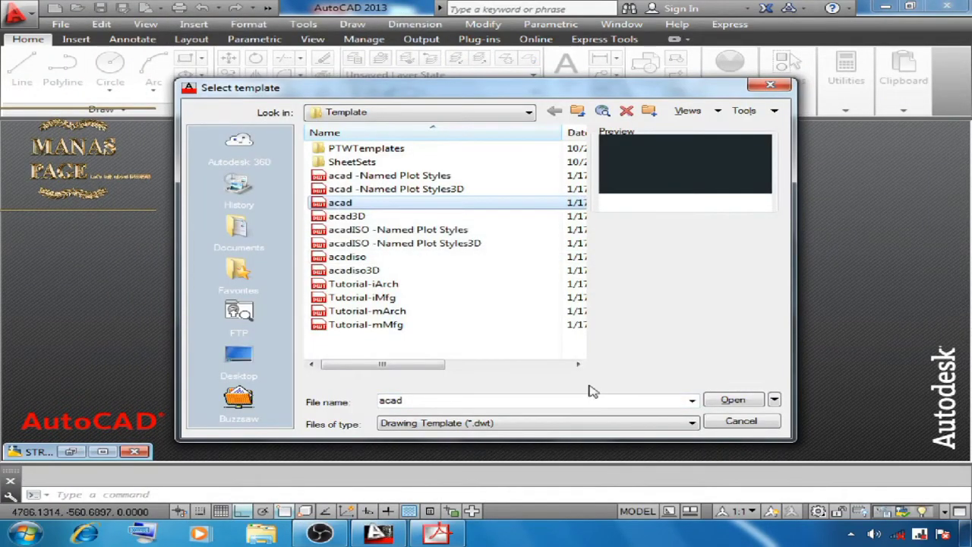
{"action": "left_click", "coordinate": [729, 399]}
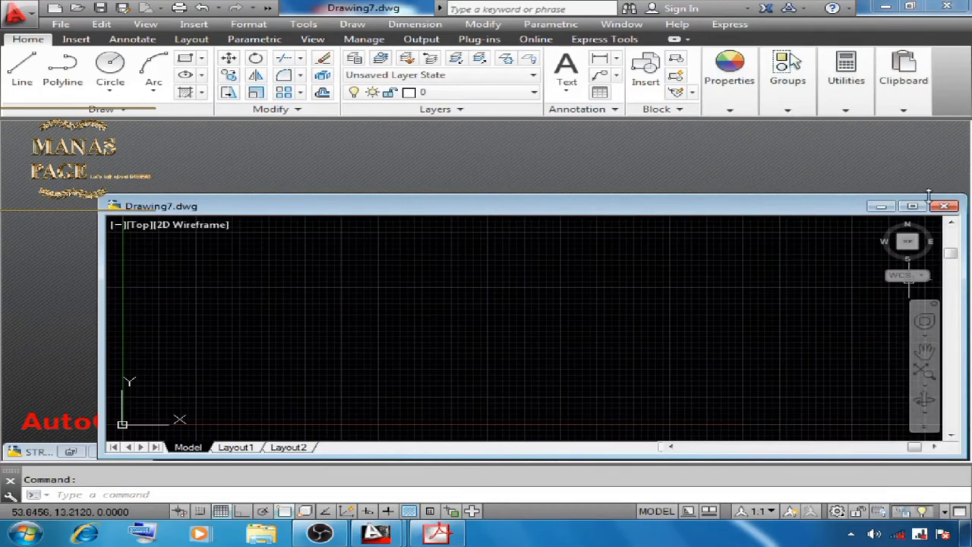
{"action": "left_click", "coordinate": [912, 207]}
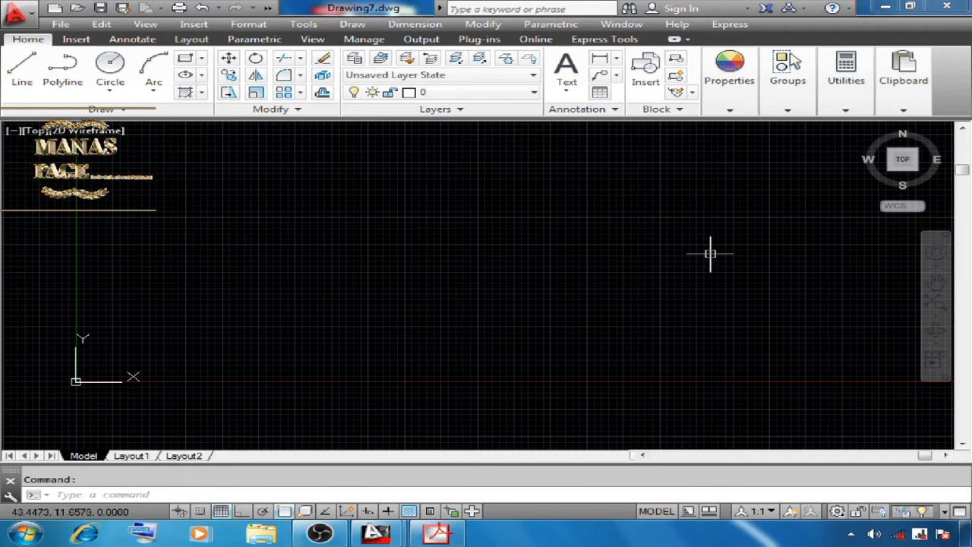
Switch to Acrobat Reader and examine the ground floor plan's plot dimensions, upper bedrooms and opening schedule at 150% zoom.
{"action": "left_click", "coordinate": [441, 534]}
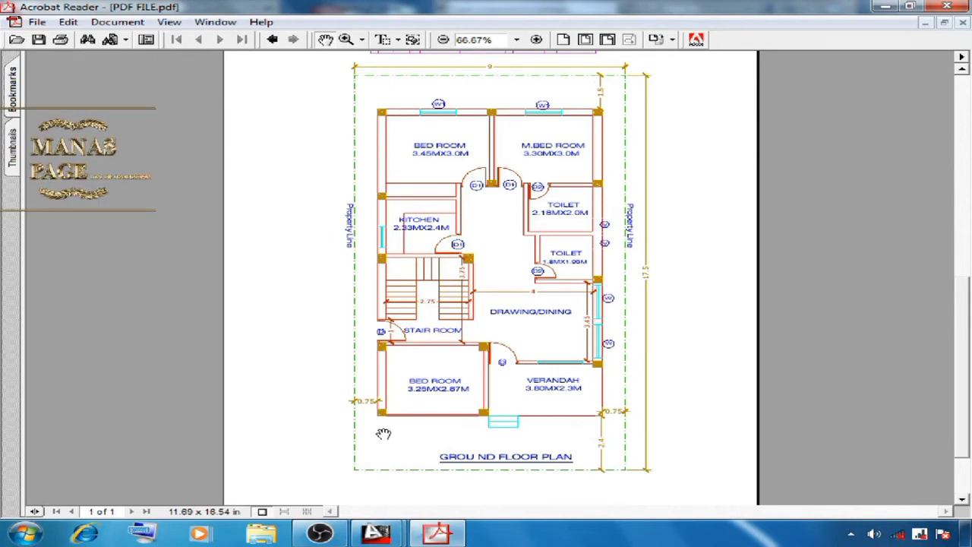
{"action": "scroll", "coordinate": [602, 77], "scroll_direction": "up", "scroll_amount": 2}
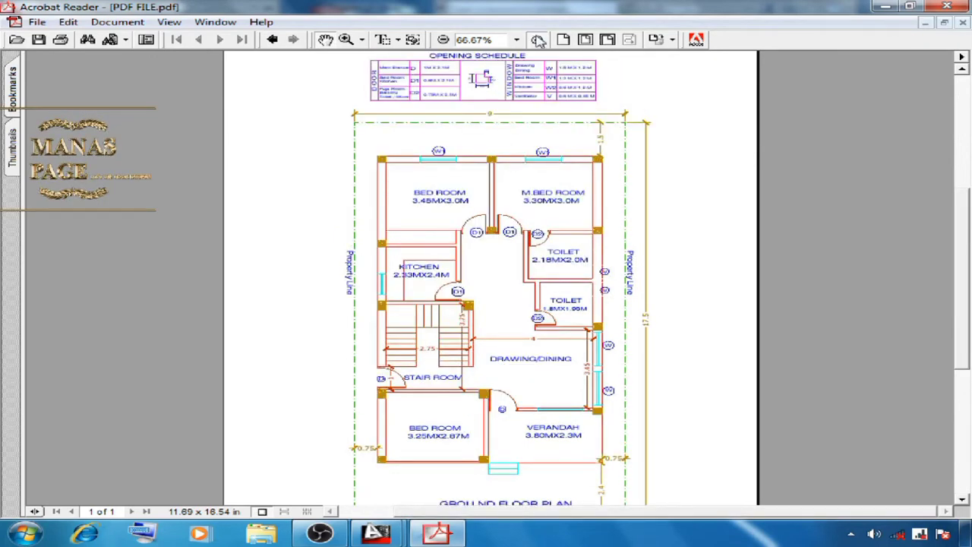
{"action": "left_click", "coordinate": [536, 40]}
{"action": "left_click", "coordinate": [536, 39]}
{"action": "left_click", "coordinate": [536, 40]}
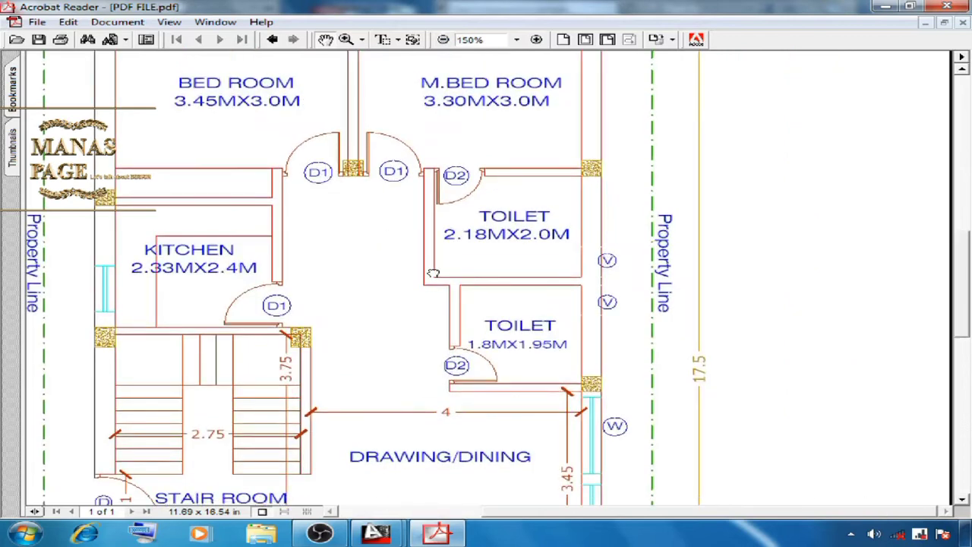
{"action": "scroll", "coordinate": [445, 254], "scroll_direction": "up", "scroll_amount": 5}
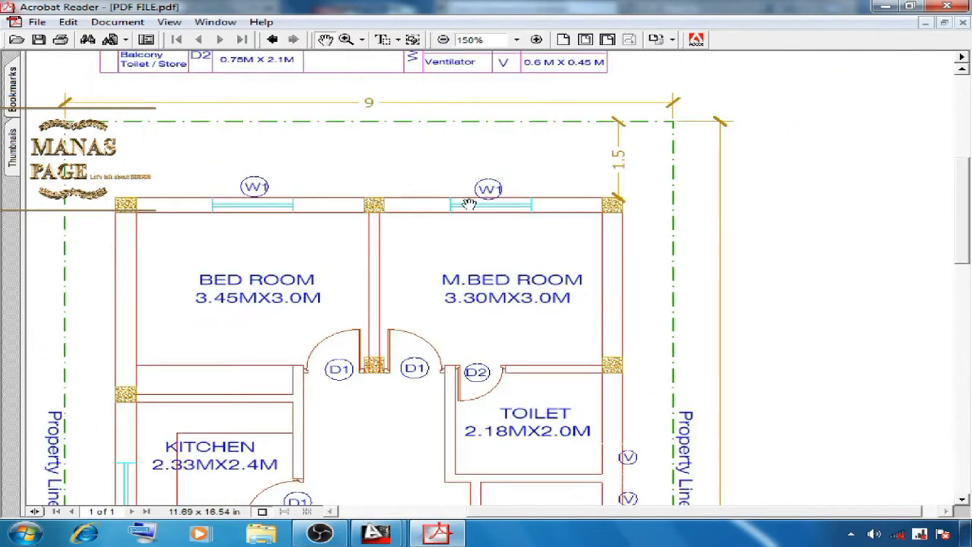
{"action": "left_click_drag", "start_coordinate": [648, 366], "coordinate": [668, 313]}
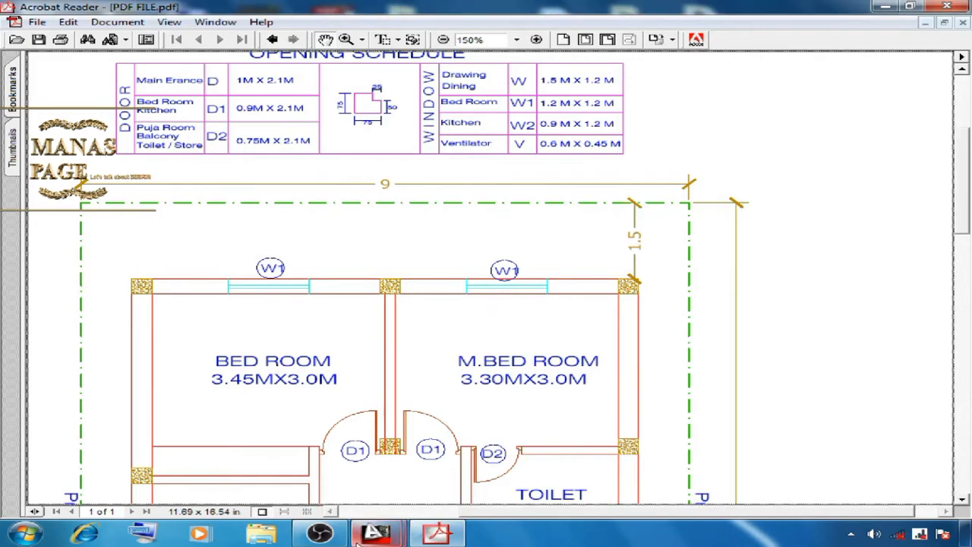
Switch to STRUCTURE.dwg in AutoCAD and read the notes on unit, page and dimension settings.
{"action": "mouse_move", "coordinate": [376, 533]}
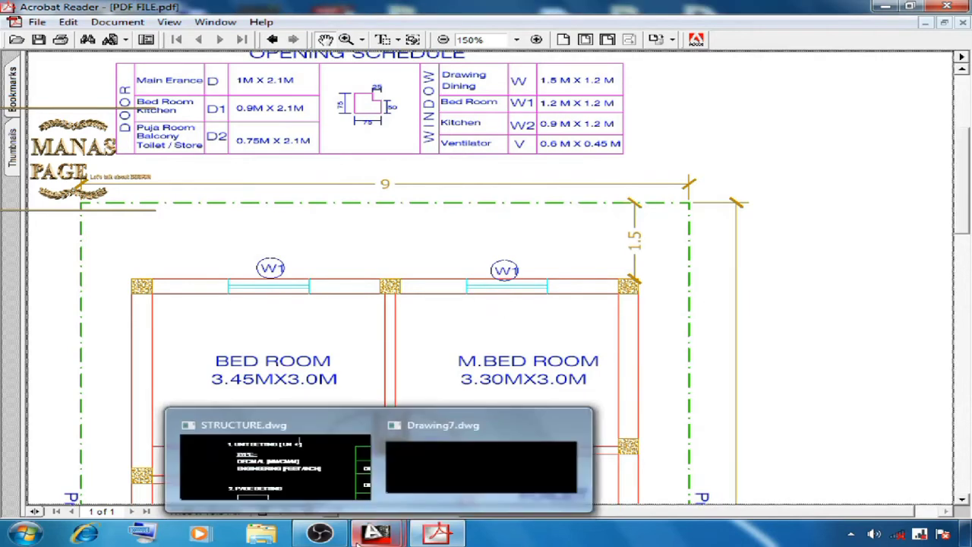
{"action": "left_click", "coordinate": [303, 460]}
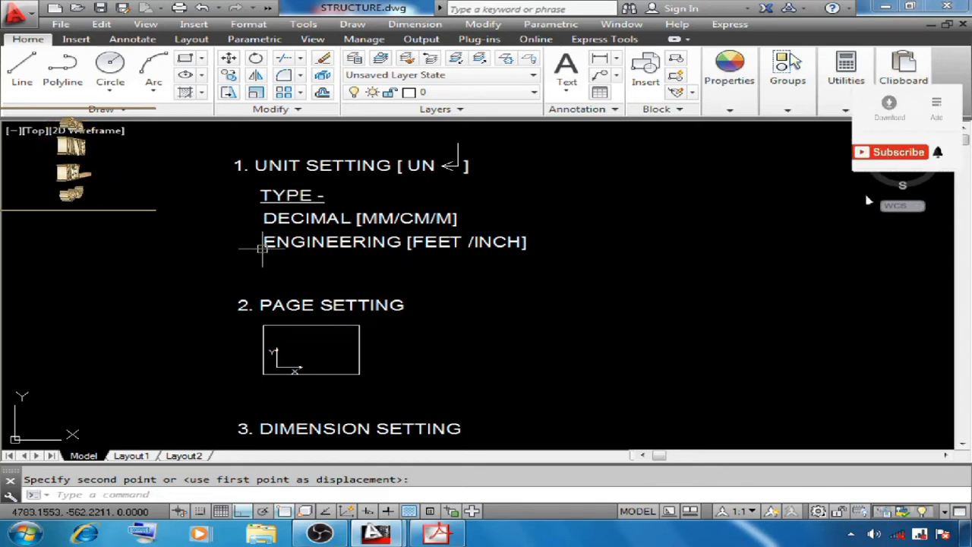
{"action": "middle_click_drag", "start_coordinate": [261, 312], "coordinate": [248, 226]}
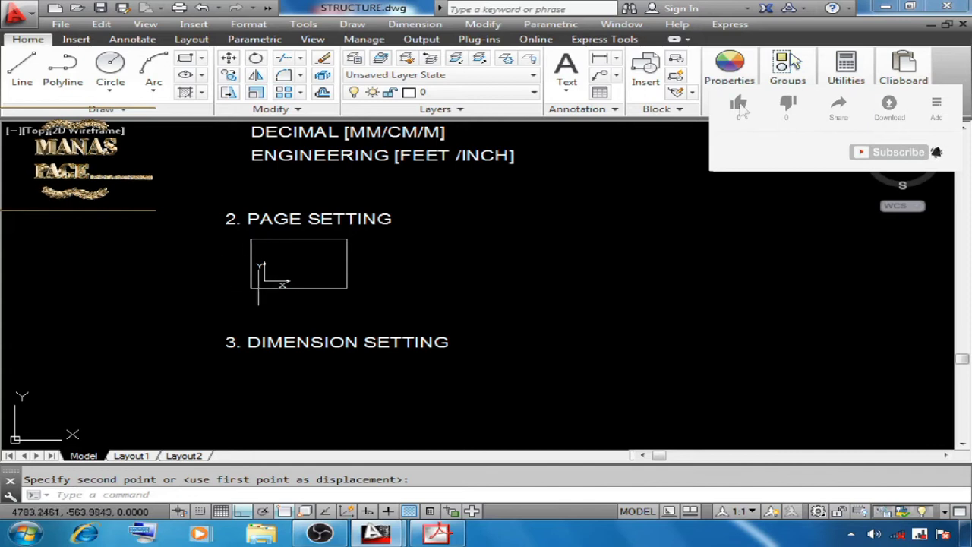
{"action": "key", "text": "Escape"}
{"action": "scroll", "coordinate": [262, 426], "scroll_direction": "up", "scroll_amount": 2}
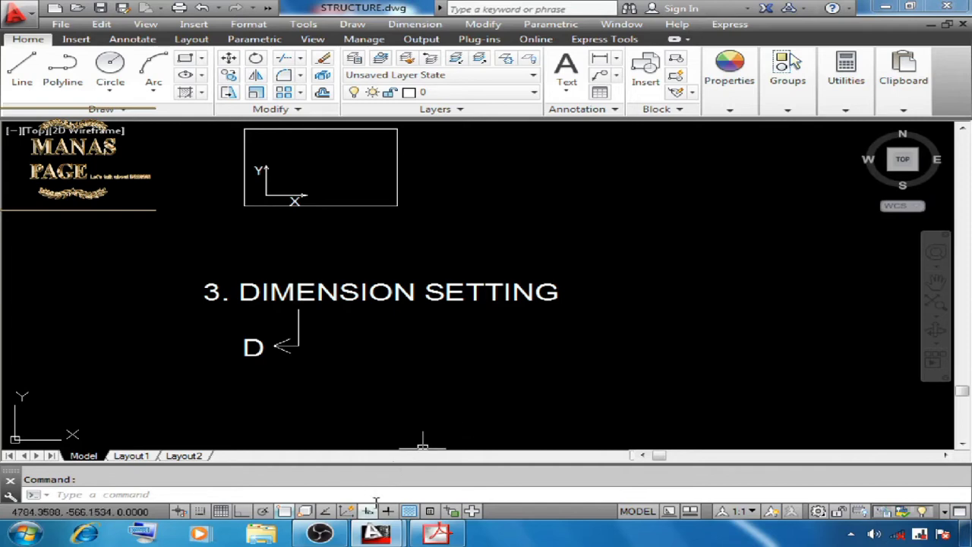
Switch to Drawing7.dwg and open its drawing units settings.
{"action": "mouse_move", "coordinate": [375, 536]}
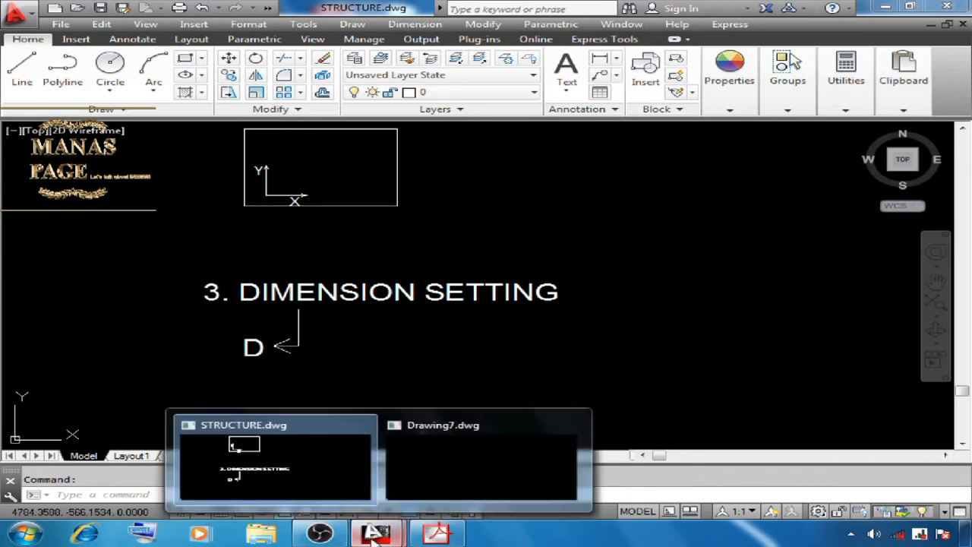
{"action": "left_click", "coordinate": [420, 448]}
{"action": "key", "text": "Escape"}
{"action": "type", "text": "UN"}
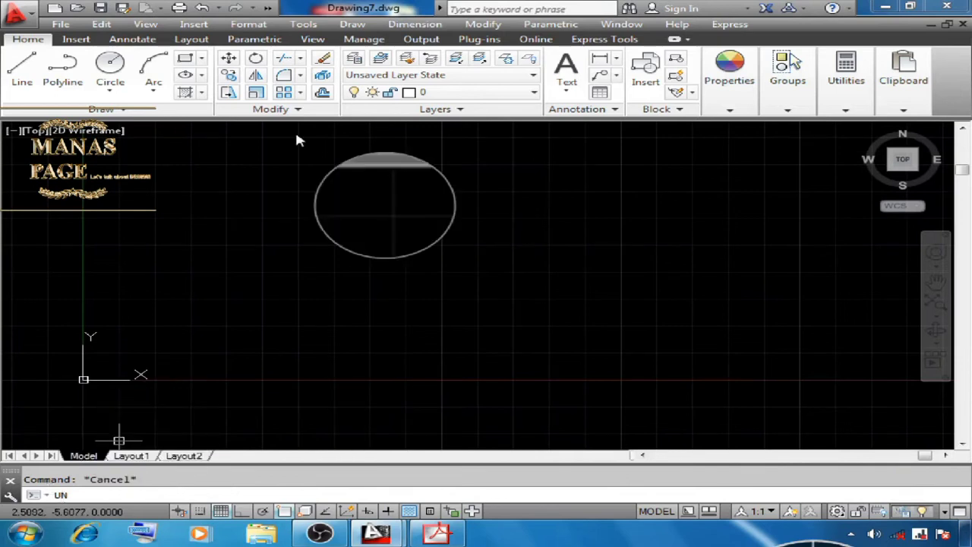
{"action": "left_click", "coordinate": [248, 25]}
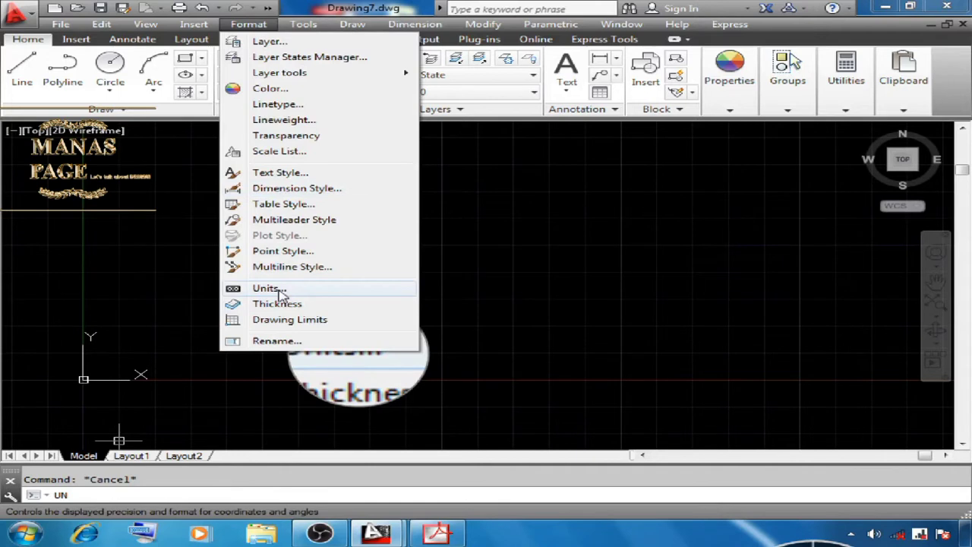
{"action": "left_click", "coordinate": [279, 291]}
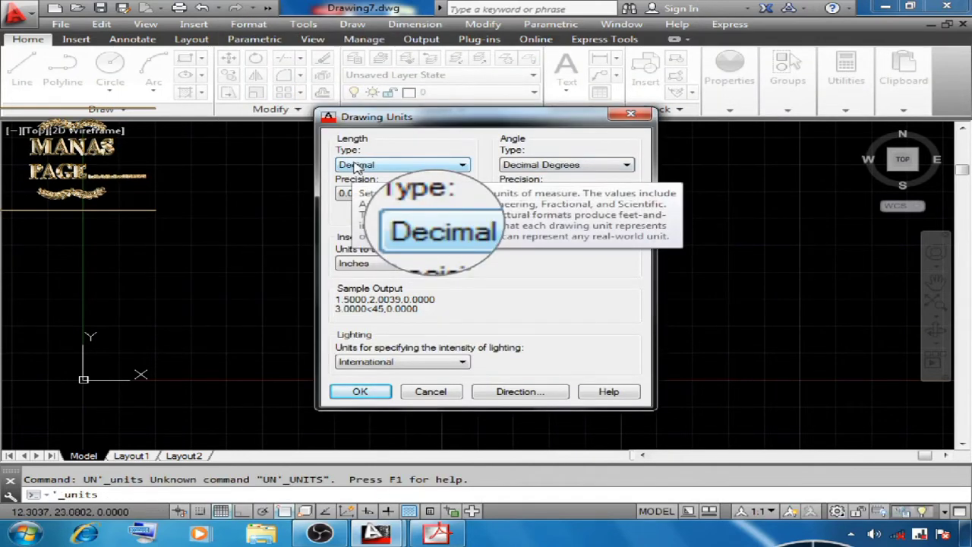
Configure the drawing units with Decimal length type, 0.000 precision and Millimeters as the insertion scale.
{"action": "left_click", "coordinate": [357, 193]}
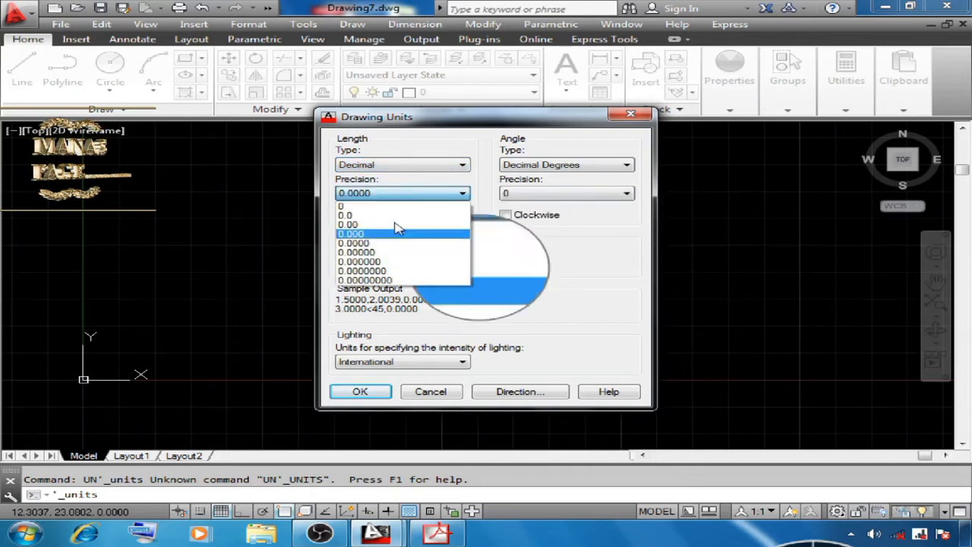
{"action": "left_click", "coordinate": [359, 235]}
{"action": "left_click", "coordinate": [410, 263]}
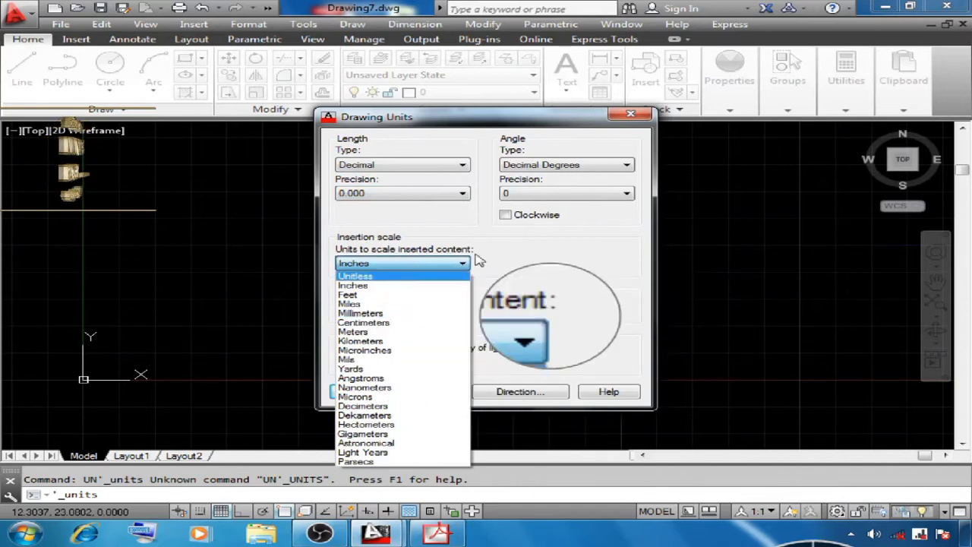
{"action": "left_click", "coordinate": [370, 314]}
{"action": "left_click", "coordinate": [371, 166]}
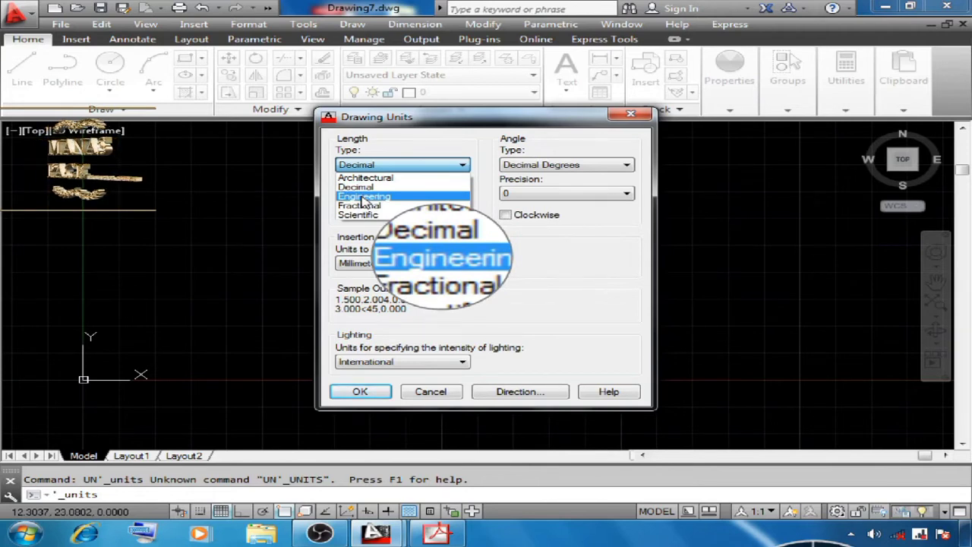
{"action": "left_click", "coordinate": [363, 189]}
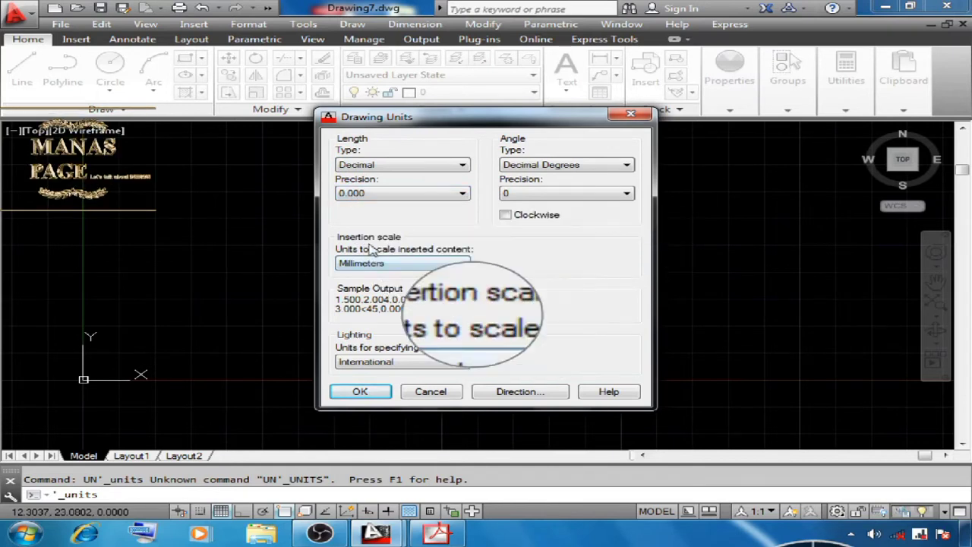
{"action": "left_click", "coordinate": [422, 265]}
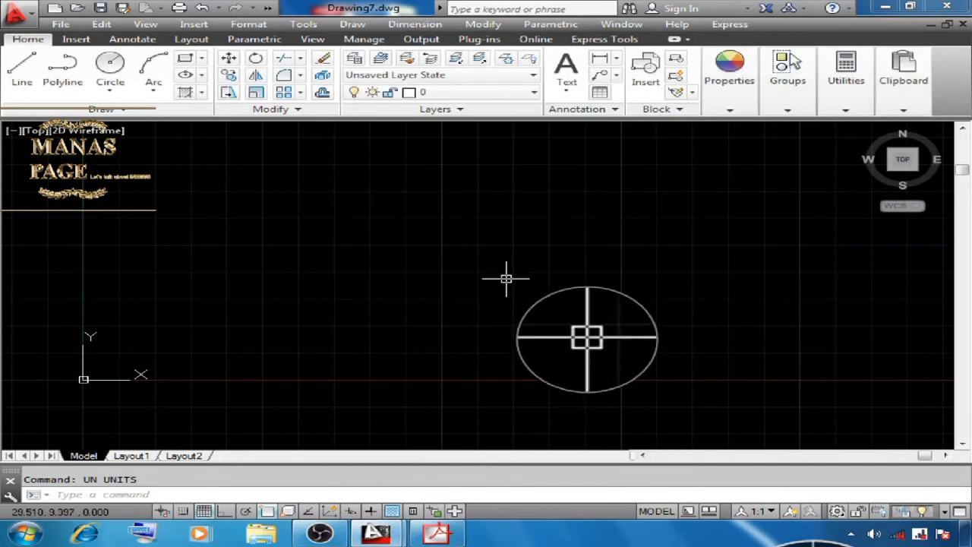
Check the plot dimensions in the PDF plan in Acrobat Reader, then draw a vertical line 17.5 units long in AutoCAD's Drawing7.dwg.
{"action": "left_click", "coordinate": [437, 534]}
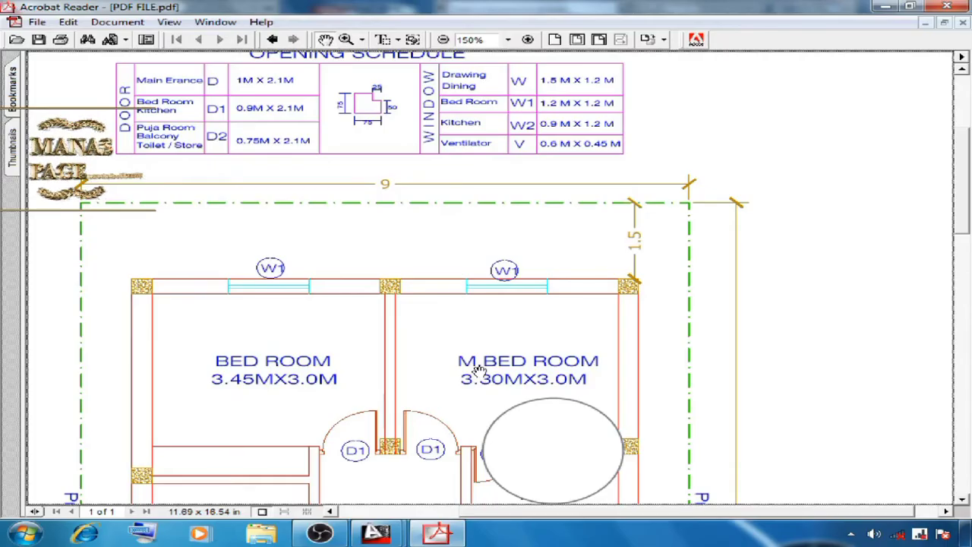
{"action": "scroll", "coordinate": [480, 371], "scroll_direction": "down", "scroll_amount": 2, "text": "ctrl"}
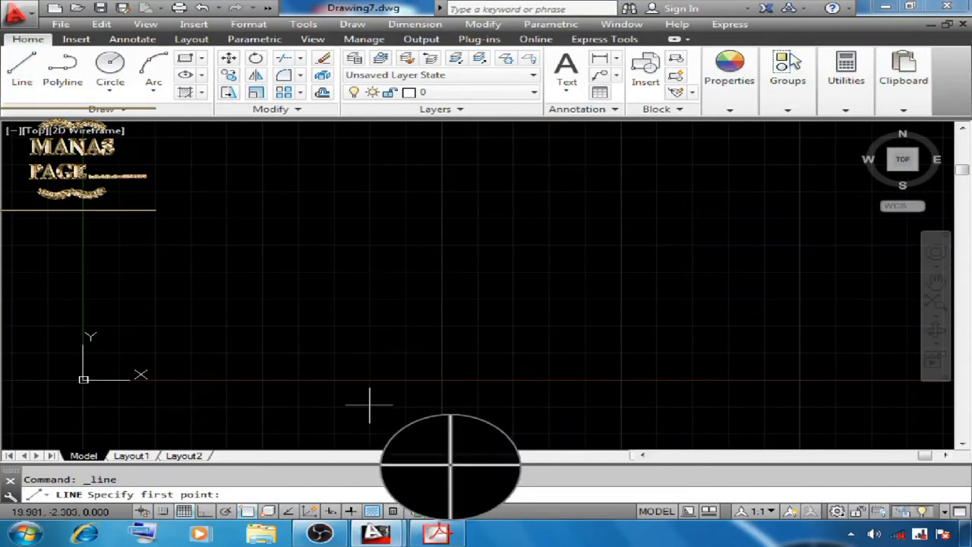
{"action": "left_click", "coordinate": [184, 369]}
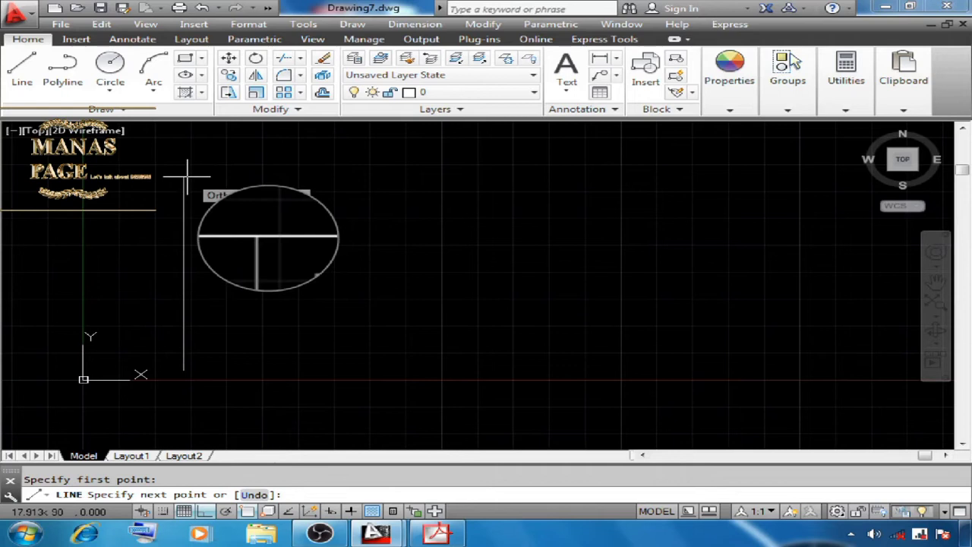
{"action": "type", "text": "17."}
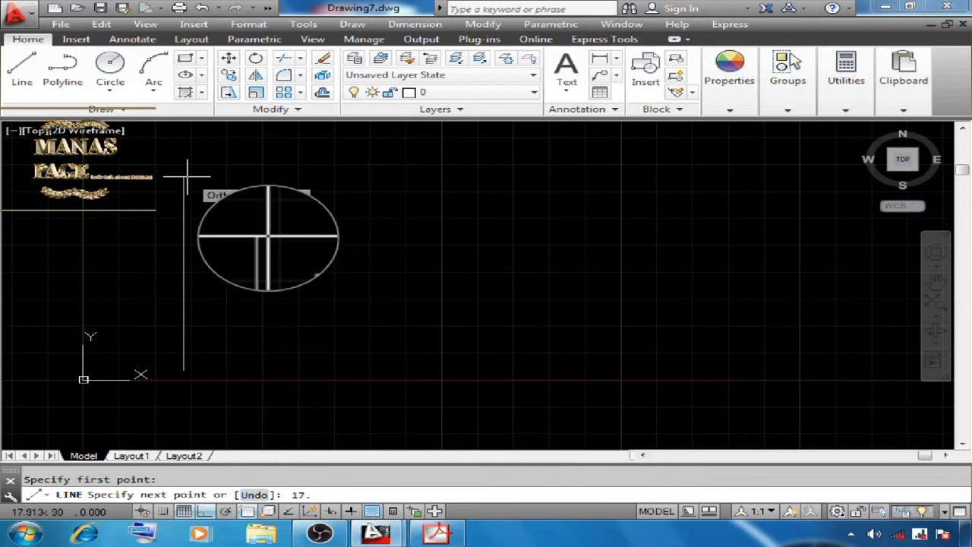
{"action": "type", "text": "5"}
{"action": "key", "text": "Return"}
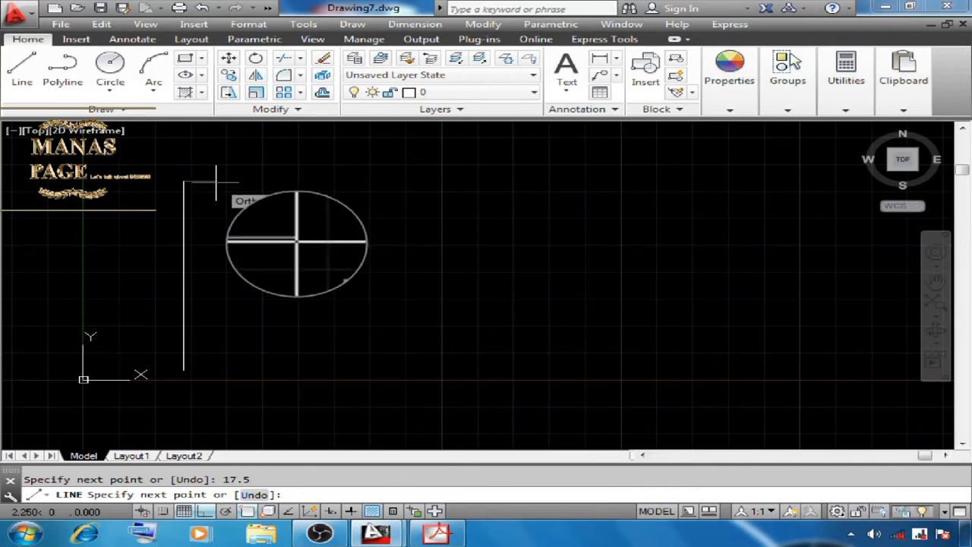
{"action": "key", "text": "Escape"}
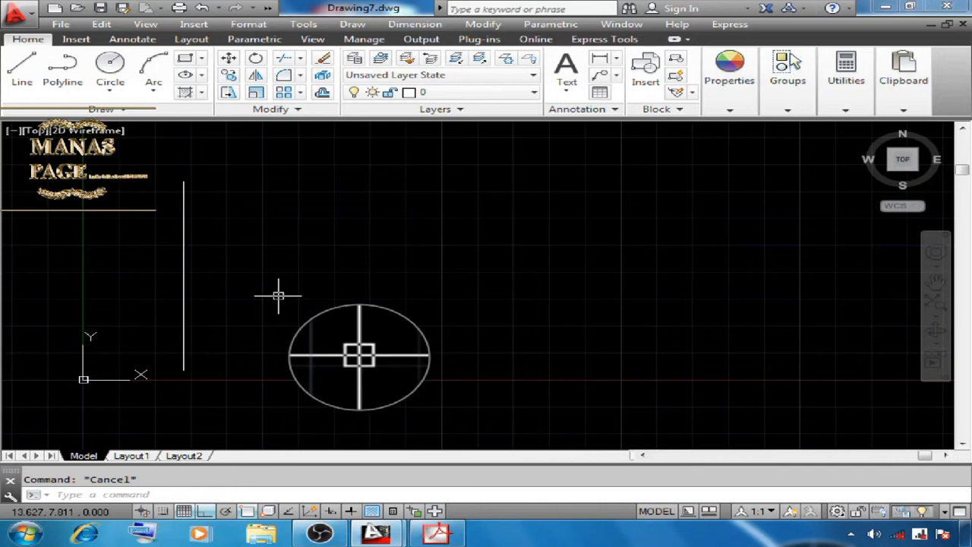
Delete the 17.5-unit vertical line.
{"action": "left_click", "coordinate": [210, 244]}
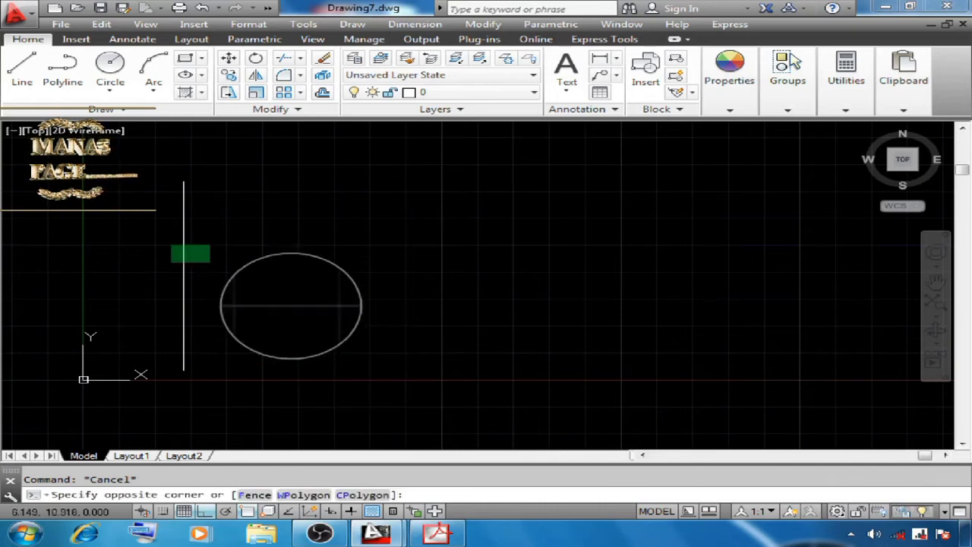
{"action": "left_click", "coordinate": [142, 282]}
{"action": "key", "text": "Delete"}
Draw a vertical line 17500 mm long upward from a point near the origin.
{"action": "type", "text": "L"}
{"action": "key", "text": "Return"}
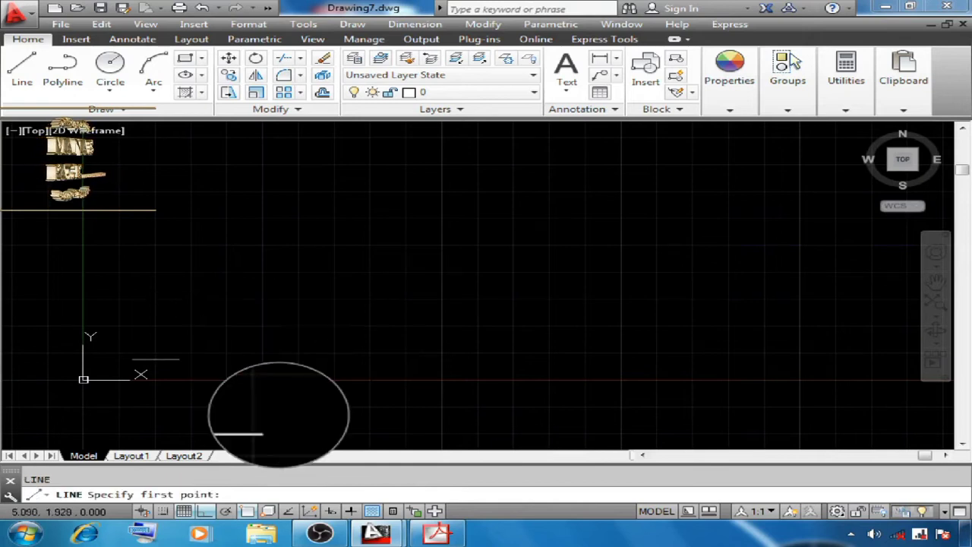
{"action": "left_click", "coordinate": [189, 371]}
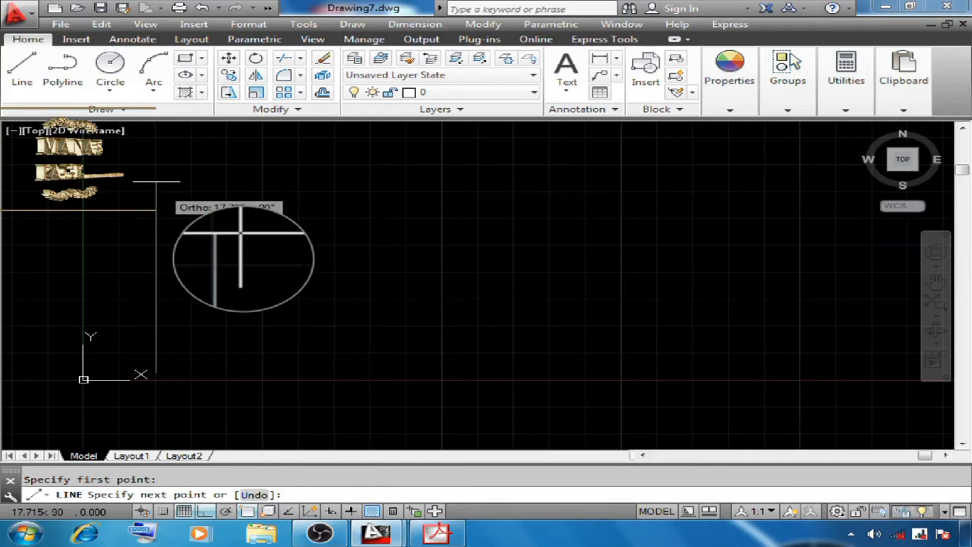
{"action": "type", "text": "17"}
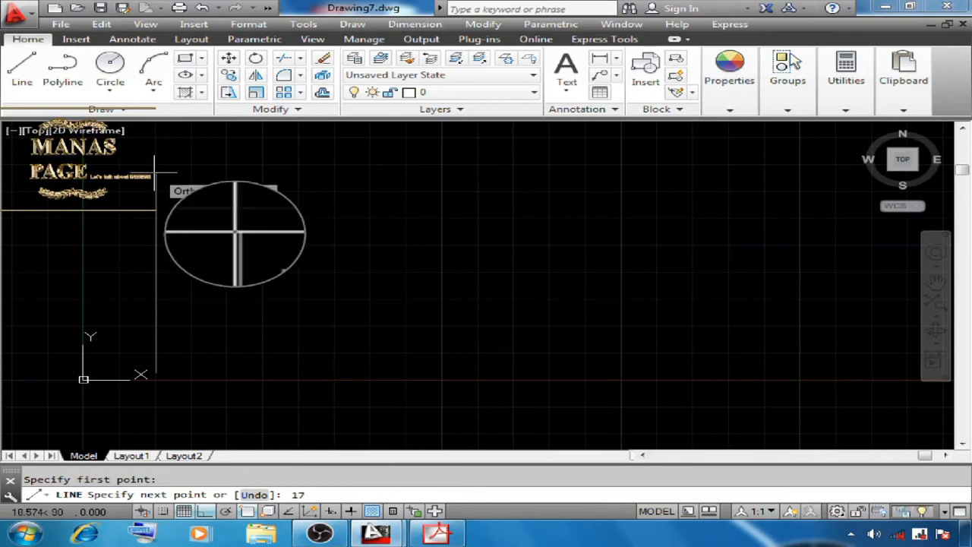
{"action": "type", "text": "500"}
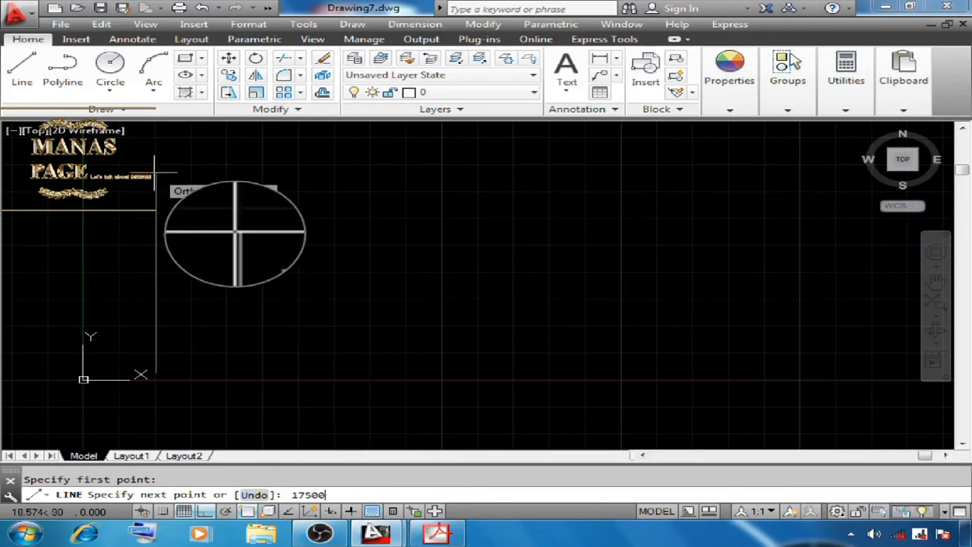
{"action": "key", "text": "Return"}
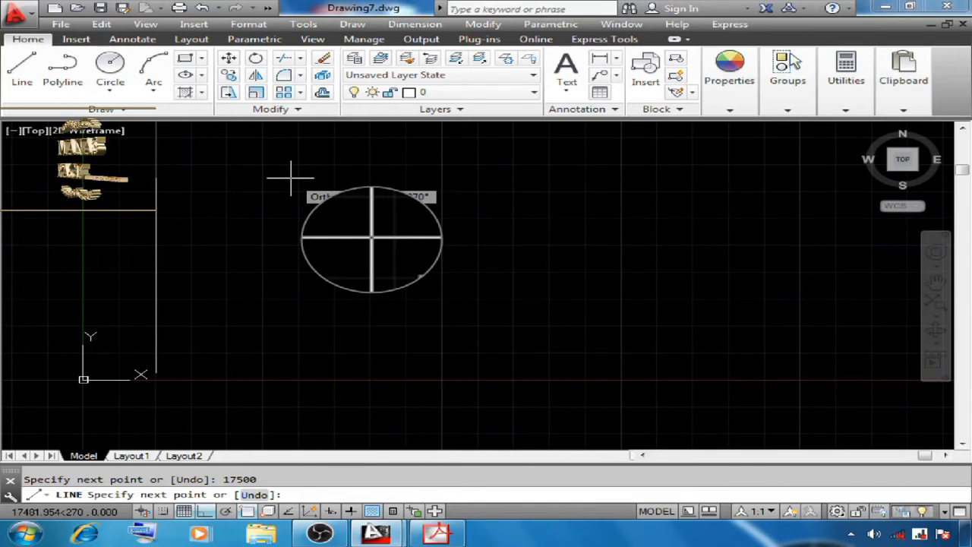
Finish the line and zoom to all of the drawing so the 17500 mm vertical line is shown in full.
{"action": "key", "text": "Return"}
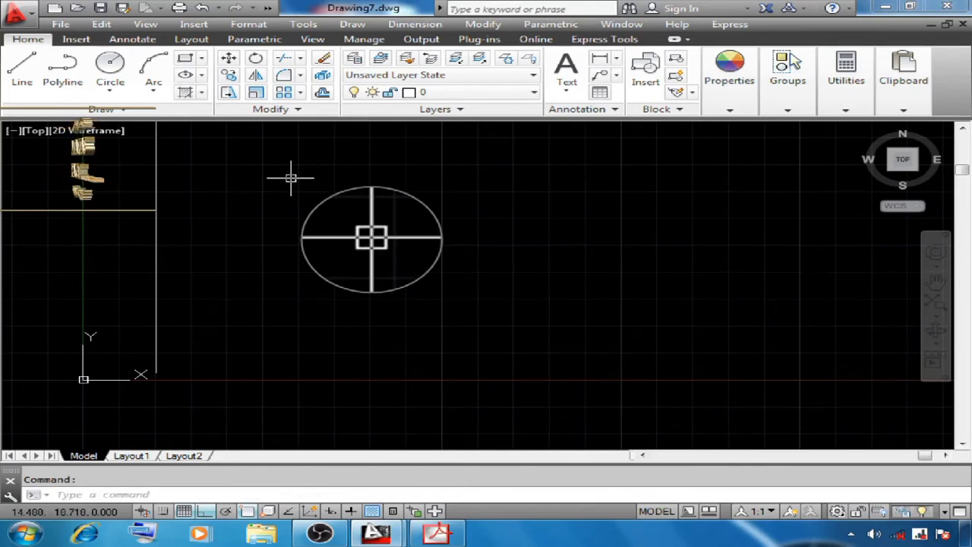
{"action": "key", "text": "Escape"}
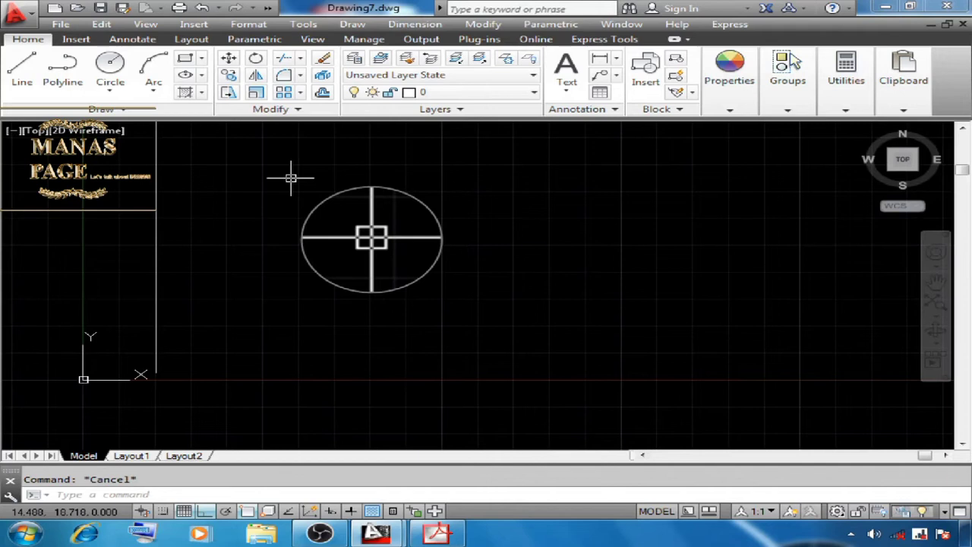
{"action": "left_click", "coordinate": [140, 490]}
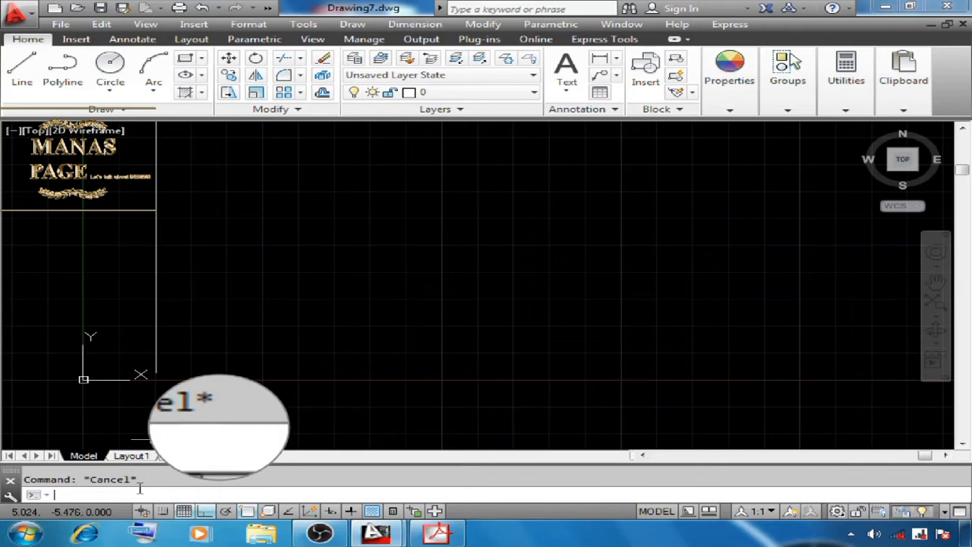
{"action": "type", "text": "z"}
{"action": "key", "text": "Return"}
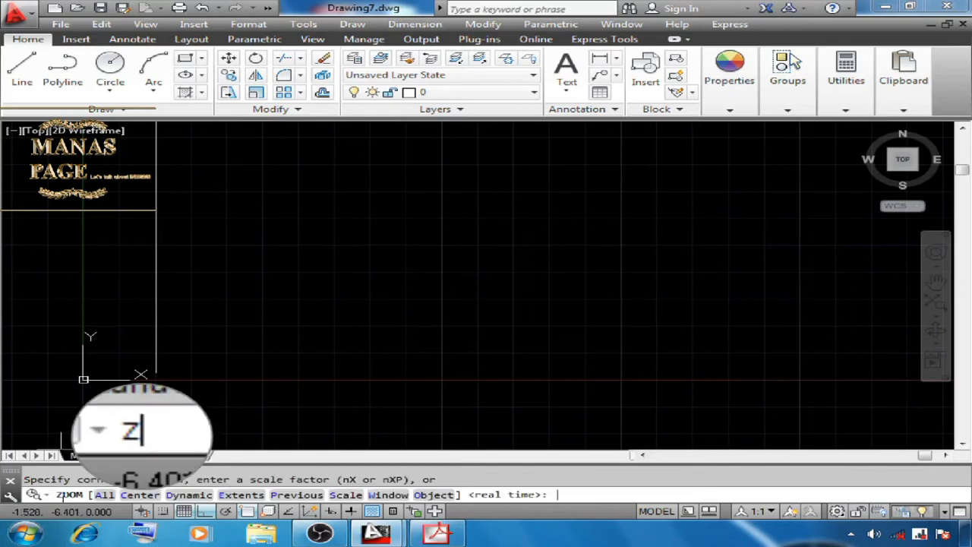
{"action": "type", "text": "A"}
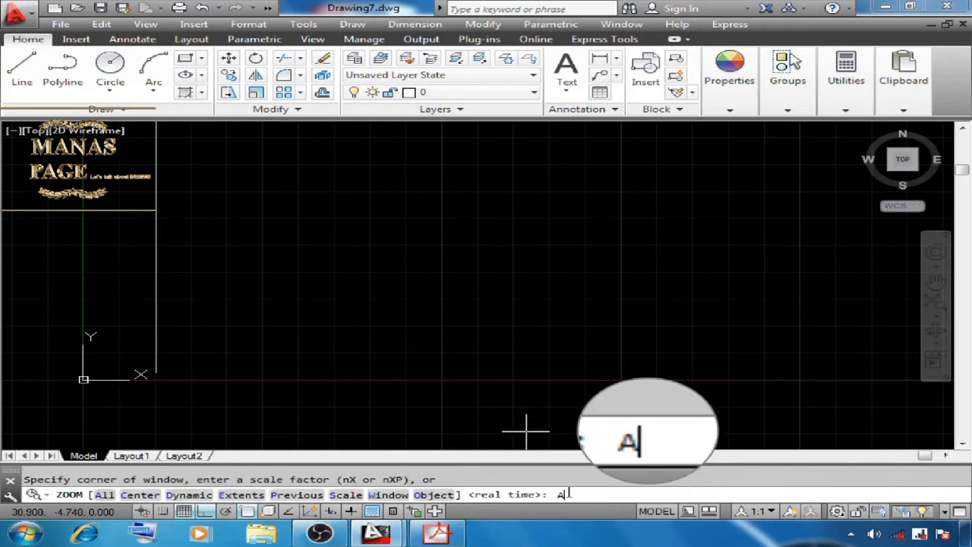
{"action": "type", "text": "LL"}
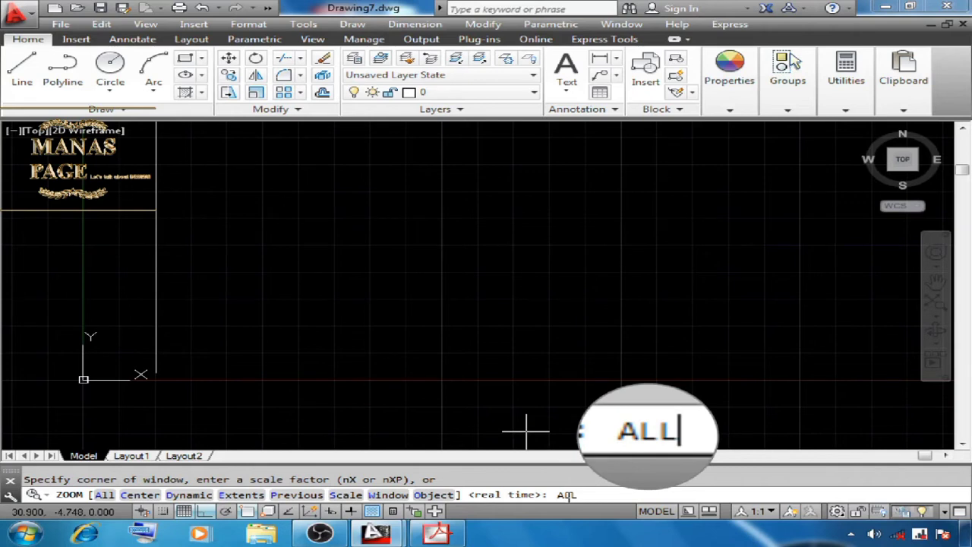
{"action": "key", "text": "Return"}
{"action": "key", "text": "Escape"}
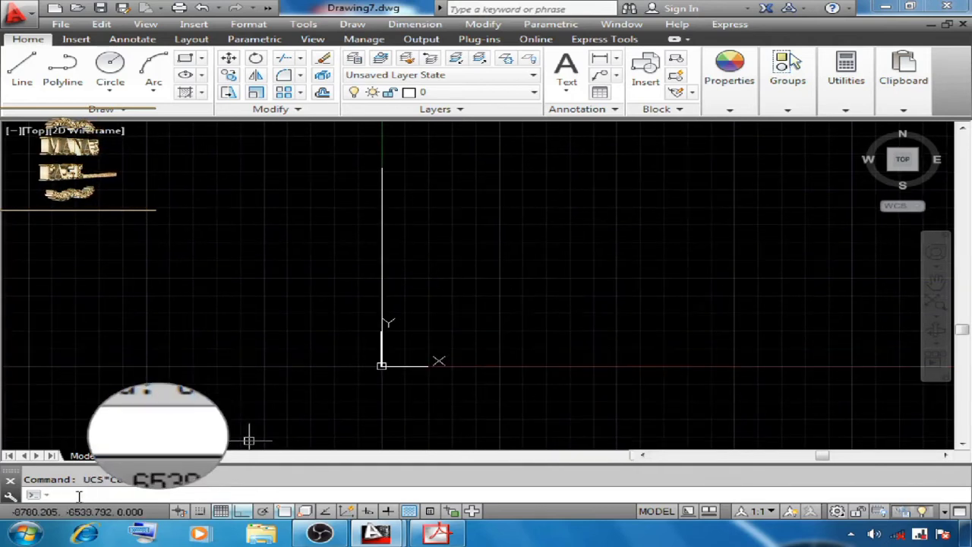
Undo the 17500 mm vertical line.
{"action": "type", "text": "u"}
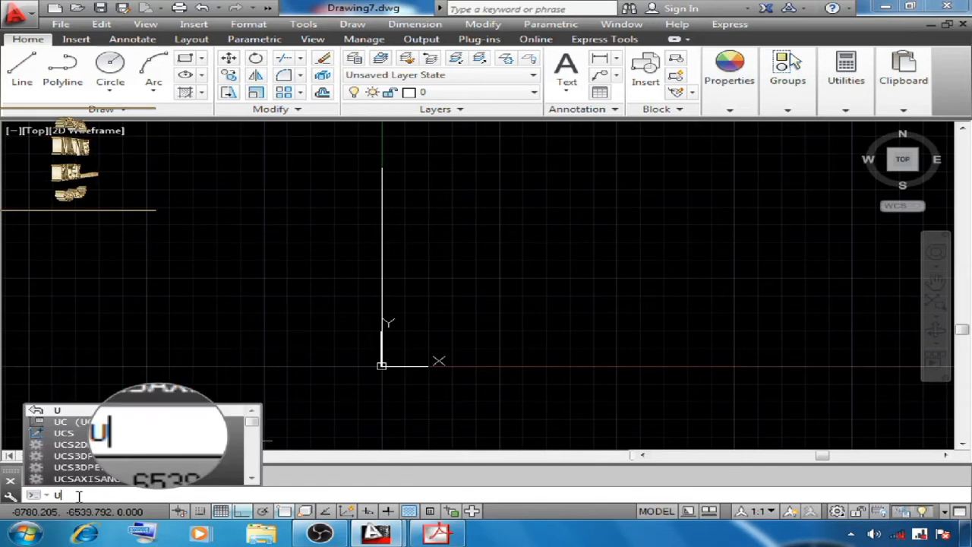
{"action": "key", "text": "Return"}
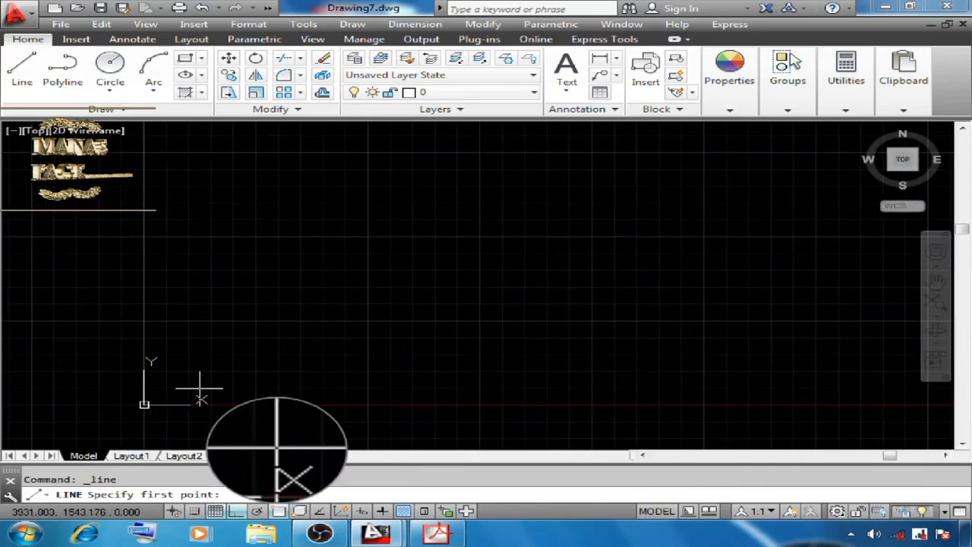
{"action": "key", "text": "Escape"}
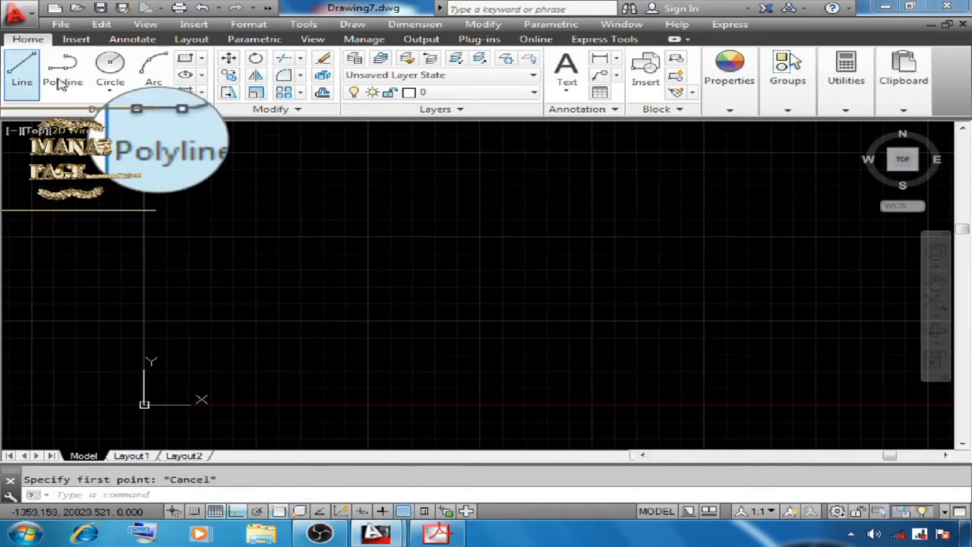
Draw a vertical line 17.5 units long upward from a point close to the origin.
{"action": "left_click", "coordinate": [22, 74]}
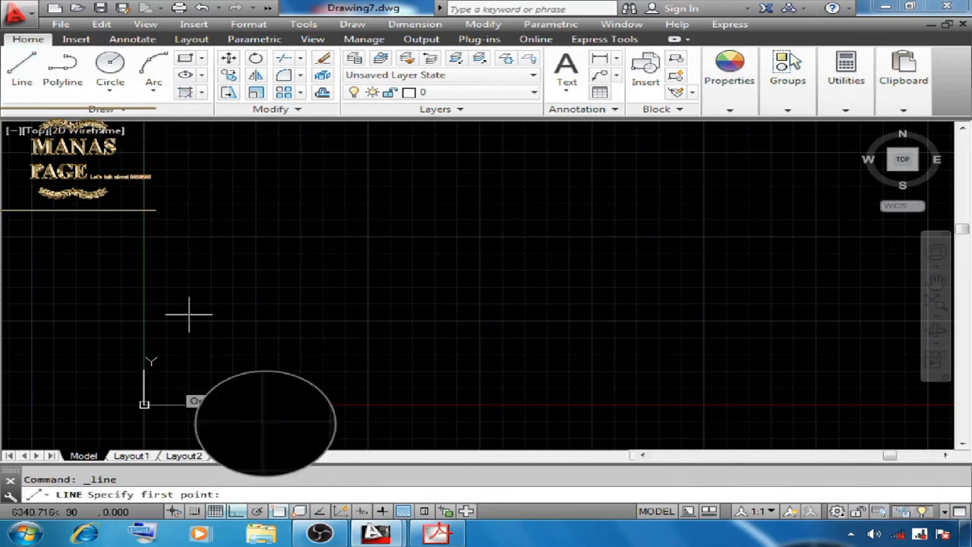
{"action": "left_click", "coordinate": [219, 395]}
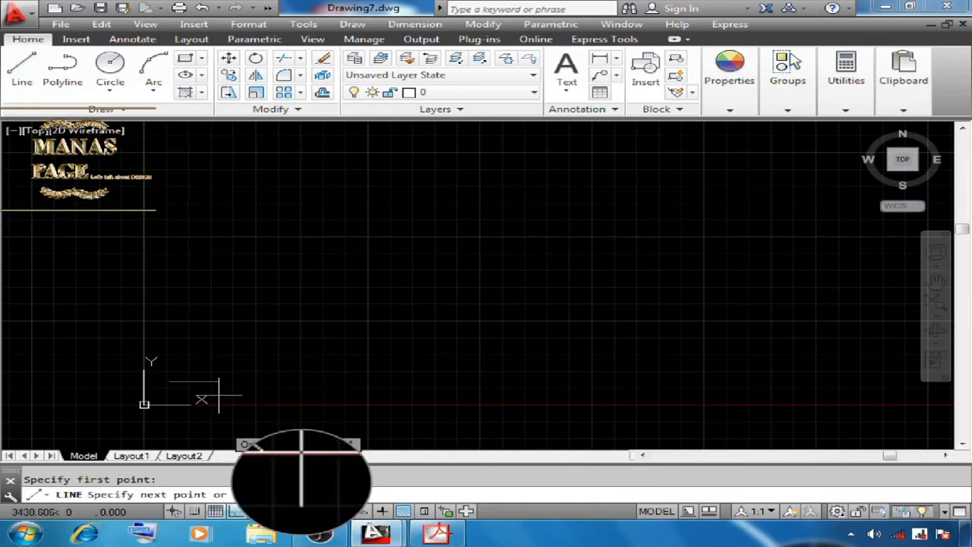
{"action": "type", "text": "17.5"}
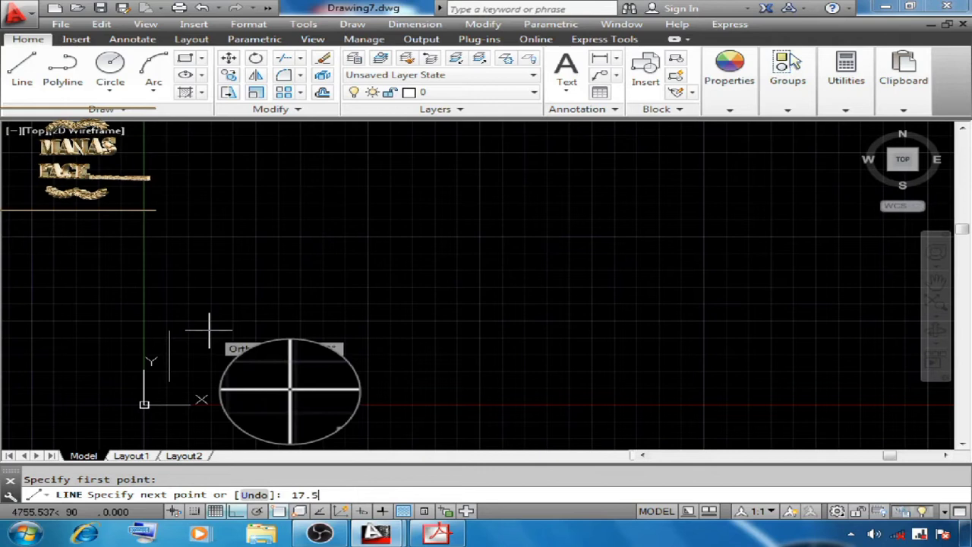
{"action": "key", "text": "Return"}
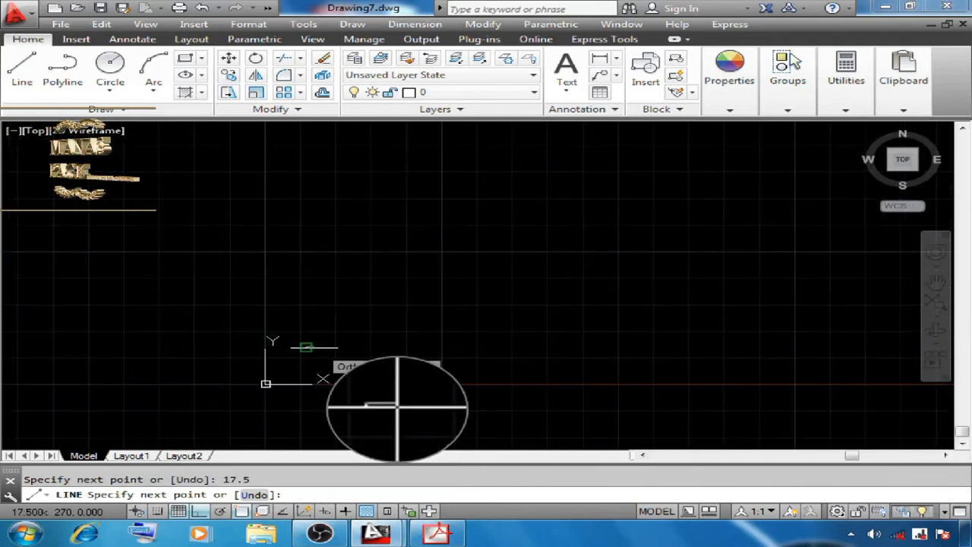
{"action": "scroll", "coordinate": [314, 349], "scroll_direction": "up", "scroll_amount": 4}
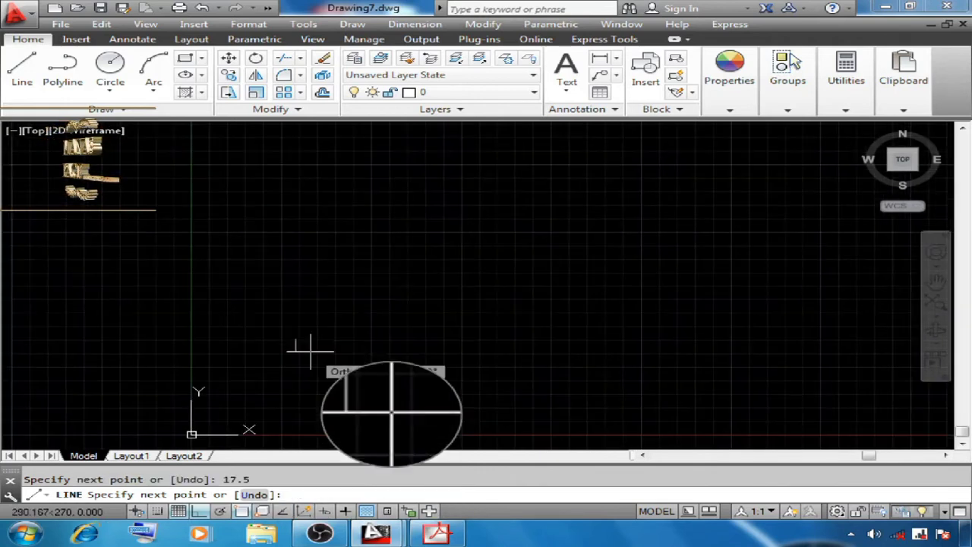
{"action": "scroll", "coordinate": [305, 349], "scroll_direction": "up", "scroll_amount": 8}
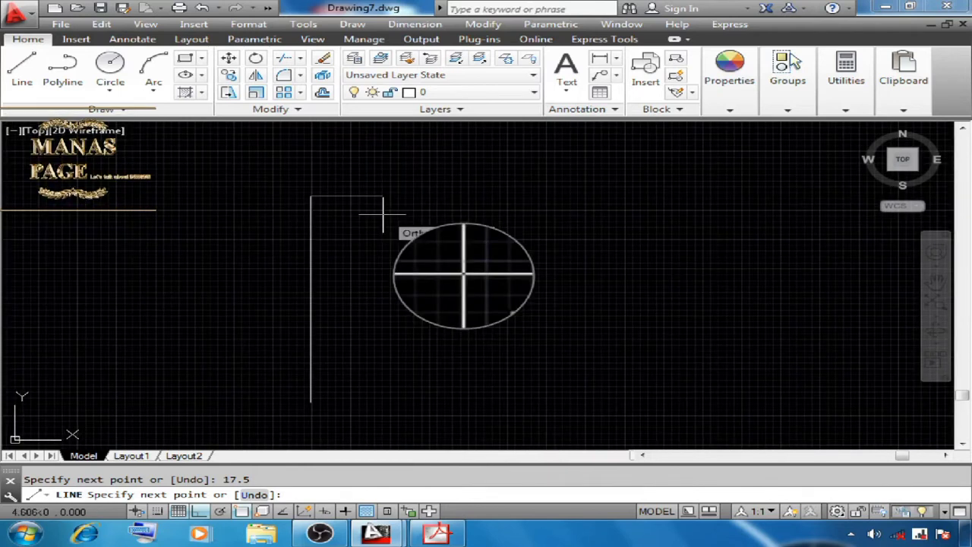
{"action": "key", "text": "Escape"}
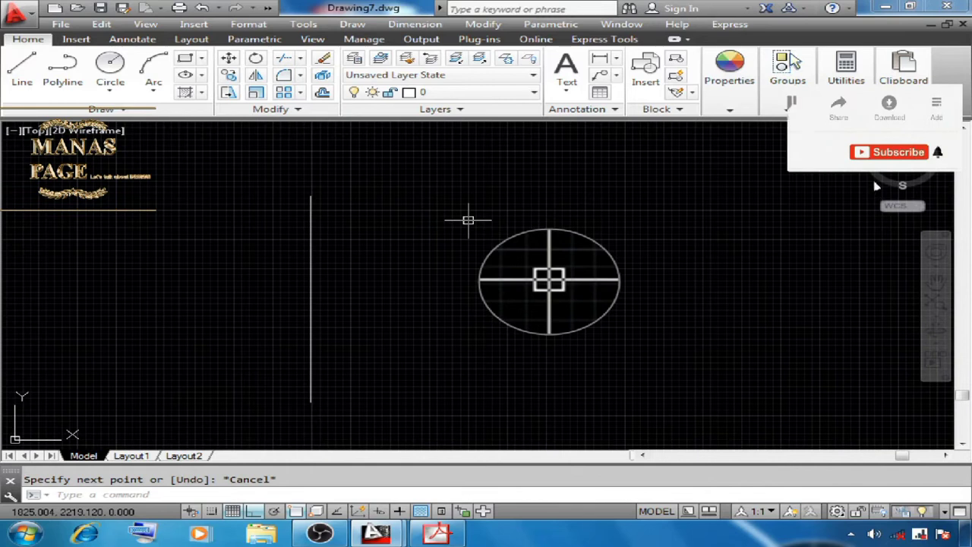
{"action": "key", "text": "Escape"}
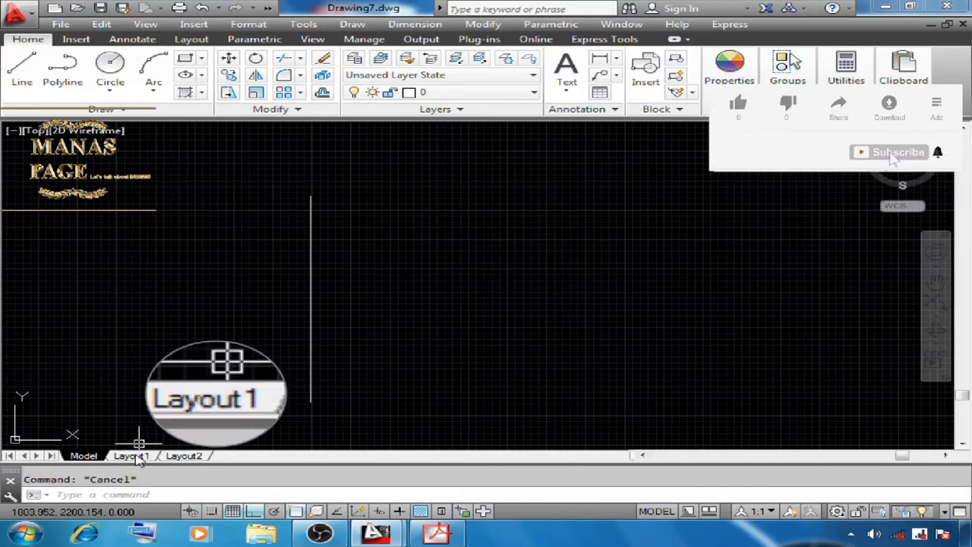
Create a dimension style named WORK based on Standard for all dimensions, with its text alignment set to ISO standard.
{"action": "type", "text": "D"}
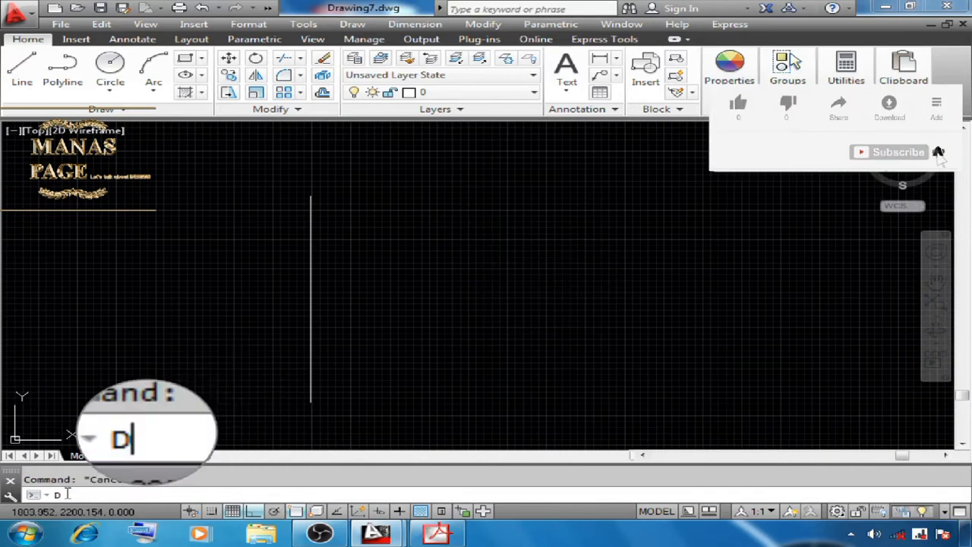
{"action": "key", "text": "Return"}
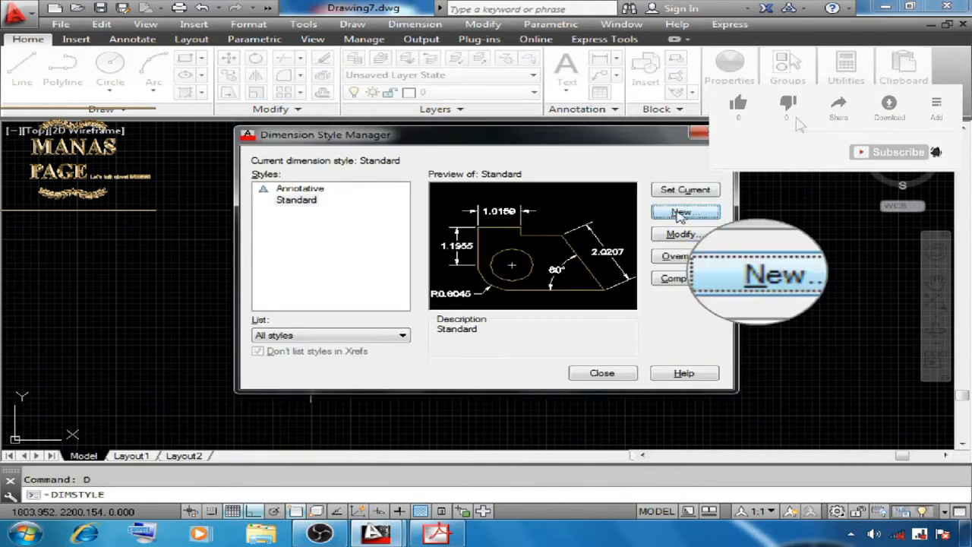
{"action": "left_click", "coordinate": [681, 215]}
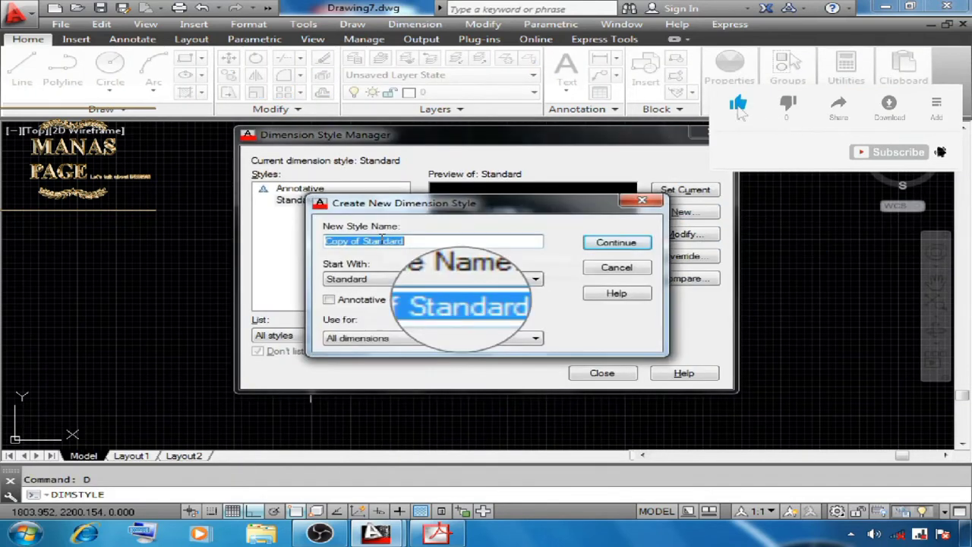
{"action": "key", "text": "BackSpace"}
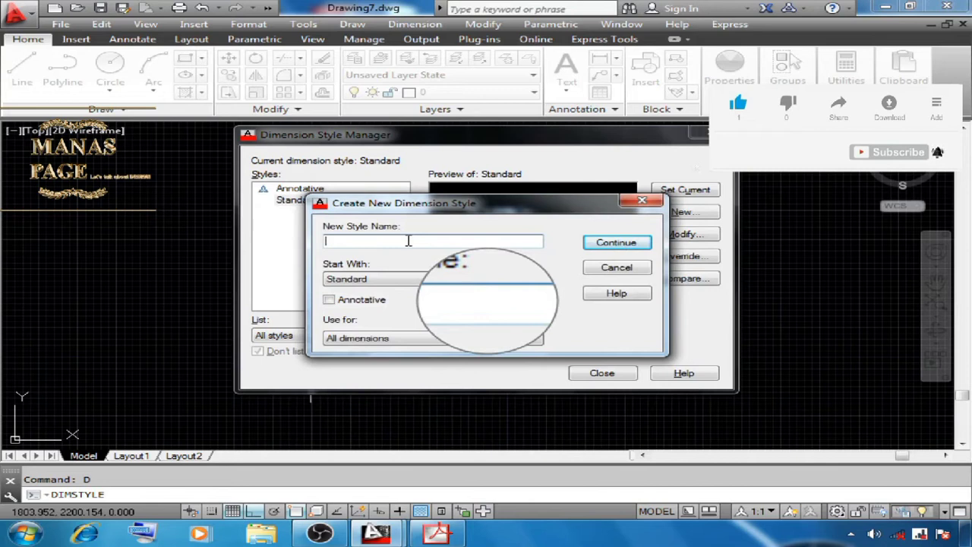
{"action": "type", "text": "W"}
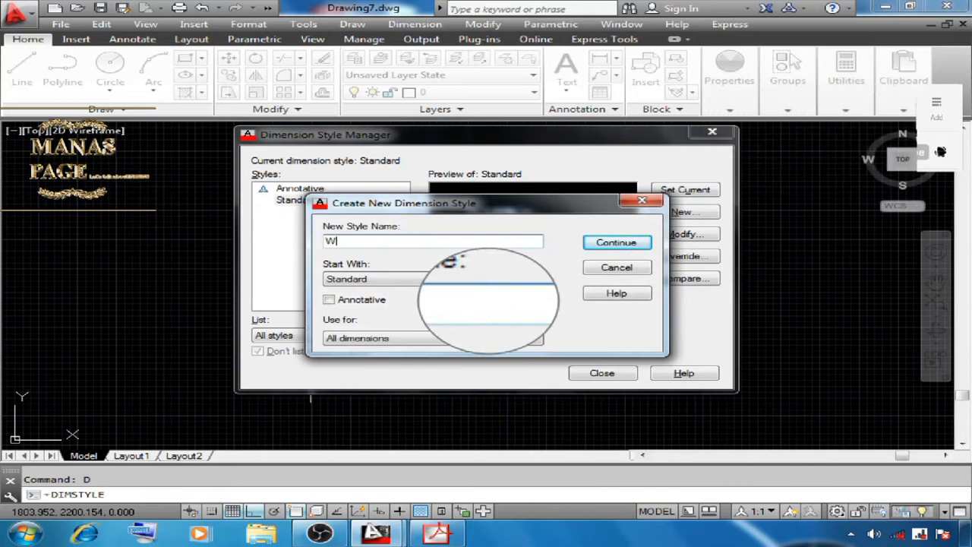
{"action": "type", "text": "ORK"}
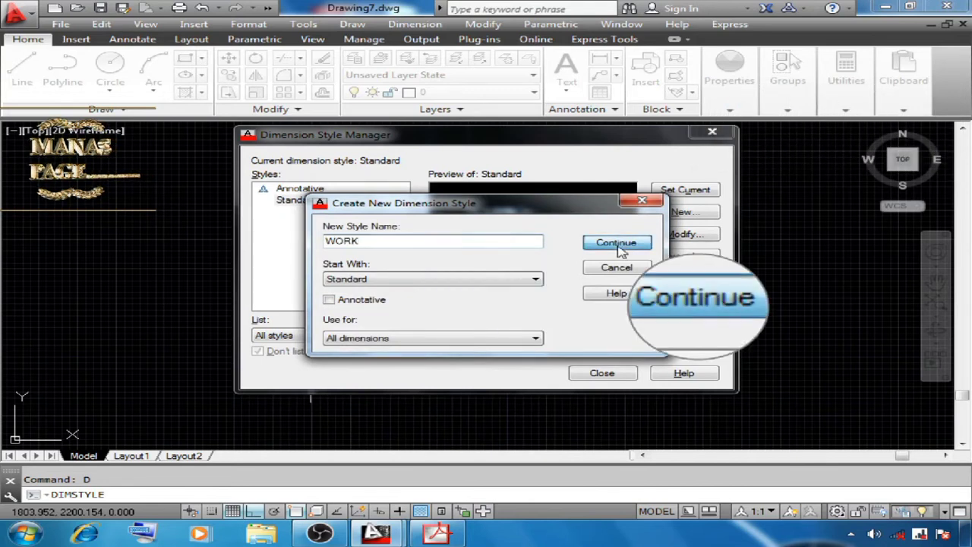
{"action": "left_click", "coordinate": [617, 243]}
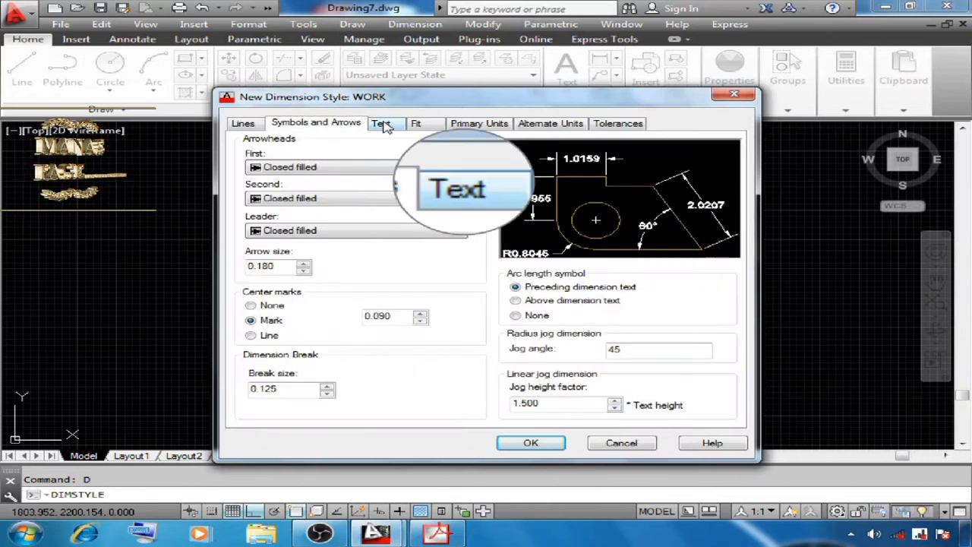
{"action": "left_click", "coordinate": [382, 126]}
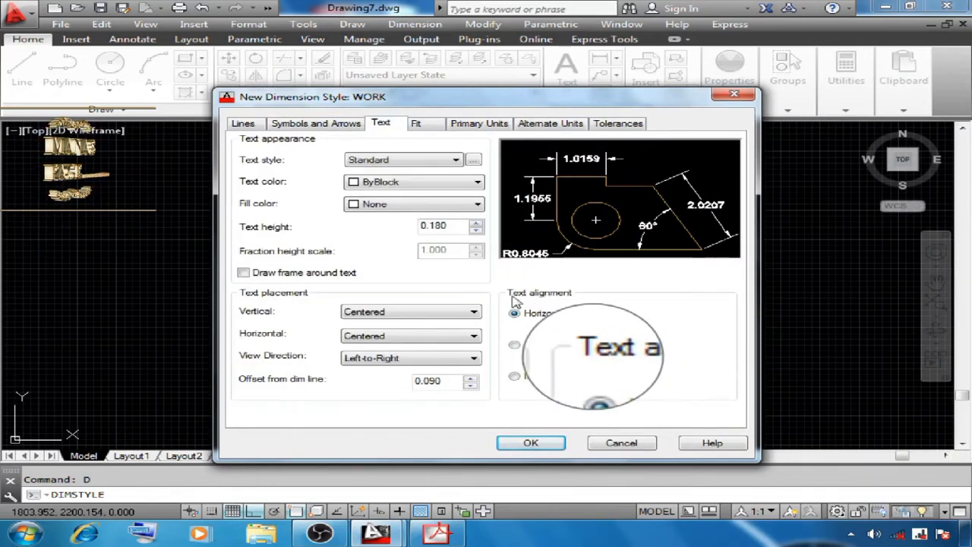
{"action": "left_click", "coordinate": [515, 377]}
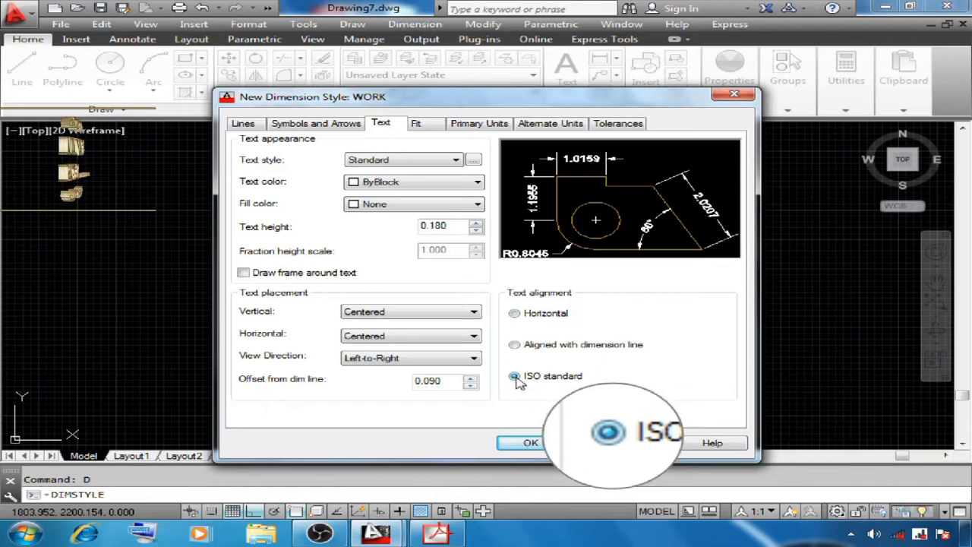
Set the WORK style's linear dimensions to Decimal unit format with 0.00 precision and suppress trailing zeros.
{"action": "left_click", "coordinate": [479, 124]}
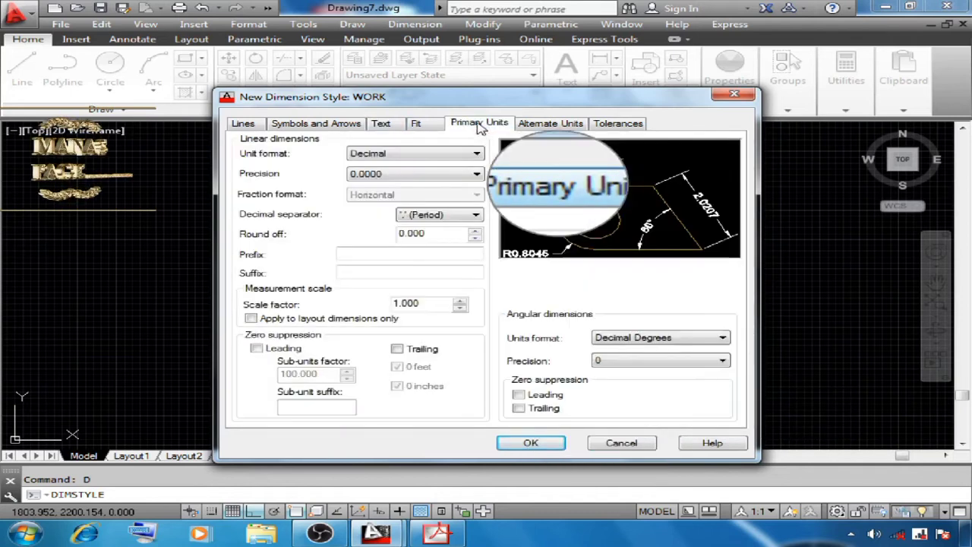
{"action": "left_click", "coordinate": [407, 156]}
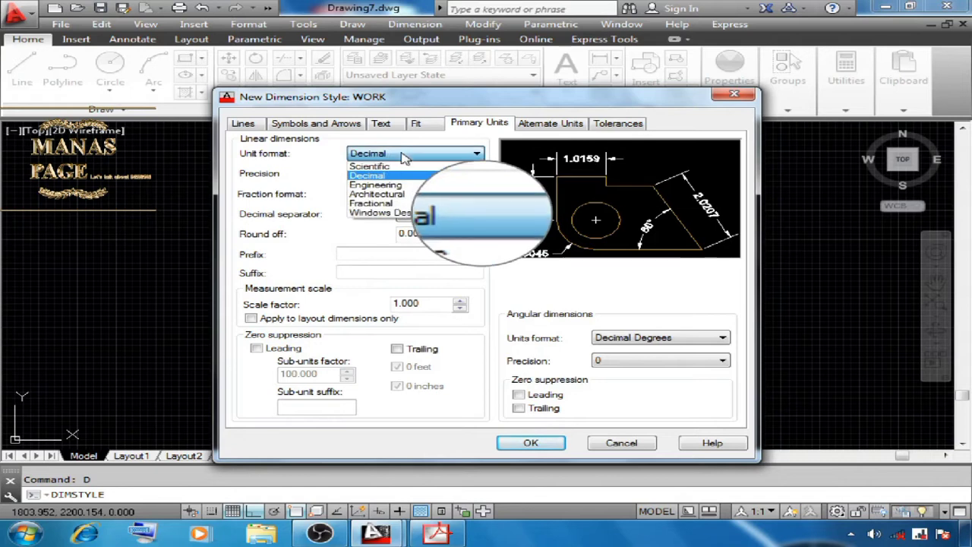
{"action": "left_click", "coordinate": [368, 175]}
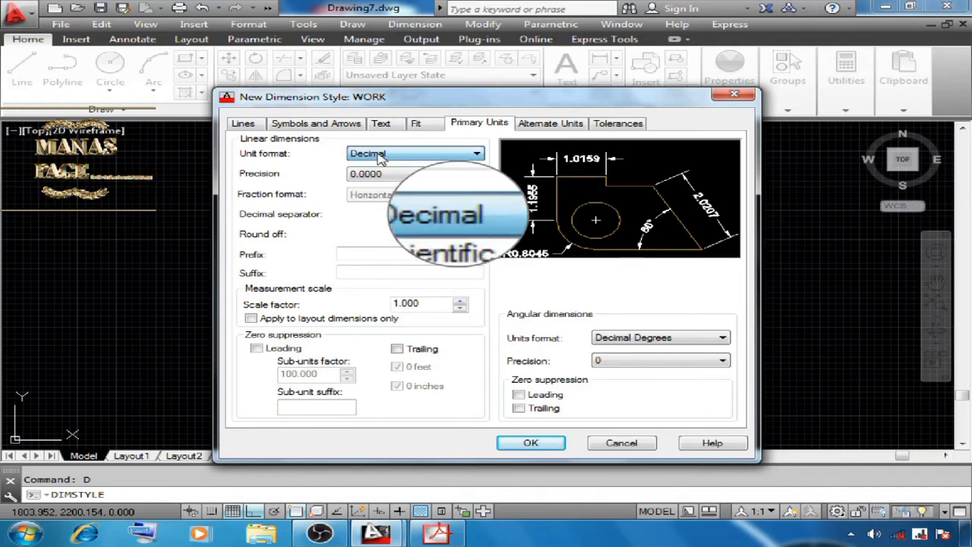
{"action": "left_click", "coordinate": [359, 154]}
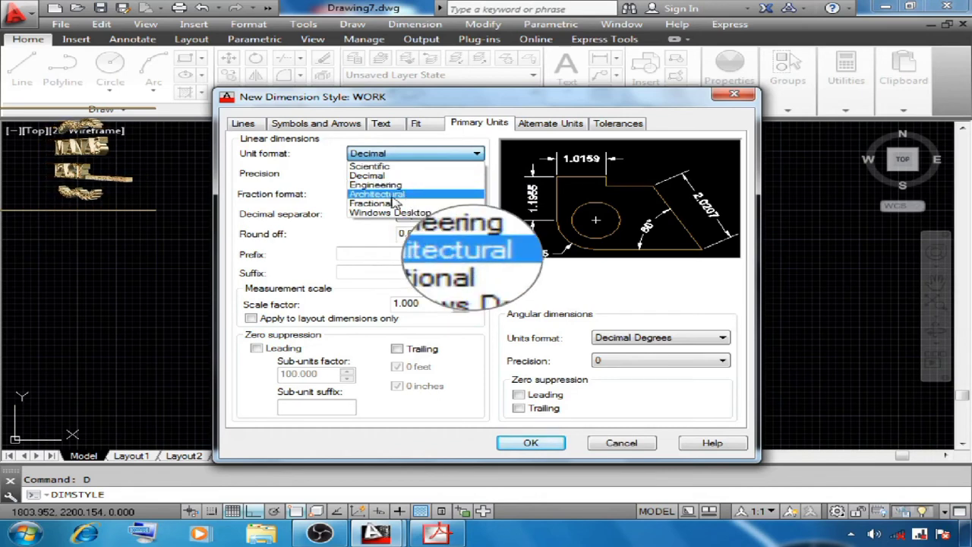
{"action": "left_click", "coordinate": [367, 175]}
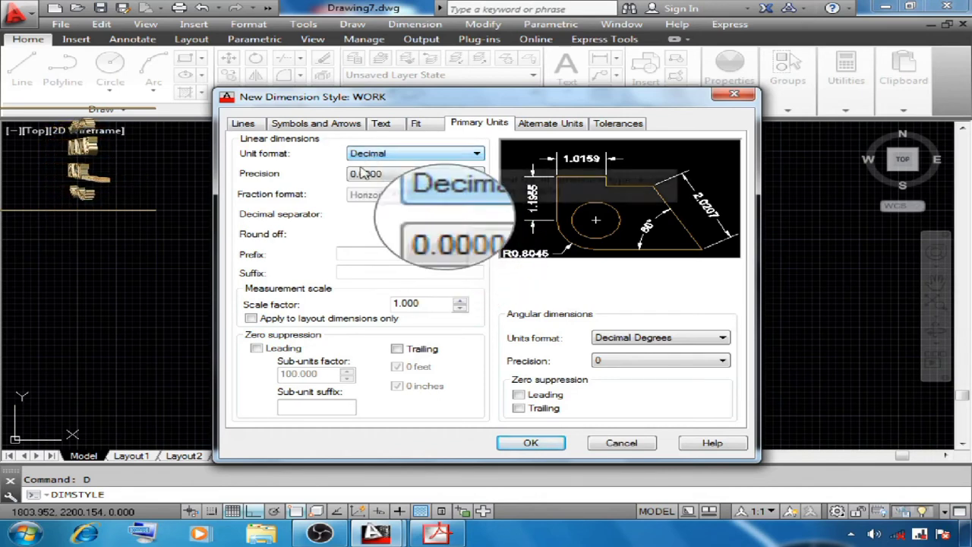
{"action": "left_click", "coordinate": [368, 173]}
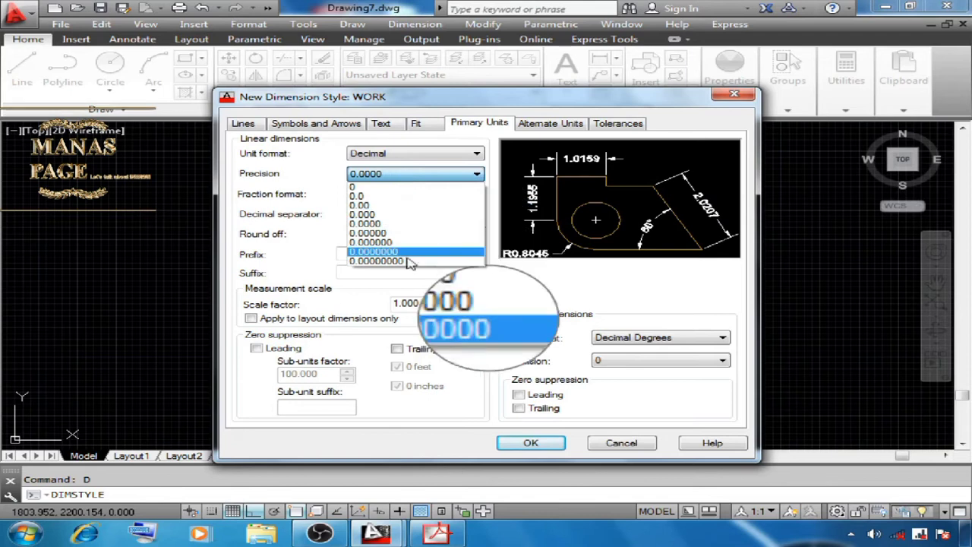
{"action": "left_click", "coordinate": [368, 206]}
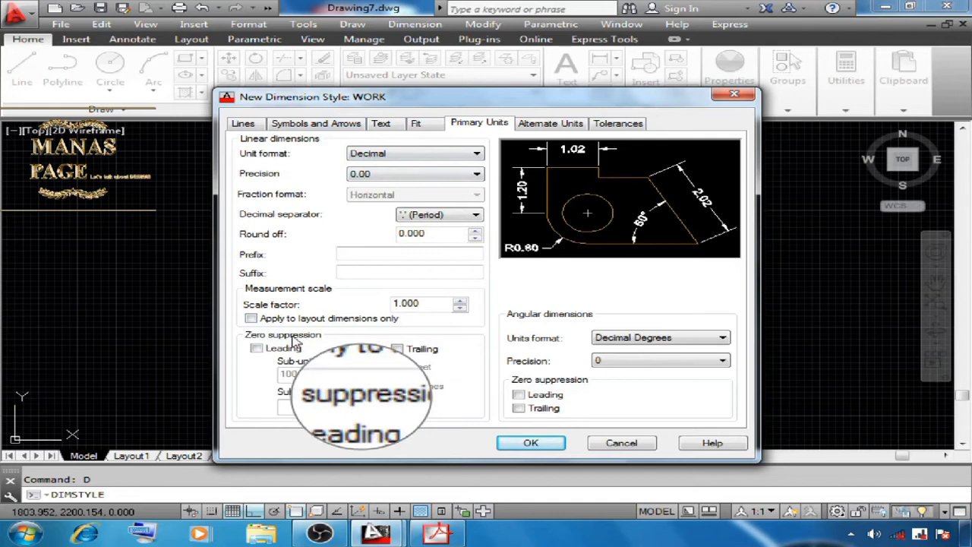
{"action": "left_click", "coordinate": [396, 350]}
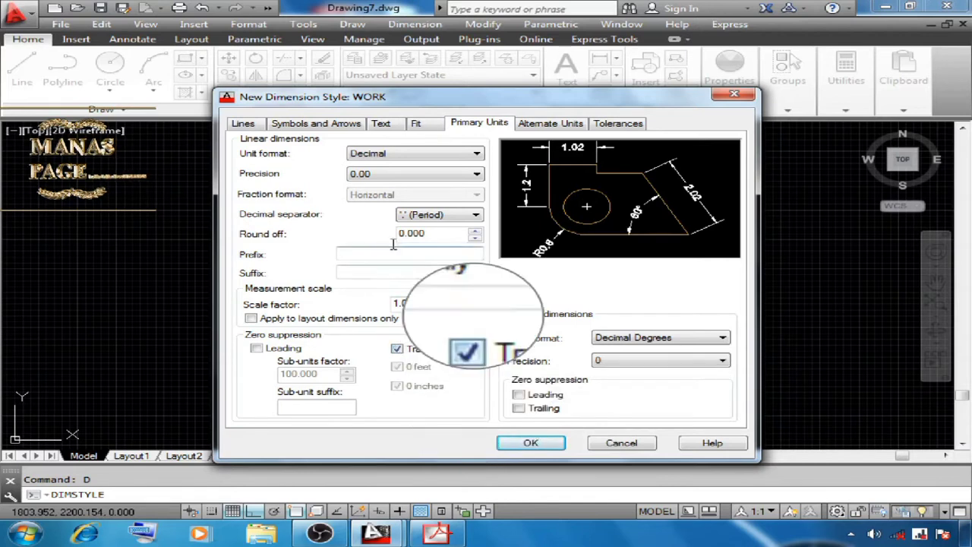
Save the WORK dimension style settings and close the Dimension Style Manager.
{"action": "left_click", "coordinate": [530, 442]}
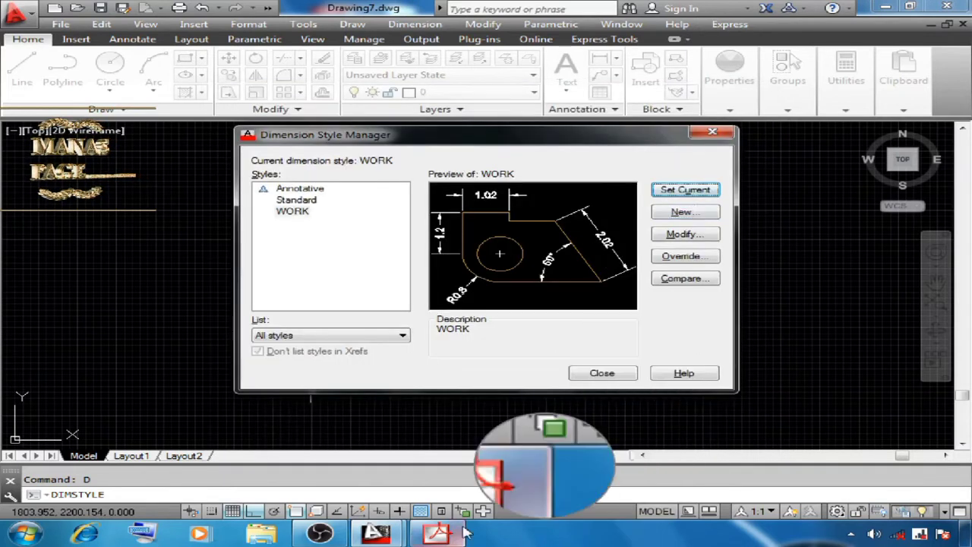
{"action": "left_click", "coordinate": [601, 373]}
Add a linear dimension between the vertical line's endpoints, placing it just to the left of the line.
{"action": "left_click", "coordinate": [415, 24]}
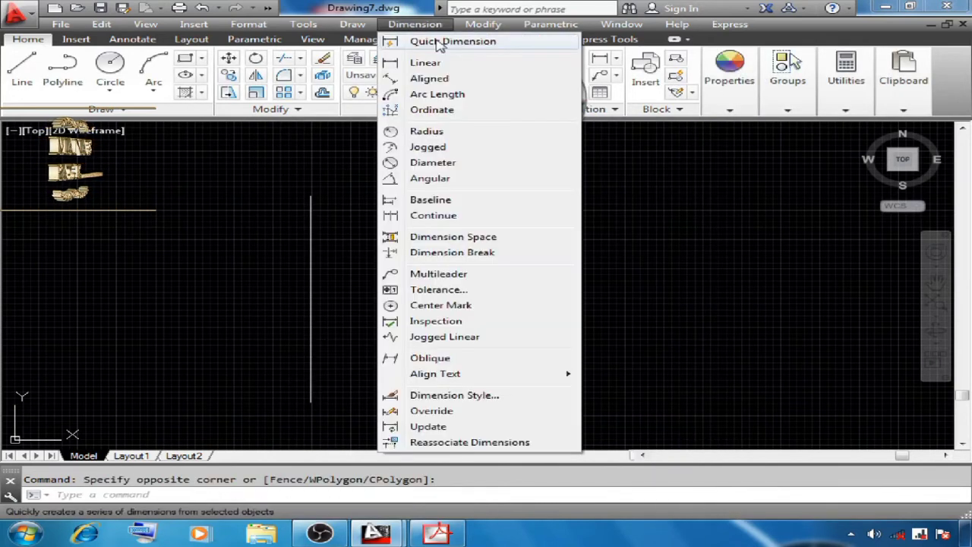
{"action": "left_click", "coordinate": [427, 63]}
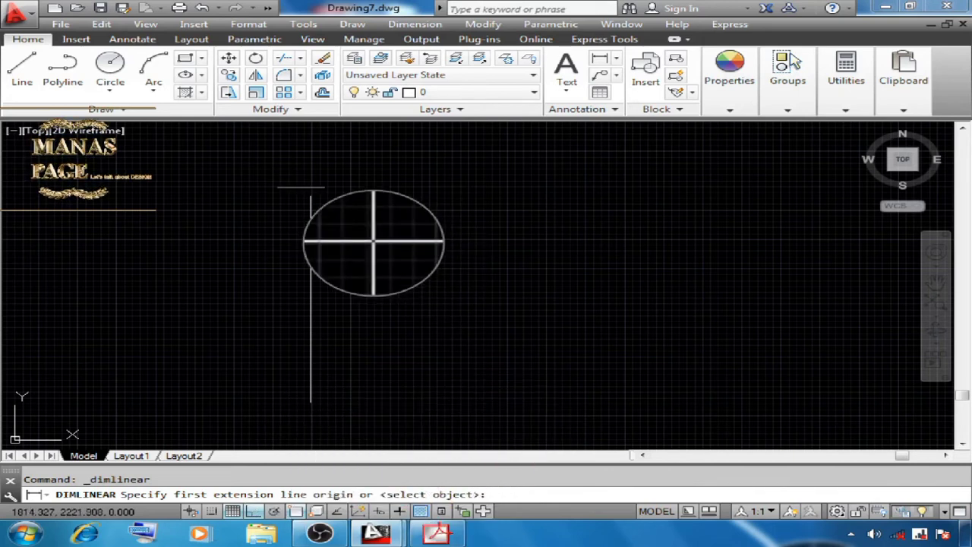
{"action": "left_click", "coordinate": [311, 196]}
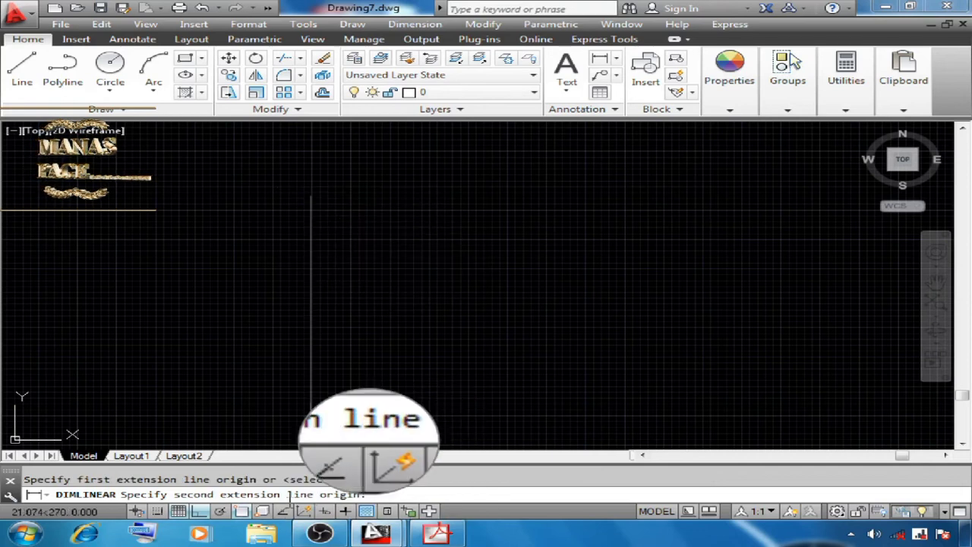
{"action": "left_click", "coordinate": [311, 400]}
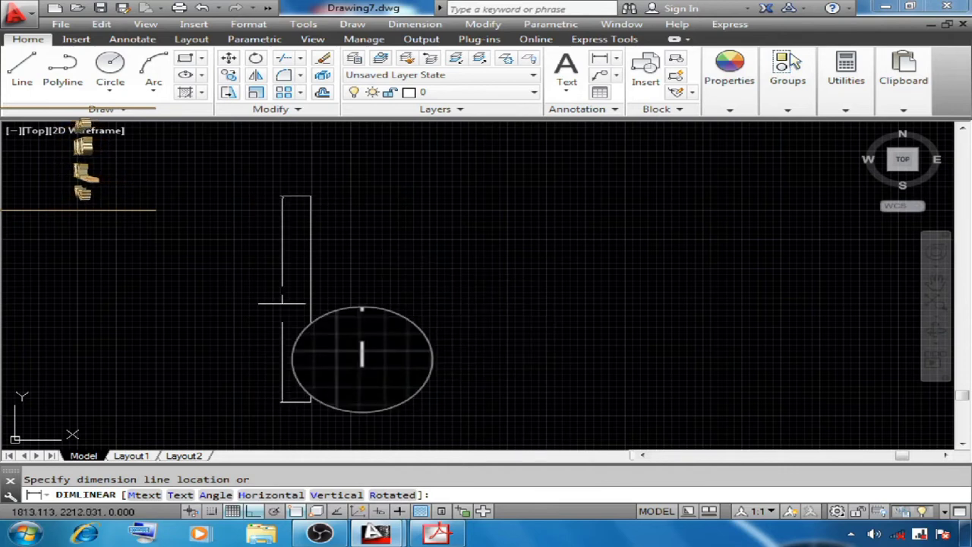
{"action": "left_click", "coordinate": [283, 307]}
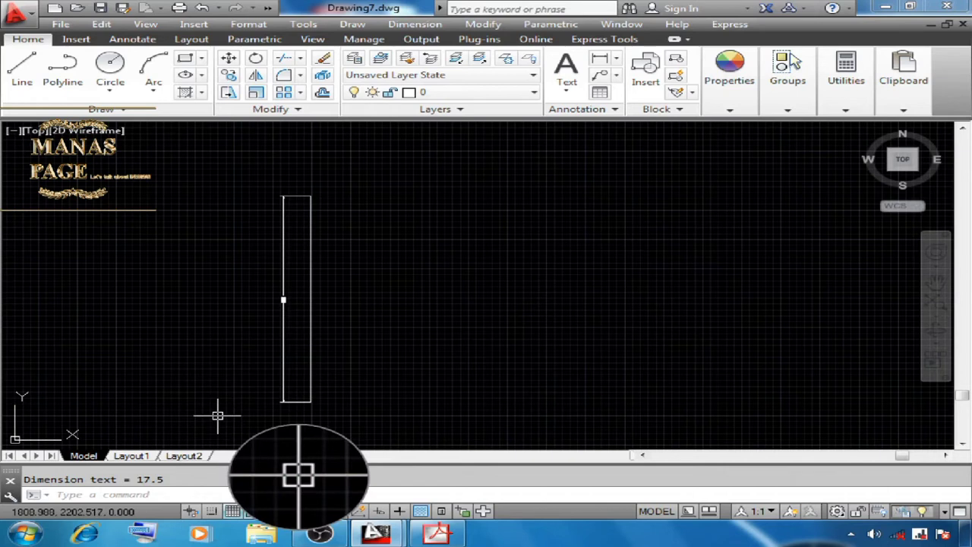
{"action": "key", "text": "Escape"}
Set the DIMSCALE value to 5 to enlarge the dimension text and arrows.
{"action": "type", "text": "DIMSCALE"}
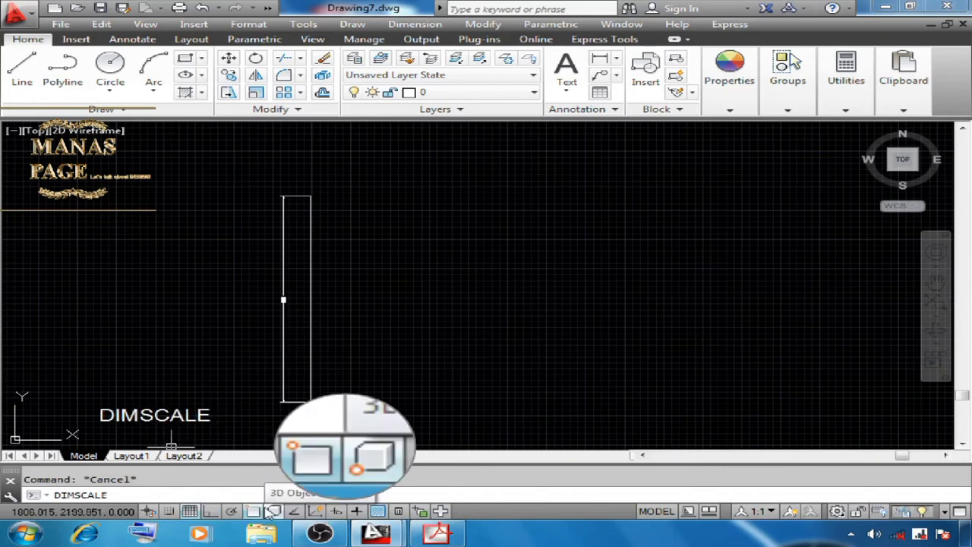
{"action": "key", "text": "Return"}
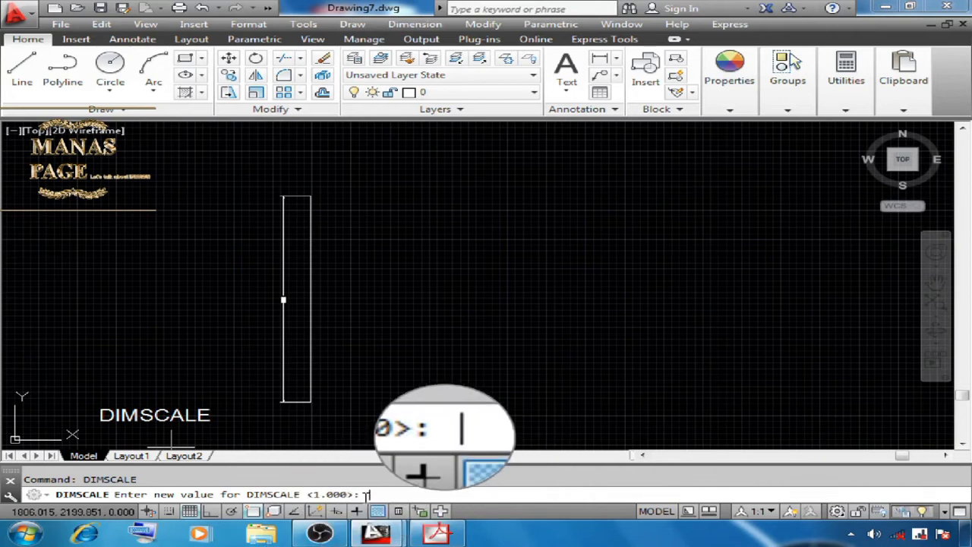
{"action": "type", "text": "5"}
{"action": "key", "text": "Return"}
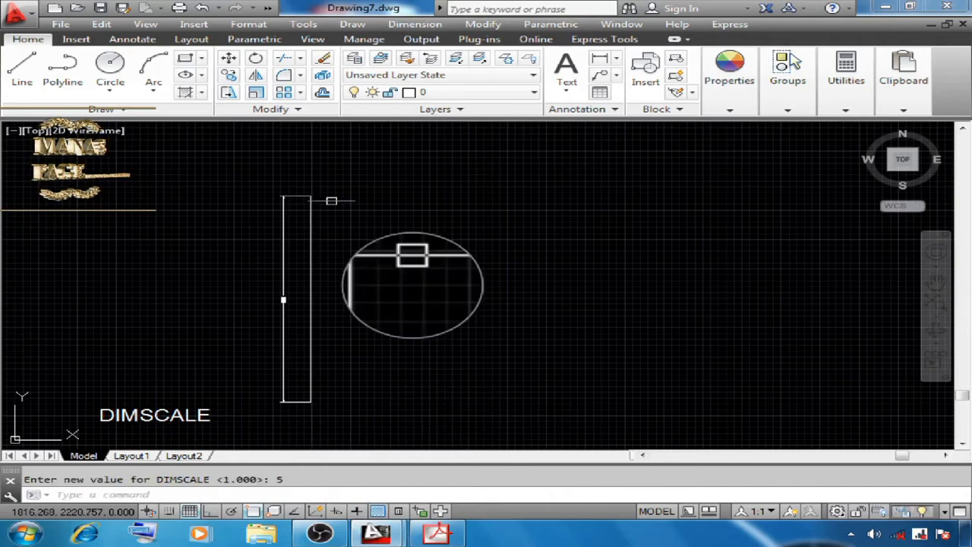
Erase the linear dimension beside the vertical line.
{"action": "key", "text": "Delete"}
{"action": "left_click", "coordinate": [293, 193]}
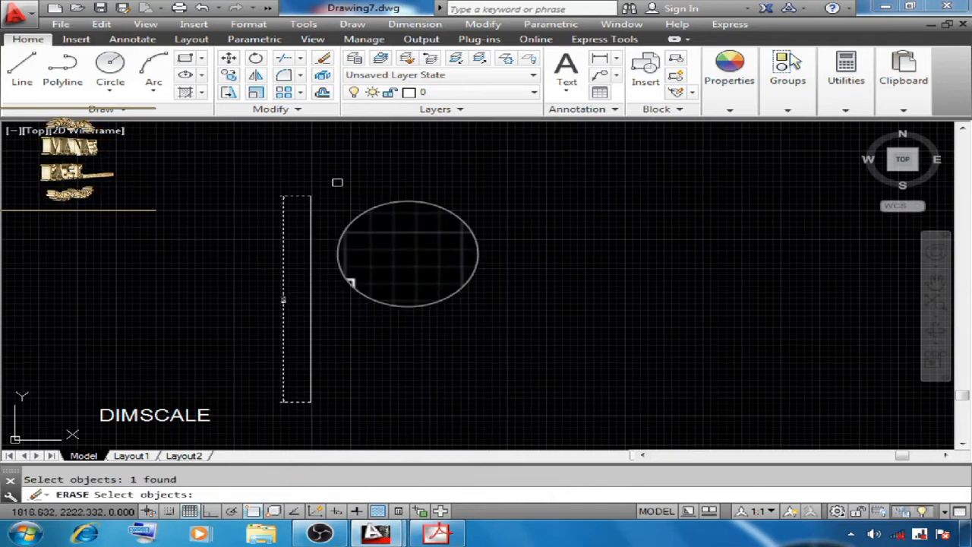
{"action": "key", "text": "Return"}
Dimension the vertical line's length again, placing the dimension farther to its left.
{"action": "left_click", "coordinate": [402, 25]}
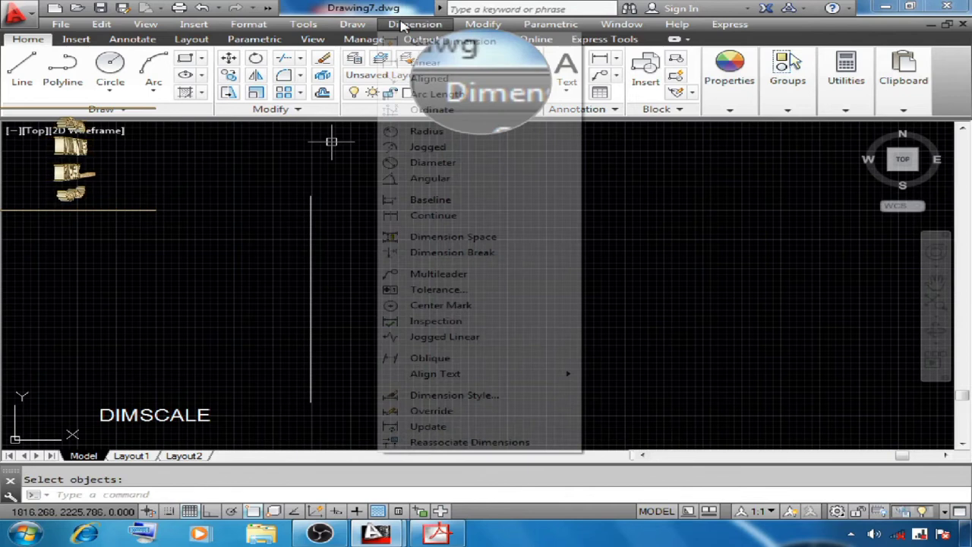
{"action": "left_click", "coordinate": [425, 62]}
{"action": "left_click", "coordinate": [311, 199]}
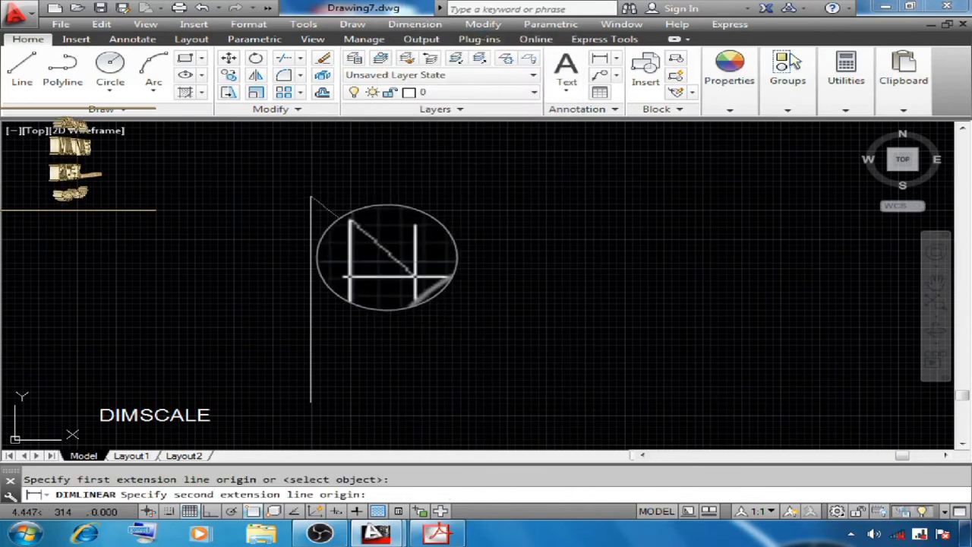
{"action": "left_click", "coordinate": [311, 399]}
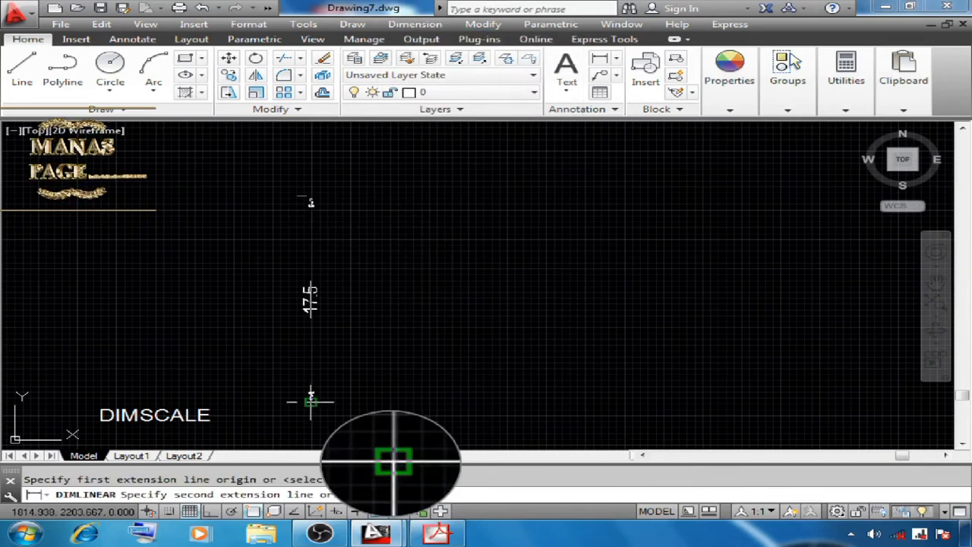
{"action": "left_click", "coordinate": [265, 357]}
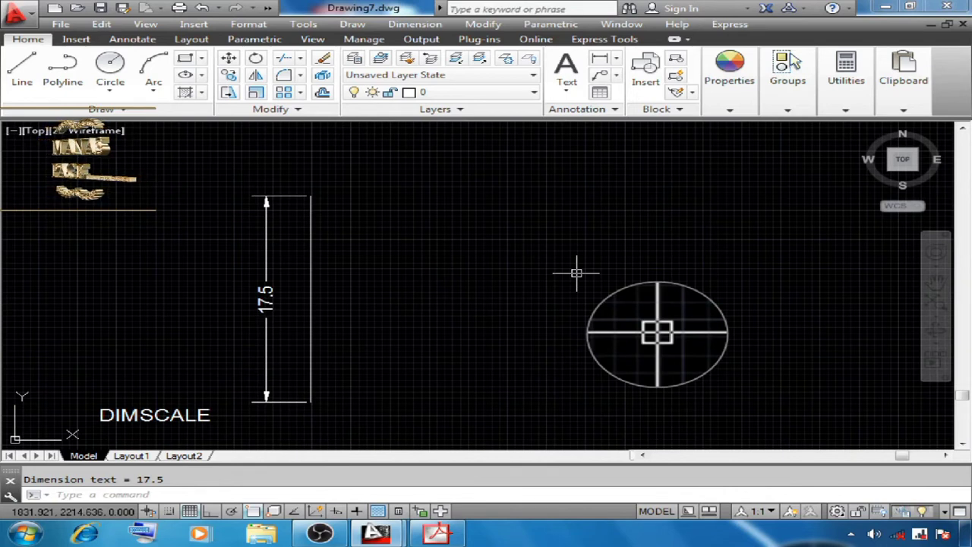
Draw a vertical line about 25.4 units long upward from near the origin, continuing with a long horizontal line rightward from its upper end.
{"action": "left_click", "coordinate": [22, 69]}
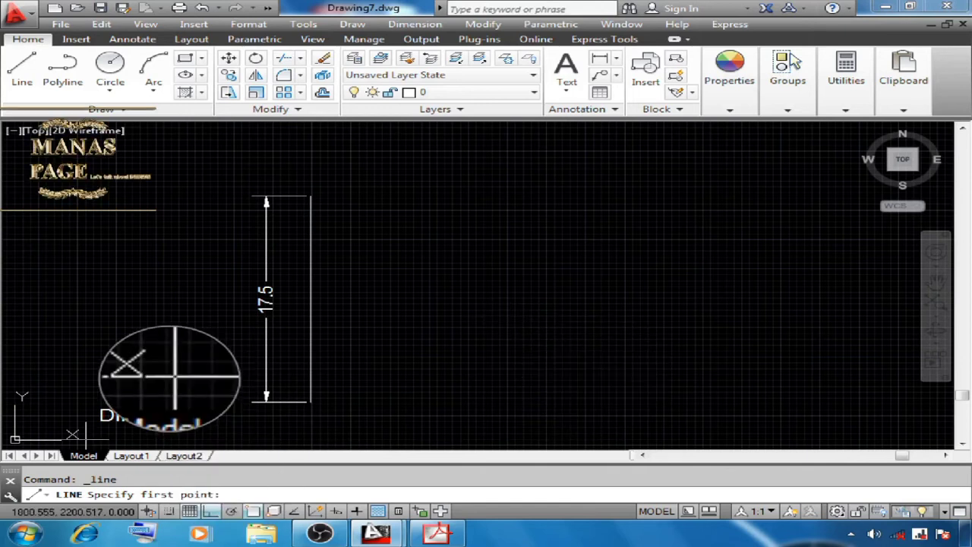
{"action": "left_click", "coordinate": [86, 438]}
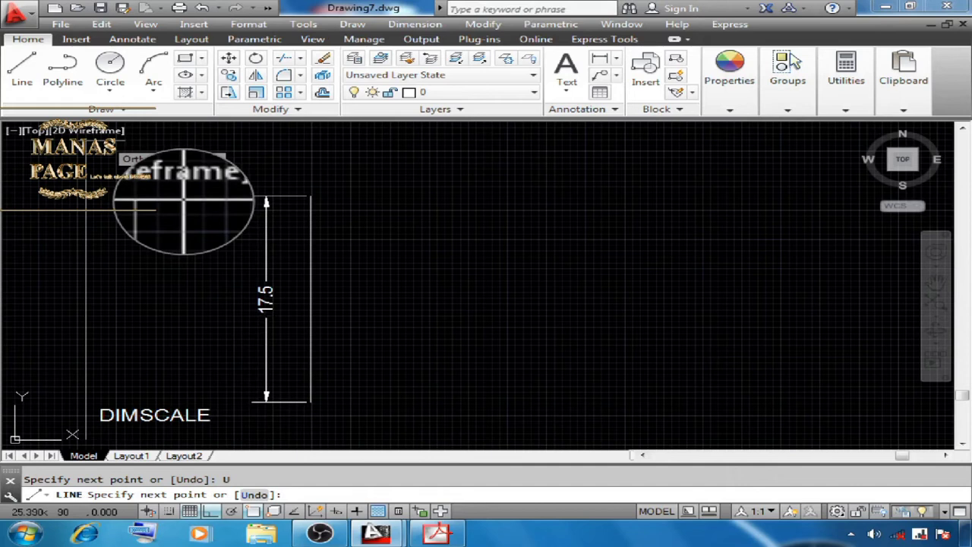
{"action": "left_click", "coordinate": [103, 139]}
{"action": "left_click", "coordinate": [731, 182]}
{"action": "key", "text": "Return"}
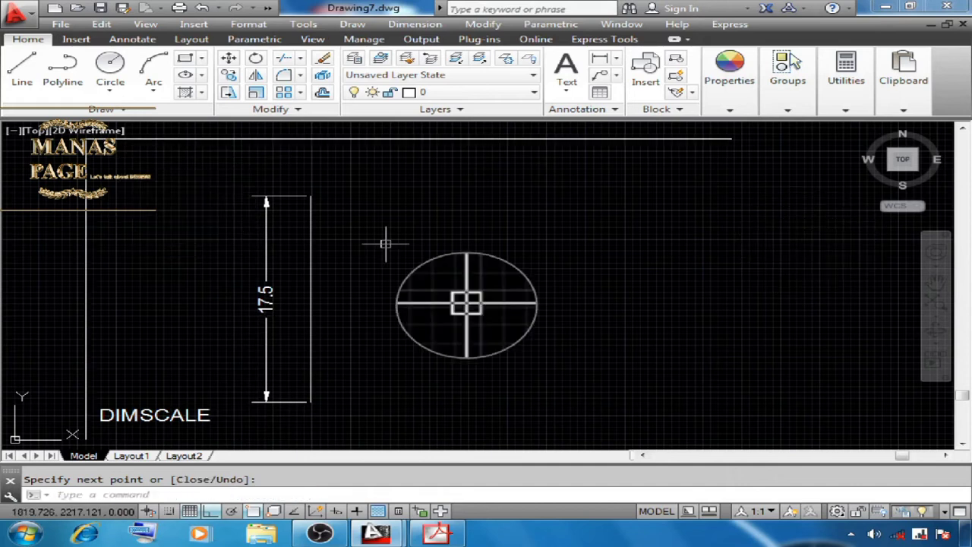
{"action": "key", "text": "Escape"}
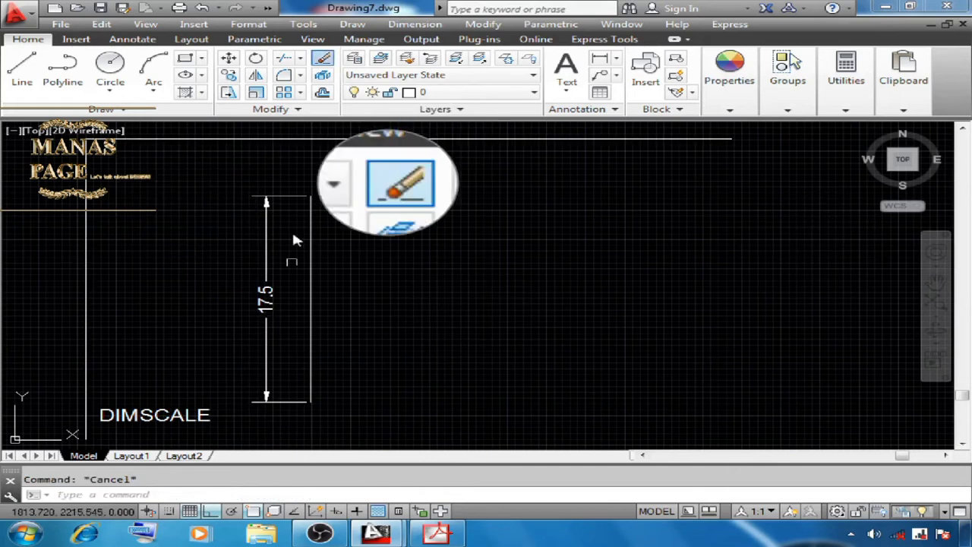
Erase the 17.5-unit vertical line together with its dimension and the DIMSCALE text.
{"action": "left_click", "coordinate": [322, 57]}
{"action": "left_click", "coordinate": [358, 295]}
{"action": "left_click", "coordinate": [176, 416]}
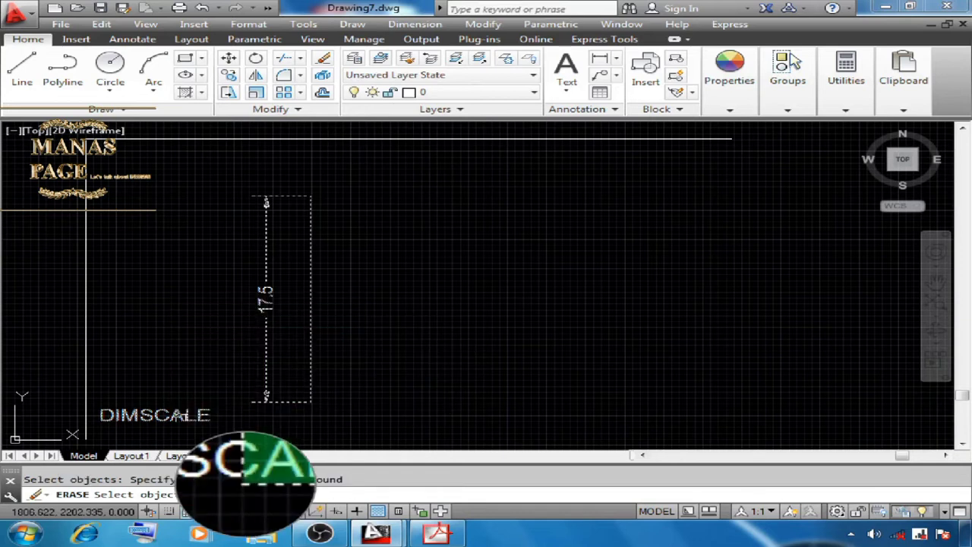
{"action": "key", "text": "Return"}
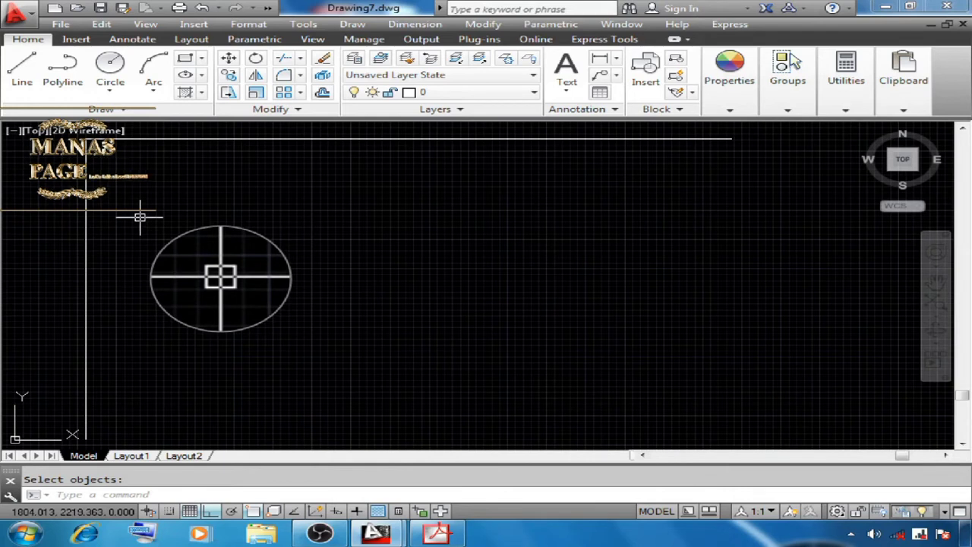
Offset the left vertical line 9 units to the right.
{"action": "type", "text": "o"}
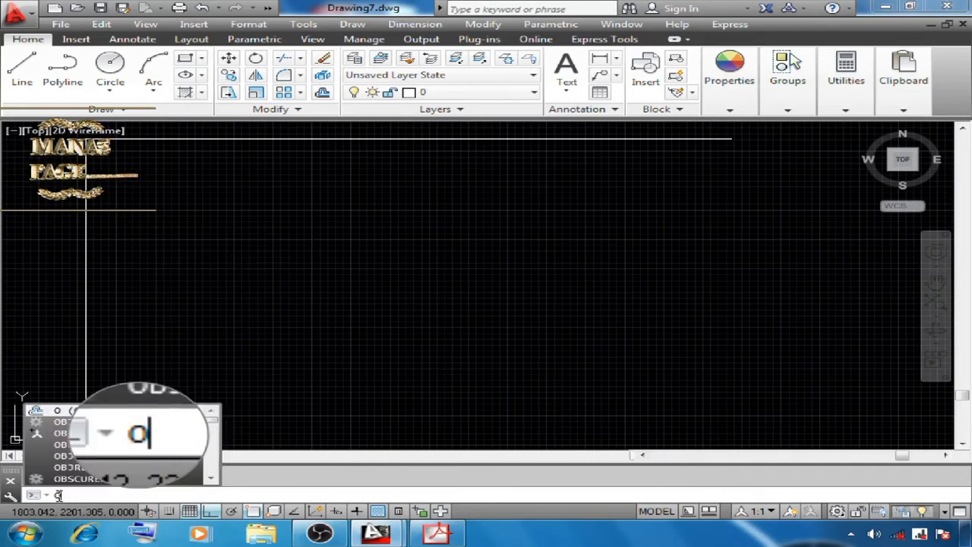
{"action": "key", "text": "Return"}
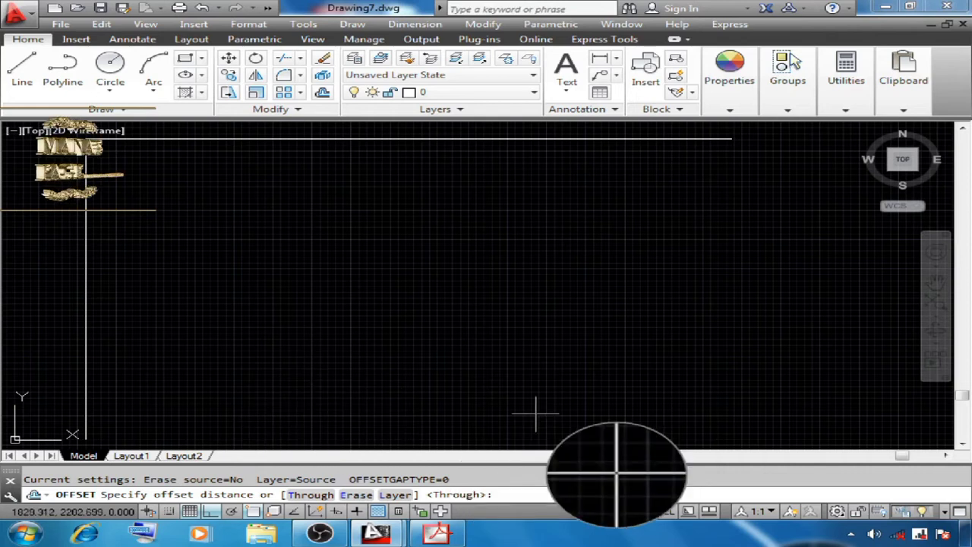
{"action": "type", "text": "9"}
{"action": "key", "text": "Return"}
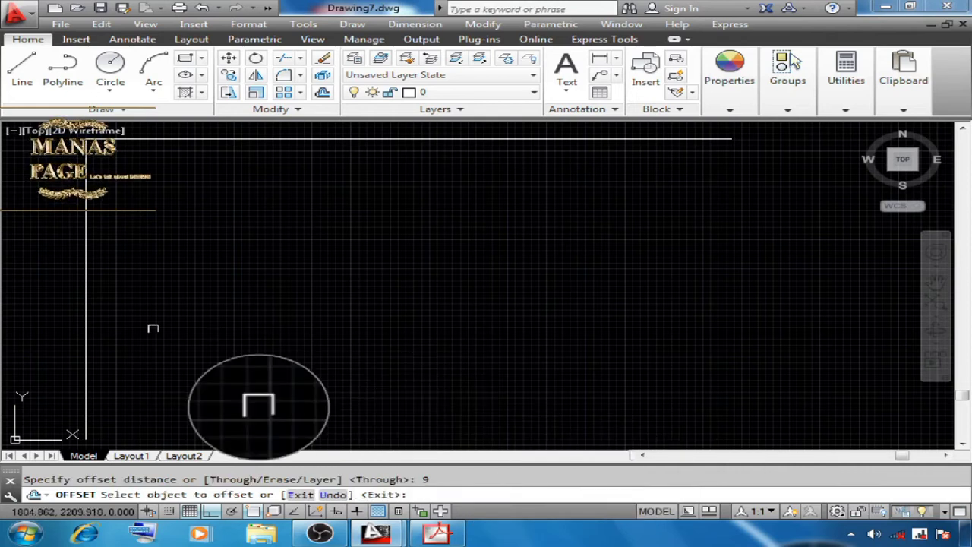
{"action": "left_click", "coordinate": [85, 265]}
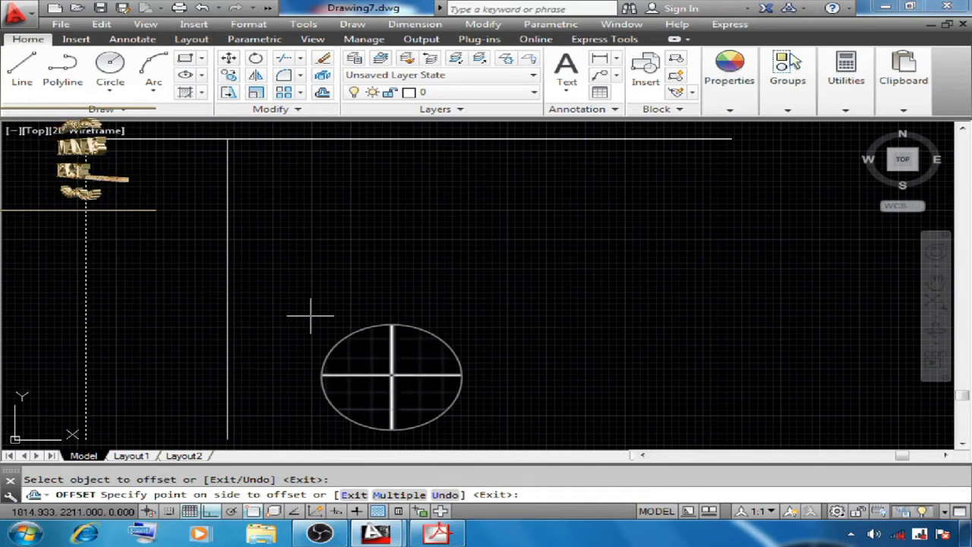
{"action": "key", "text": "Escape"}
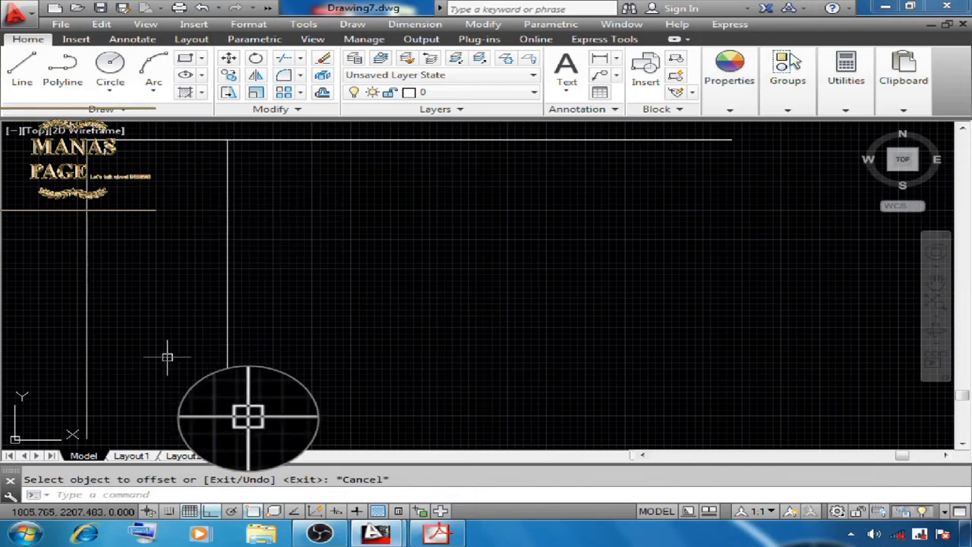
{"action": "type", "text": "o"}
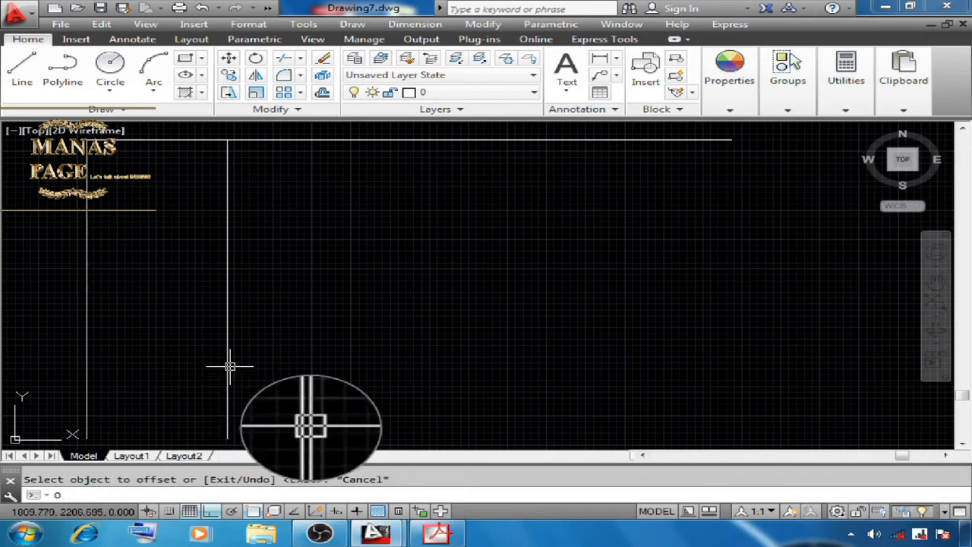
{"action": "key", "text": "Return"}
{"action": "key", "text": "Escape"}
Offset the upper horizontal line 17.5 units downward.
{"action": "type", "text": "o"}
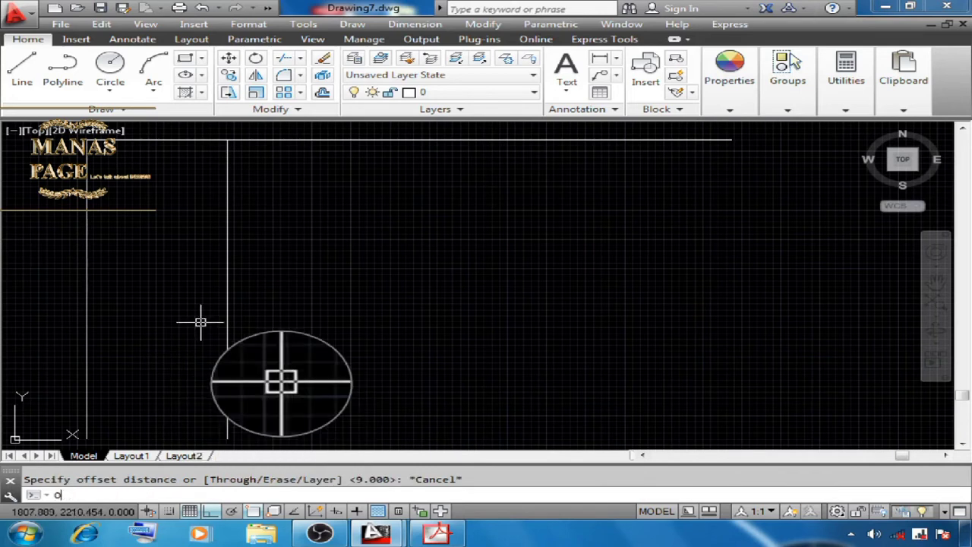
{"action": "key", "text": "Return"}
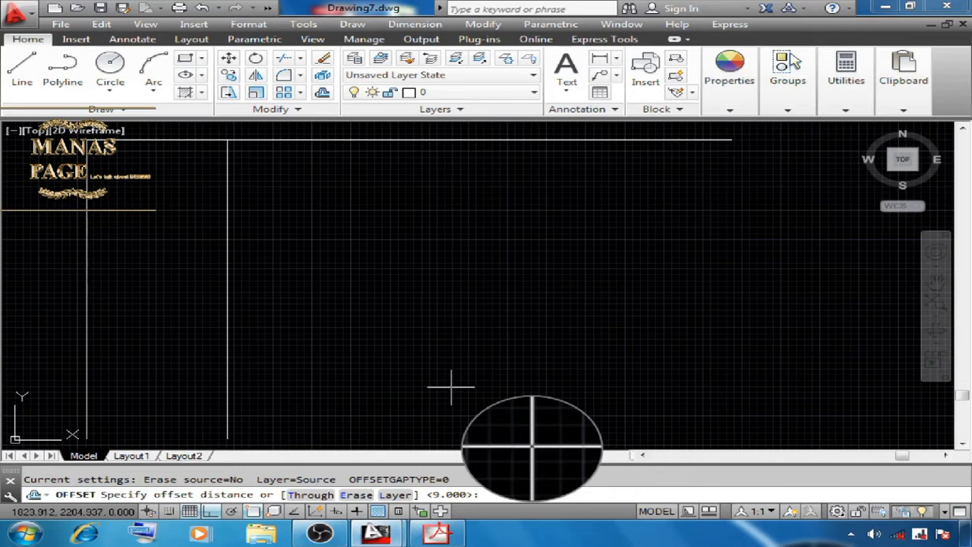
{"action": "key", "text": "Return"}
{"action": "left_click", "coordinate": [289, 140]}
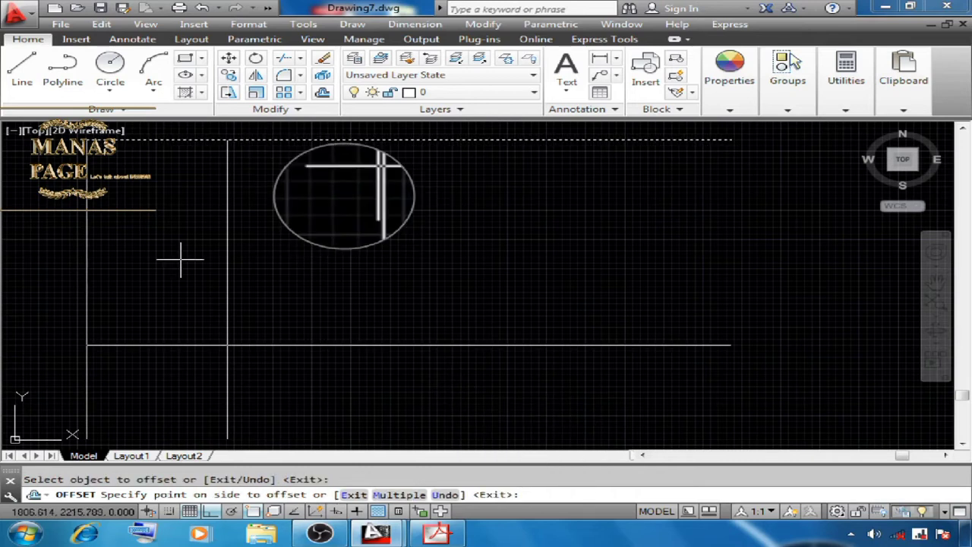
{"action": "left_click", "coordinate": [161, 336]}
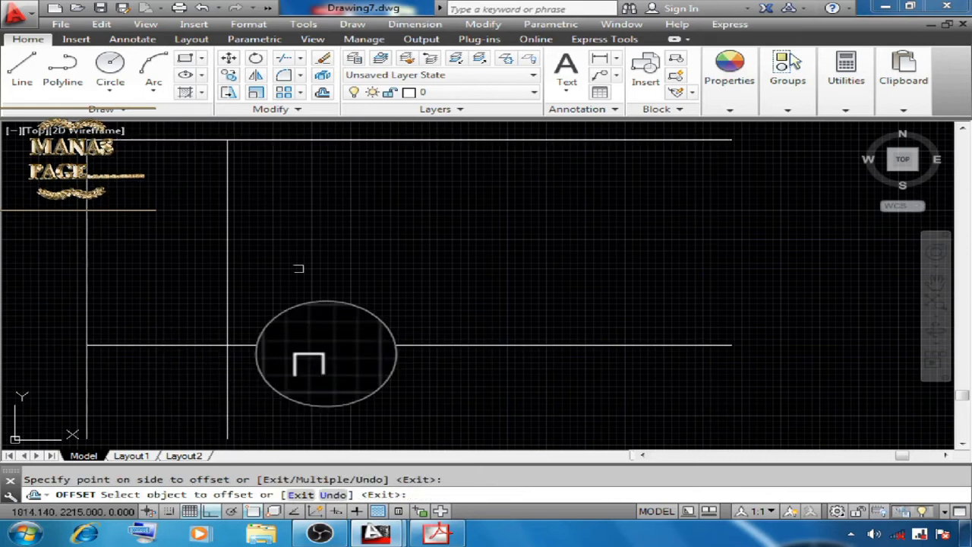
{"action": "right_click", "coordinate": [176, 302]}
{"action": "left_click", "coordinate": [218, 309]}
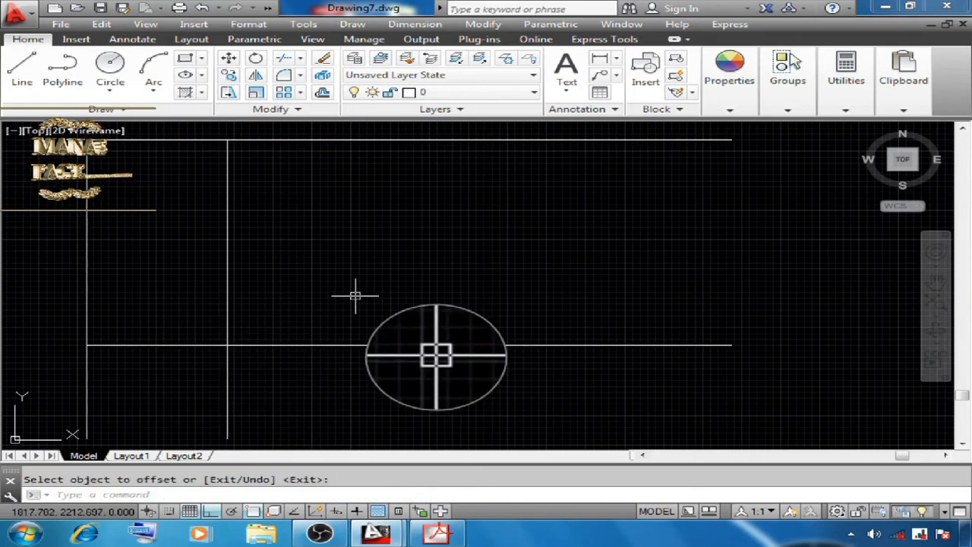
{"action": "key", "text": "Escape"}
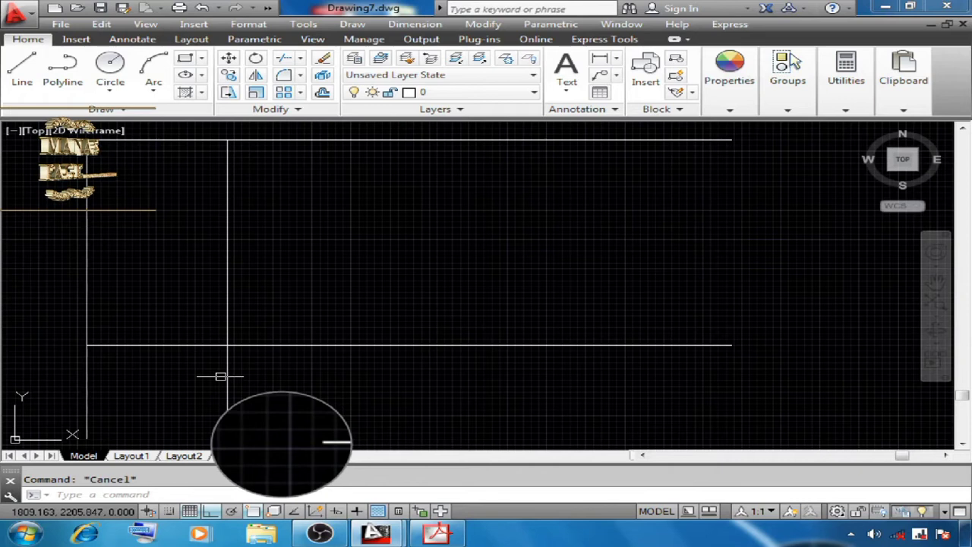
Trim the overhanging ends of the boundary lines, using the lower horizontal and right vertical lines as cutting edges, to form a closed rectangle.
{"action": "type", "text": "T"}
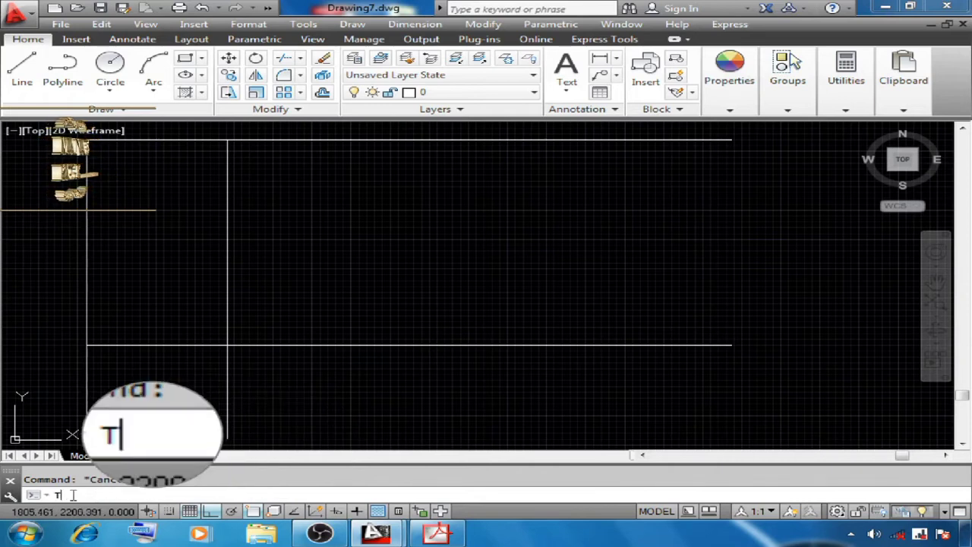
{"action": "type", "text": "R"}
{"action": "key", "text": "Return"}
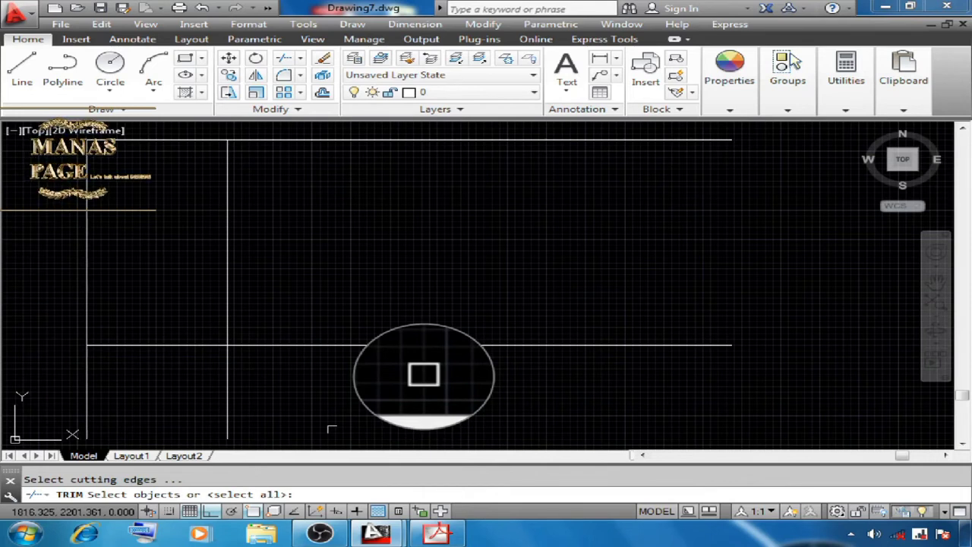
{"action": "left_click", "coordinate": [307, 345]}
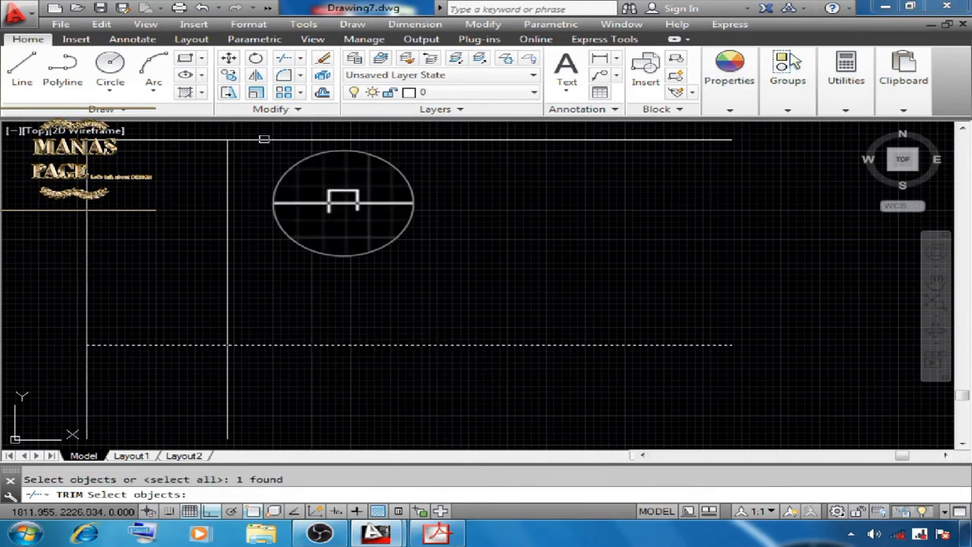
{"action": "left_click", "coordinate": [228, 190]}
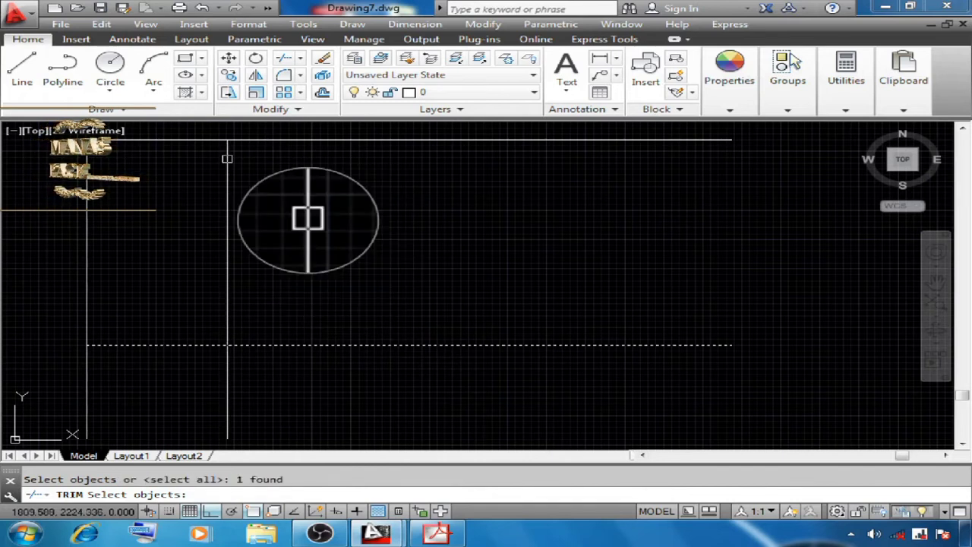
{"action": "left_click", "coordinate": [226, 159]}
{"action": "key", "text": "Return"}
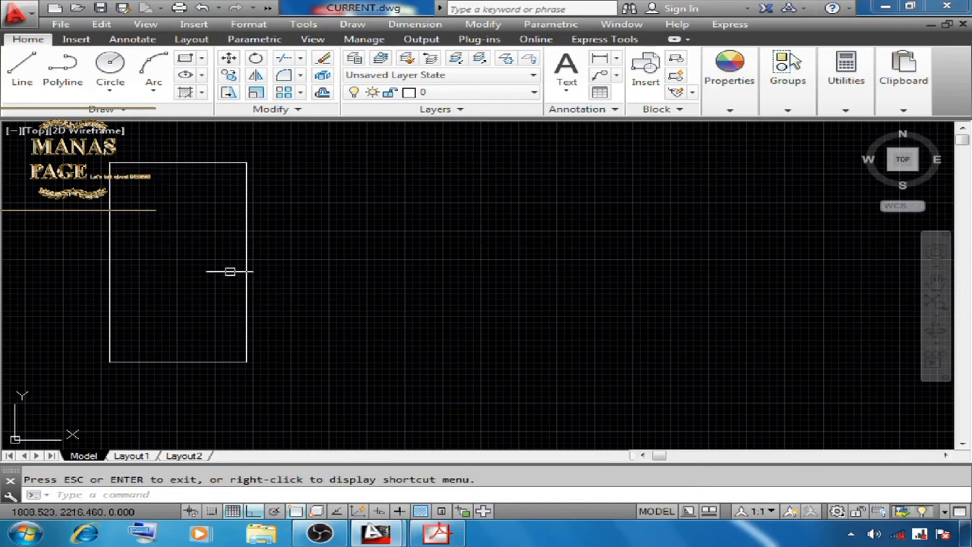
Switch to Acrobat Reader to examine the whole ground floor plan in the PDF, and return to AutoCAD.
{"action": "left_click", "coordinate": [445, 533]}
{"action": "scroll", "coordinate": [425, 284], "scroll_direction": "down", "scroll_amount": 2}
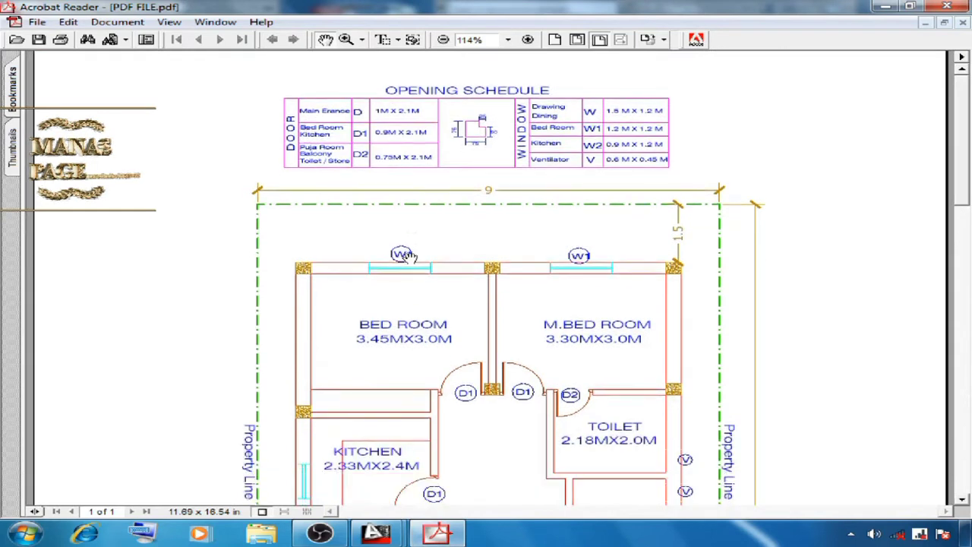
{"action": "scroll", "coordinate": [410, 256], "scroll_direction": "down", "scroll_amount": 3, "text": "ctrl"}
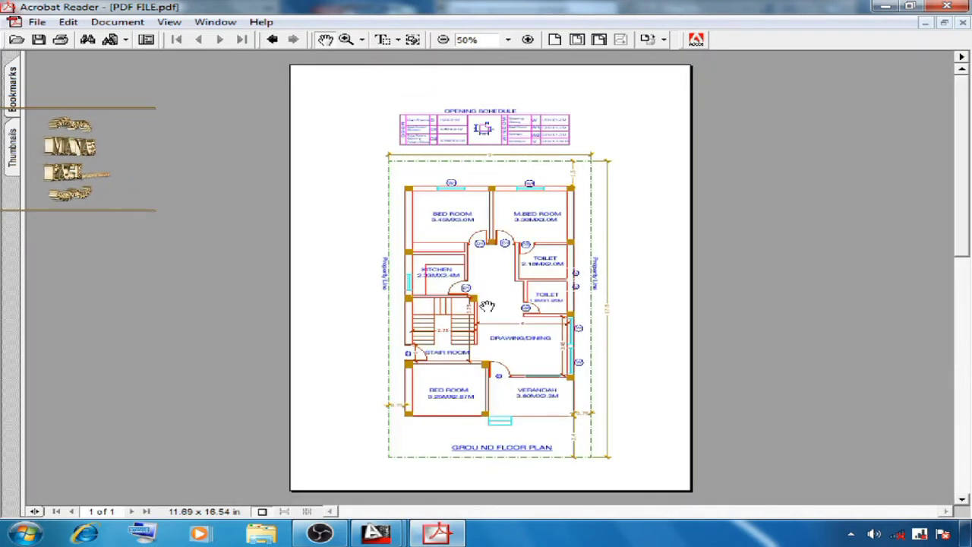
{"action": "mouse_move", "coordinate": [375, 534]}
{"action": "left_click", "coordinate": [466, 466]}
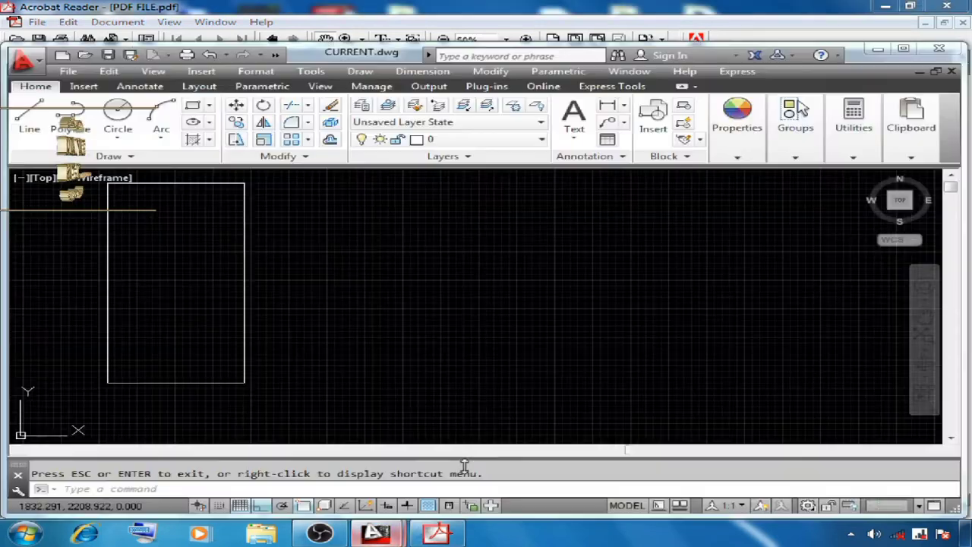
Attach the PDF FILE_ep5 from the Desktop as a PDF underlay, specifying insertion point and scale on-screen.
{"action": "left_click", "coordinate": [193, 24]}
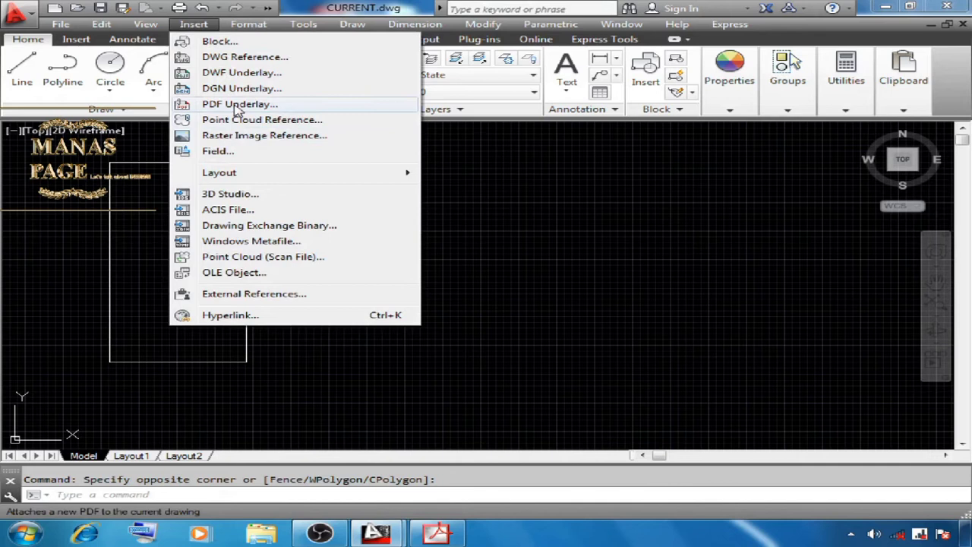
{"action": "left_click", "coordinate": [238, 107]}
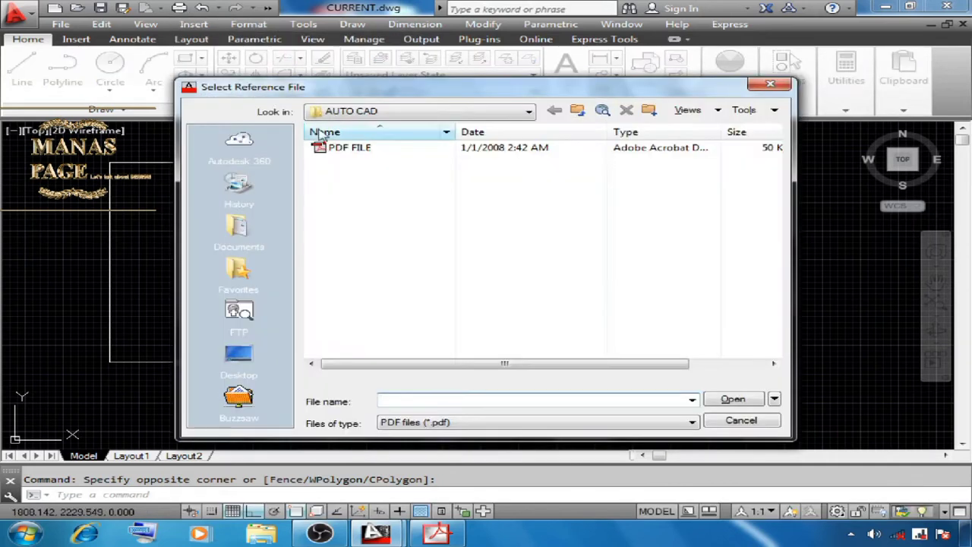
{"action": "left_click", "coordinate": [530, 112]}
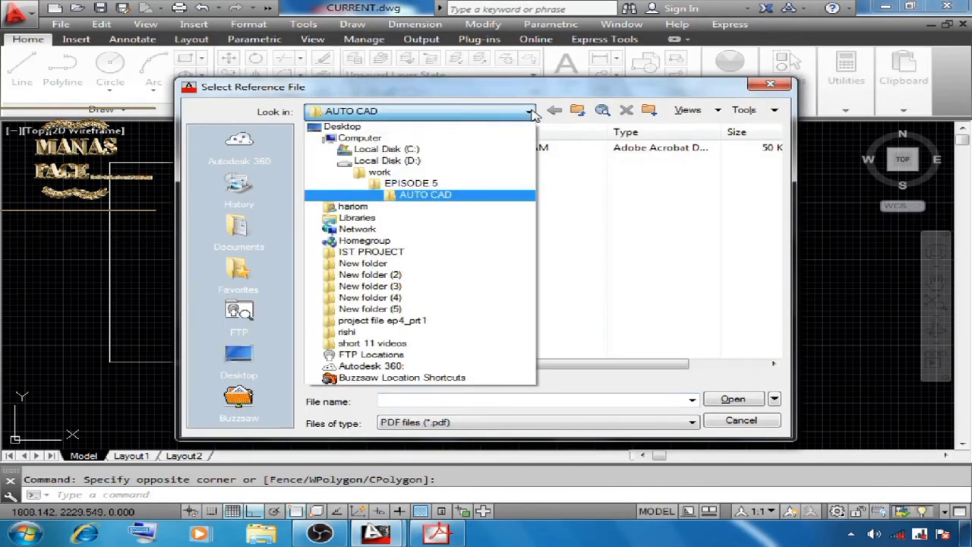
{"action": "left_click", "coordinate": [352, 129]}
{"action": "scroll", "coordinate": [363, 300], "scroll_direction": "down", "scroll_amount": 3}
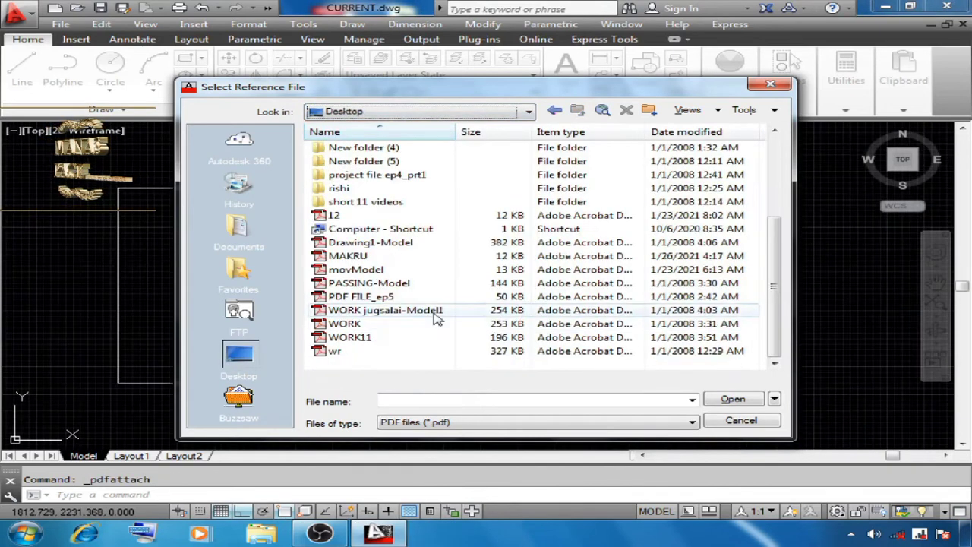
{"action": "left_click", "coordinate": [363, 297]}
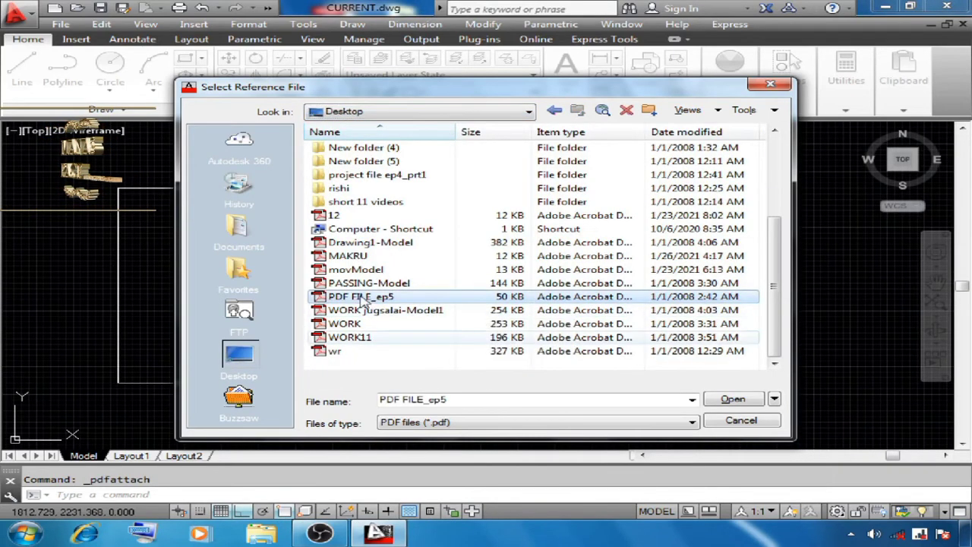
{"action": "left_click", "coordinate": [733, 399]}
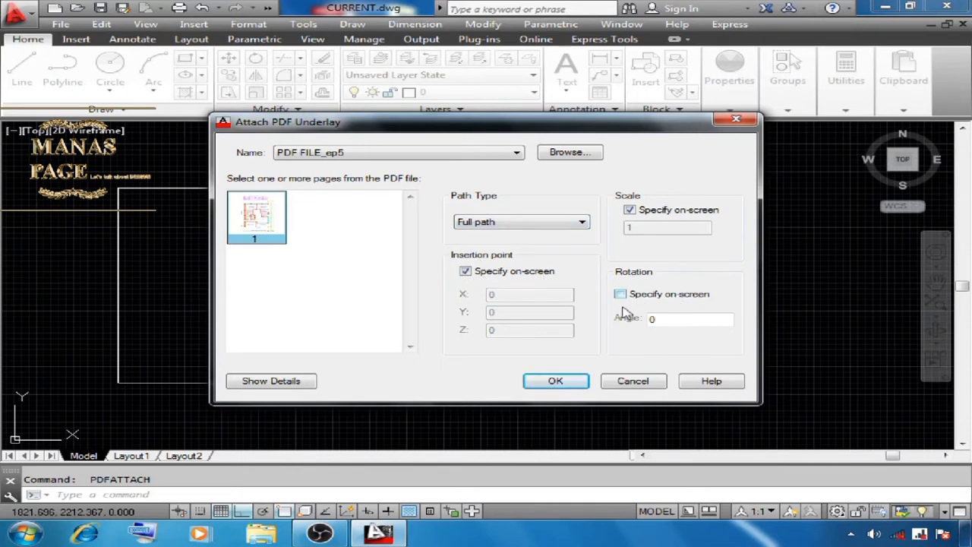
{"action": "left_click", "coordinate": [556, 381]}
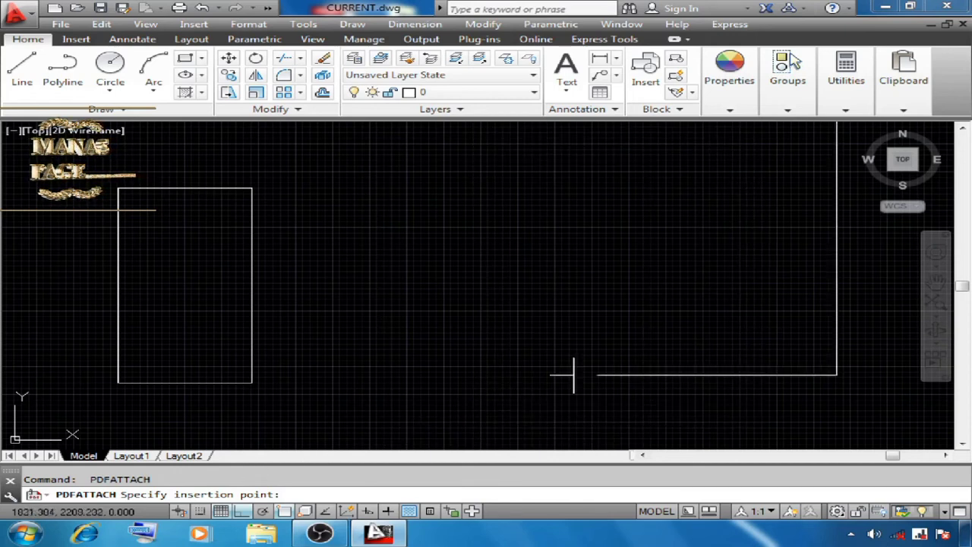
Place the PDF underlay to the right of the boundary rectangle at a scale factor of 1.
{"action": "left_click", "coordinate": [500, 407]}
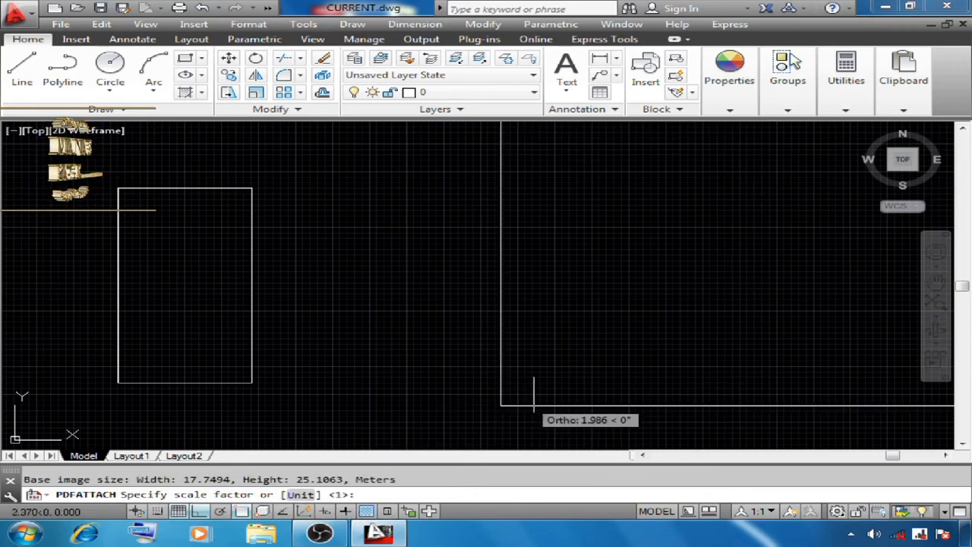
{"action": "type", "text": "1"}
{"action": "key", "text": "Return"}
{"action": "key", "text": "Return"}
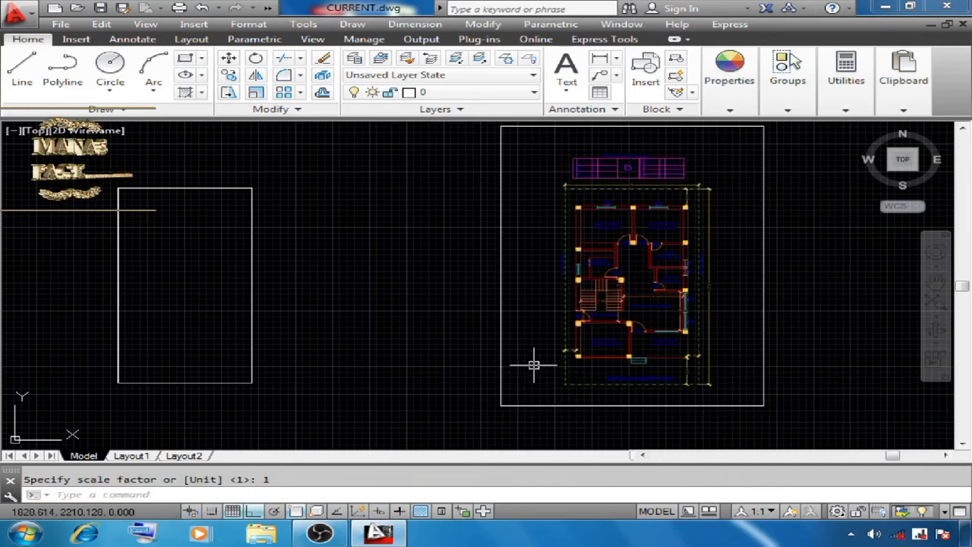
Examine the front, side and rear setback dimensions between the property line and the building in the attached plan.
{"action": "scroll", "coordinate": [643, 393], "scroll_direction": "up", "scroll_amount": 4}
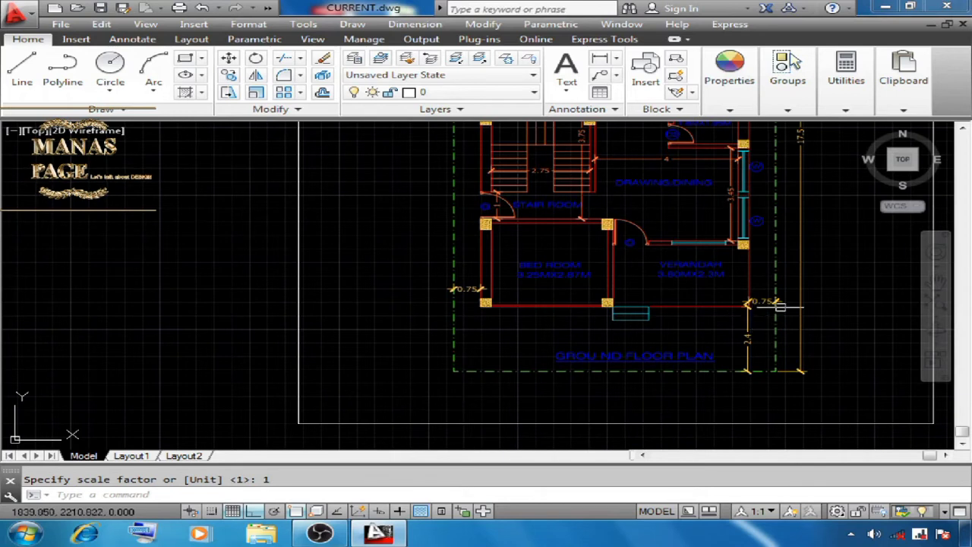
{"action": "scroll", "coordinate": [477, 301], "scroll_direction": "up", "scroll_amount": 1}
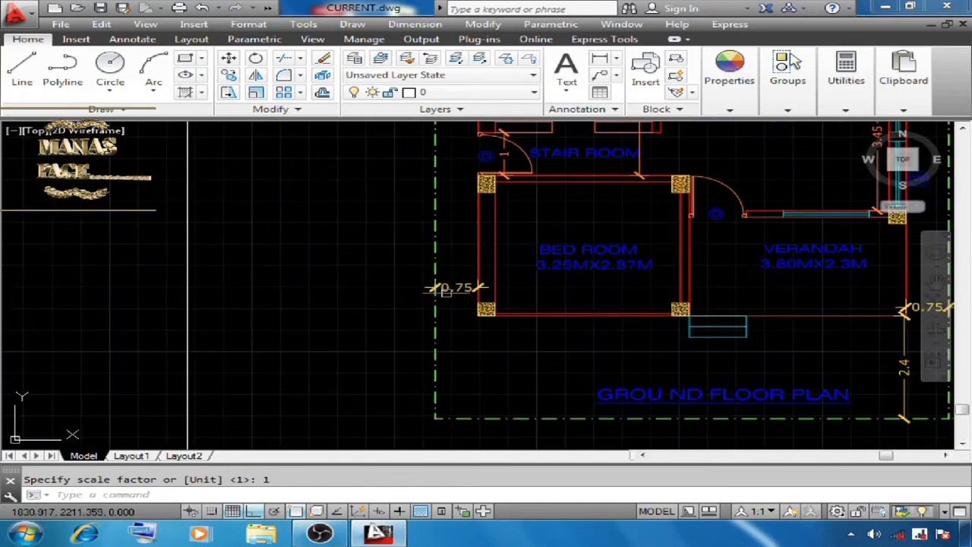
{"action": "scroll", "coordinate": [463, 301], "scroll_direction": "down", "scroll_amount": 4}
{"action": "middle_click_drag", "start_coordinate": [523, 194], "coordinate": [497, 335]}
{"action": "middle_click_drag", "start_coordinate": [530, 278], "coordinate": [519, 328]}
{"action": "scroll", "coordinate": [590, 267], "scroll_direction": "up", "scroll_amount": 4}
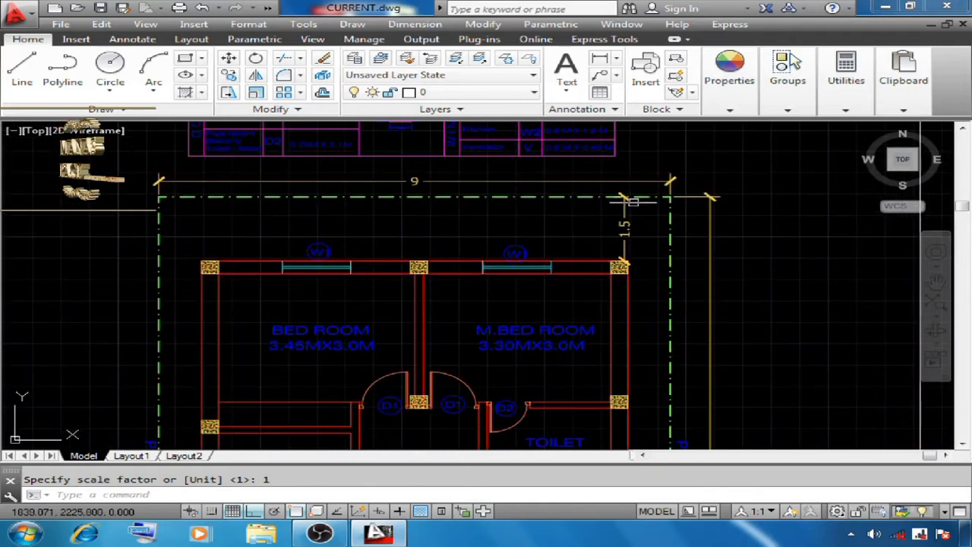
{"action": "scroll", "coordinate": [532, 242], "scroll_direction": "down", "scroll_amount": 8}
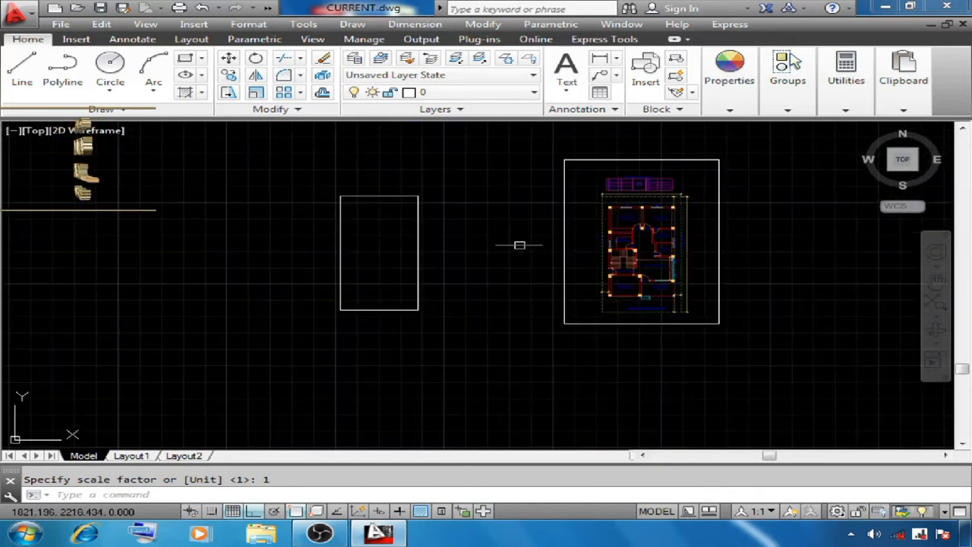
Offset the lower boundary line 2.4 units upward inside the rectangle.
{"action": "scroll", "coordinate": [519, 245], "scroll_direction": "up", "scroll_amount": 4}
{"action": "middle_click_drag", "start_coordinate": [373, 258], "coordinate": [493, 293]}
{"action": "scroll", "coordinate": [396, 296], "scroll_direction": "up", "scroll_amount": 2}
{"action": "scroll", "coordinate": [395, 295], "scroll_direction": "down", "scroll_amount": 2}
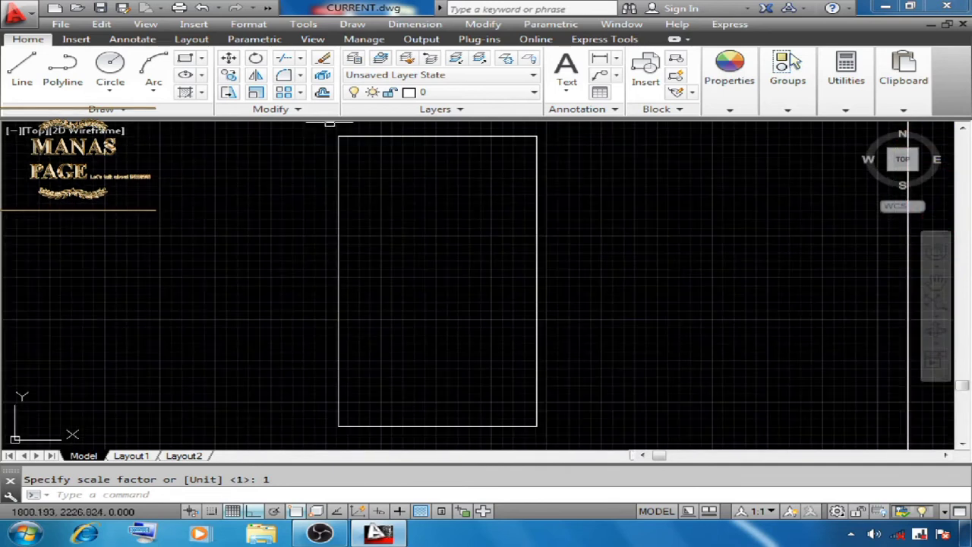
{"action": "left_click", "coordinate": [325, 93]}
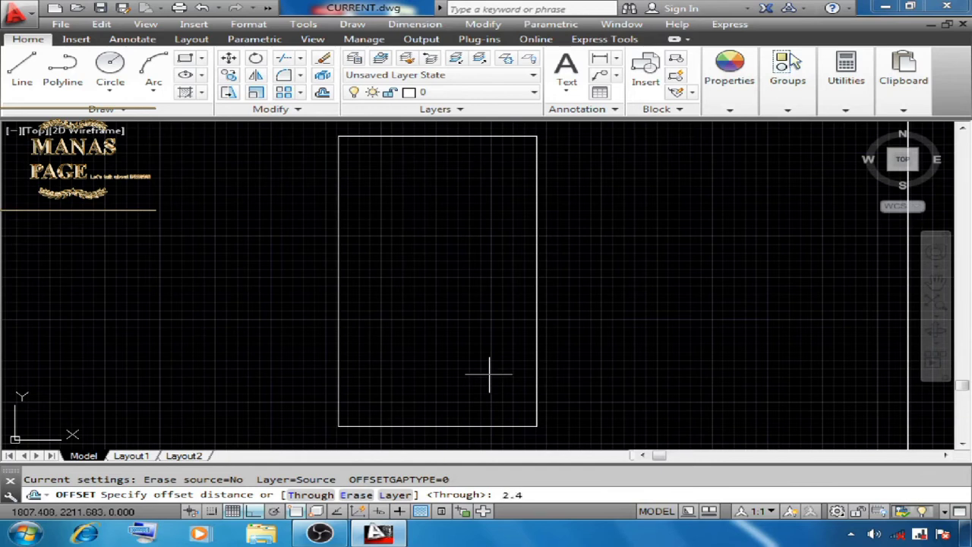
{"action": "type", "text": "2.4"}
{"action": "key", "text": "Return"}
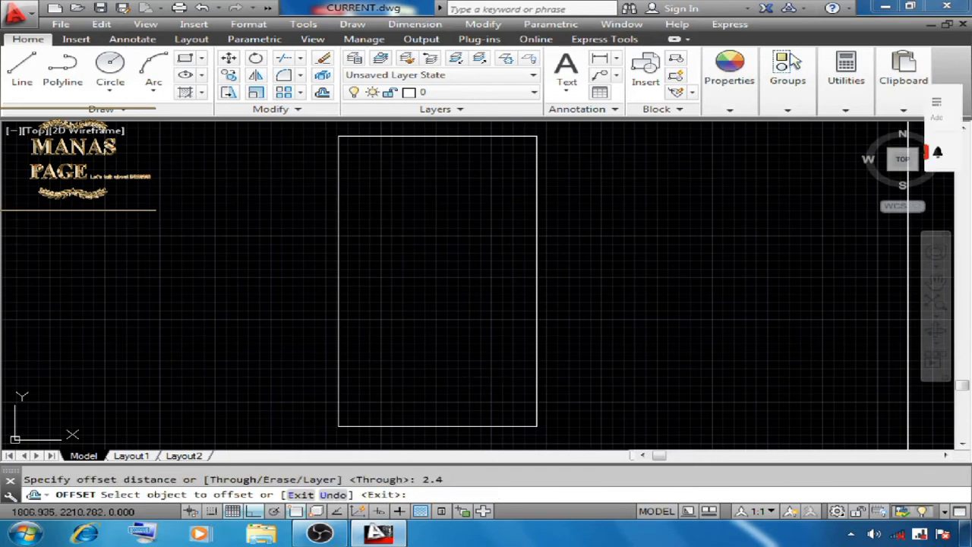
{"action": "left_click", "coordinate": [453, 425]}
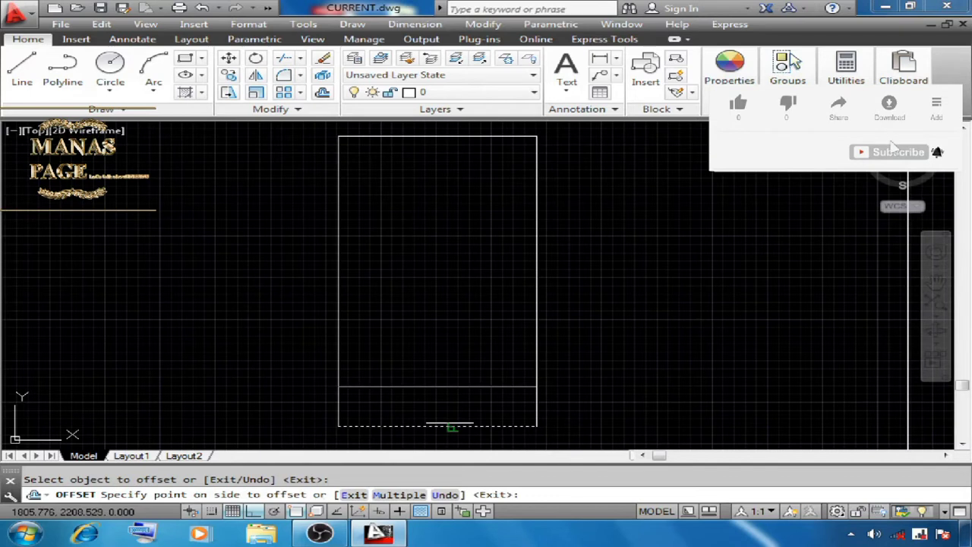
{"action": "left_click", "coordinate": [430, 343]}
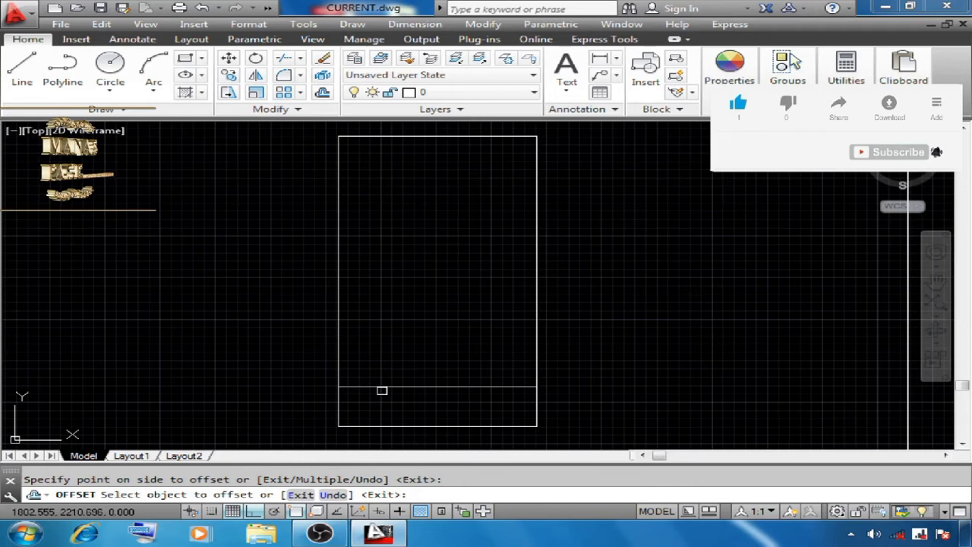
{"action": "key", "text": "Escape"}
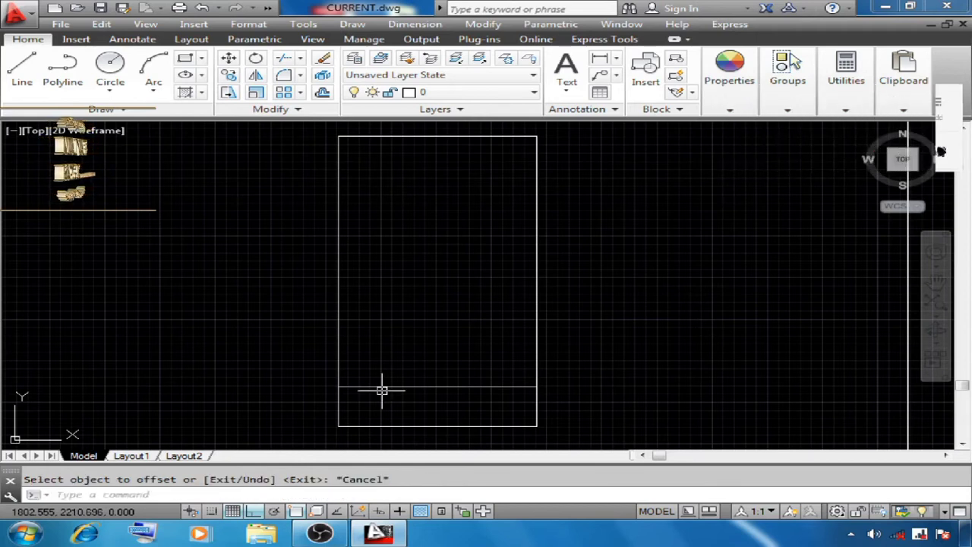
Offset the left and right boundary lines 0.75 units inward.
{"action": "type", "text": "o"}
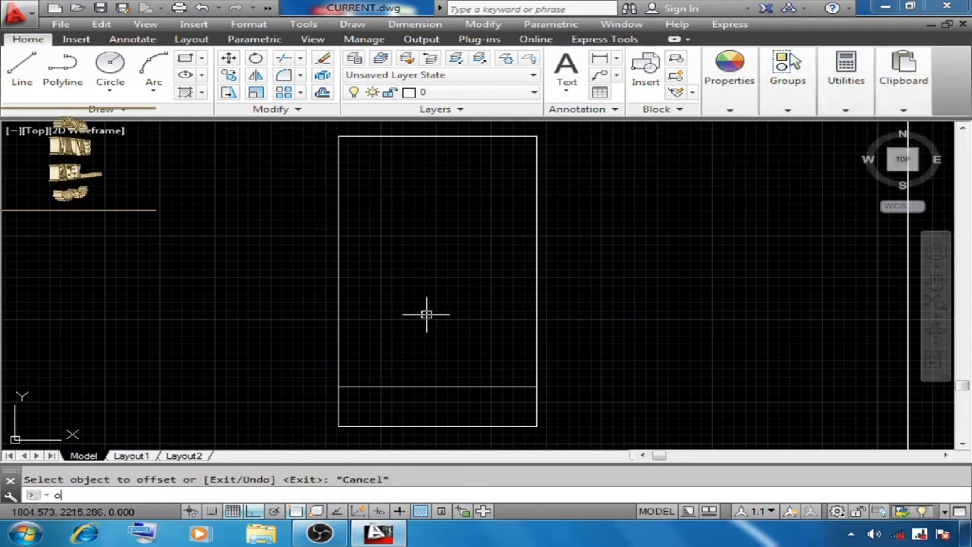
{"action": "key", "text": "Return"}
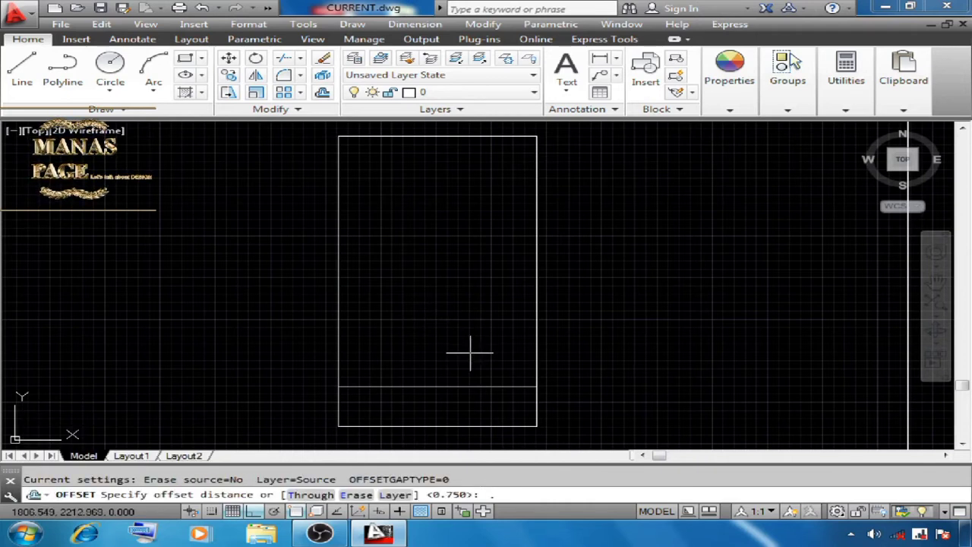
{"action": "type", "text": "."}
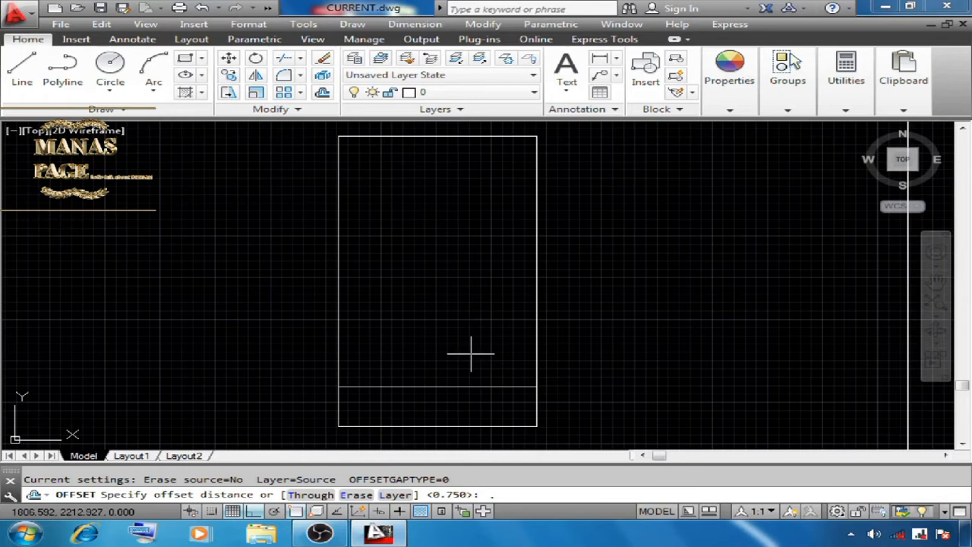
{"action": "type", "text": "75"}
{"action": "key", "text": "Return"}
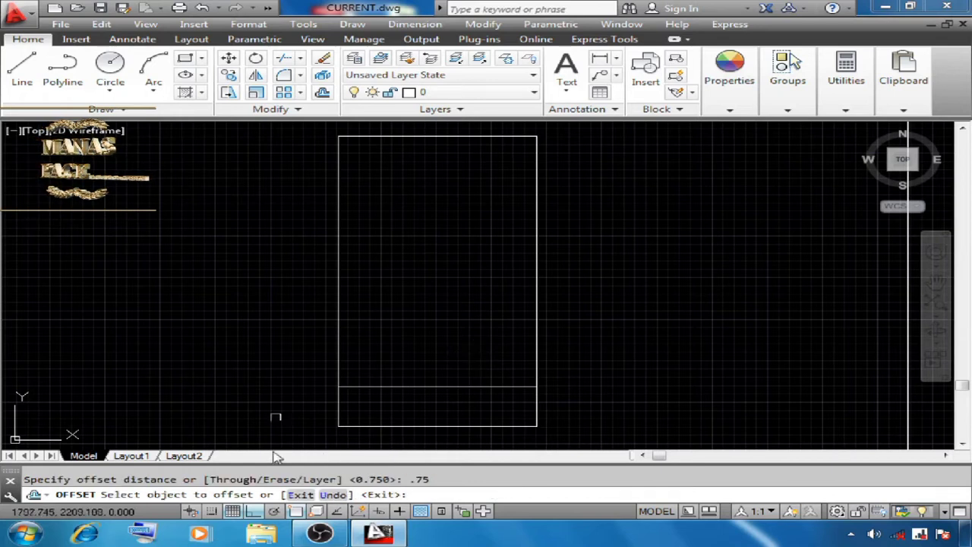
{"action": "left_click", "coordinate": [337, 321]}
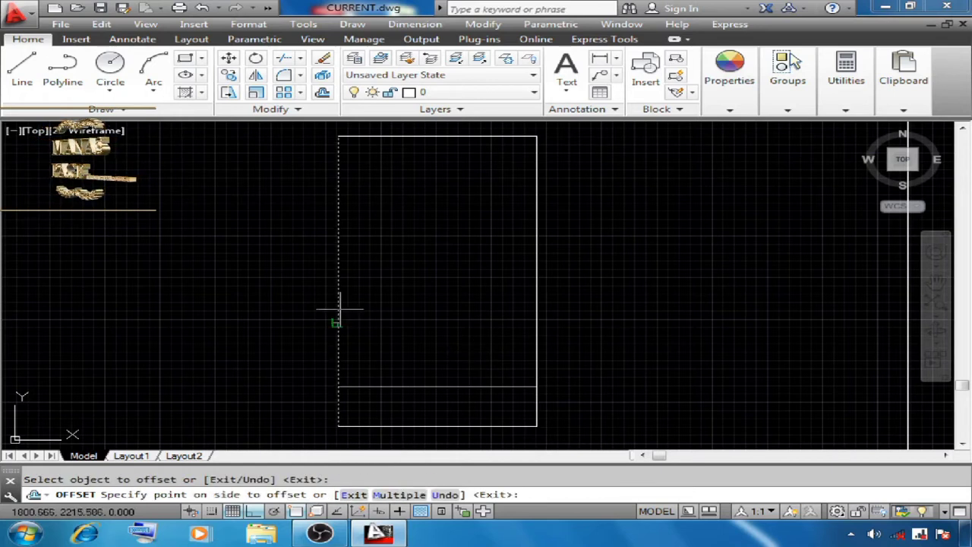
{"action": "left_click", "coordinate": [375, 332]}
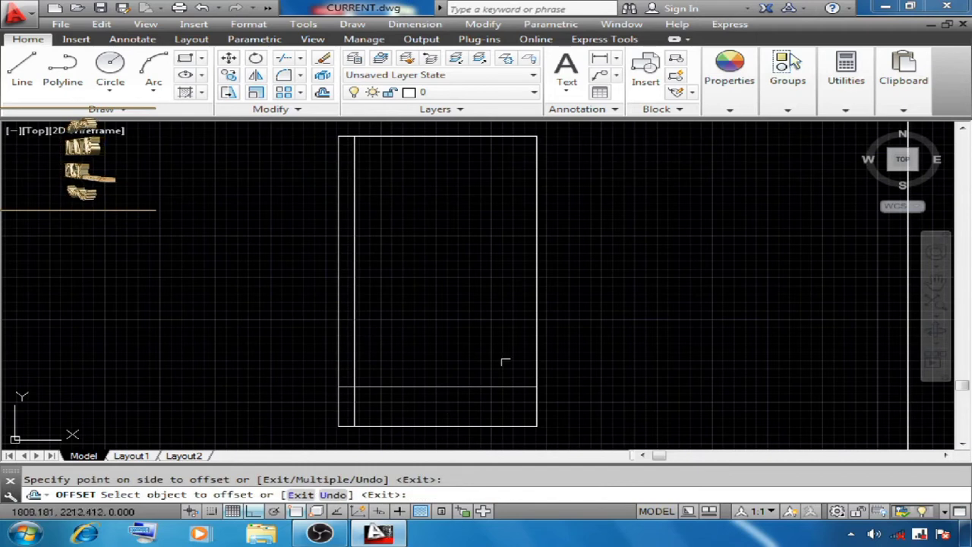
{"action": "left_click", "coordinate": [536, 329]}
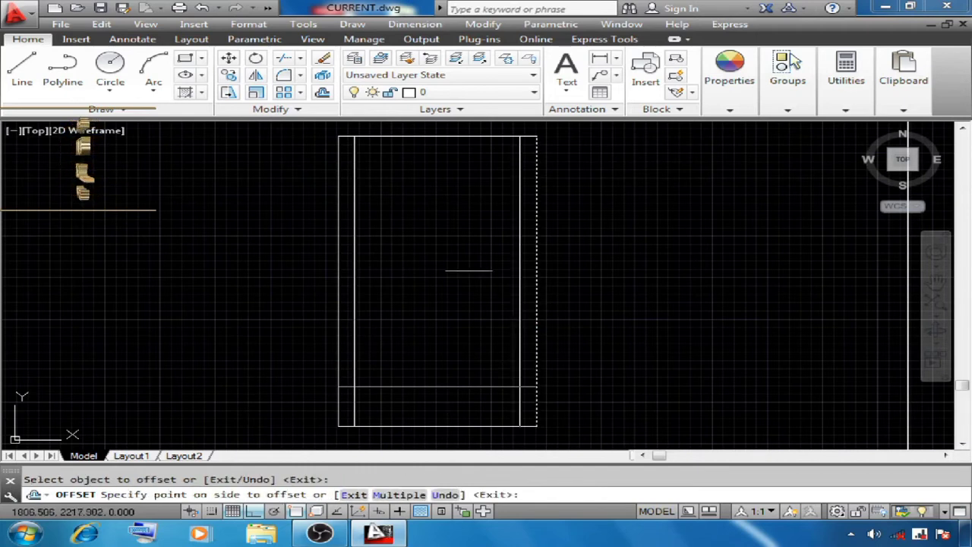
{"action": "left_click", "coordinate": [475, 333]}
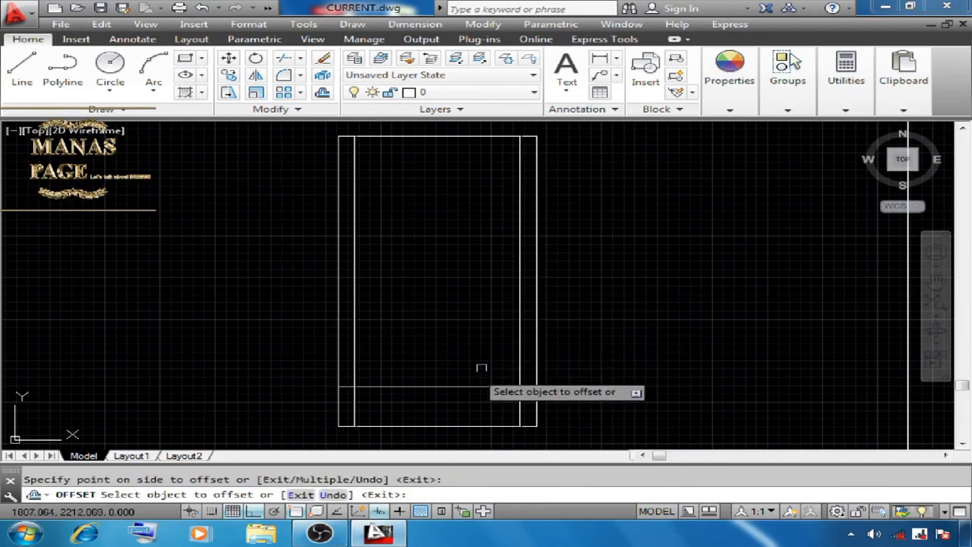
Offset the upper boundary line 1.5 units downward inside the rectangle for the rear setback.
{"action": "right_click", "coordinate": [388, 339]}
{"action": "left_click", "coordinate": [420, 343]}
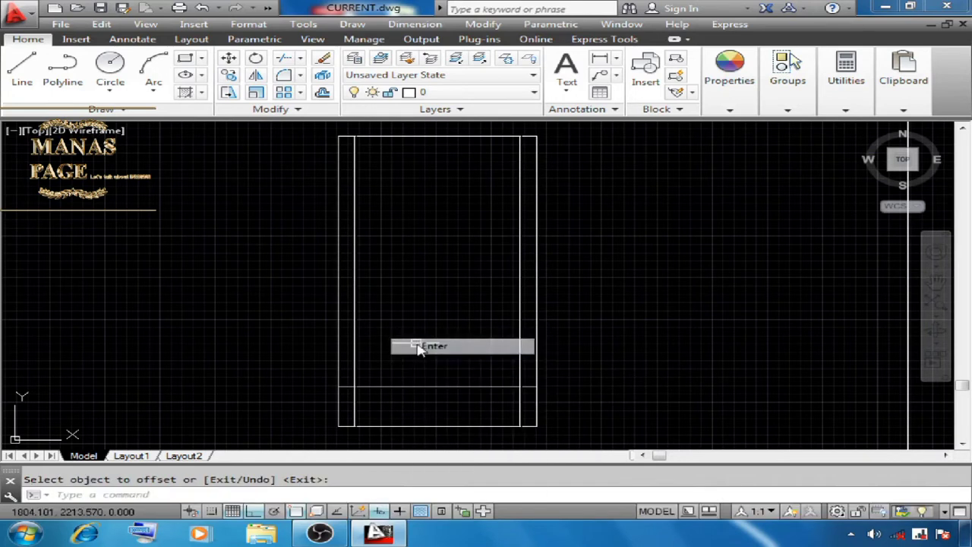
{"action": "type", "text": "o"}
{"action": "key", "text": "Return"}
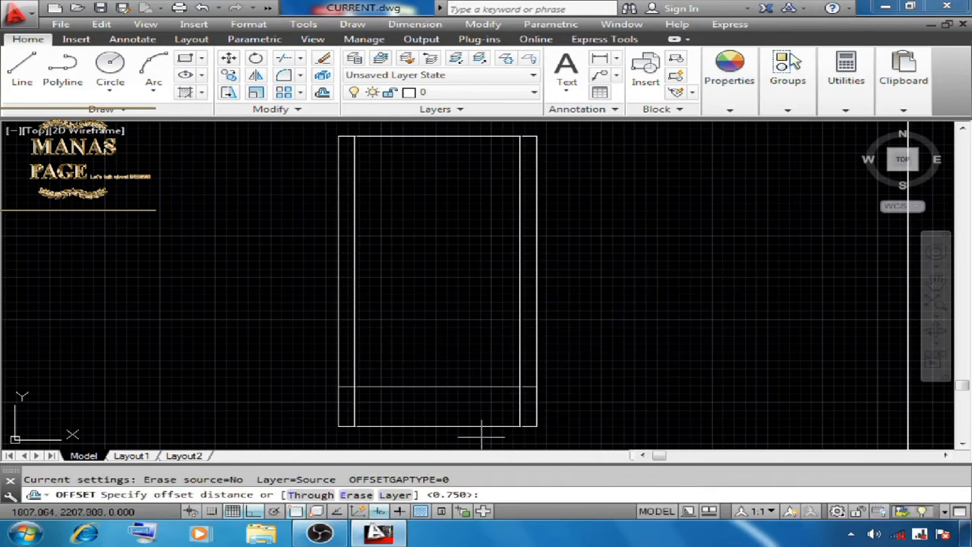
{"action": "type", "text": "1.5"}
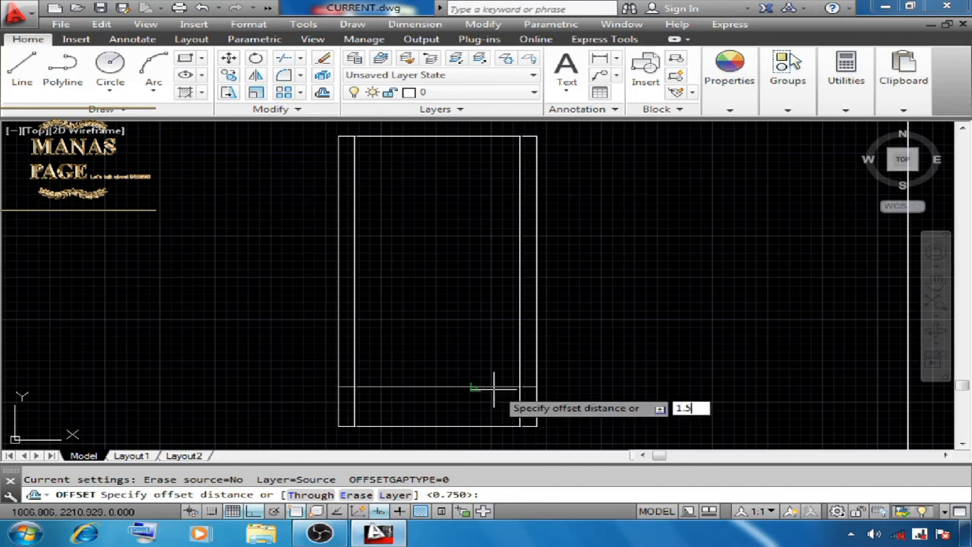
{"action": "key", "text": "Return"}
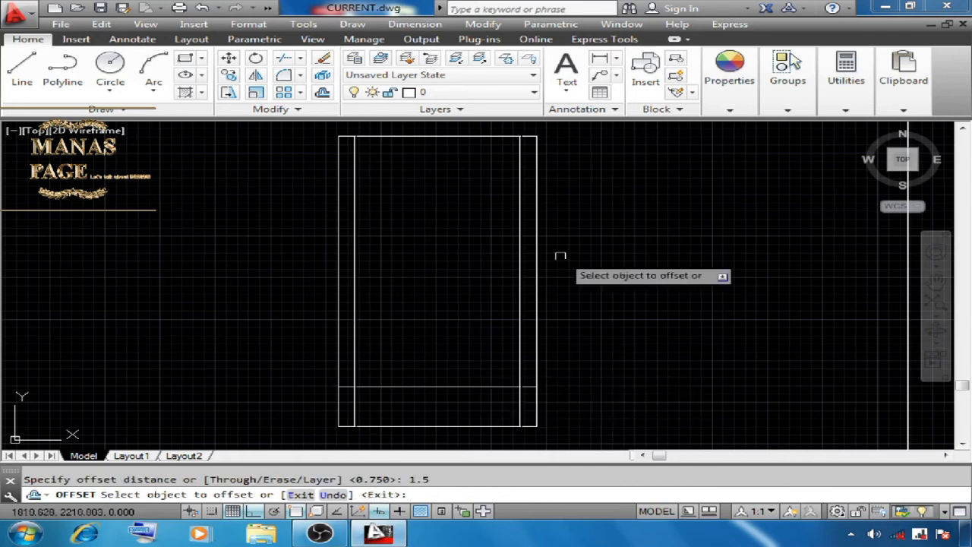
{"action": "left_click", "coordinate": [446, 136]}
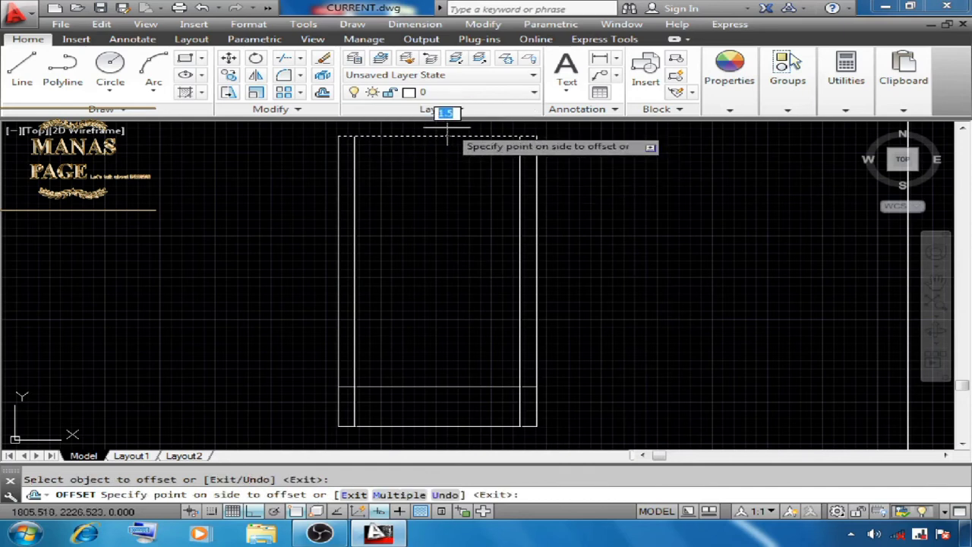
{"action": "left_click", "coordinate": [440, 190]}
{"action": "right_click", "coordinate": [552, 188]}
{"action": "left_click", "coordinate": [562, 196]}
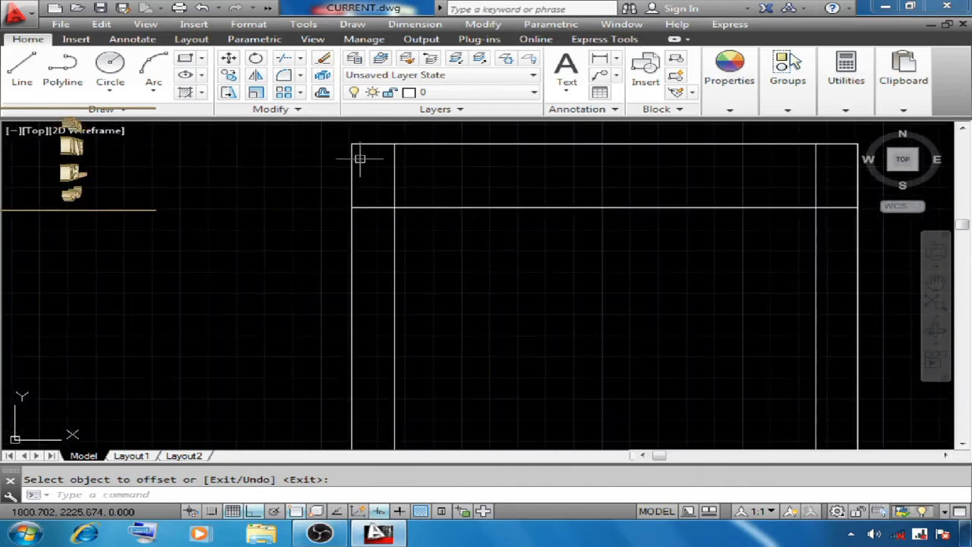
Trim the left and rear setback lines where they extend past each other at the building's upper-left corner.
{"action": "scroll", "coordinate": [357, 157], "scroll_direction": "up", "scroll_amount": 3}
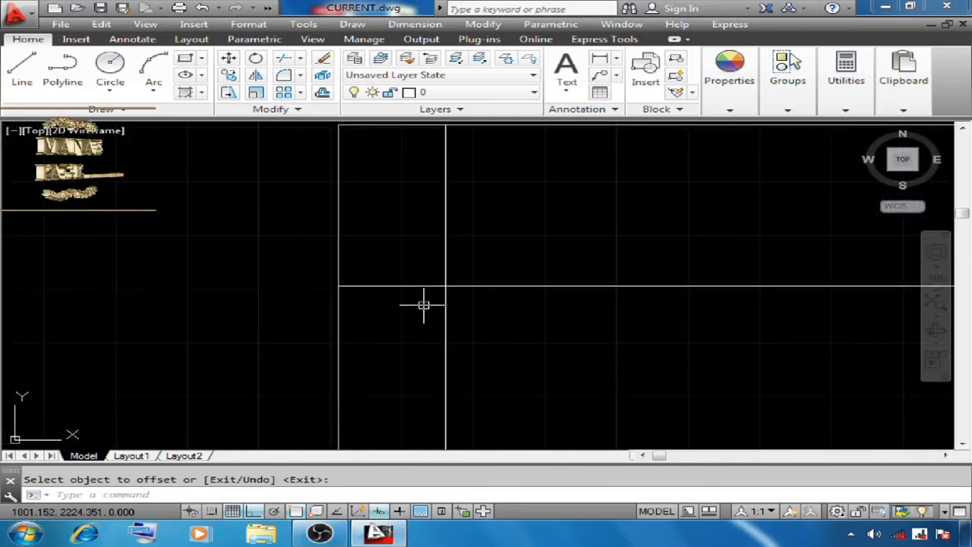
{"action": "left_click", "coordinate": [283, 59]}
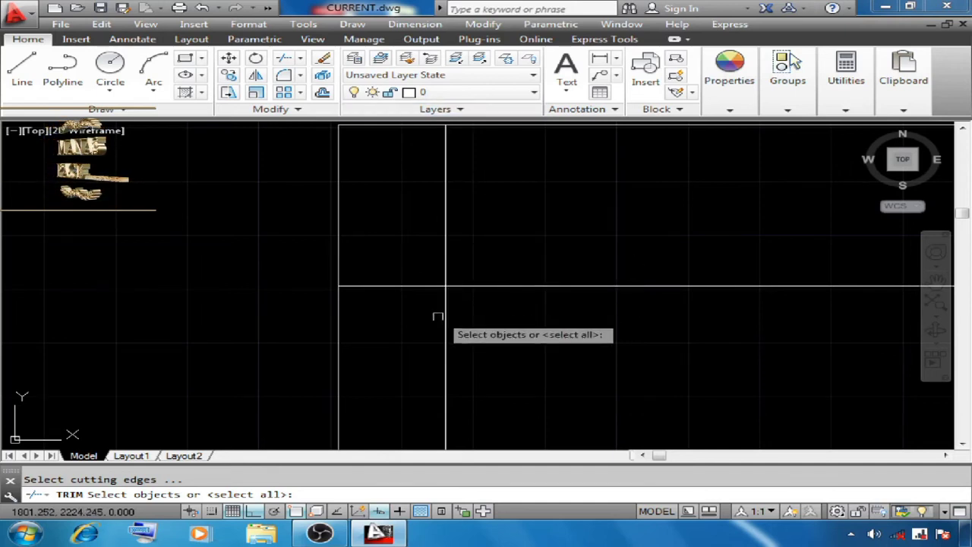
{"action": "left_click", "coordinate": [445, 306]}
{"action": "left_click", "coordinate": [471, 284]}
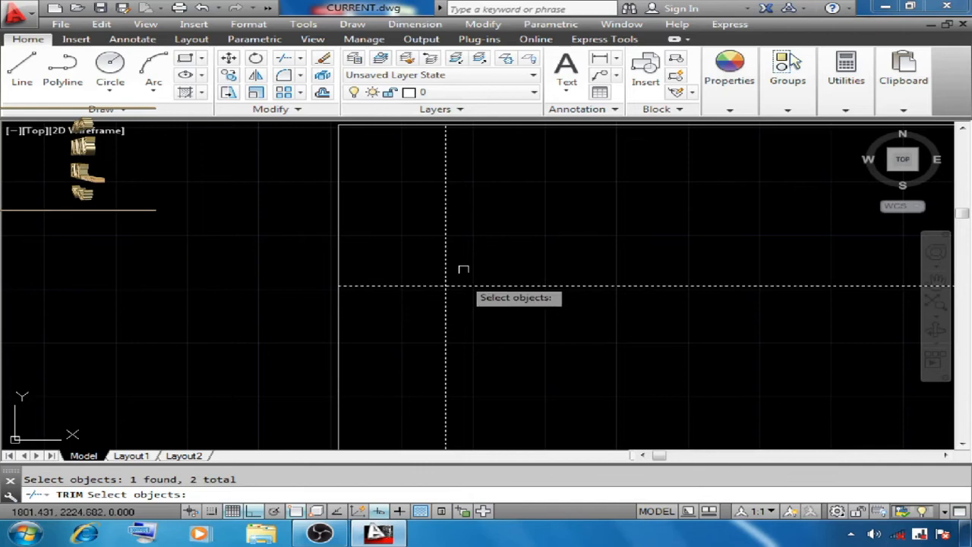
{"action": "key", "text": "Return"}
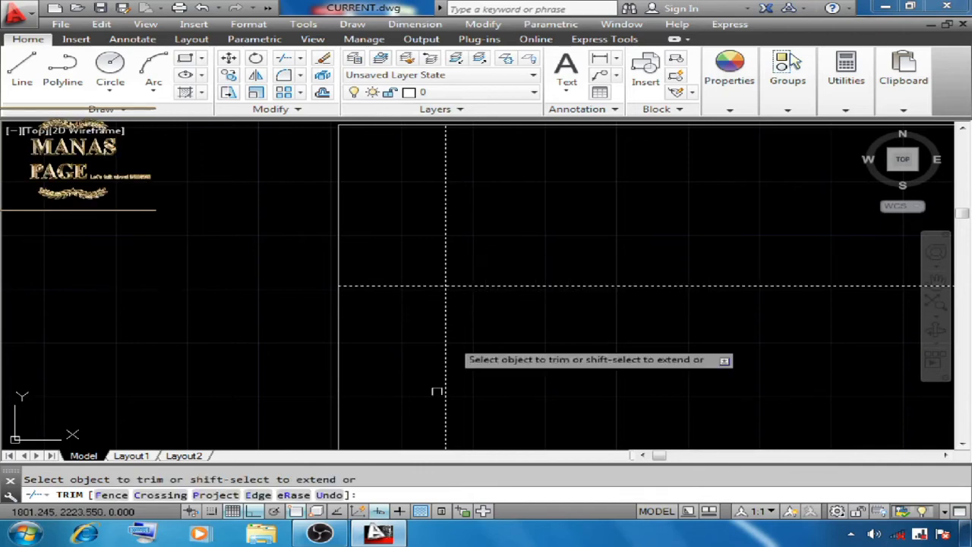
{"action": "left_click", "coordinate": [440, 285]}
{"action": "left_click", "coordinate": [448, 258]}
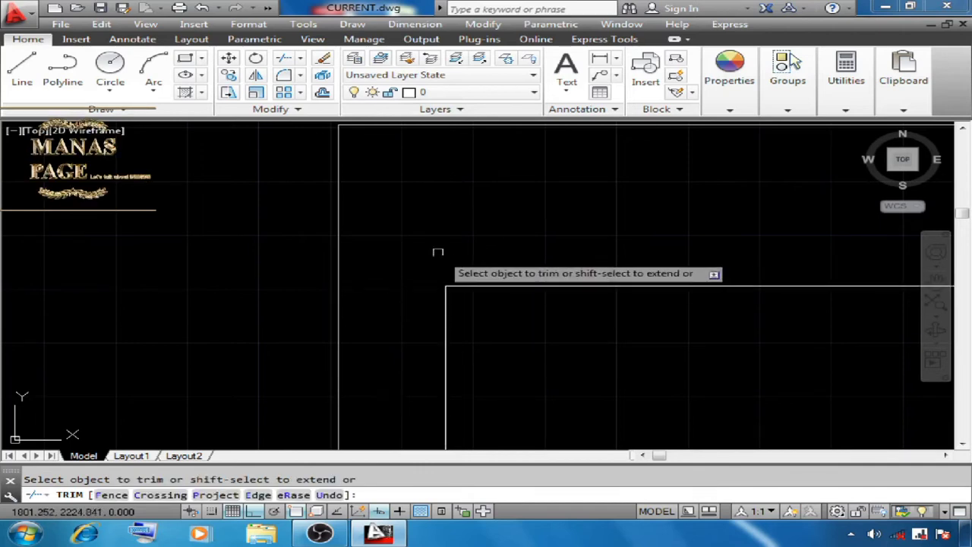
{"action": "right_click", "coordinate": [413, 287]}
{"action": "left_click", "coordinate": [458, 298]}
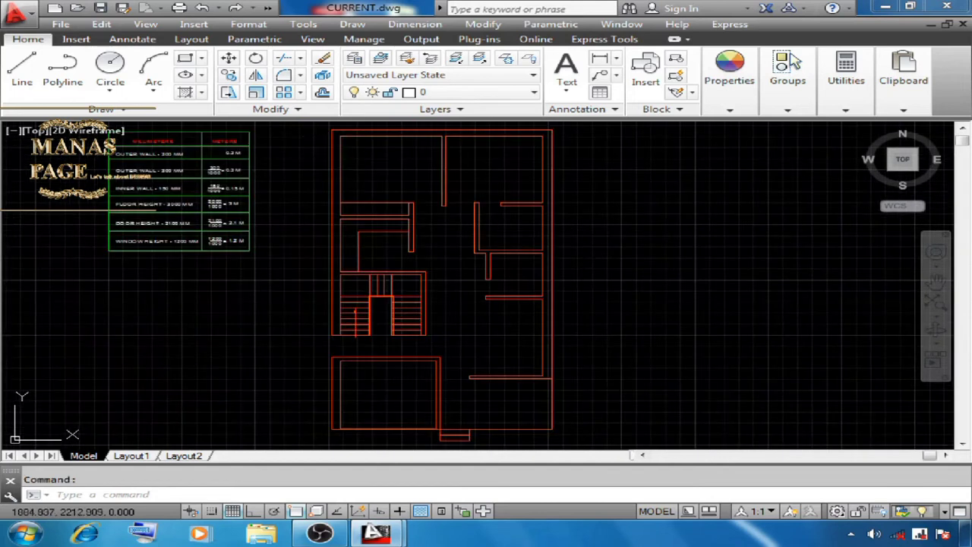
Offset the left and upper building outline lines 0.3 units inward to form the outer wall thickness.
{"action": "key", "text": "ctrl+a"}
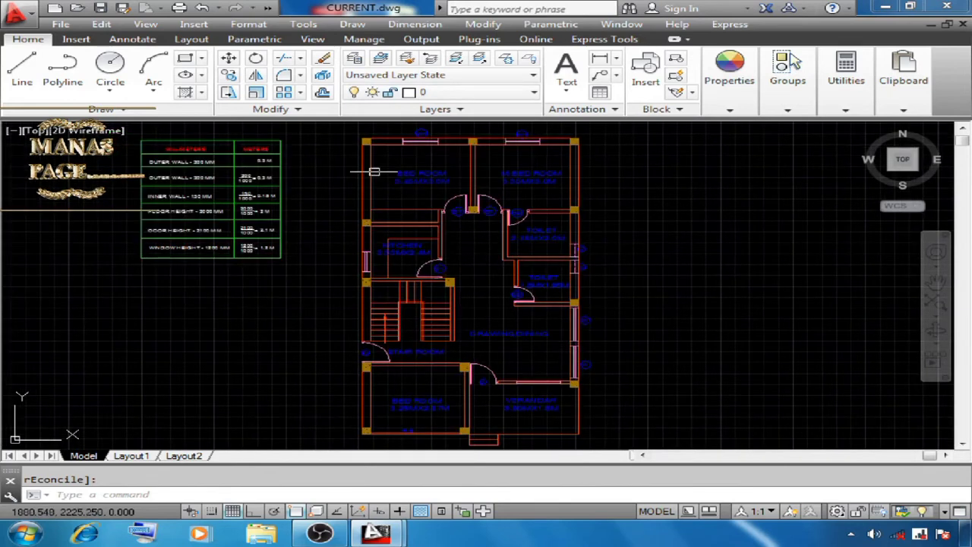
{"action": "scroll", "coordinate": [429, 179], "scroll_direction": "up", "scroll_amount": 2}
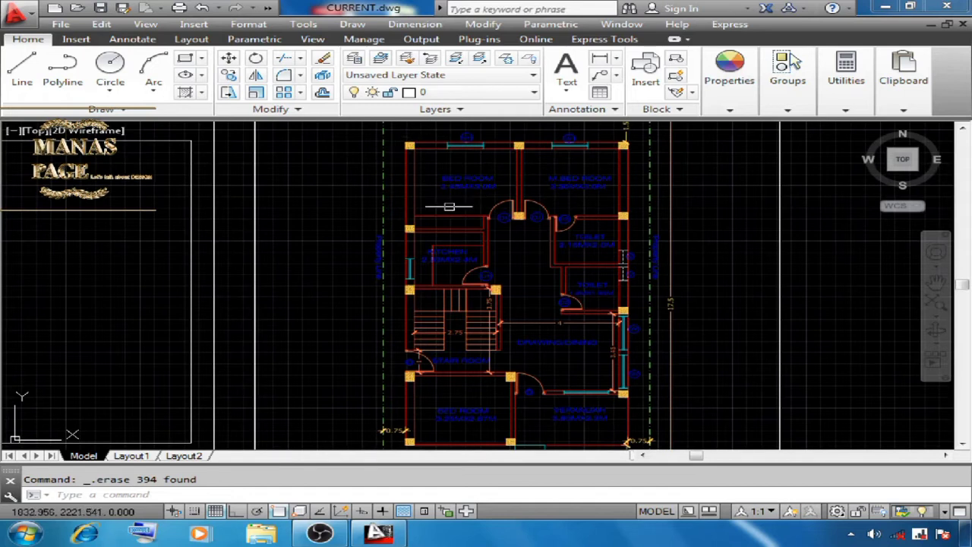
{"action": "middle_click_drag", "start_coordinate": [478, 234], "coordinate": [469, 267]}
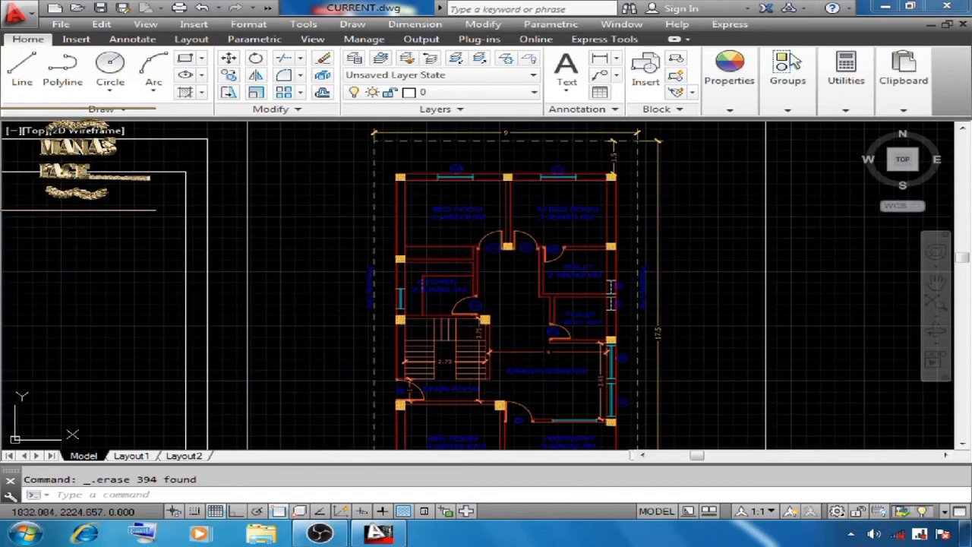
{"action": "scroll", "coordinate": [410, 183], "scroll_direction": "up", "scroll_amount": 2}
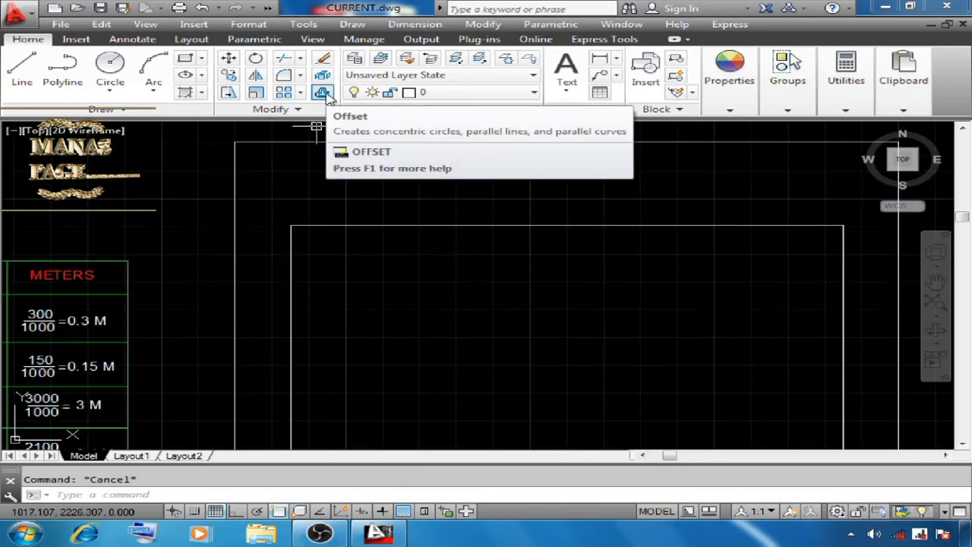
{"action": "left_click", "coordinate": [322, 93]}
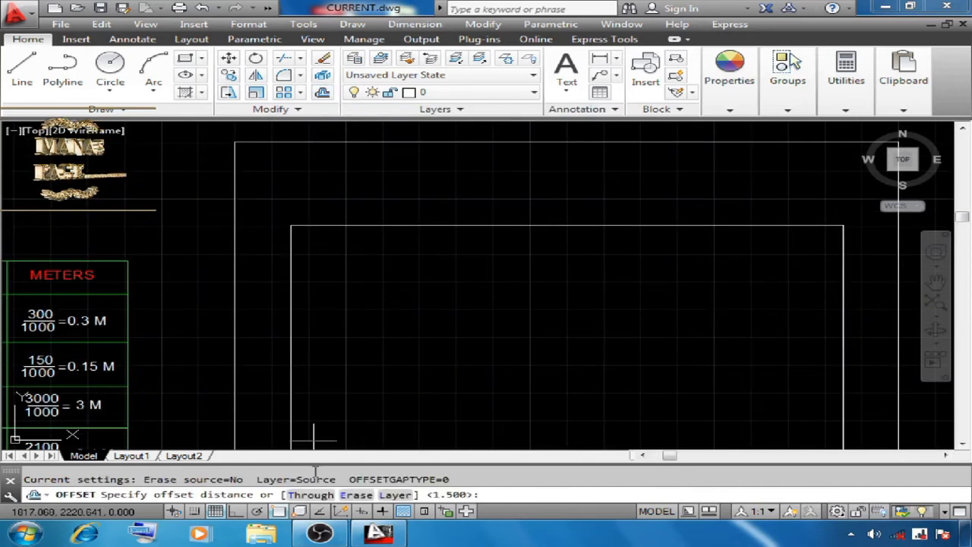
{"action": "key", "text": "Return"}
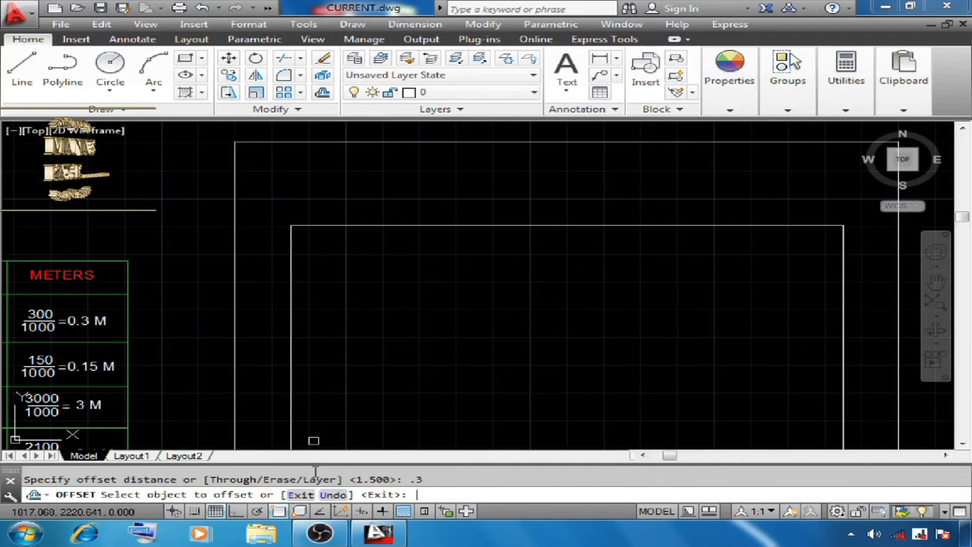
{"action": "left_click", "coordinate": [293, 268]}
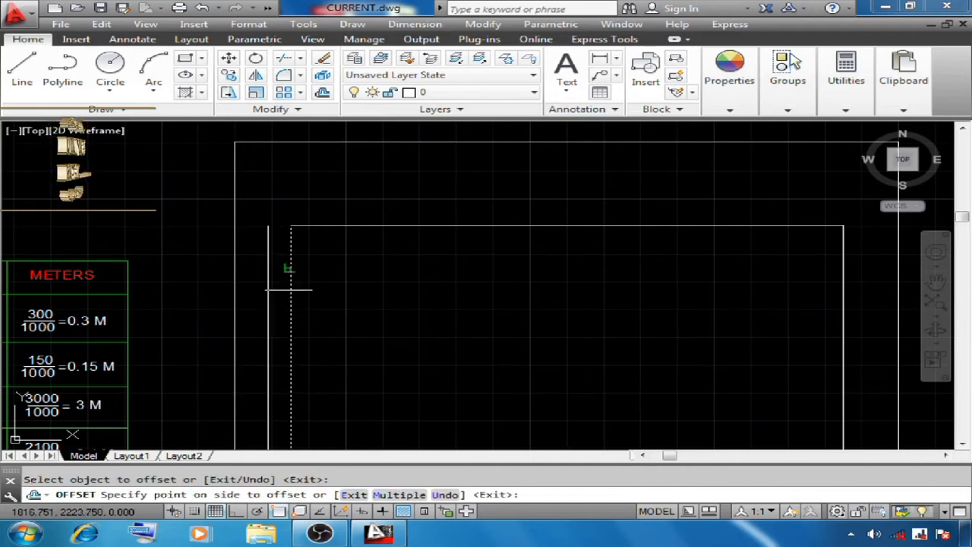
{"action": "left_click", "coordinate": [333, 289]}
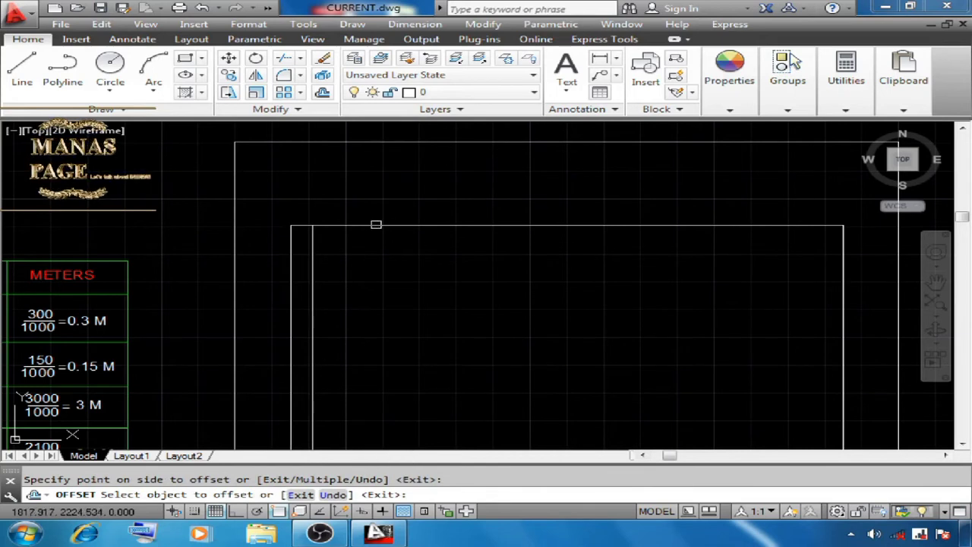
{"action": "left_click", "coordinate": [373, 225]}
{"action": "left_click", "coordinate": [387, 309]}
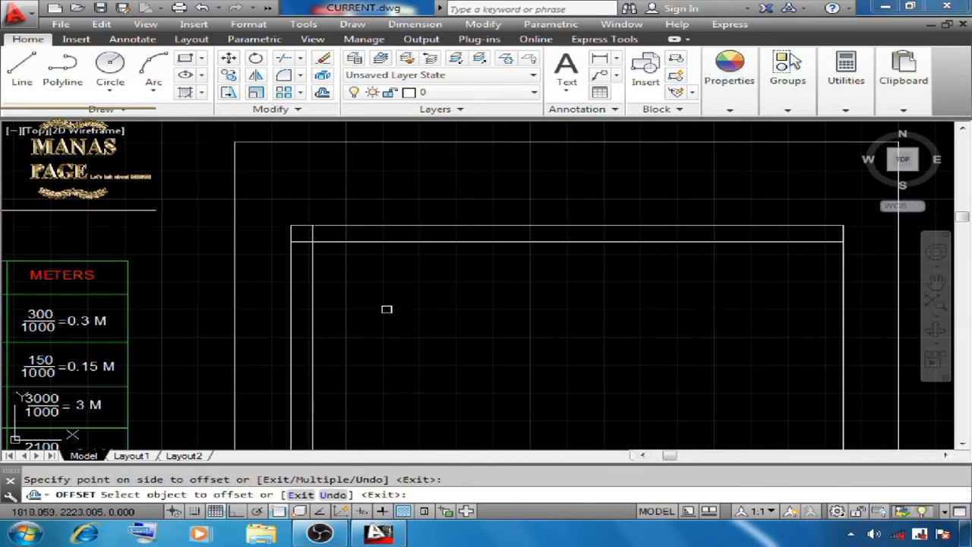
{"action": "right_click", "coordinate": [375, 282]}
{"action": "left_click", "coordinate": [399, 291]}
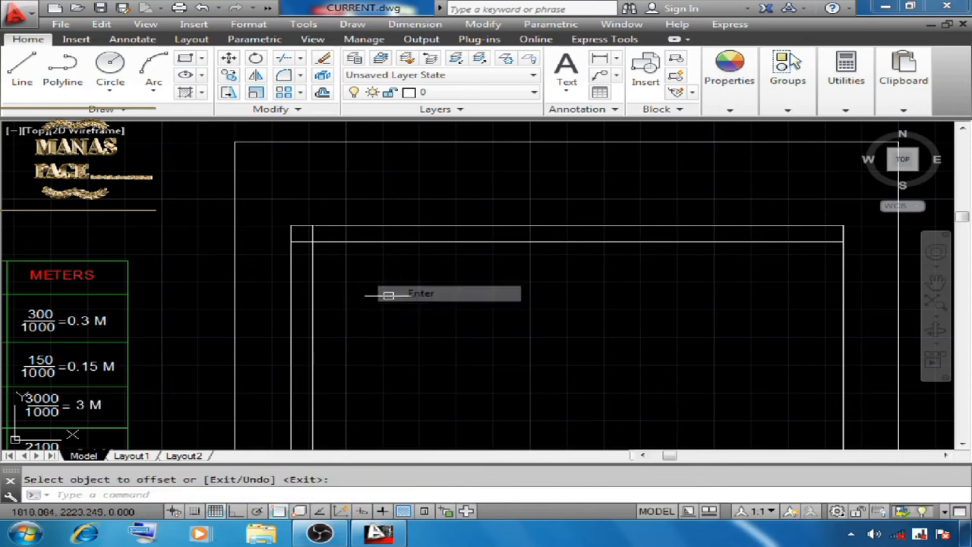
Offset the inner face of the left outer wall 3.45 units to the right for the bedroom width.
{"action": "scroll", "coordinate": [245, 258], "scroll_direction": "down", "scroll_amount": 3}
{"action": "middle_click_drag", "start_coordinate": [492, 273], "coordinate": [475, 273]}
{"action": "scroll", "coordinate": [556, 281], "scroll_direction": "up", "scroll_amount": 3}
{"action": "middle_click_drag", "start_coordinate": [556, 282], "coordinate": [457, 285]}
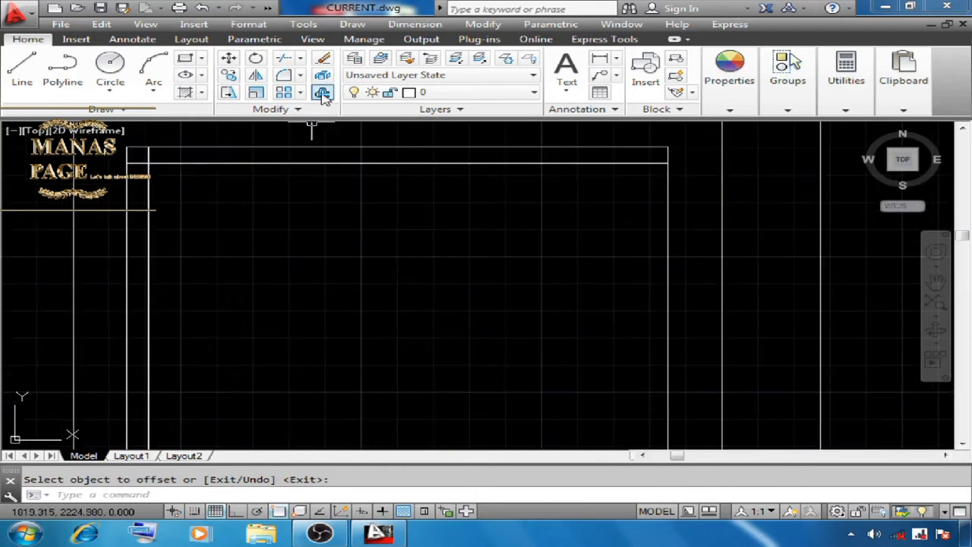
{"action": "left_click", "coordinate": [323, 93]}
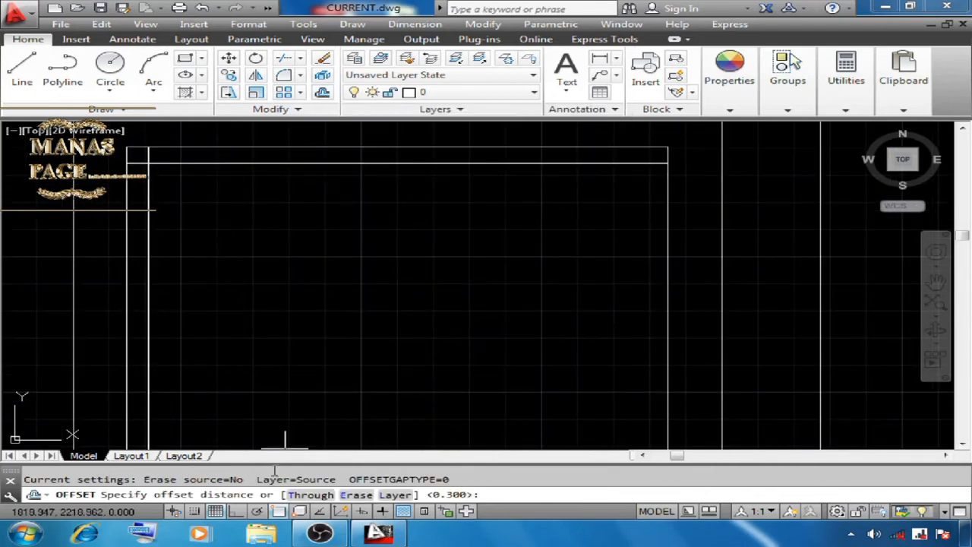
{"action": "type", "text": "3.4"}
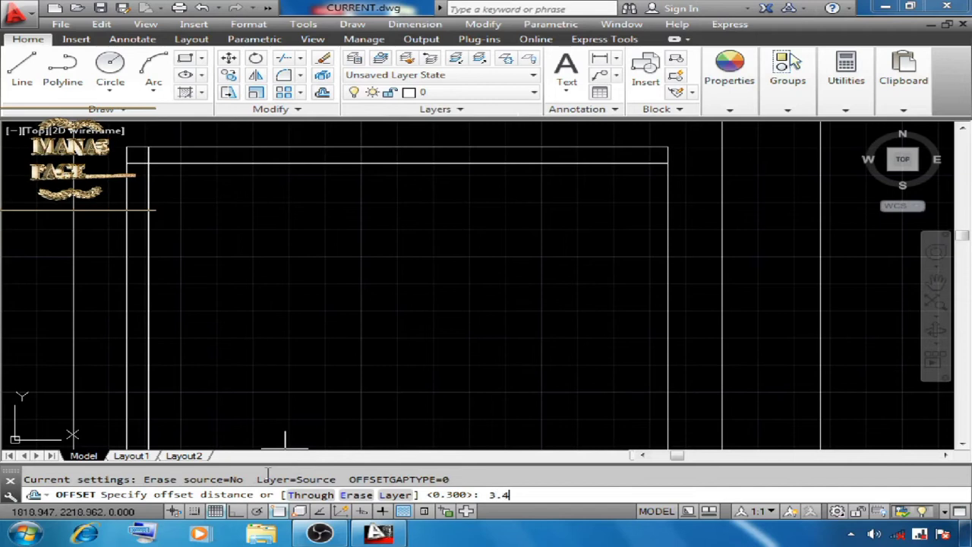
{"action": "type", "text": "5"}
{"action": "key", "text": "Return"}
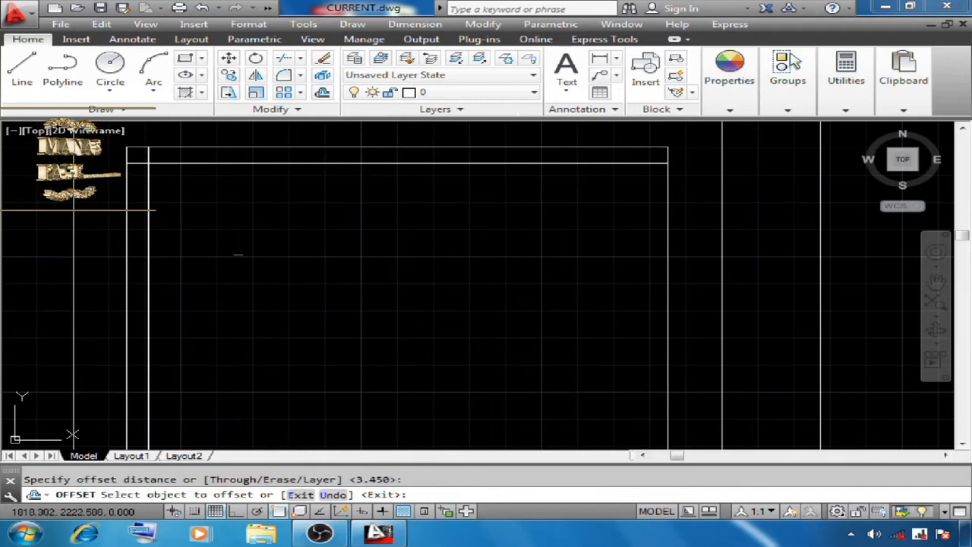
{"action": "left_click", "coordinate": [149, 223]}
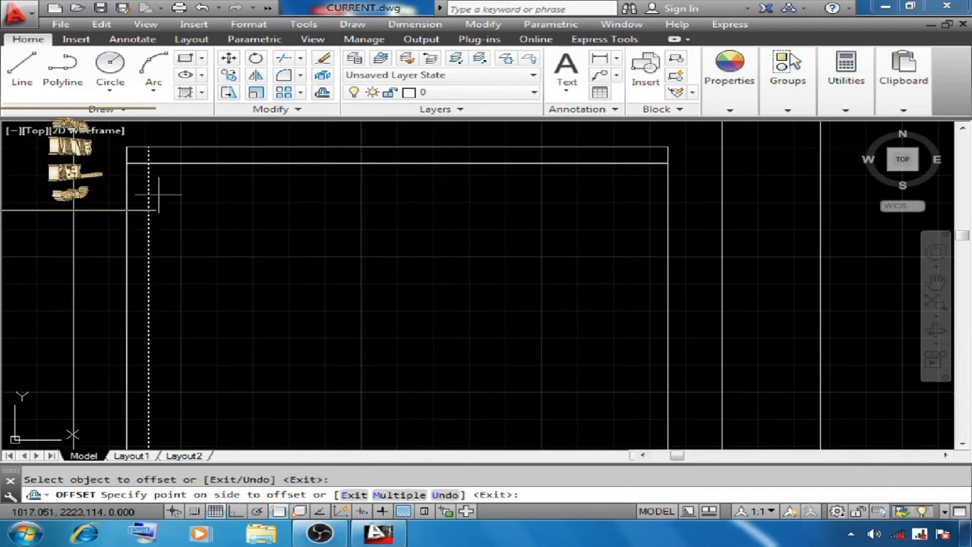
{"action": "left_click", "coordinate": [354, 247]}
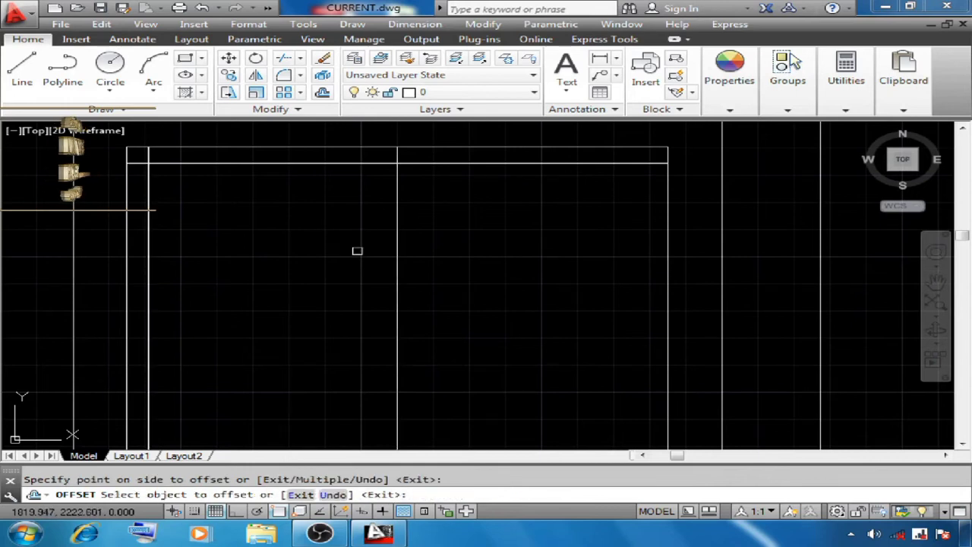
{"action": "right_click", "coordinate": [313, 212]}
{"action": "left_click", "coordinate": [370, 221]}
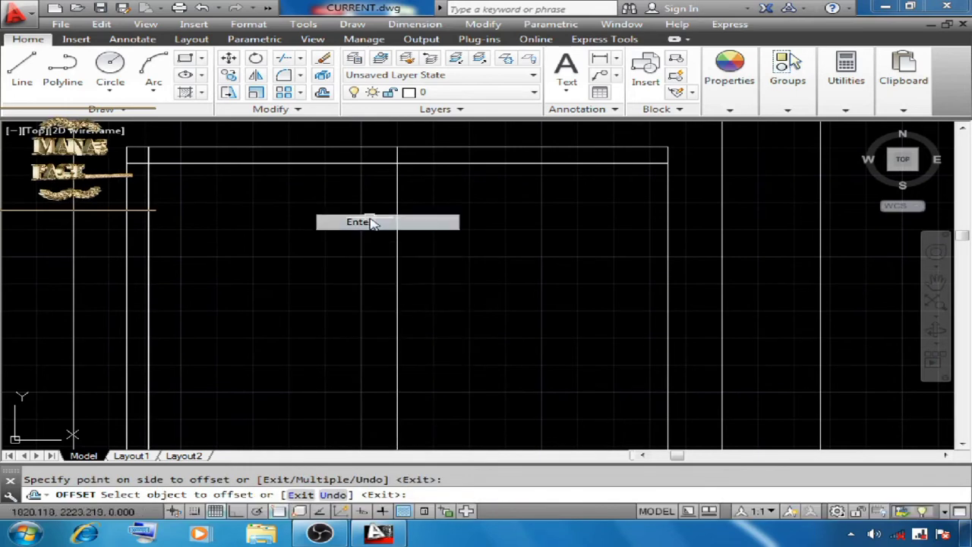
Offset the bedroom's right-hand line 0.15 units to the right to form the inner partition wall.
{"action": "left_click", "coordinate": [322, 92]}
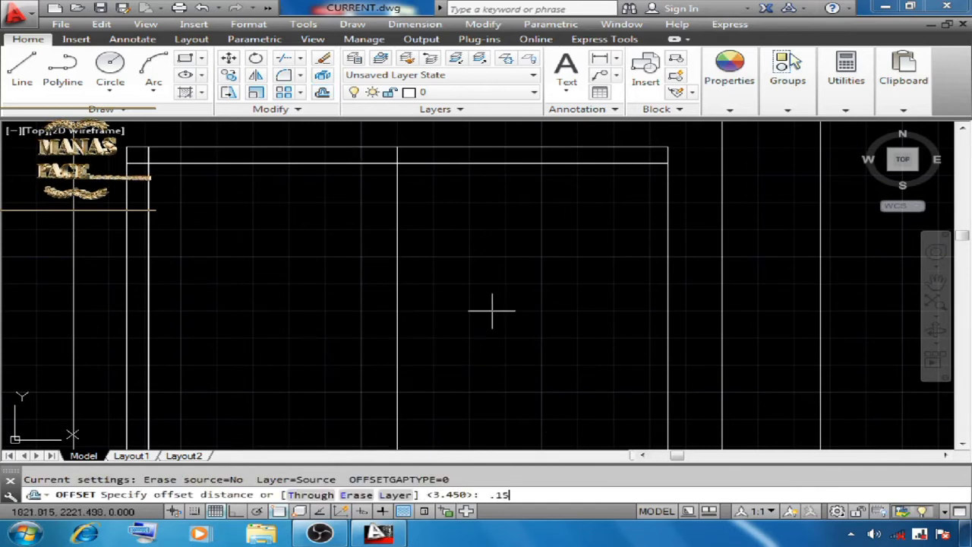
{"action": "key", "text": "Return"}
{"action": "left_click", "coordinate": [397, 288]}
{"action": "left_click", "coordinate": [517, 338]}
{"action": "key", "text": "Escape"}
{"action": "double_click", "coordinate": [386, 220]}
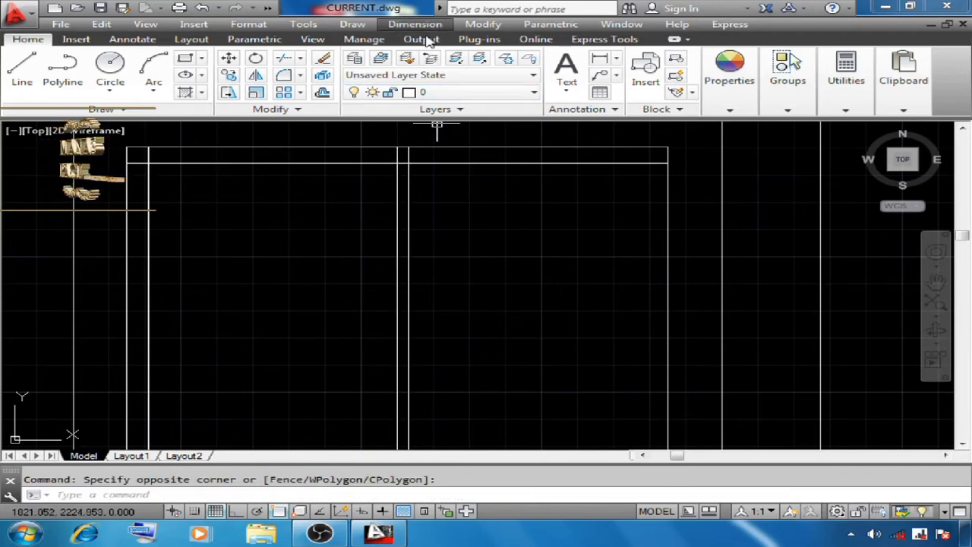
Check the bedroom's clear width with a linear dimension between the left wall and the partition, and erase that dimension.
{"action": "left_click", "coordinate": [415, 23]}
{"action": "left_click", "coordinate": [435, 65]}
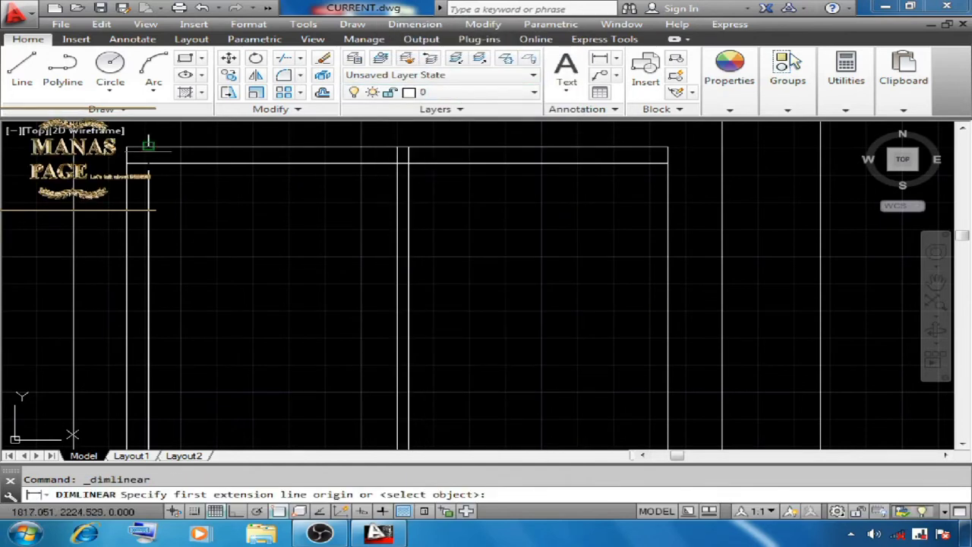
{"action": "left_click", "coordinate": [148, 147]}
{"action": "left_click", "coordinate": [397, 147]}
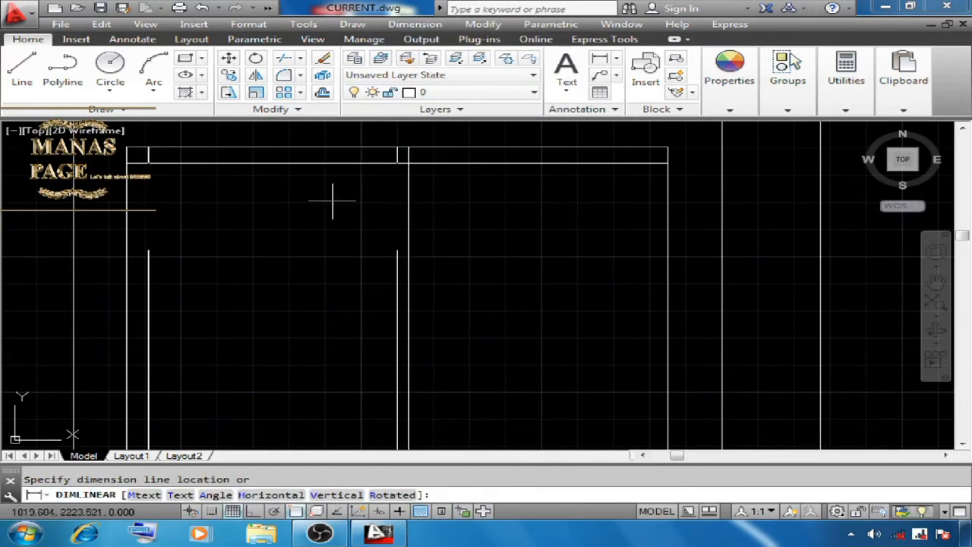
{"action": "left_click", "coordinate": [321, 234]}
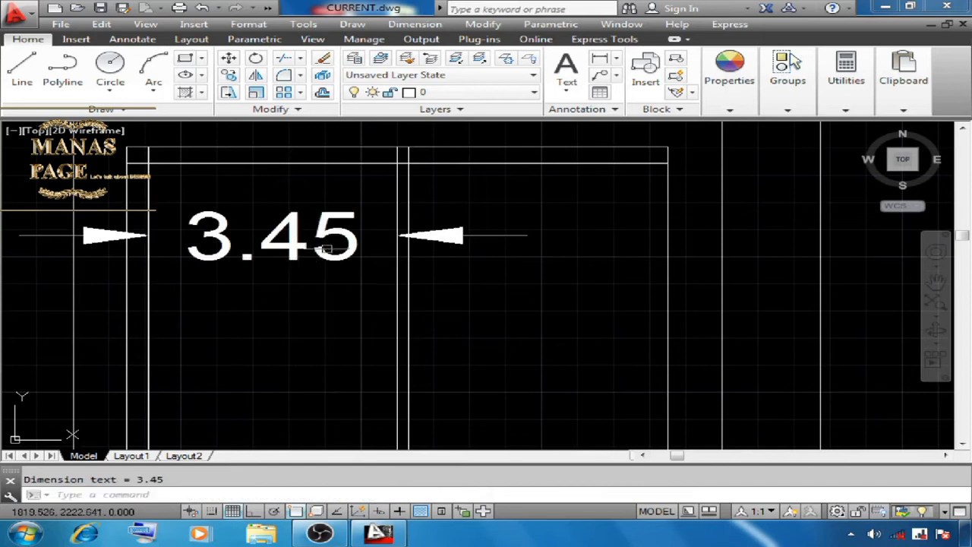
{"action": "left_click", "coordinate": [324, 62]}
{"action": "left_click", "coordinate": [321, 237]}
{"action": "key", "text": "Return"}
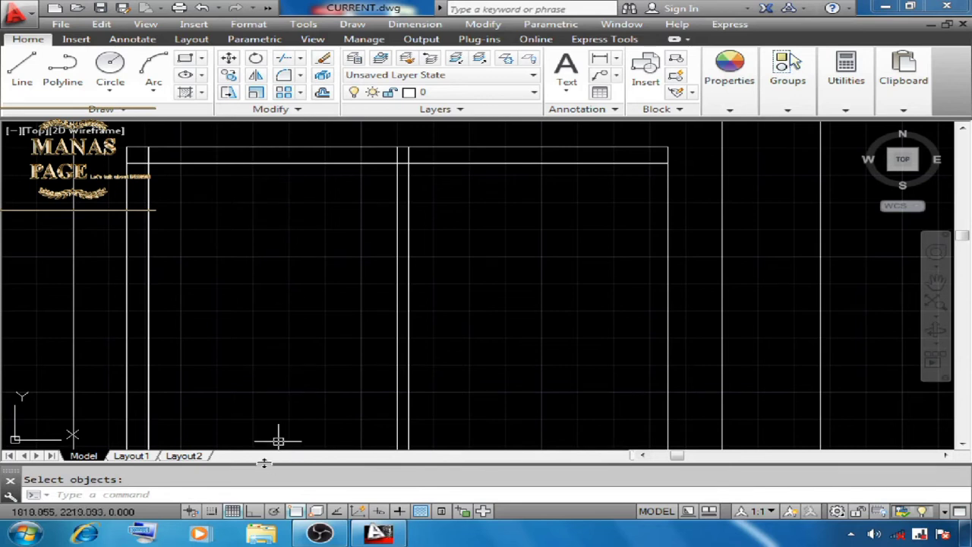
Try to offset the inner face of the upper outer wall 3 units downward for the bedroom depth.
{"action": "type", "text": "o"}
{"action": "key", "text": "Return"}
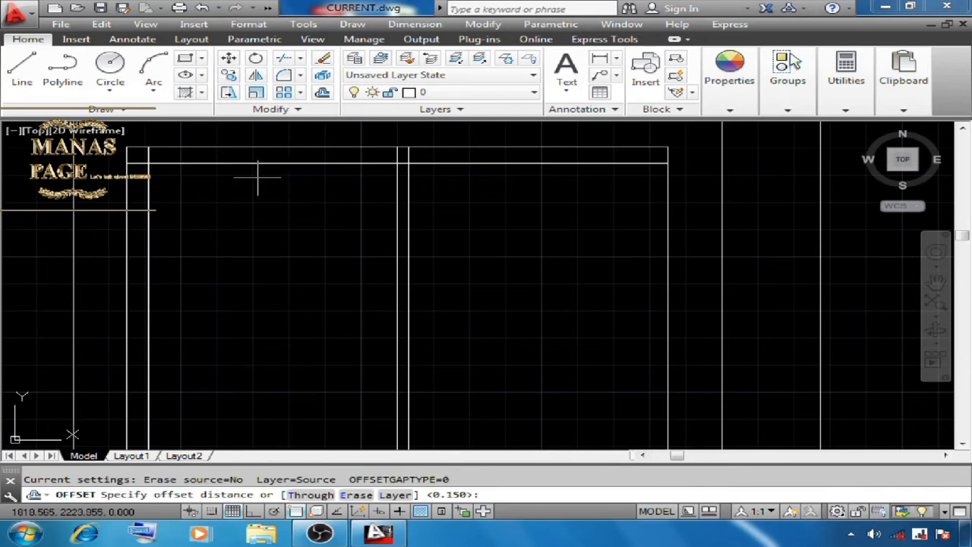
{"action": "type", "text": "3"}
{"action": "key", "text": "Return"}
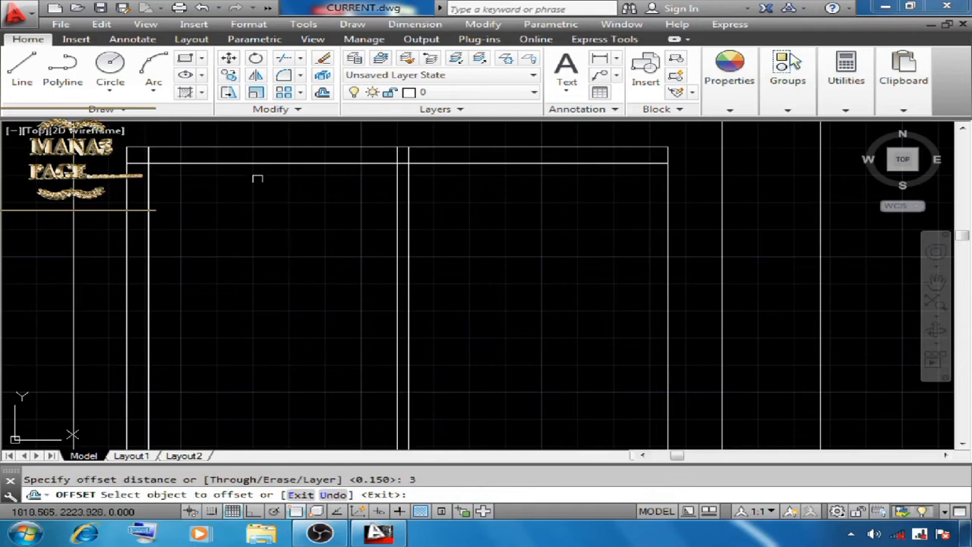
{"action": "left_click", "coordinate": [277, 164]}
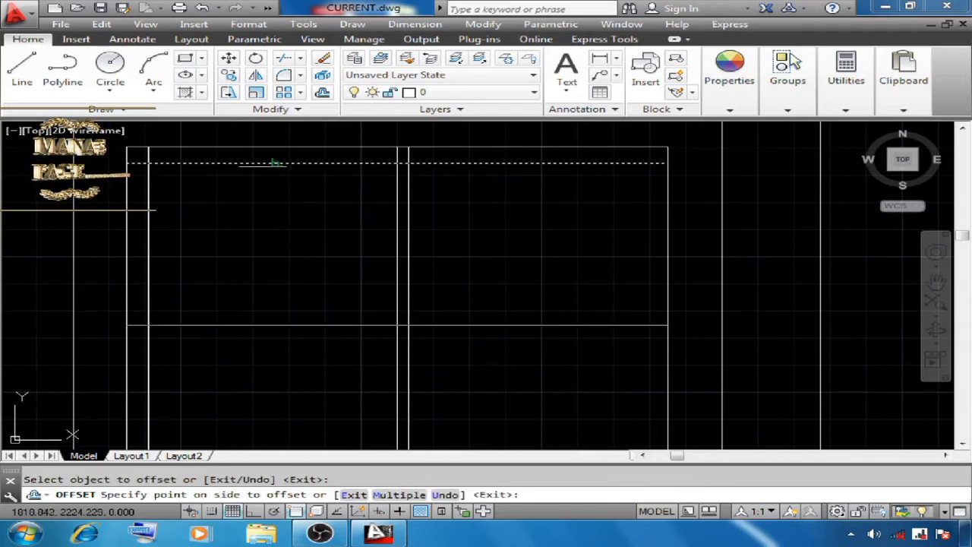
{"action": "left_click", "coordinate": [267, 298]}
{"action": "right_click", "coordinate": [272, 243]}
{"action": "left_click", "coordinate": [317, 267]}
{"action": "scroll", "coordinate": [733, 249], "scroll_direction": "down", "scroll_amount": 1}
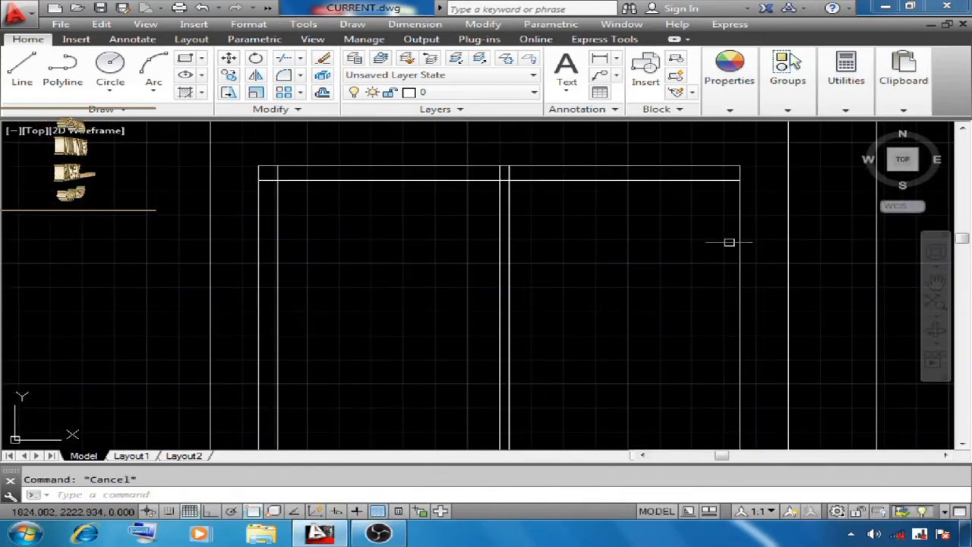
Offset the right building outline line 0.3 units inward to form the outer wall thickness.
{"action": "left_click", "coordinate": [323, 92]}
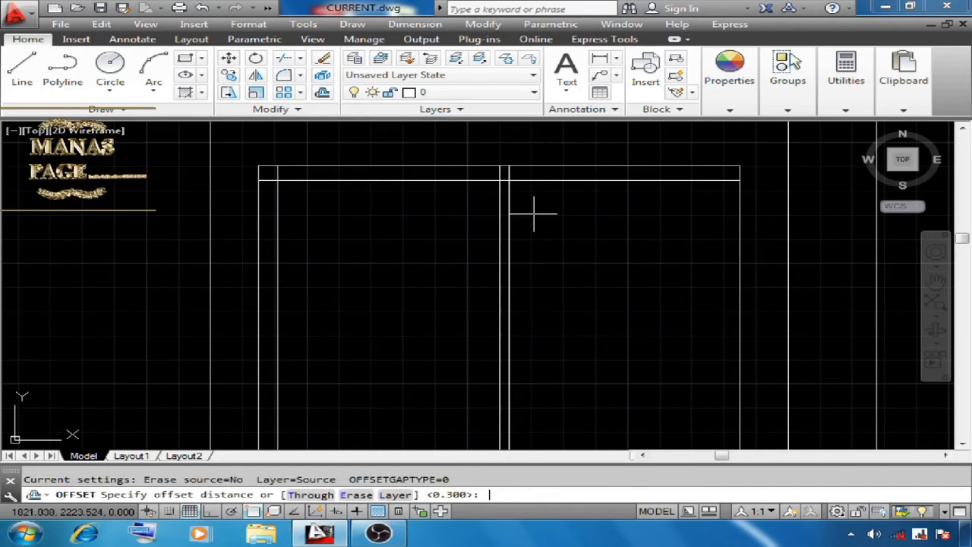
{"action": "type", "text": ".3"}
{"action": "key", "text": "Return"}
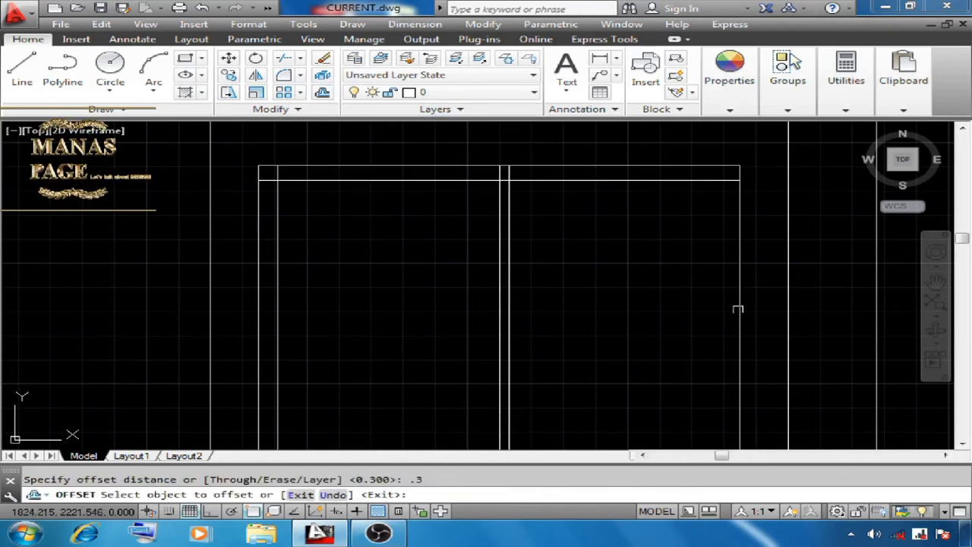
{"action": "left_click", "coordinate": [738, 290]}
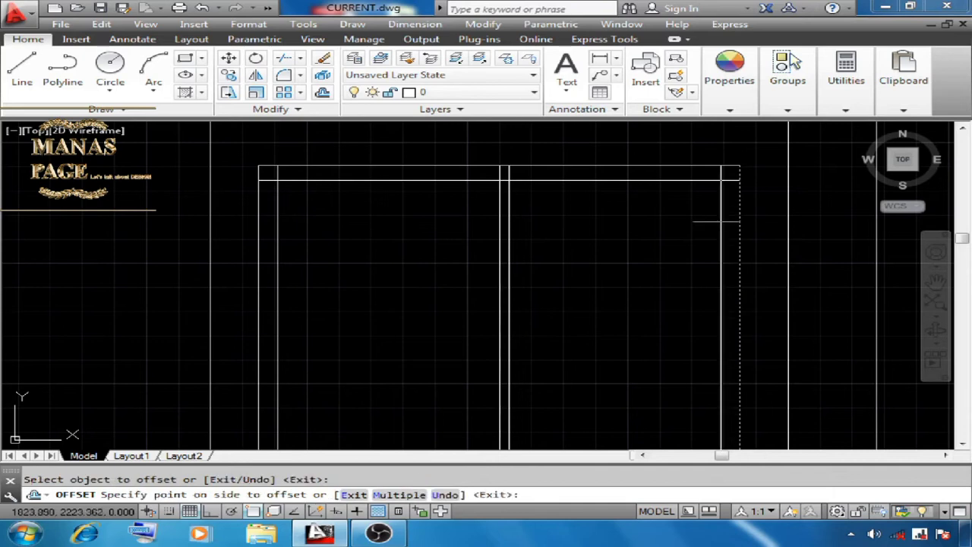
{"action": "left_click", "coordinate": [644, 276]}
{"action": "right_click", "coordinate": [585, 253]}
{"action": "left_click", "coordinate": [607, 256]}
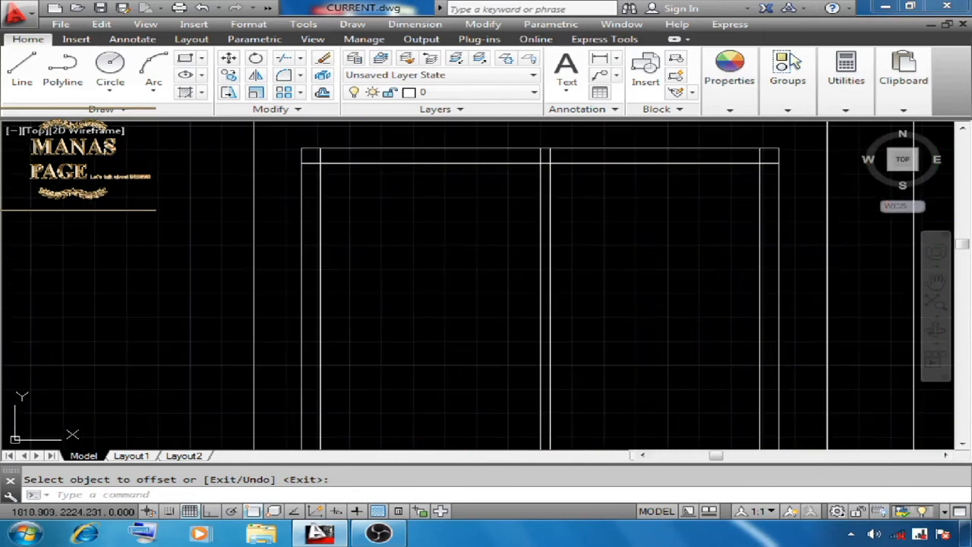
Offset the inner face of the upper outer wall 3 units downward to mark the depth of the upper rooms.
{"action": "left_click", "coordinate": [322, 92]}
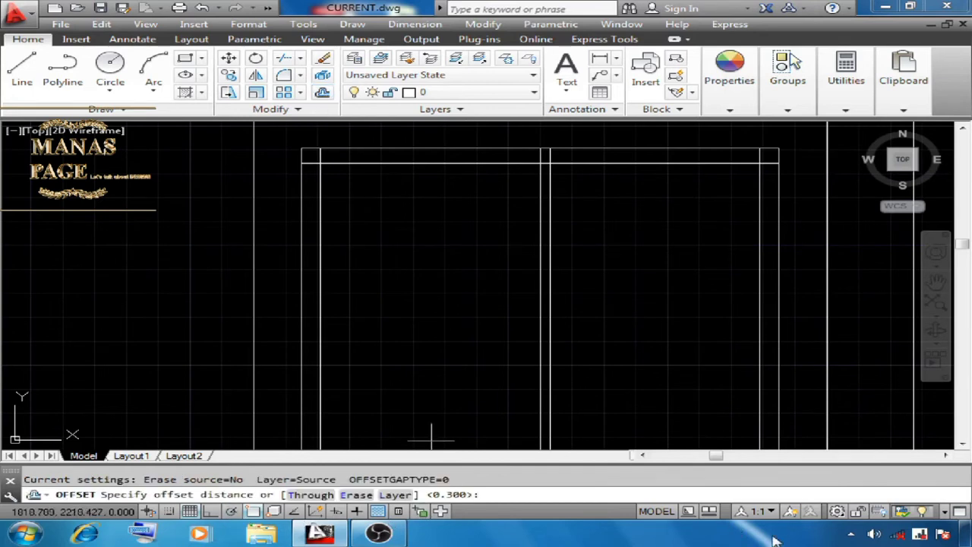
{"action": "key", "text": "Return"}
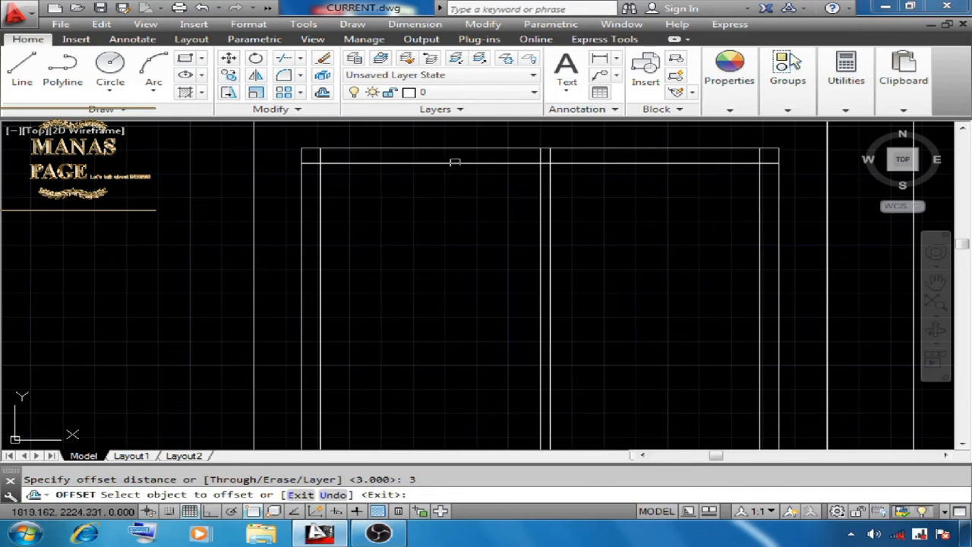
{"action": "left_click", "coordinate": [457, 161]}
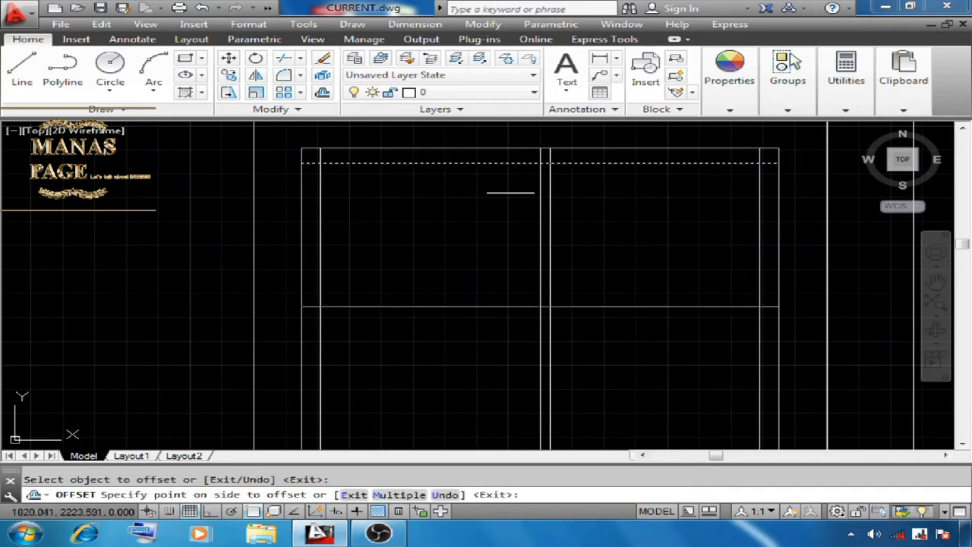
{"action": "left_click", "coordinate": [449, 296]}
{"action": "right_click", "coordinate": [463, 244]}
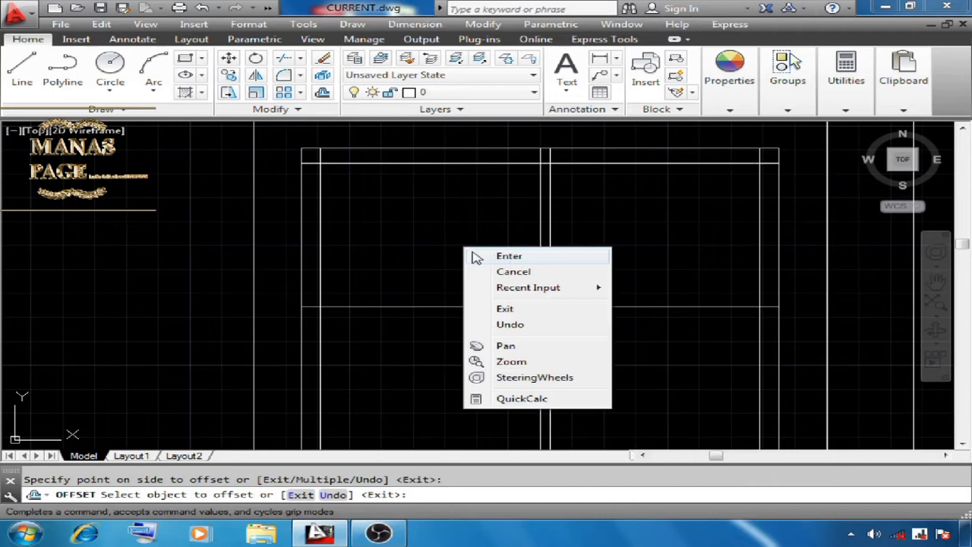
{"action": "left_click", "coordinate": [481, 256]}
{"action": "key", "text": "Escape"}
{"action": "scroll", "coordinate": [386, 307], "scroll_direction": "down", "scroll_amount": 4}
{"action": "scroll", "coordinate": [509, 218], "scroll_direction": "up", "scroll_amount": 4}
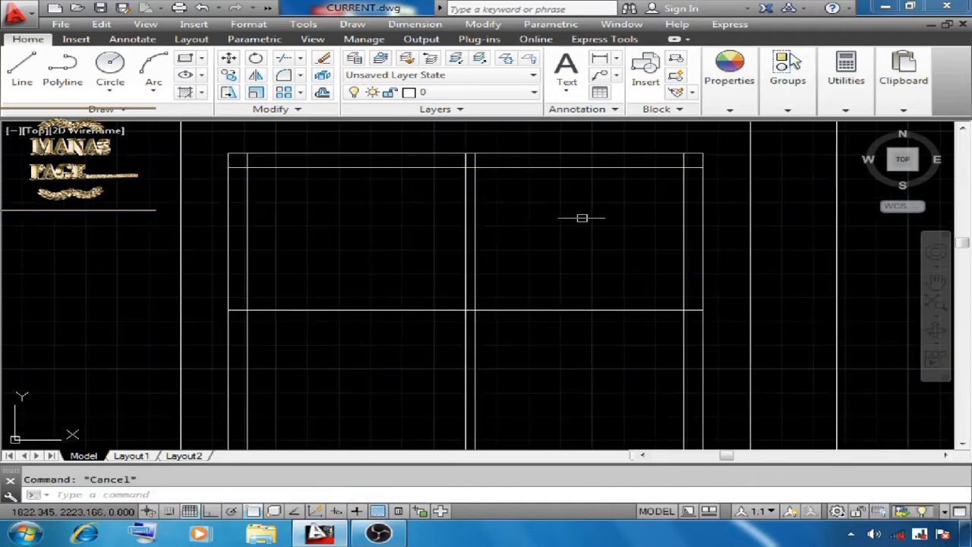
Try to offset the horizontal room line 0.25 units downward as the second face of the cross wall.
{"action": "left_click", "coordinate": [321, 91]}
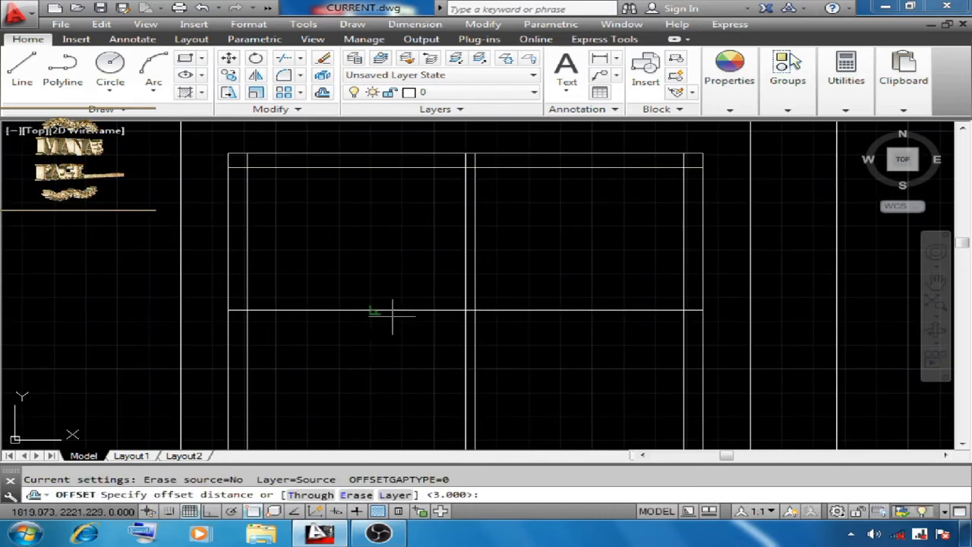
{"action": "type", "text": ".25"}
{"action": "key", "text": "Return"}
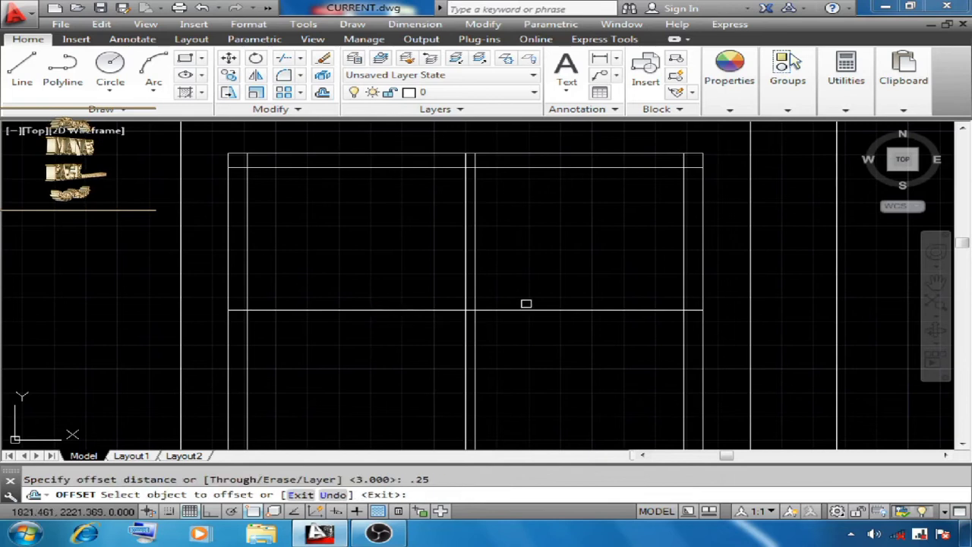
{"action": "left_click", "coordinate": [525, 308]}
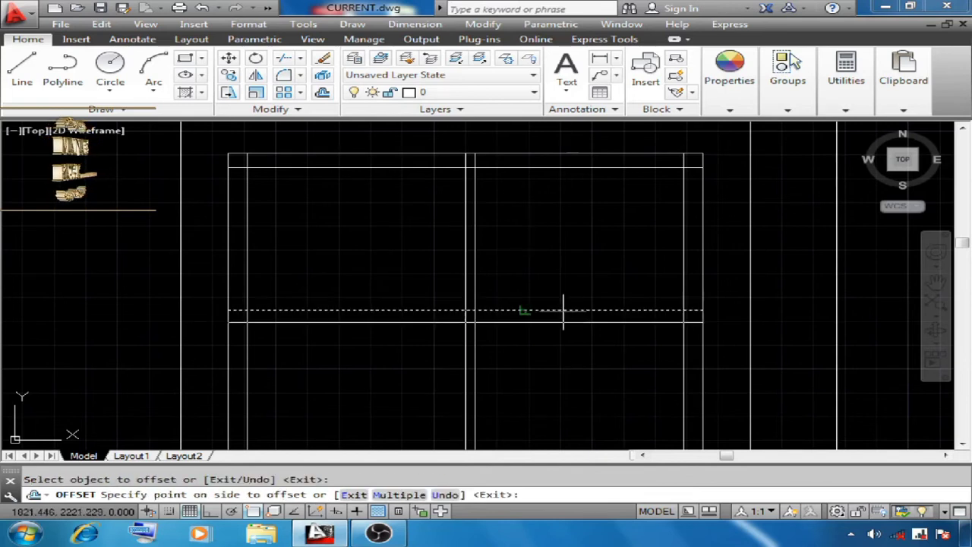
{"action": "left_click", "coordinate": [591, 341]}
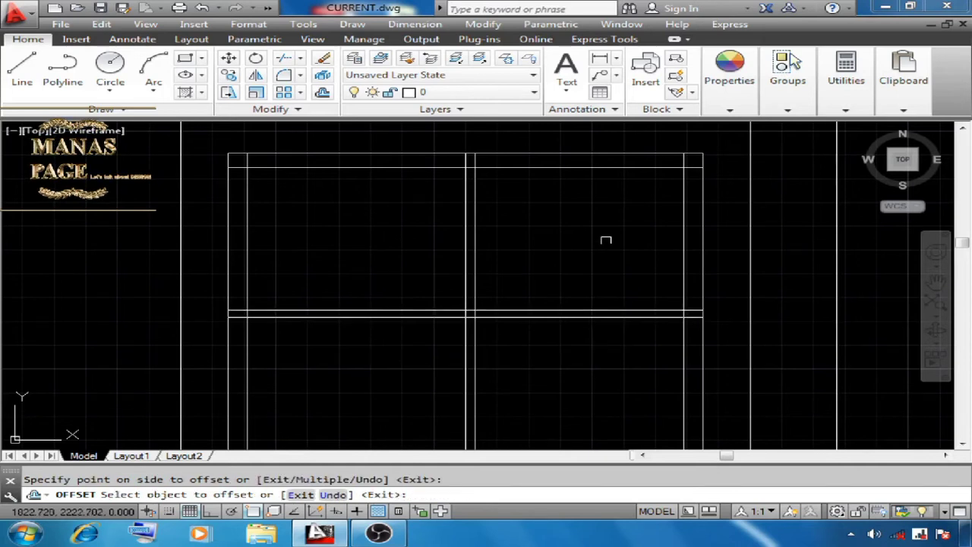
{"action": "right_click", "coordinate": [615, 256]}
{"action": "left_click", "coordinate": [629, 263]}
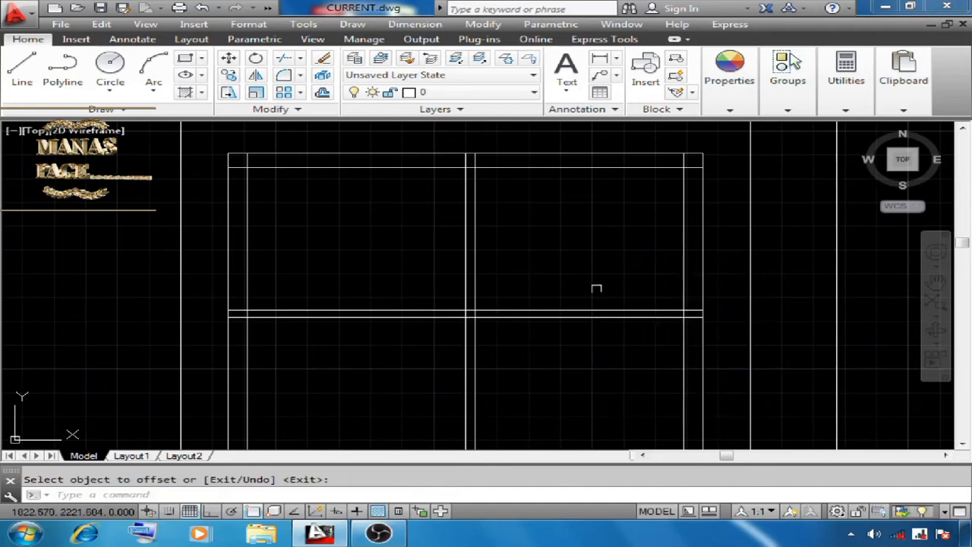
{"action": "key", "text": "ctrl+z"}
Trim the lower line of the horizontal cross wall on the left side of the vertical partition.
{"action": "left_click", "coordinate": [283, 57]}
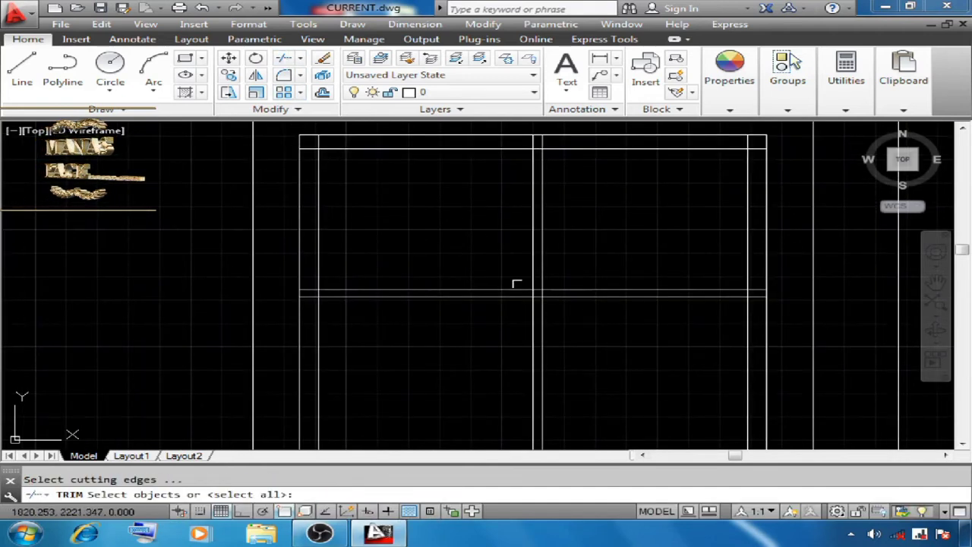
{"action": "left_click", "coordinate": [533, 315]}
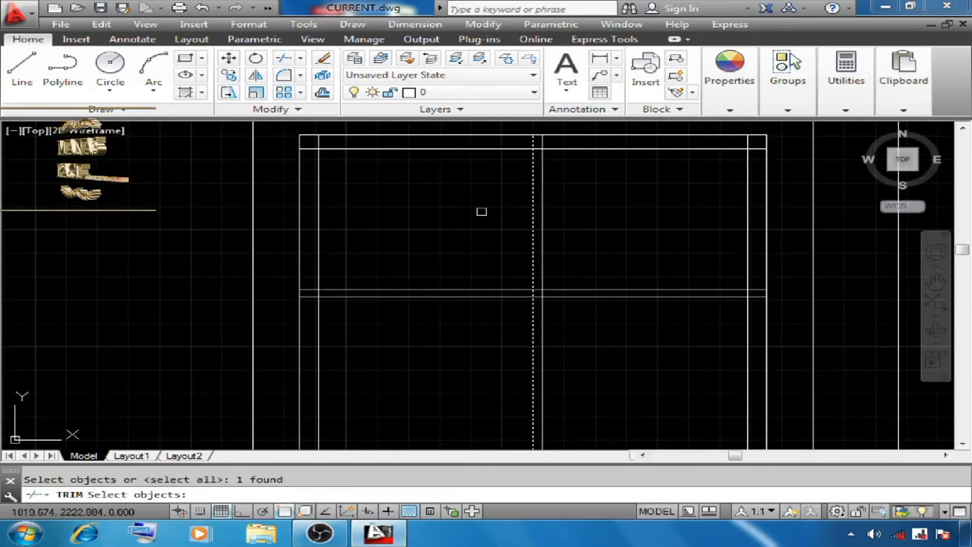
{"action": "key", "text": "Return"}
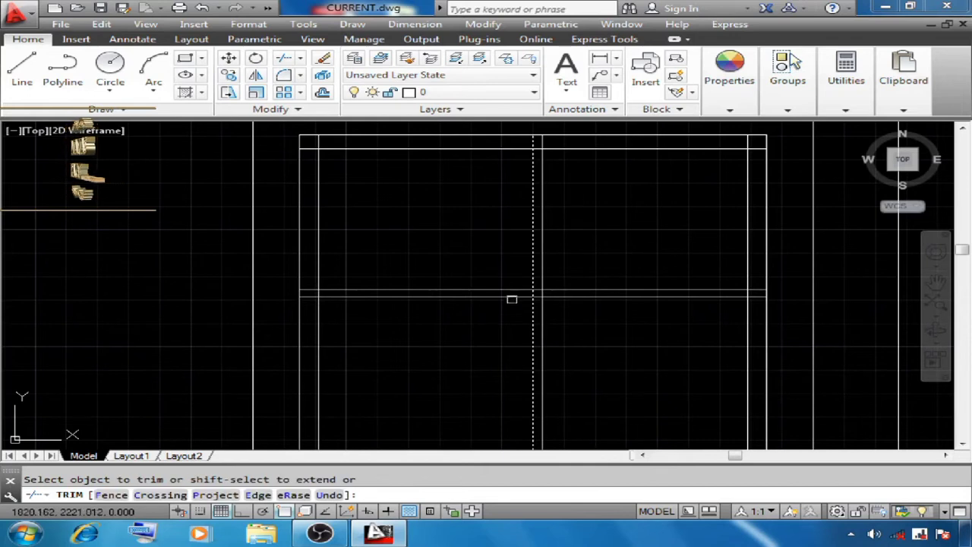
{"action": "right_click", "coordinate": [458, 211]}
{"action": "left_click", "coordinate": [495, 222]}
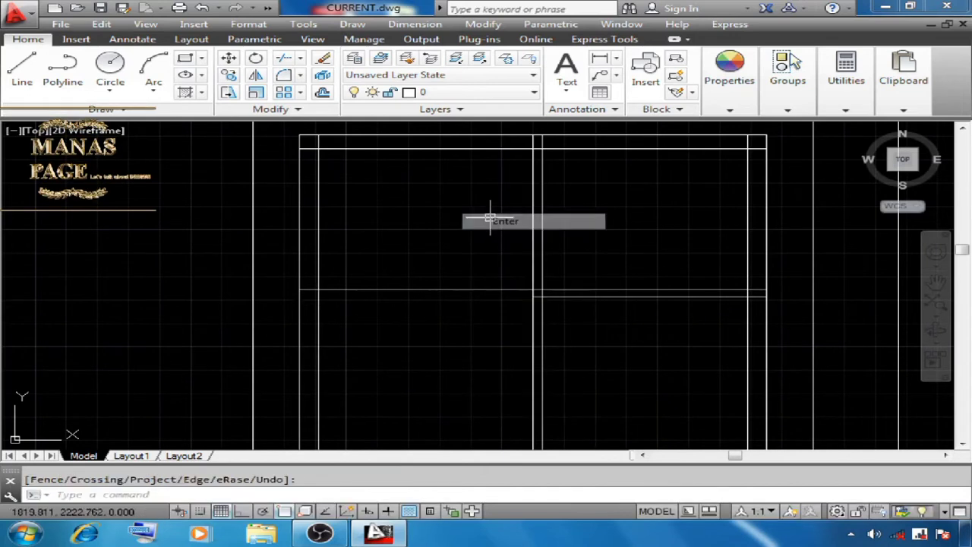
{"action": "key", "text": "Escape"}
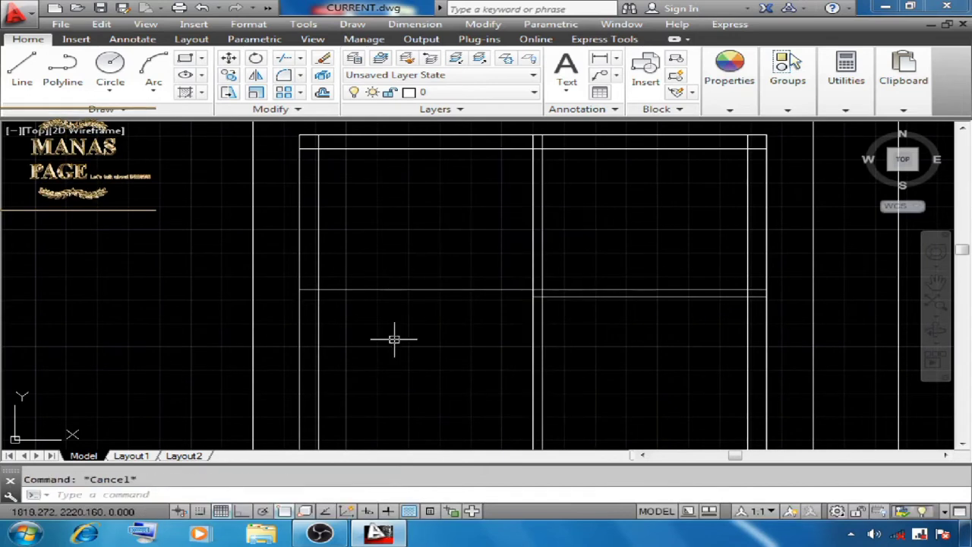
Offset the upper line of the horizontal cross wall 0.58 units downward to extend the left bedroom.
{"action": "left_click", "coordinate": [322, 92]}
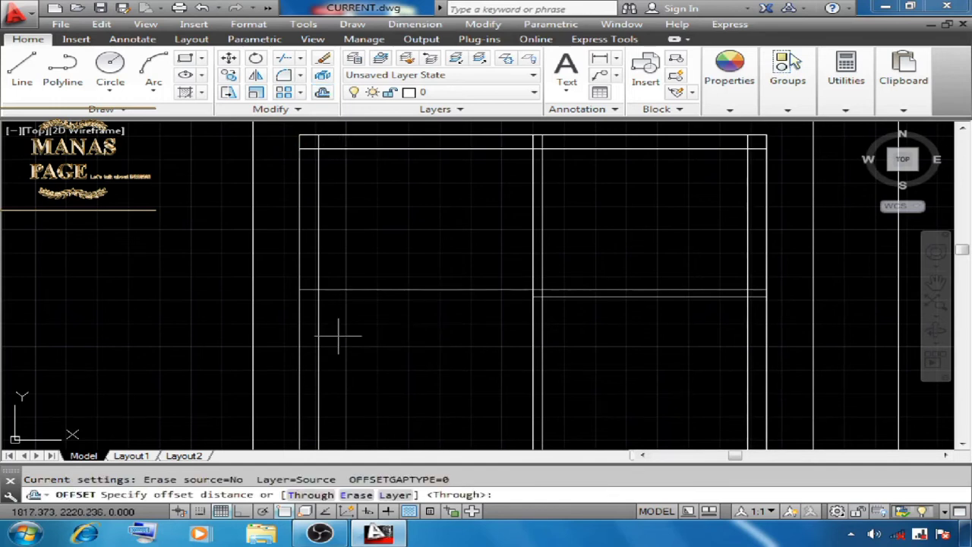
{"action": "type", "text": ".58"}
{"action": "key", "text": "Return"}
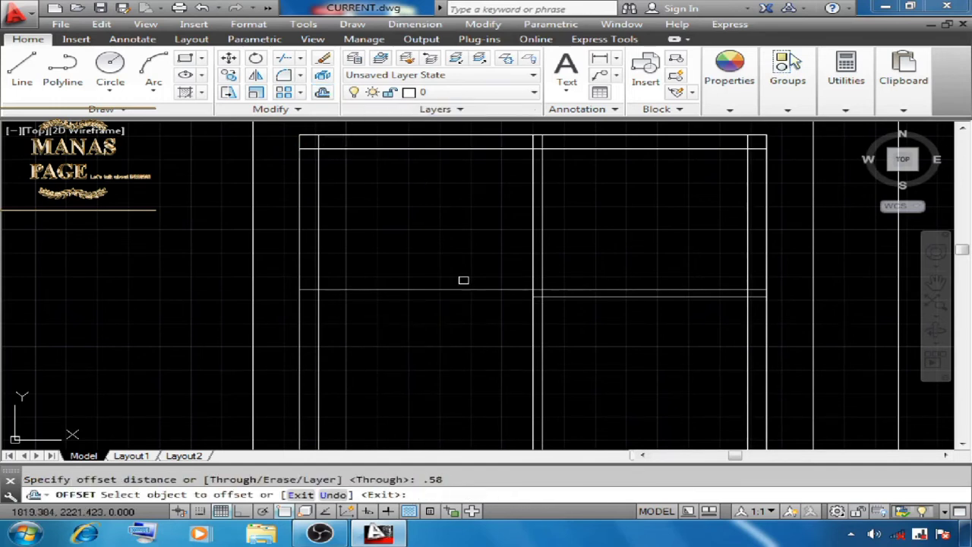
{"action": "left_click", "coordinate": [462, 289]}
{"action": "left_click", "coordinate": [429, 351]}
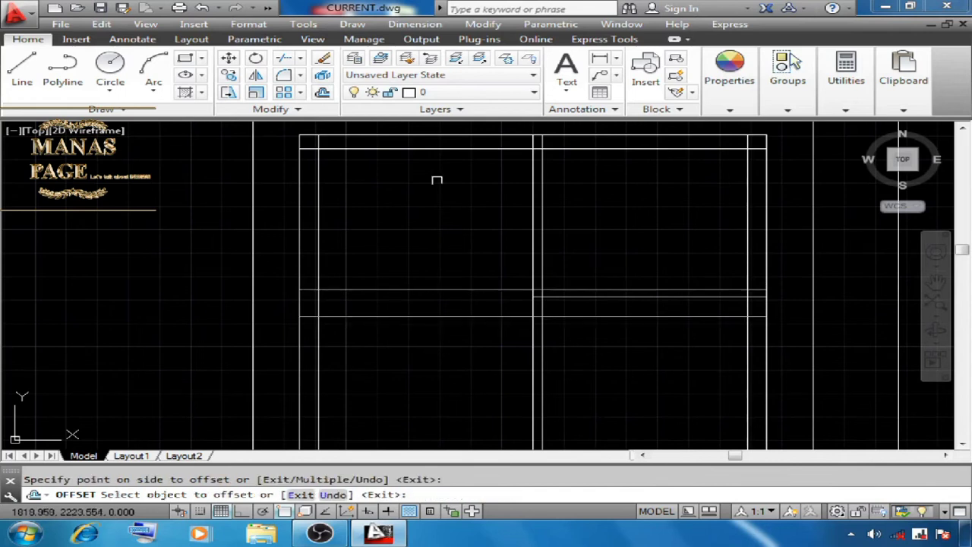
{"action": "right_click", "coordinate": [462, 190]}
{"action": "left_click", "coordinate": [475, 200]}
Offset the left bedroom's lower line 0.15 units downward to form the wall thickness.
{"action": "key", "text": "Return"}
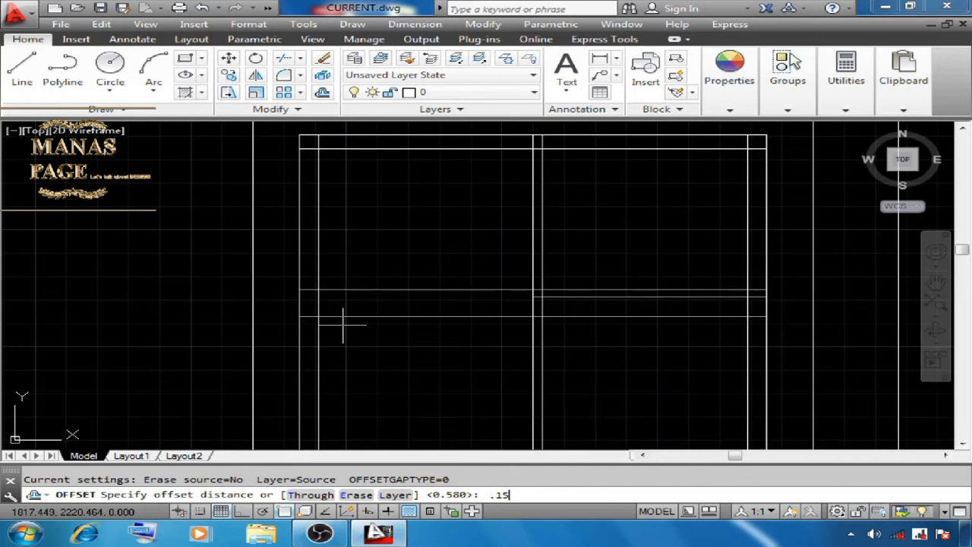
{"action": "key", "text": "Return"}
{"action": "left_click", "coordinate": [431, 313]}
{"action": "left_click", "coordinate": [430, 342]}
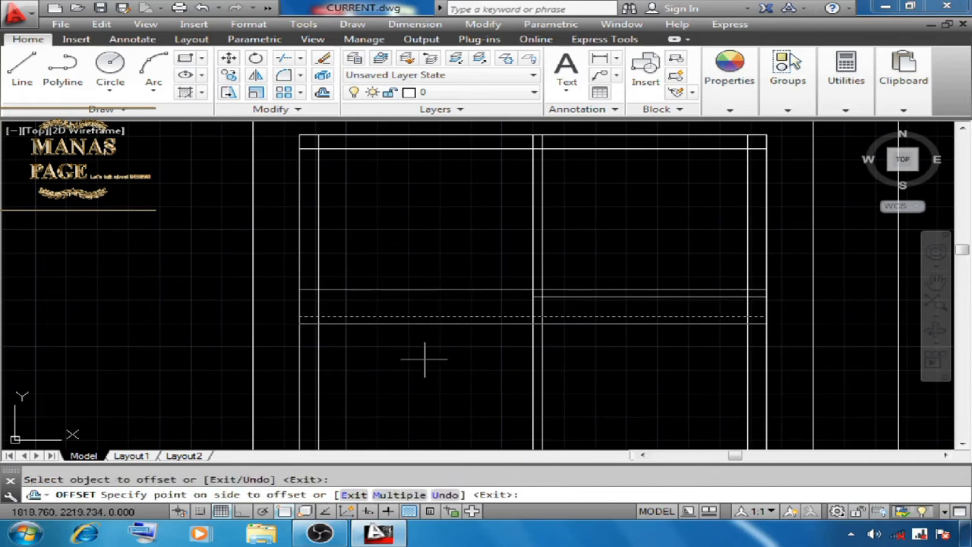
{"action": "right_click", "coordinate": [425, 217]}
{"action": "left_click", "coordinate": [458, 228]}
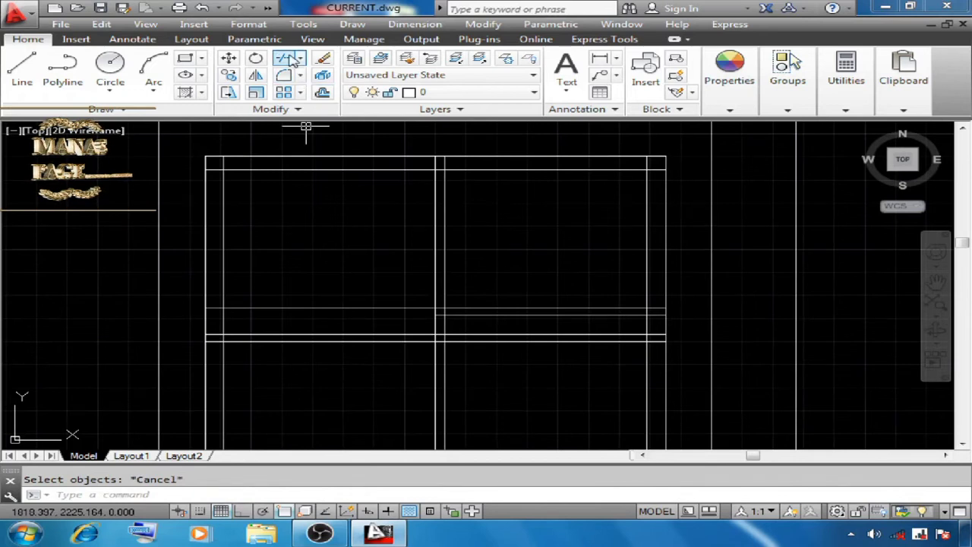
Trim both vertical partition lines below the lower line of the right room's cross wall.
{"action": "left_click", "coordinate": [293, 61]}
{"action": "left_click", "coordinate": [464, 315]}
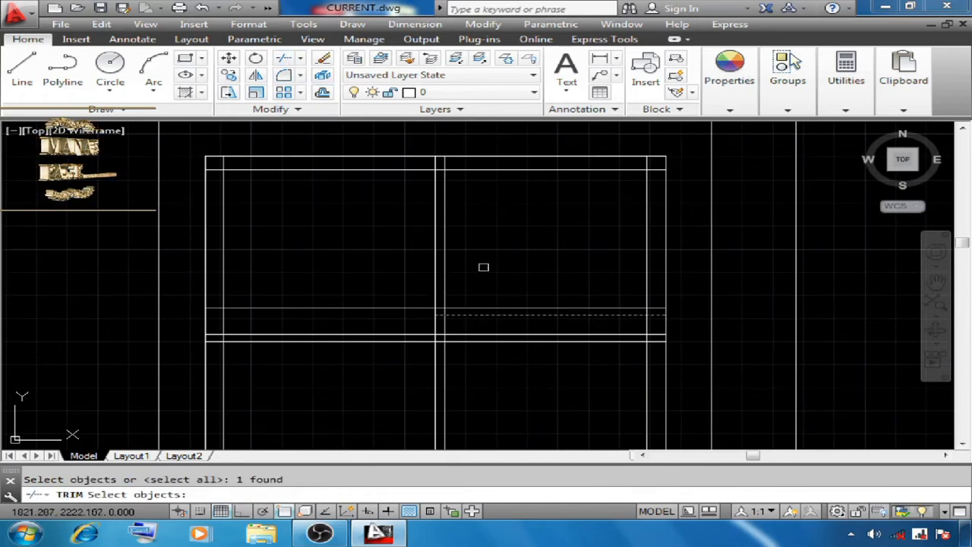
{"action": "key", "text": "Return"}
{"action": "left_click", "coordinate": [435, 370]}
{"action": "left_click", "coordinate": [444, 357]}
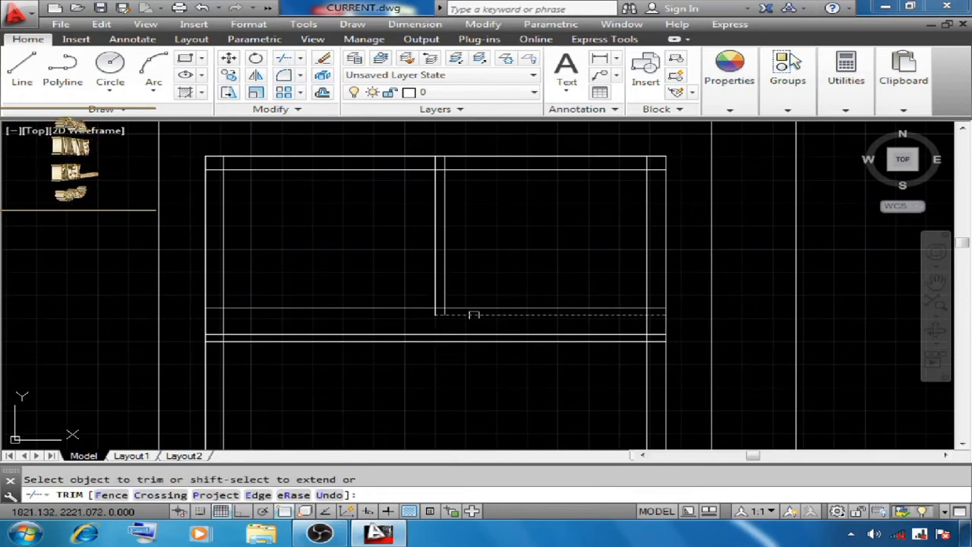
{"action": "right_click", "coordinate": [498, 250]}
{"action": "left_click", "coordinate": [532, 274]}
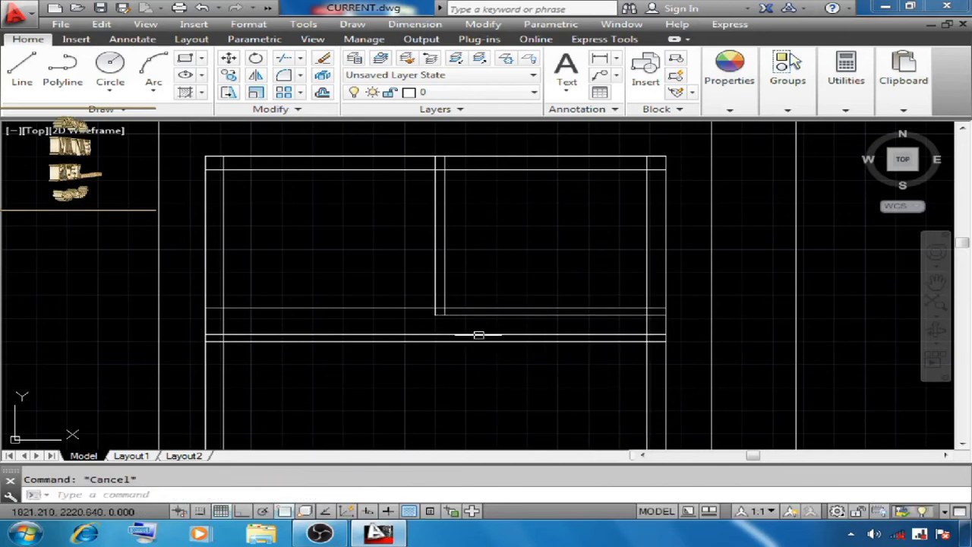
Trim both lower wall lines of the left bedroom beyond the vertical partition's left line, using the Extend edge mode.
{"action": "left_click", "coordinate": [283, 58]}
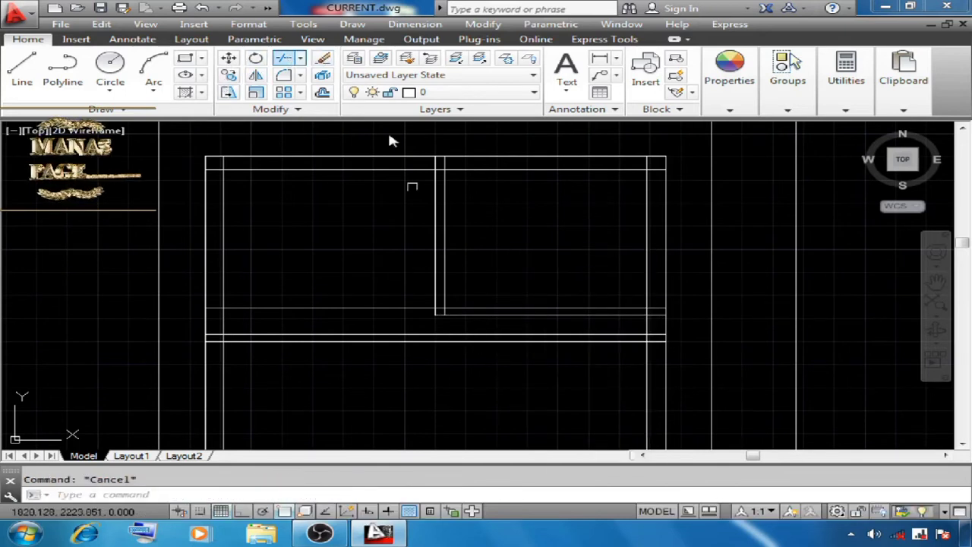
{"action": "left_click", "coordinate": [437, 278]}
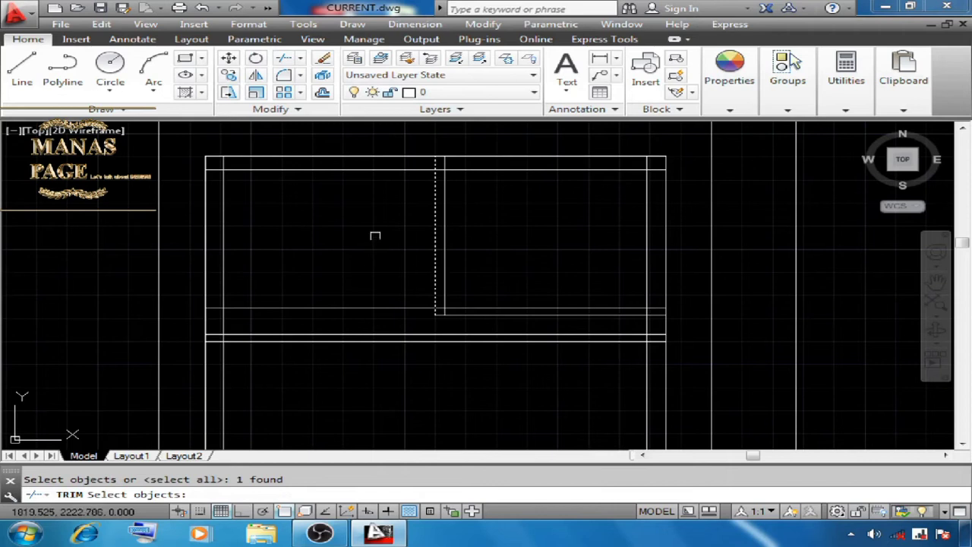
{"action": "key", "text": "Return"}
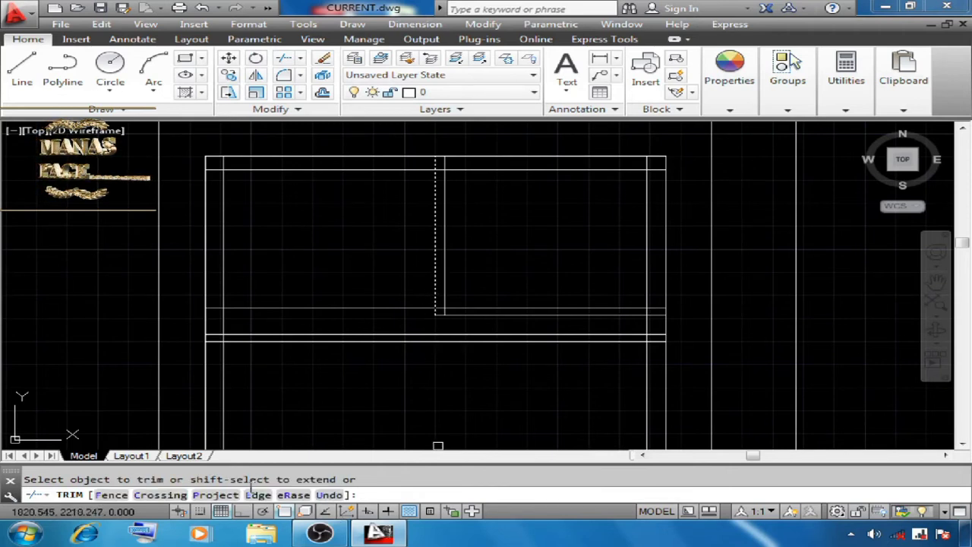
{"action": "left_click", "coordinate": [259, 495]}
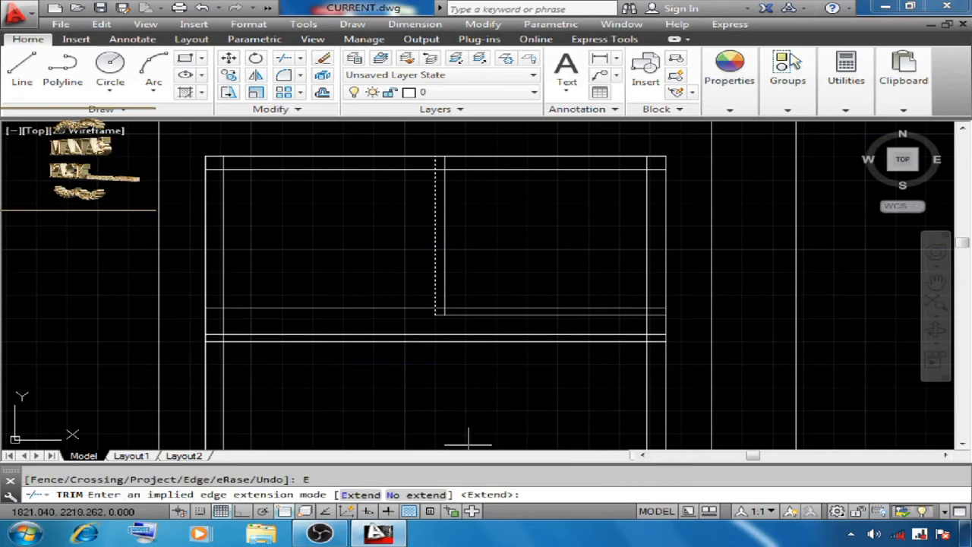
{"action": "left_click", "coordinate": [359, 495]}
{"action": "left_click", "coordinate": [454, 338]}
{"action": "left_click", "coordinate": [456, 336]}
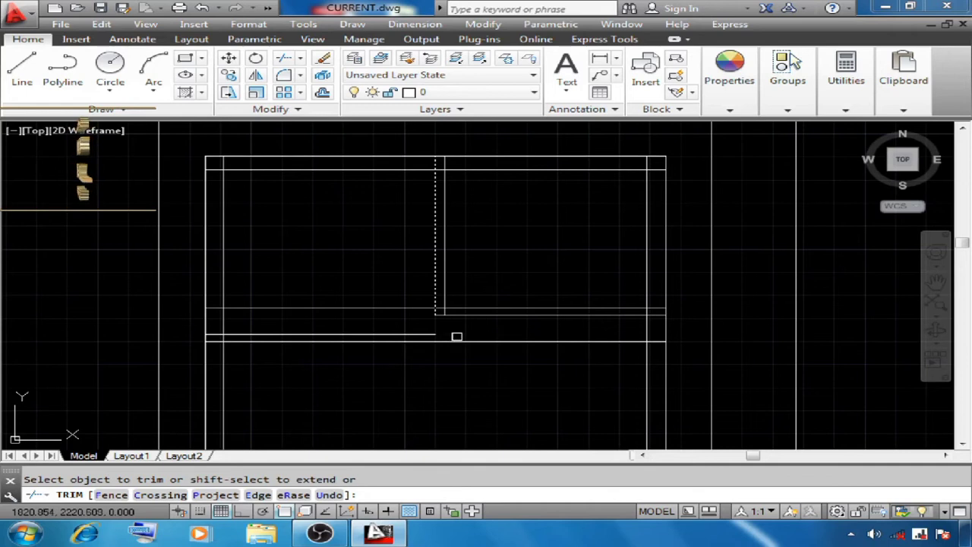
{"action": "left_click", "coordinate": [466, 342]}
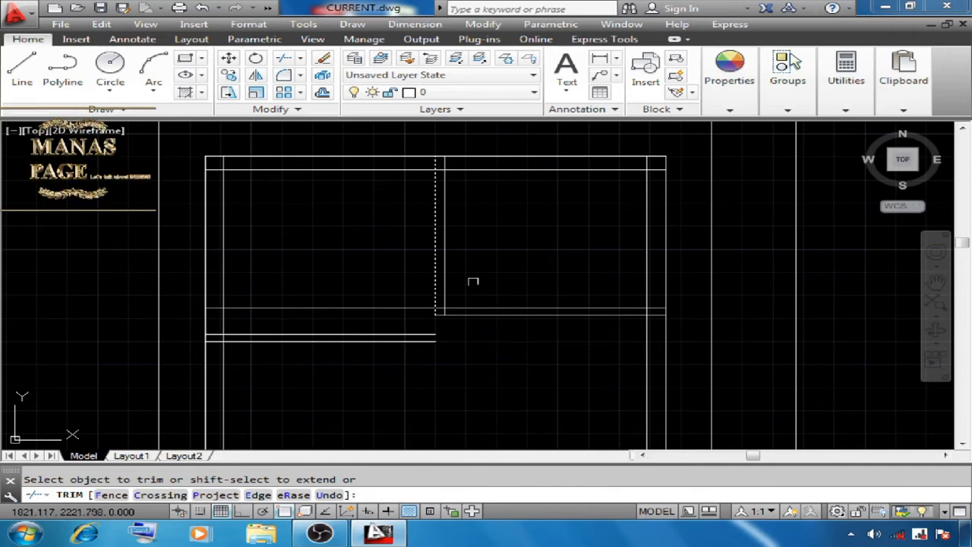
{"action": "key", "text": "Return"}
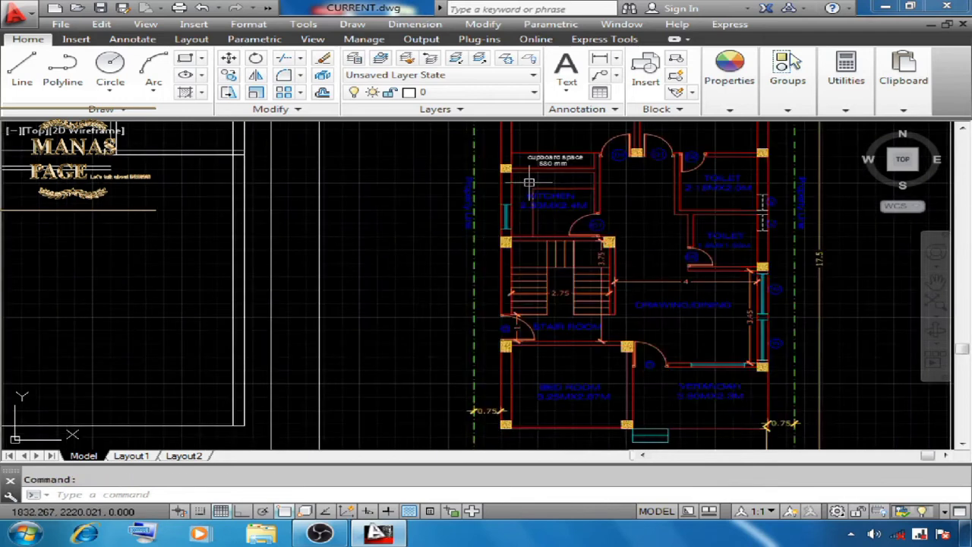
Offset the left outer wall's inner line 2.33 units inward for the kitchen's width.
{"action": "middle_click_drag", "start_coordinate": [532, 196], "coordinate": [615, 185]}
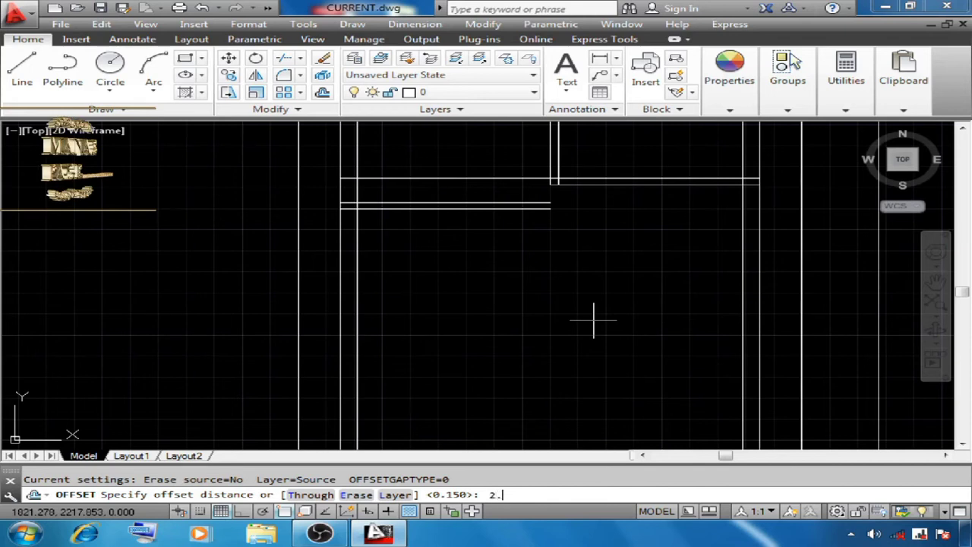
{"action": "key", "text": "Return"}
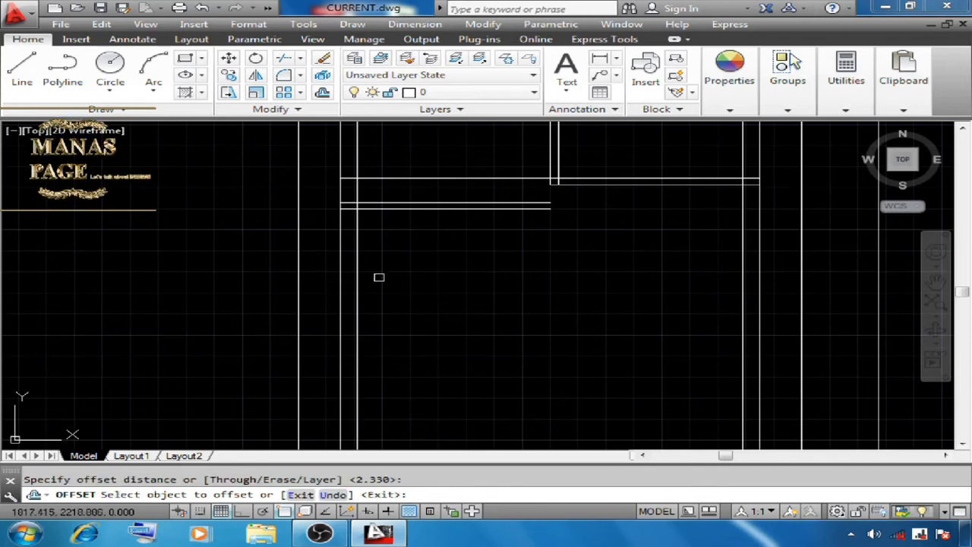
{"action": "left_click", "coordinate": [358, 271]}
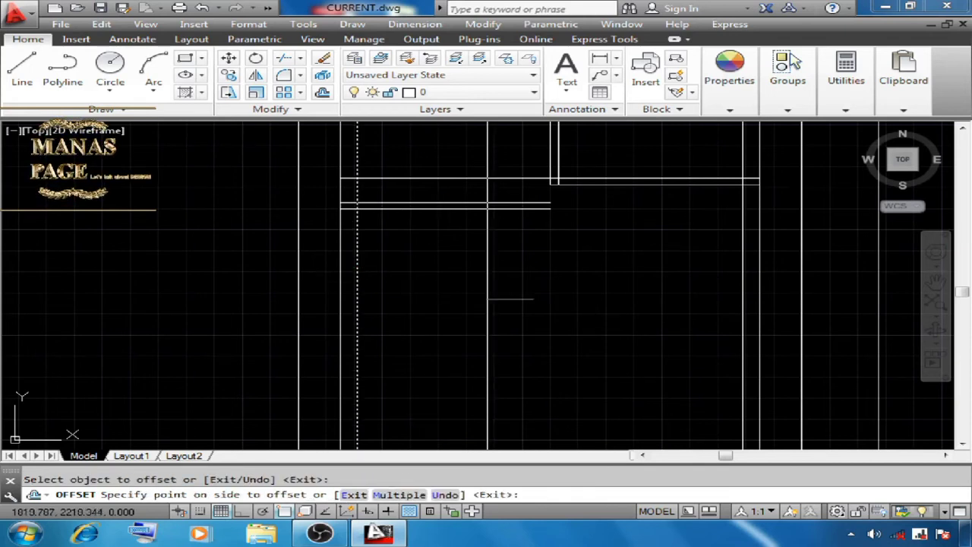
{"action": "left_click", "coordinate": [531, 283]}
{"action": "right_click", "coordinate": [552, 267]}
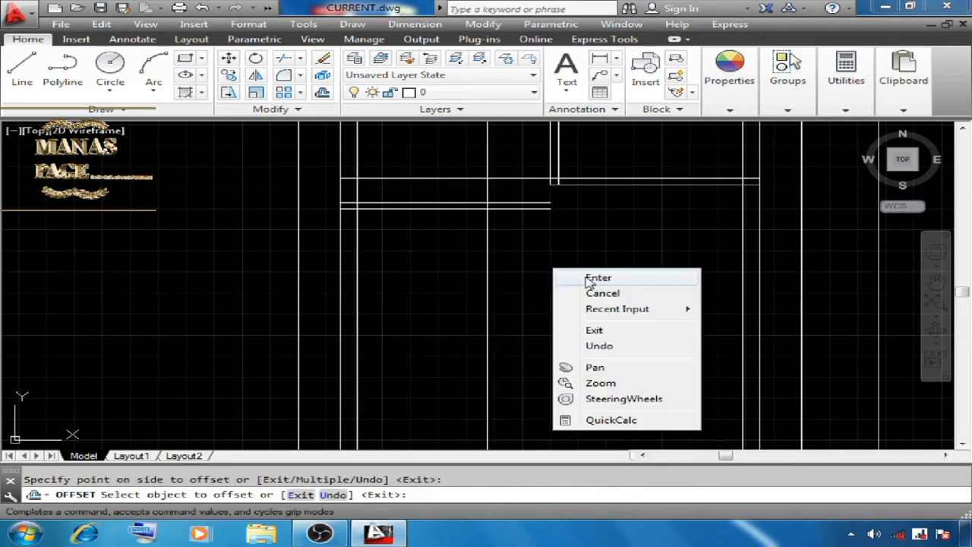
{"action": "left_click", "coordinate": [599, 280]}
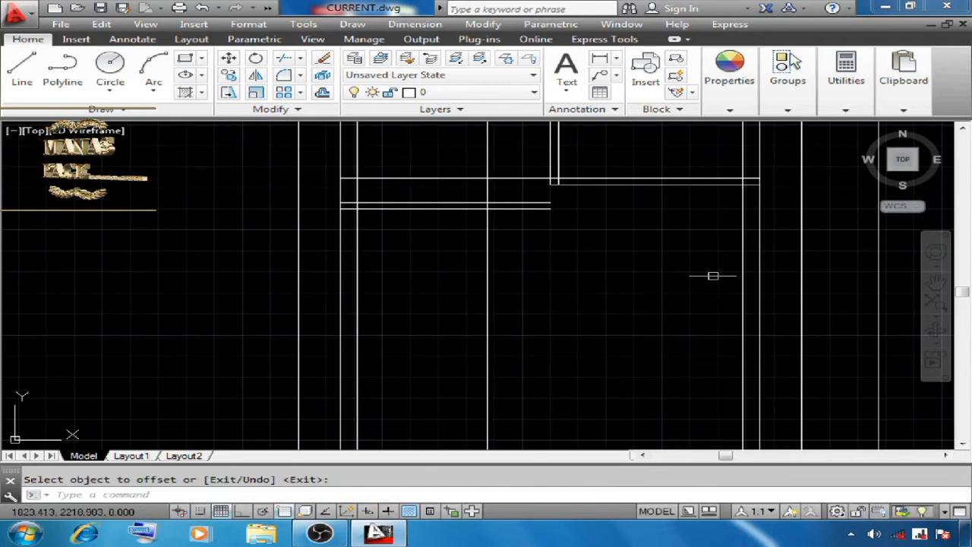
Offset the kitchen's new vertical line 0.15 units to the right to form the wall thickness.
{"action": "type", "text": "o"}
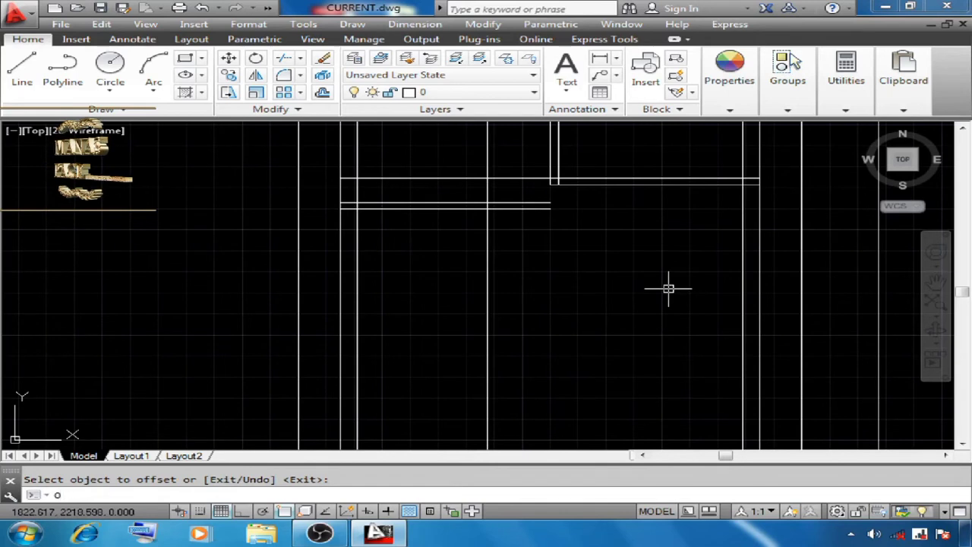
{"action": "key", "text": "Return"}
{"action": "type", "text": ".15"}
{"action": "key", "text": "Return"}
{"action": "left_click", "coordinate": [488, 281]}
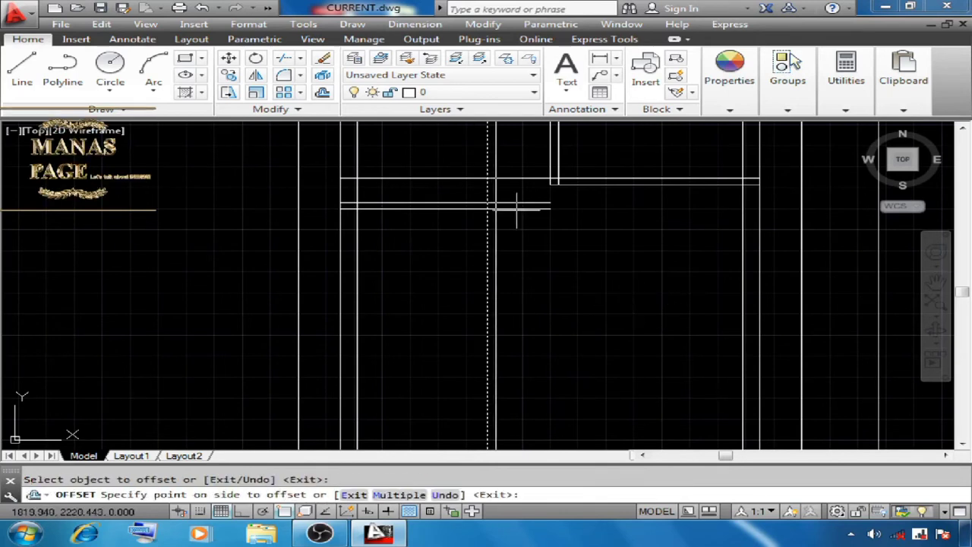
{"action": "left_click", "coordinate": [542, 282]}
{"action": "right_click", "coordinate": [571, 260]}
{"action": "left_click", "coordinate": [617, 284]}
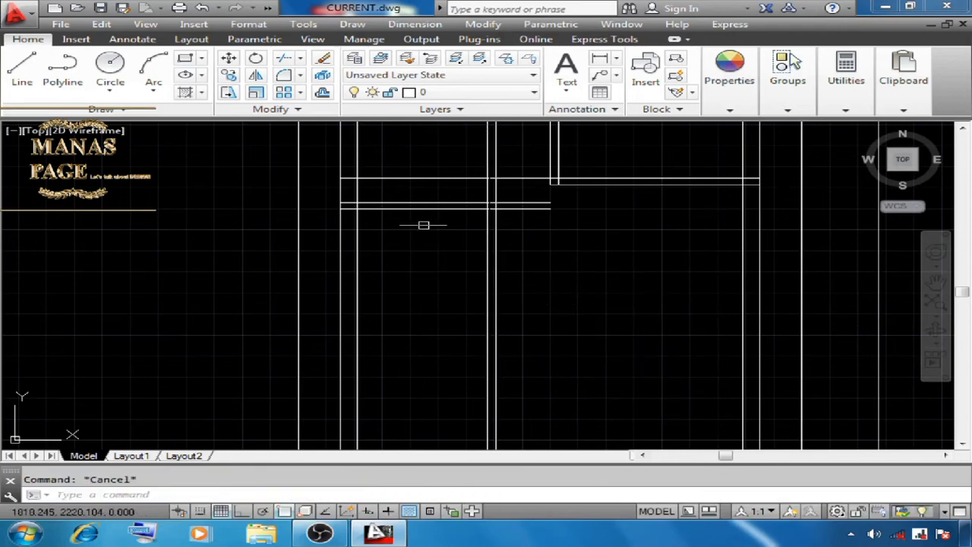
Offset the lower line of the left bedroom's bottom wall 2.4 units downward for the kitchen's depth.
{"action": "left_click", "coordinate": [323, 92]}
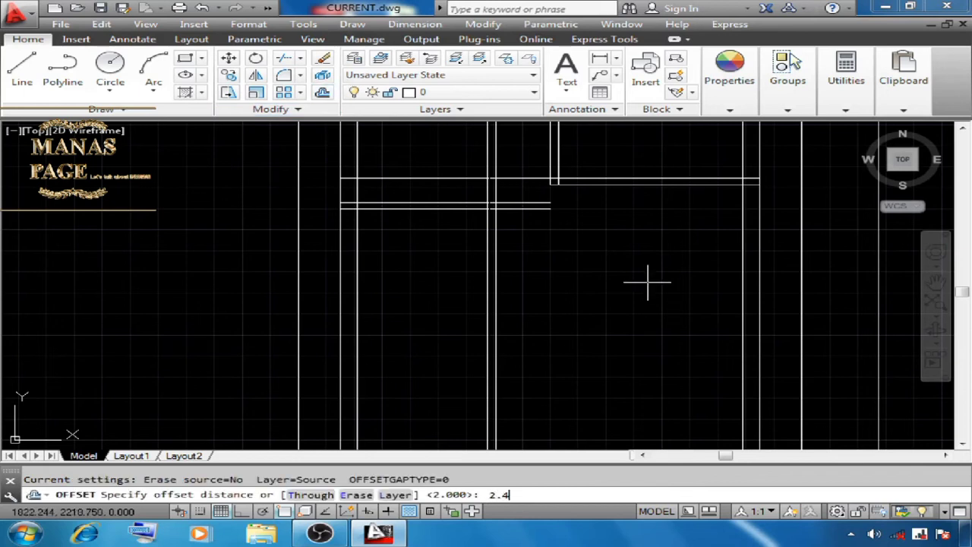
{"action": "type", "text": "2.4"}
{"action": "key", "text": "Return"}
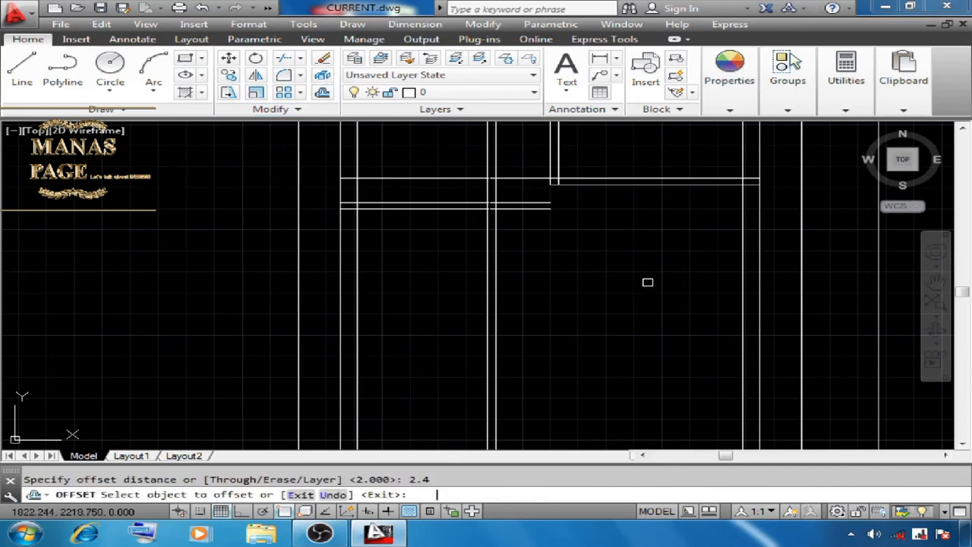
{"action": "left_click", "coordinate": [437, 207]}
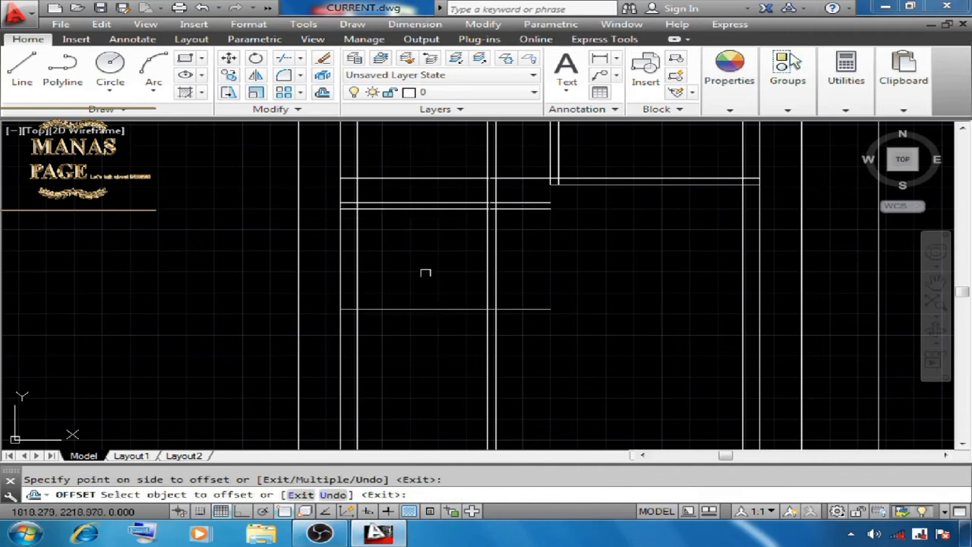
{"action": "right_click", "coordinate": [424, 256]}
{"action": "left_click", "coordinate": [465, 267]}
{"action": "key", "text": "Escape"}
{"action": "scroll", "coordinate": [258, 235], "scroll_direction": "down", "scroll_amount": 2}
{"action": "scroll", "coordinate": [329, 197], "scroll_direction": "up", "scroll_amount": 2}
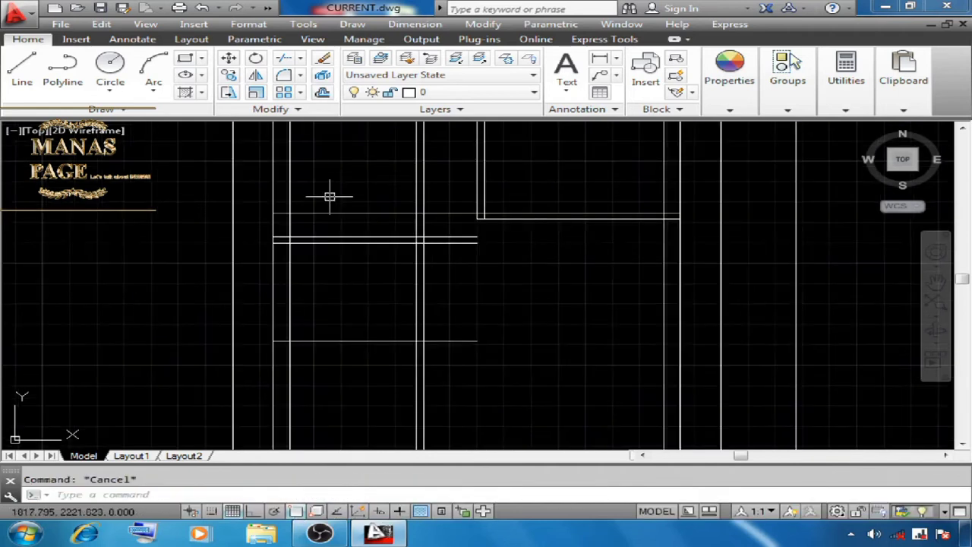
Offset the kitchen's lower line 0.15 units downward to form the wall thickness.
{"action": "left_click", "coordinate": [322, 92]}
{"action": "type", "text": ".1"}
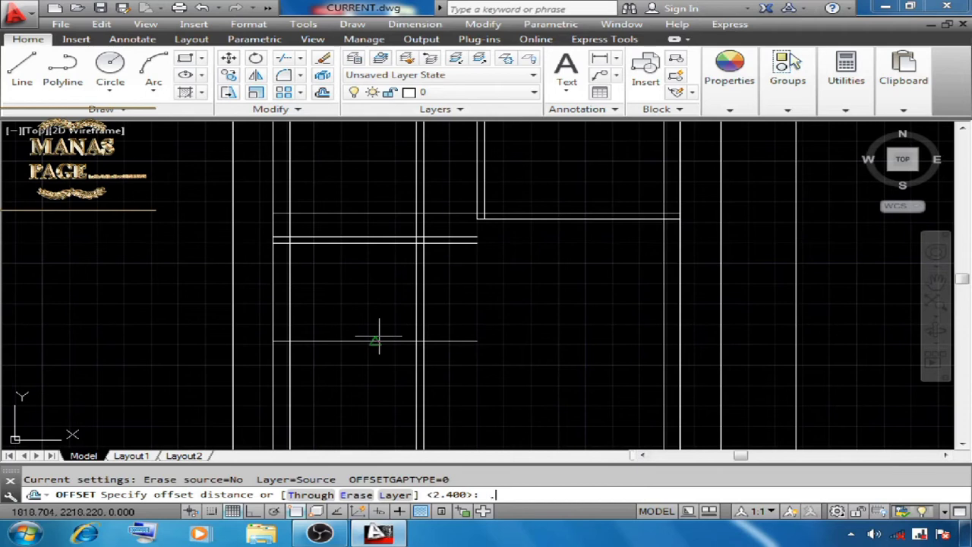
{"action": "type", "text": "5"}
{"action": "key", "text": "Return"}
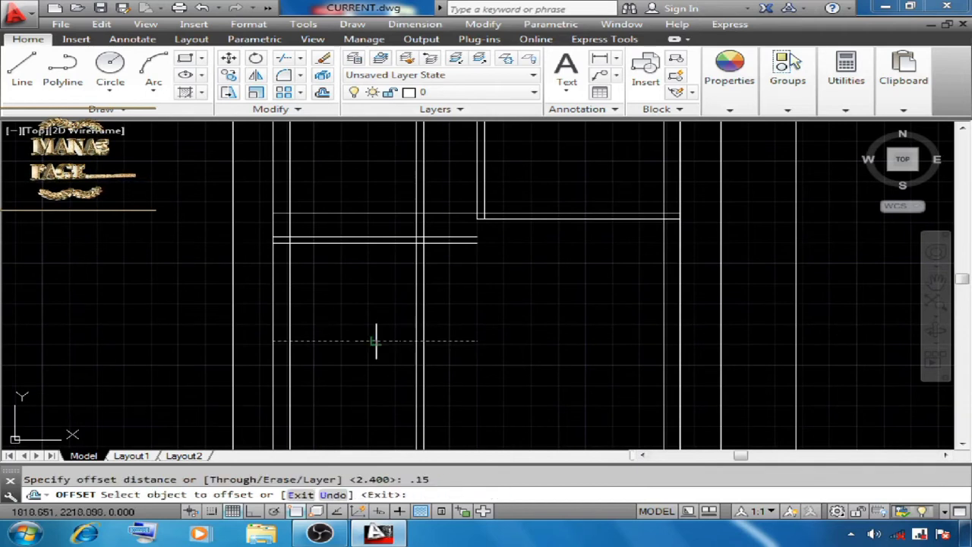
{"action": "left_click", "coordinate": [376, 341]}
{"action": "left_click", "coordinate": [390, 385]}
{"action": "right_click", "coordinate": [477, 286]}
{"action": "left_click", "coordinate": [502, 310]}
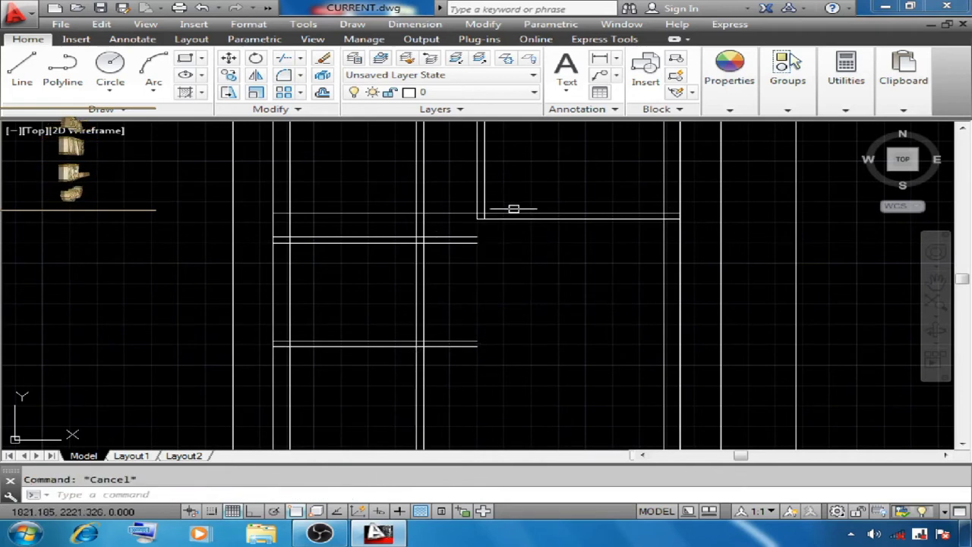
Trim the kitchen's vertical and lower wall lines beyond their shared lower-right corner.
{"action": "type", "text": "t"}
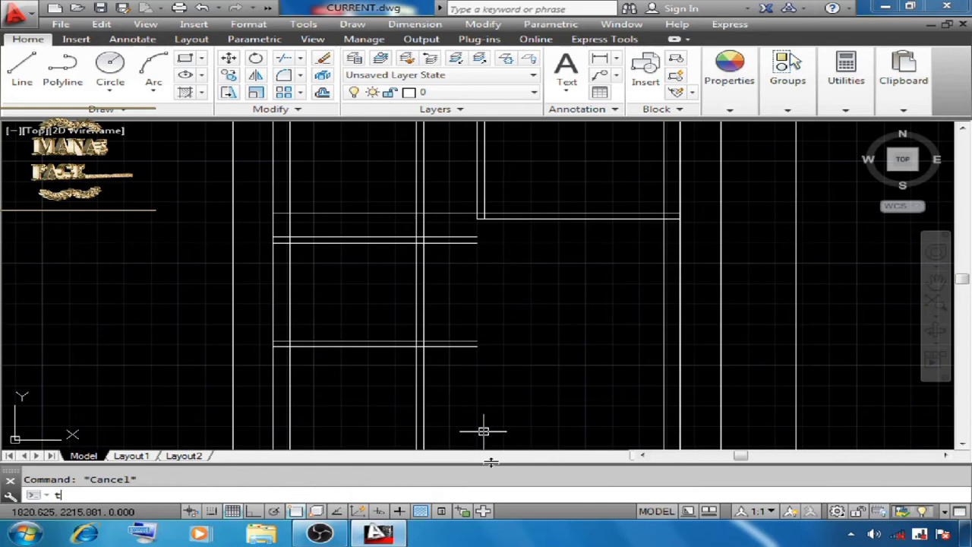
{"action": "type", "text": "s or"}
{"action": "key", "text": "Return"}
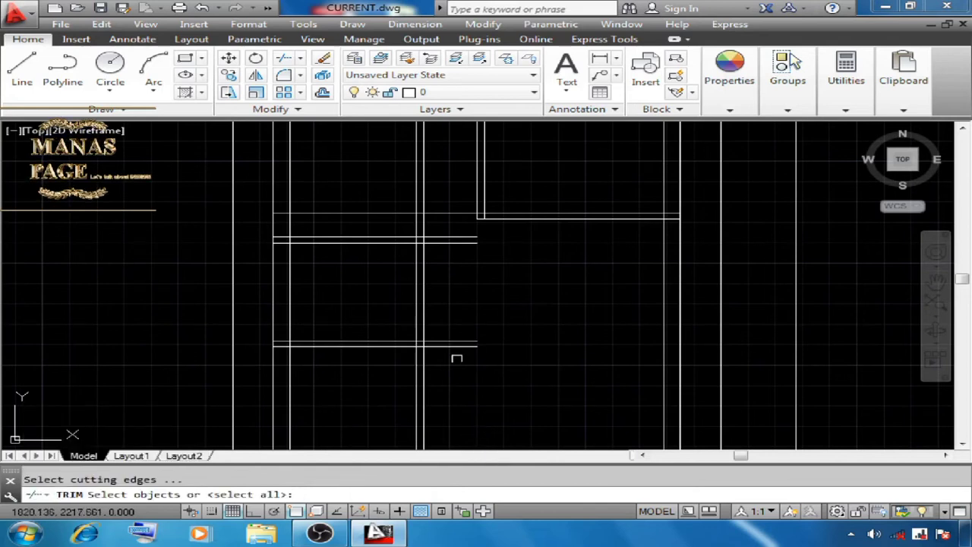
{"action": "left_click", "coordinate": [401, 347]}
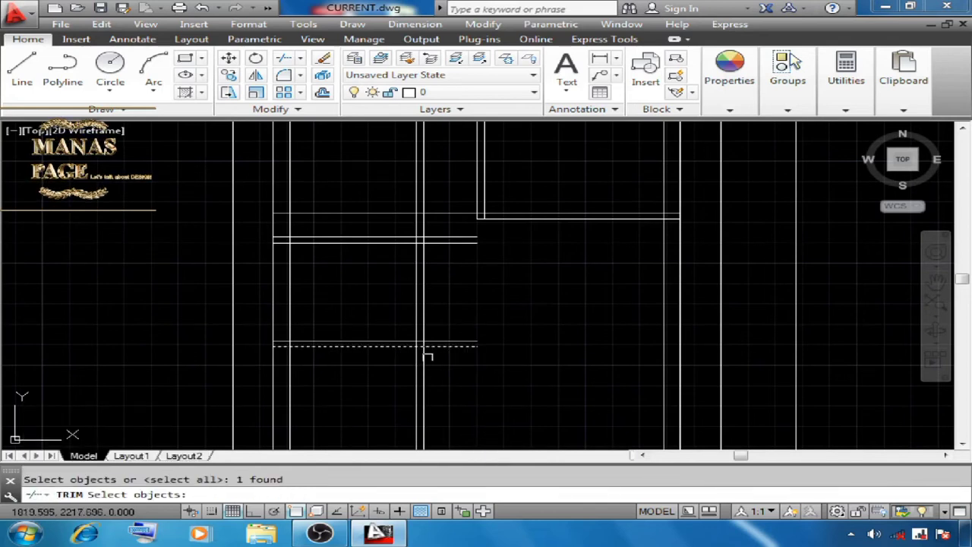
{"action": "left_click", "coordinate": [425, 316]}
{"action": "key", "text": "Return"}
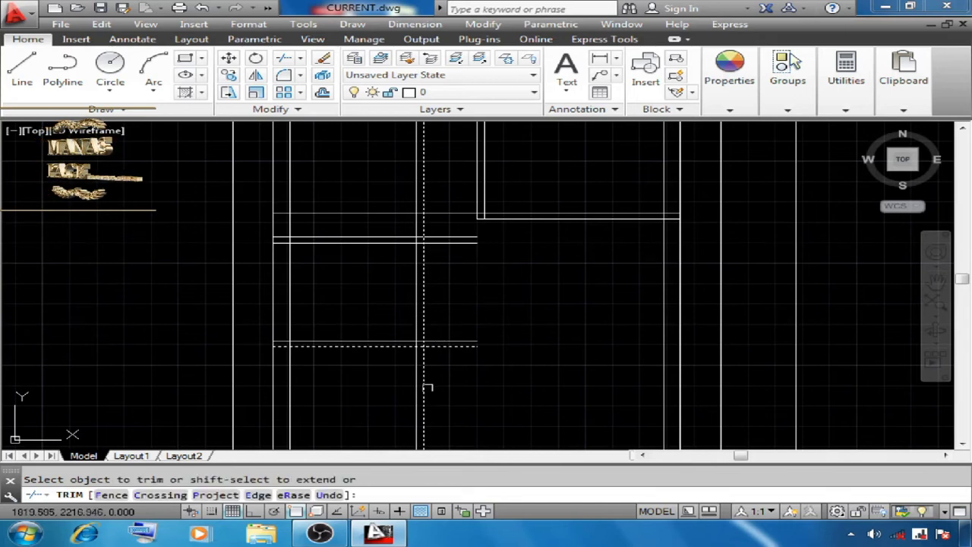
{"action": "left_click", "coordinate": [423, 361]}
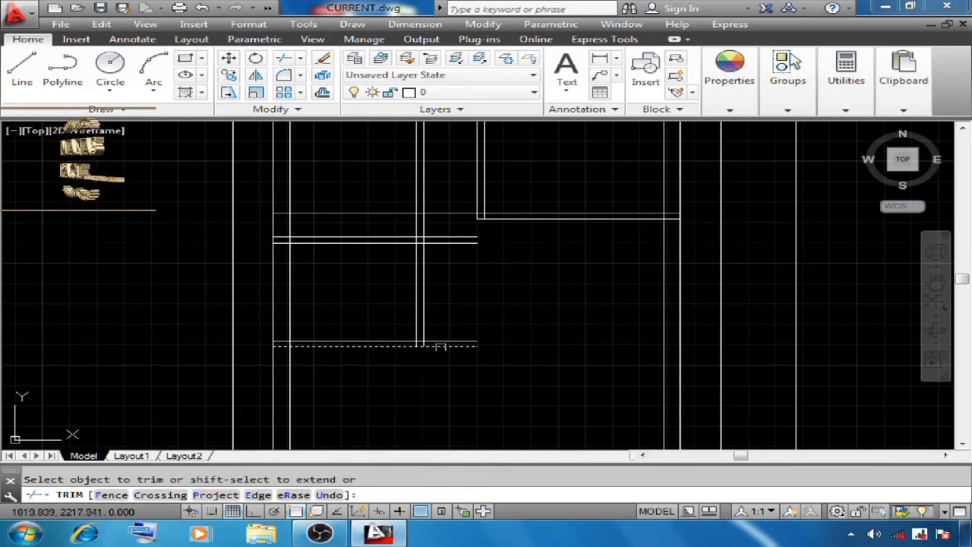
{"action": "right_click", "coordinate": [473, 284]}
{"action": "left_click", "coordinate": [507, 412]}
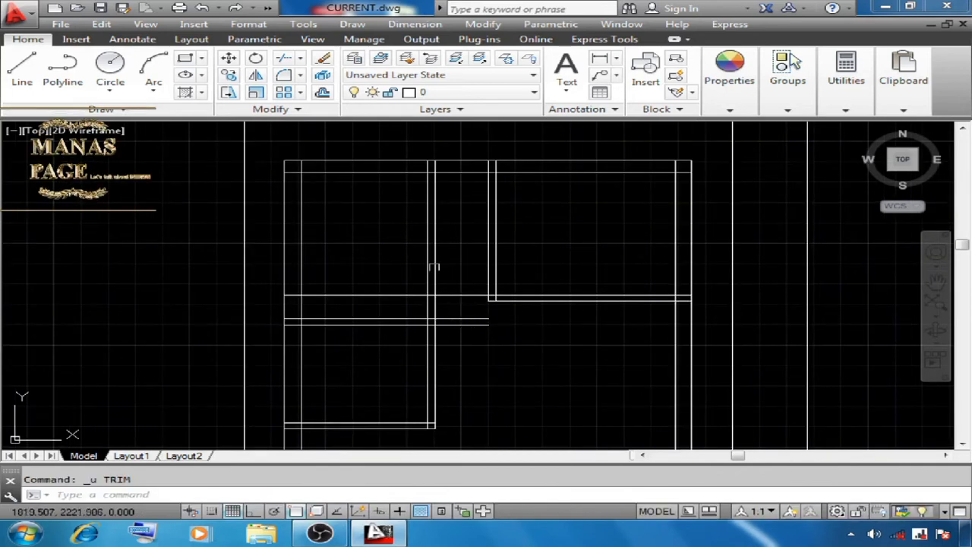
Trim the kitchen's vertical lines above the upper cross wall line and the bedroom's lower wall lines beyond the kitchen's right wall line.
{"action": "type", "text": "r"}
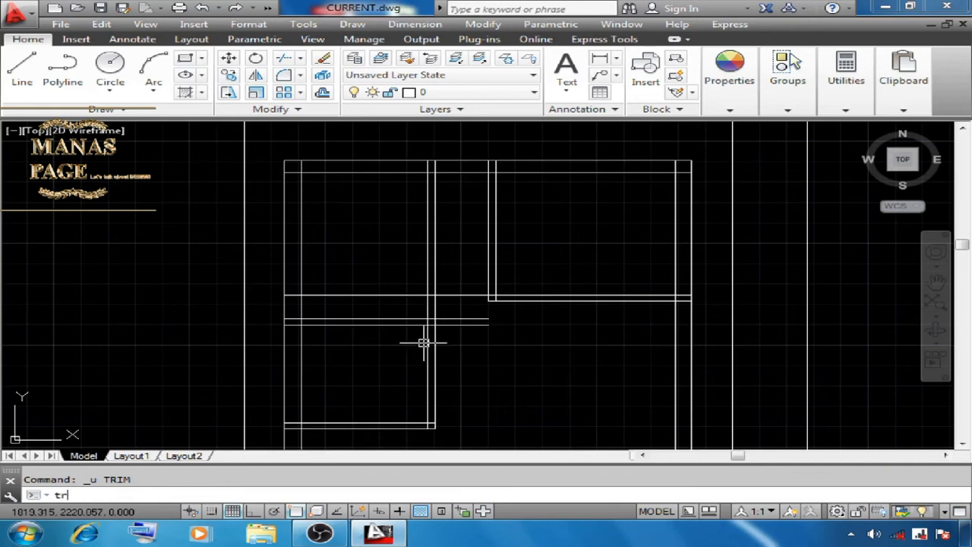
{"action": "key", "text": "Return"}
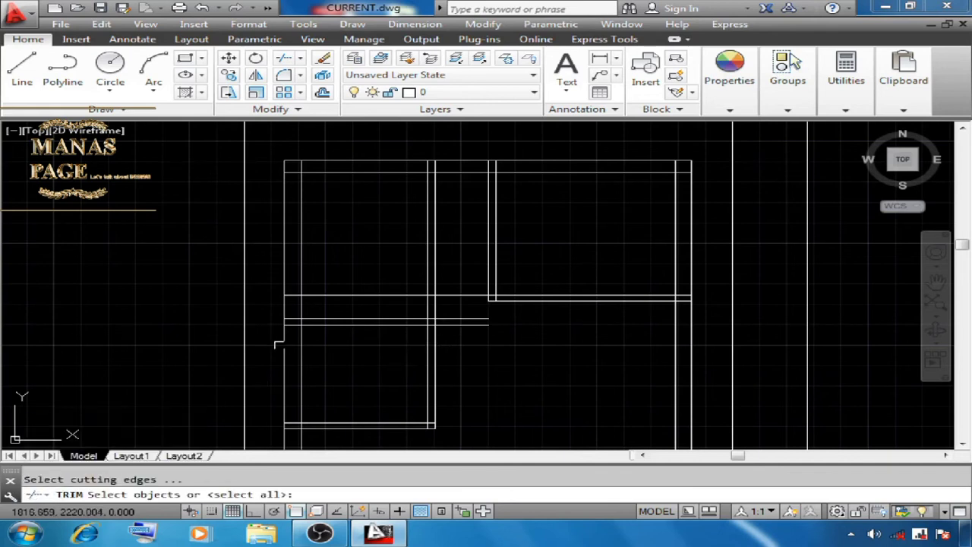
{"action": "left_click", "coordinate": [436, 311]}
{"action": "left_click", "coordinate": [435, 297]}
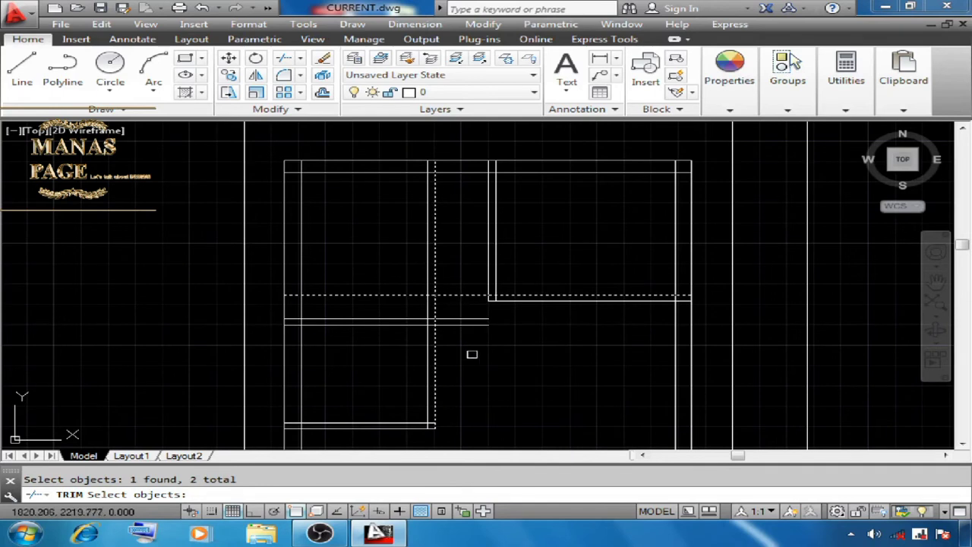
{"action": "left_click", "coordinate": [447, 295]}
{"action": "key", "text": "Return"}
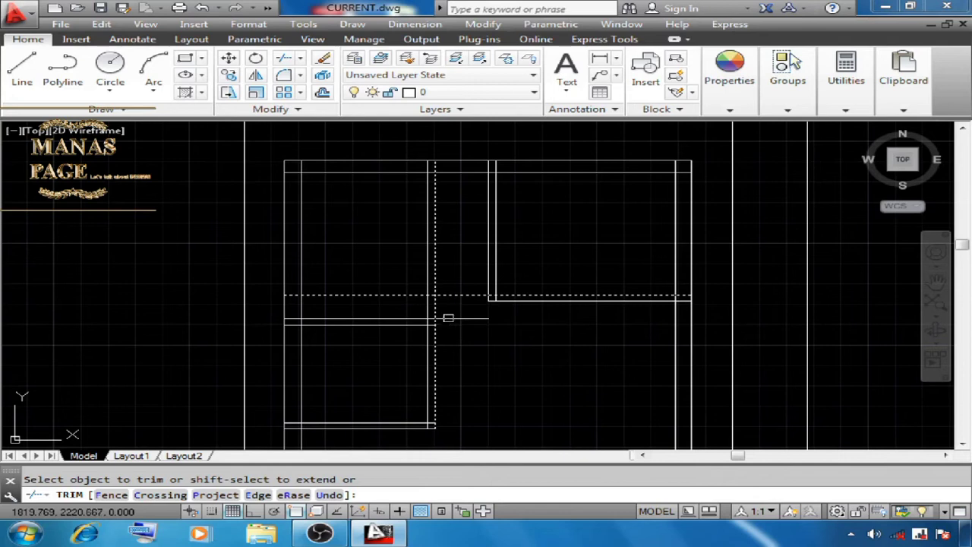
{"action": "left_click", "coordinate": [431, 276]}
{"action": "right_click", "coordinate": [399, 254]}
{"action": "left_click", "coordinate": [439, 250]}
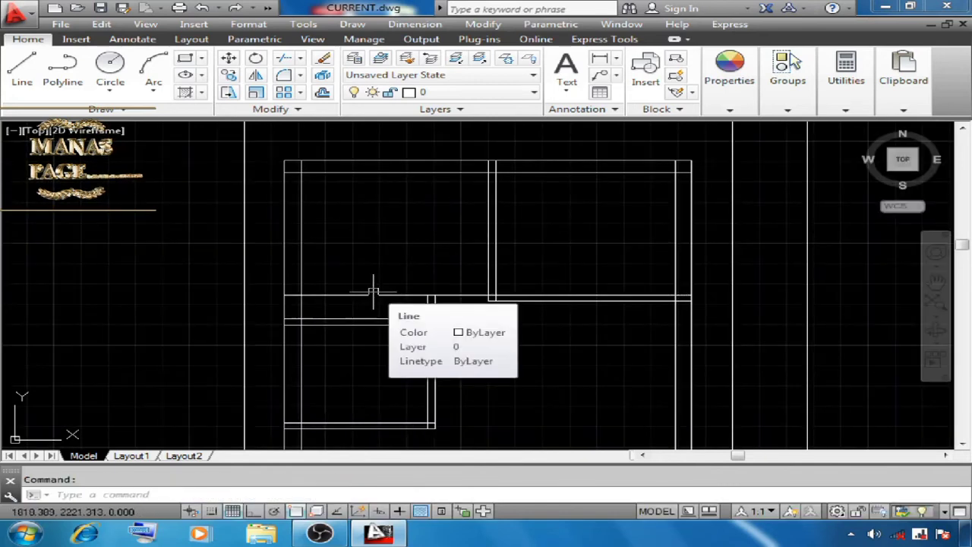
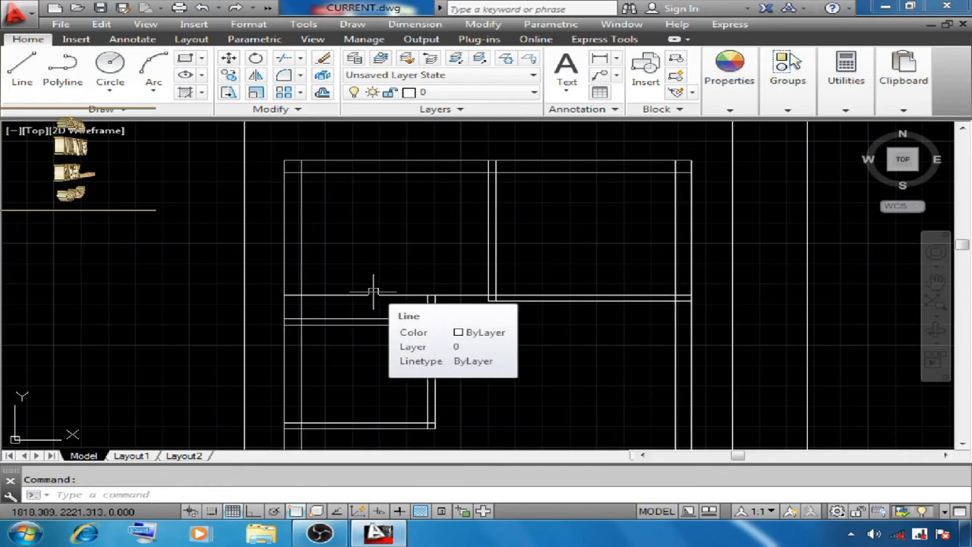
Offset the right outer wall's inner line 2.18 units inward for the width of the reference plan's upper toilet.
{"action": "scroll", "coordinate": [372, 290], "scroll_direction": "down", "scroll_amount": 3}
{"action": "middle_click_drag", "start_coordinate": [496, 274], "coordinate": [6, 266]}
{"action": "scroll", "coordinate": [607, 258], "scroll_direction": "up", "scroll_amount": 3}
{"action": "middle_click_drag", "start_coordinate": [574, 271], "coordinate": [571, 375]}
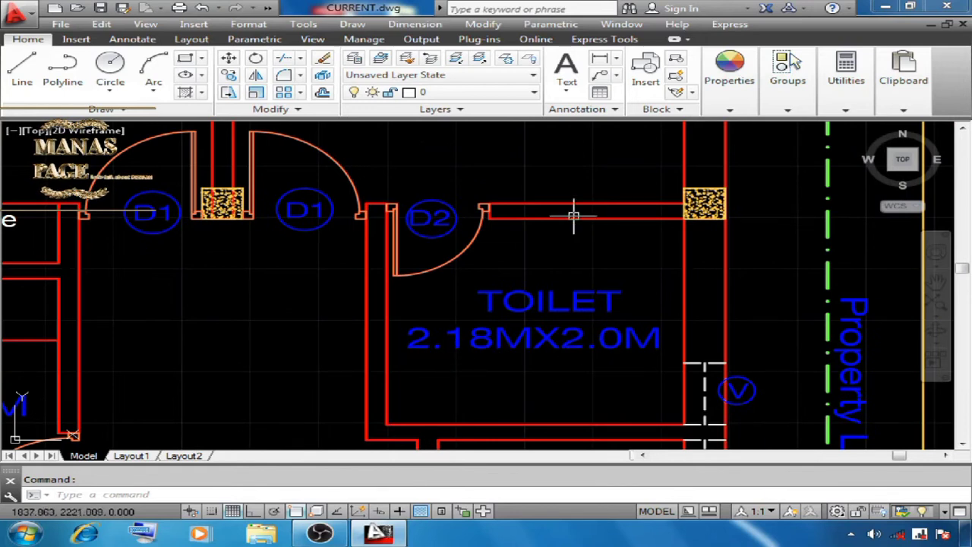
{"action": "scroll", "coordinate": [629, 348], "scroll_direction": "down", "scroll_amount": 2}
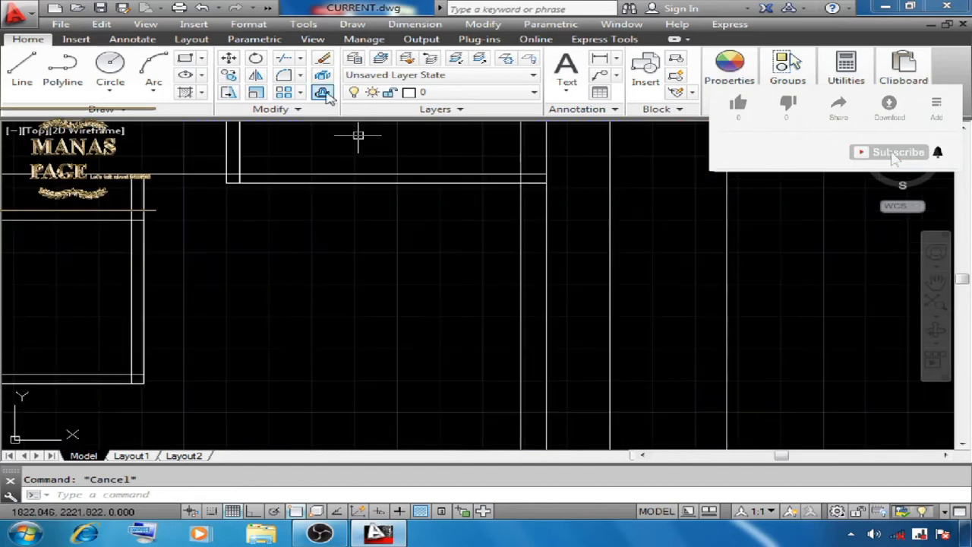
{"action": "type", "text": "o"}
{"action": "key", "text": "Return"}
{"action": "type", "text": "2.18"}
{"action": "key", "text": "Return"}
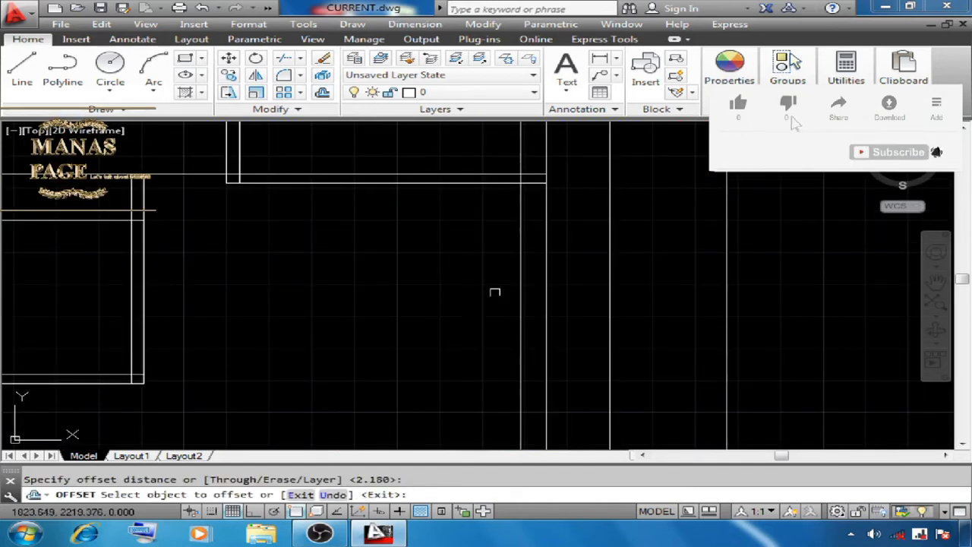
{"action": "left_click", "coordinate": [520, 264]}
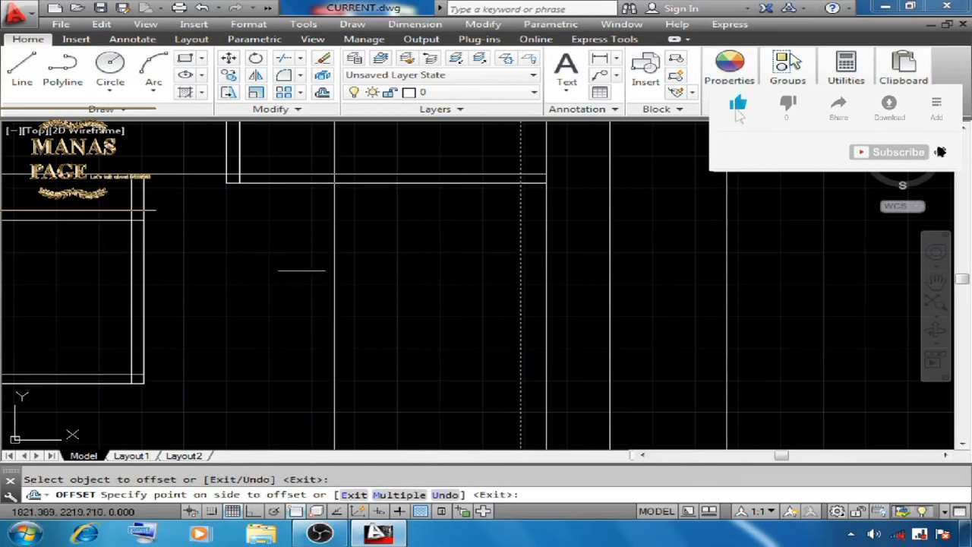
{"action": "right_click", "coordinate": [413, 240]}
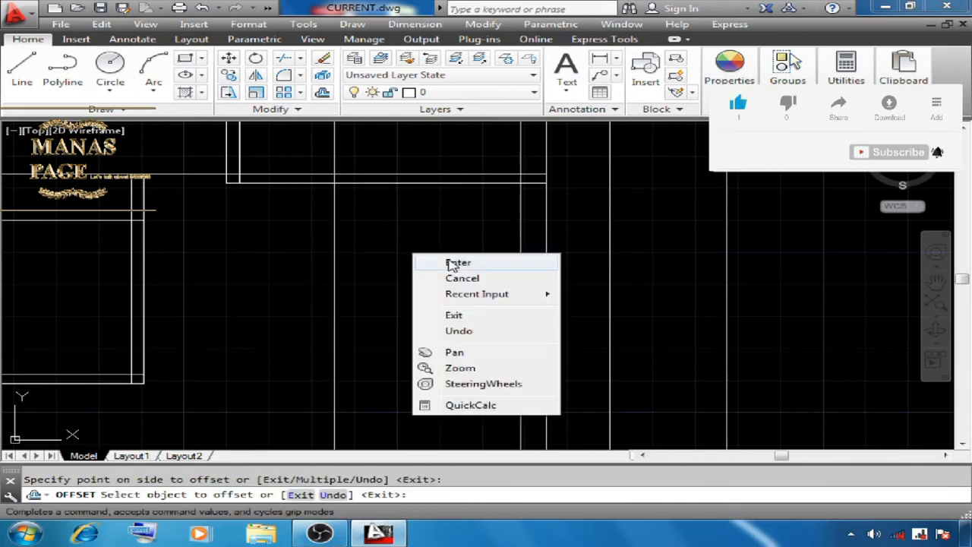
{"action": "left_click", "coordinate": [445, 263]}
Start another offset for the toilet walls.
{"action": "left_click", "coordinate": [324, 92]}
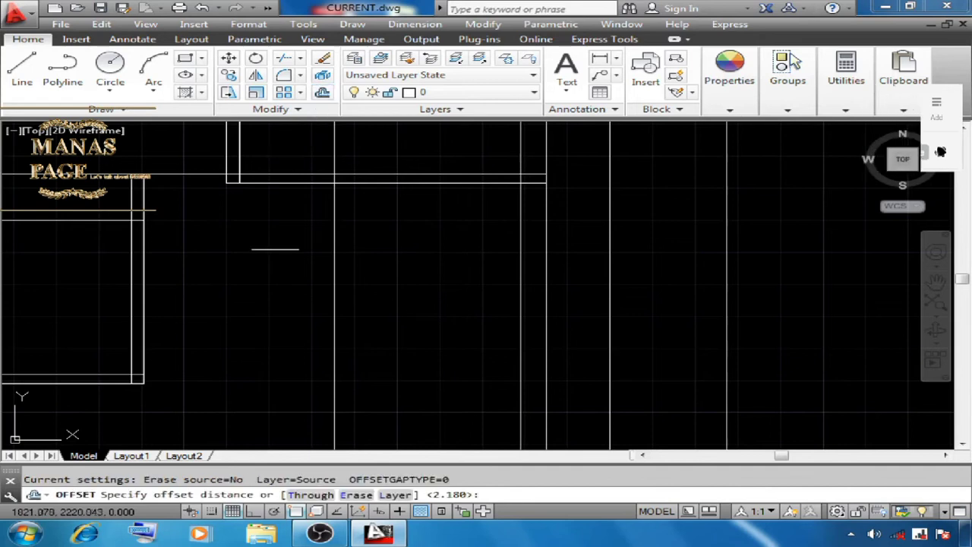
Offset the outer bottom wall line of the upper-right room 2 units downward.
{"action": "type", "text": "2"}
{"action": "key", "text": "Return"}
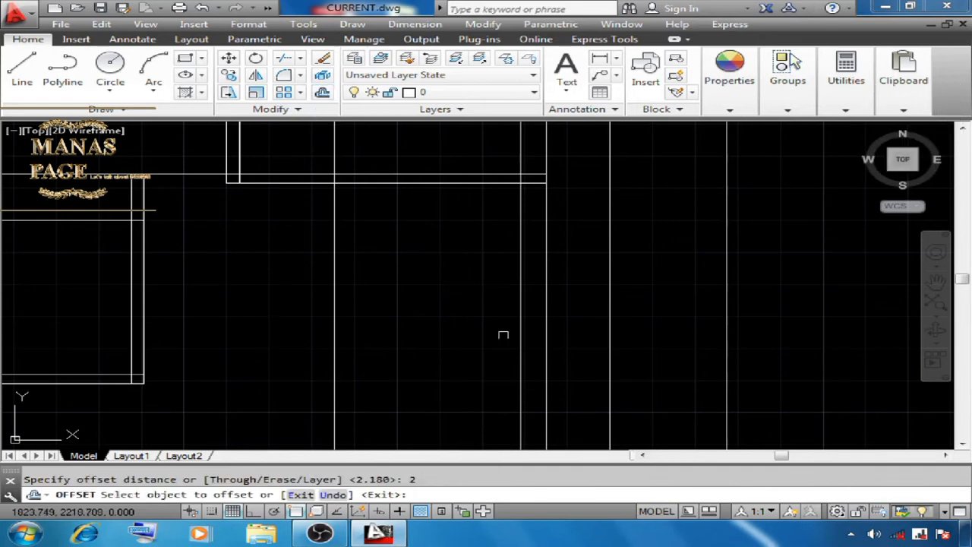
{"action": "left_click", "coordinate": [417, 180]}
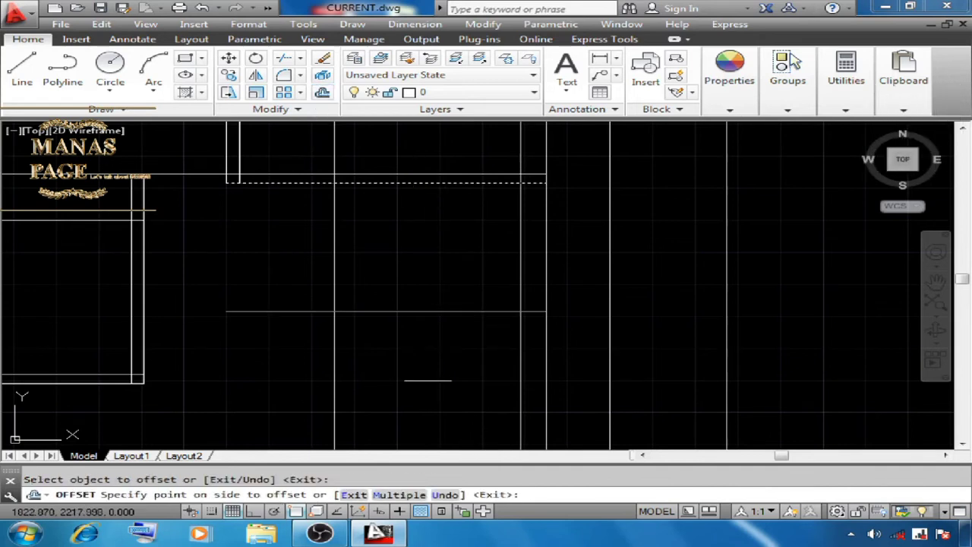
{"action": "left_click", "coordinate": [427, 285]}
{"action": "right_click", "coordinate": [420, 254]}
{"action": "left_click", "coordinate": [462, 262]}
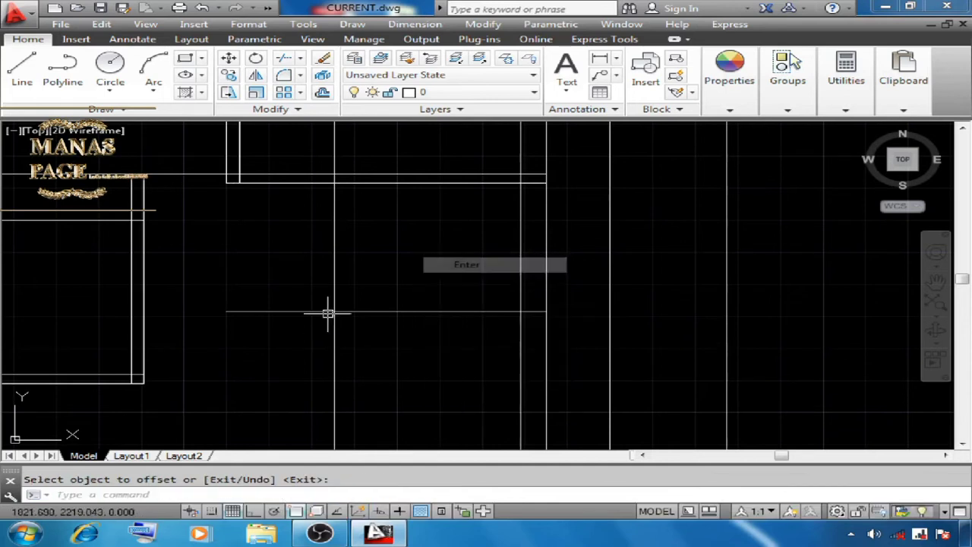
Offset the vertical line crossing the room 0.15 to the left and the new horizontal line 0.15 downward to form wall thicknesses.
{"action": "type", "text": "o"}
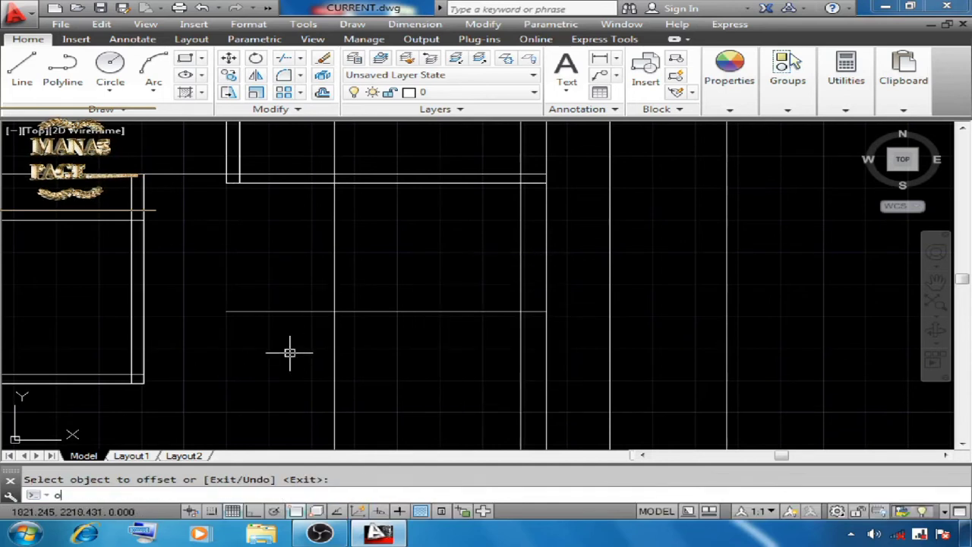
{"action": "key", "text": "Return"}
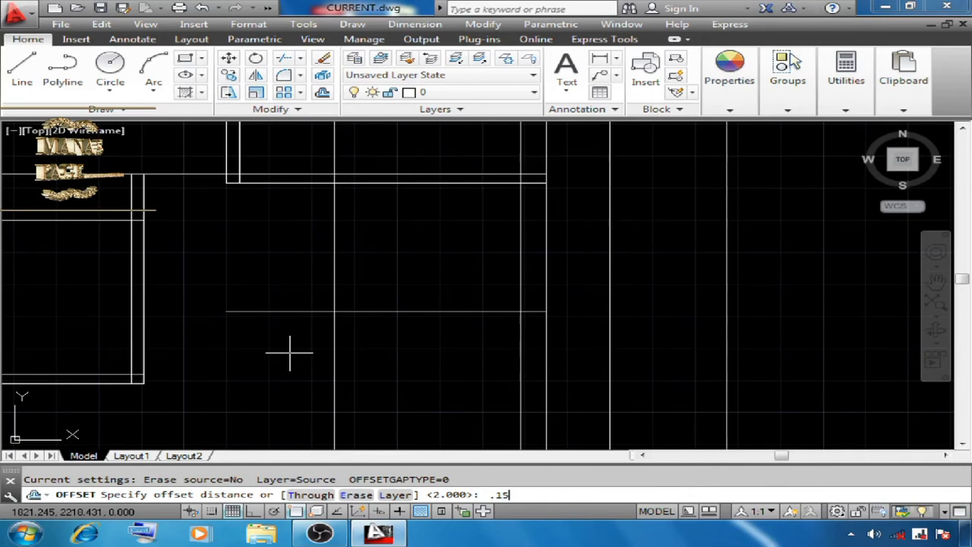
{"action": "type", "text": ".15"}
{"action": "key", "text": "Return"}
{"action": "left_click", "coordinate": [334, 269]}
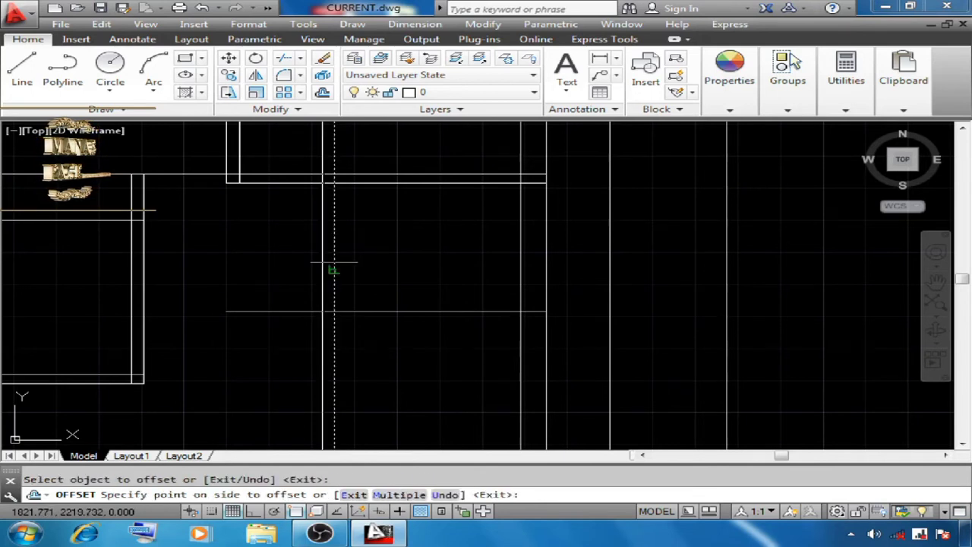
{"action": "left_click", "coordinate": [255, 281]}
{"action": "left_click", "coordinate": [400, 312]}
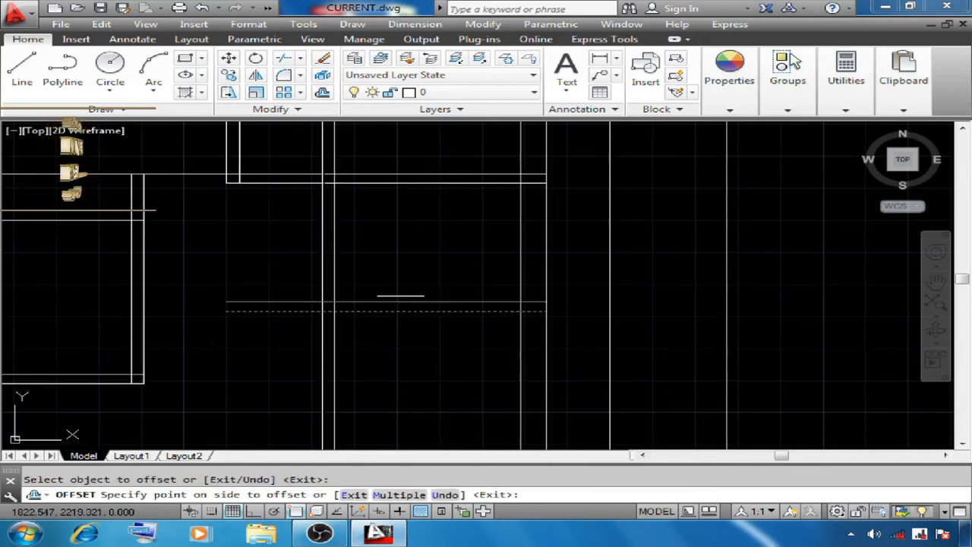
{"action": "left_click", "coordinate": [420, 372]}
{"action": "right_click", "coordinate": [420, 269]}
{"action": "left_click", "coordinate": [437, 276]}
Trim the new double wall lines at their lower-left corner and remove the vertical segments above the upper room's bottom wall.
{"action": "scroll", "coordinate": [466, 423], "scroll_direction": "down", "scroll_amount": 2}
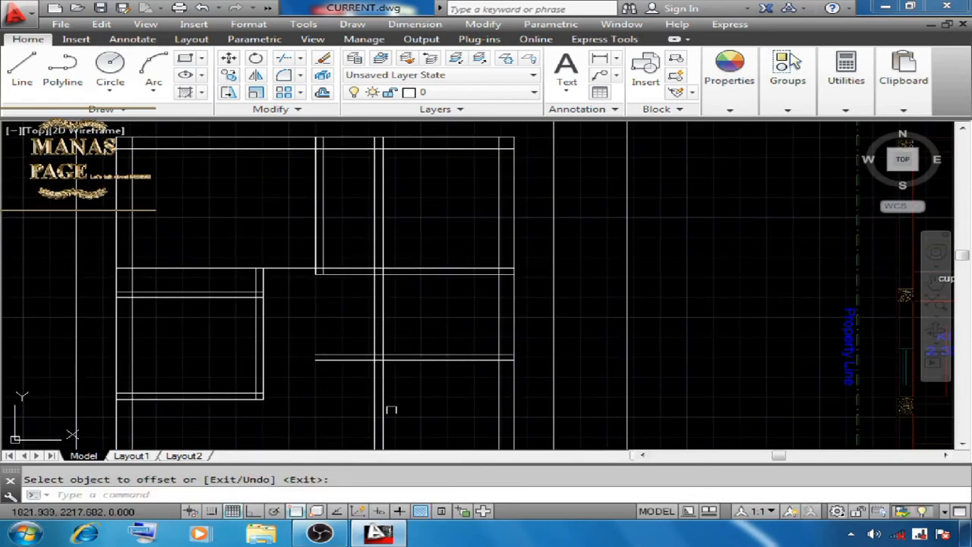
{"action": "key", "text": "Escape"}
{"action": "type", "text": "tr"}
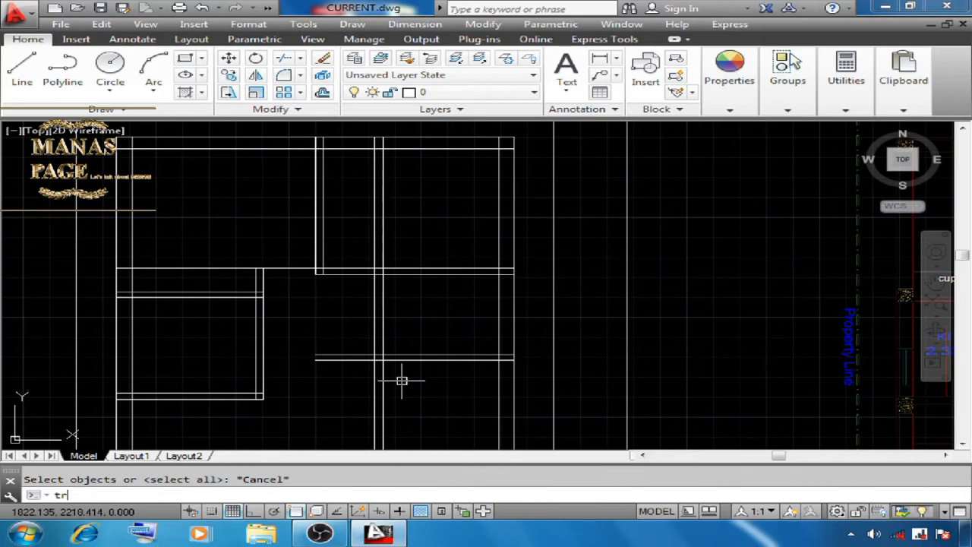
{"action": "key", "text": "Return"}
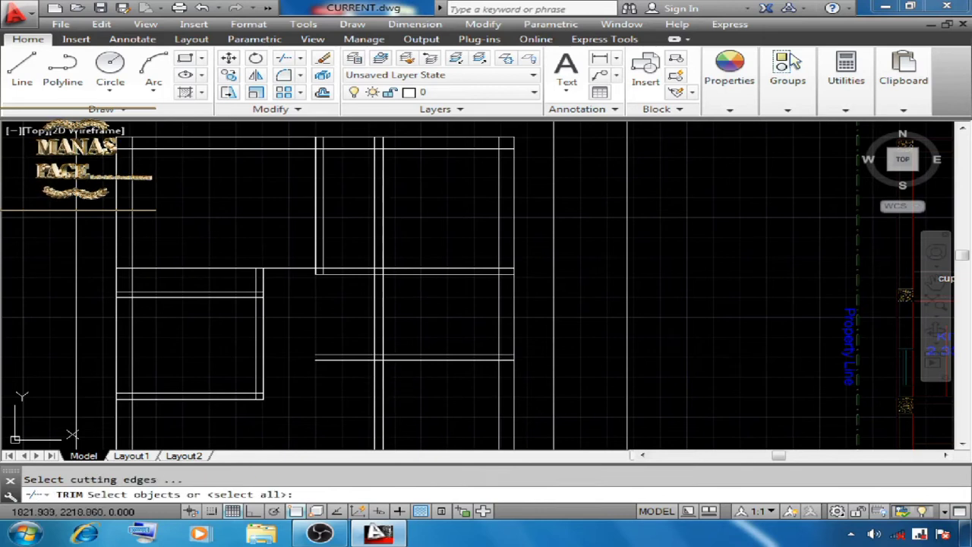
{"action": "left_click", "coordinate": [397, 358]}
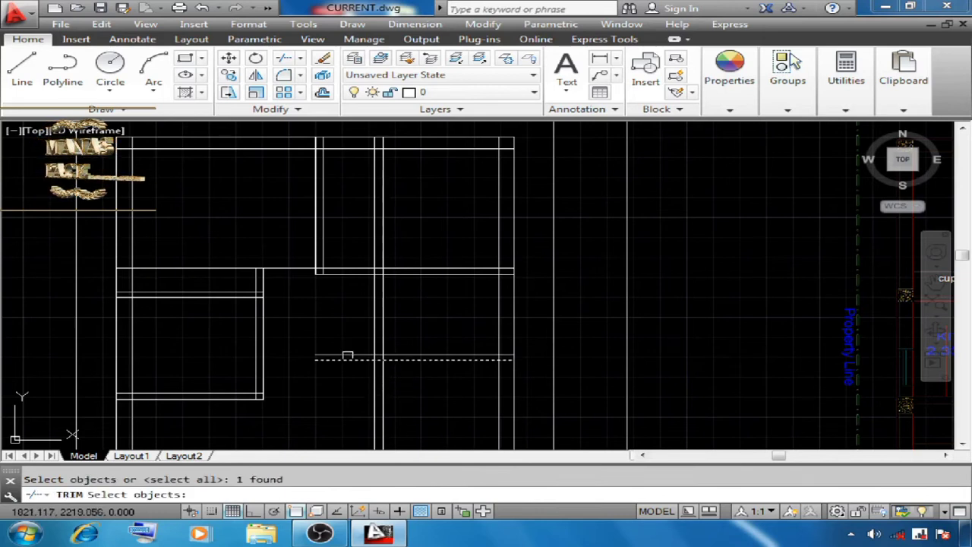
{"action": "left_click", "coordinate": [374, 311]}
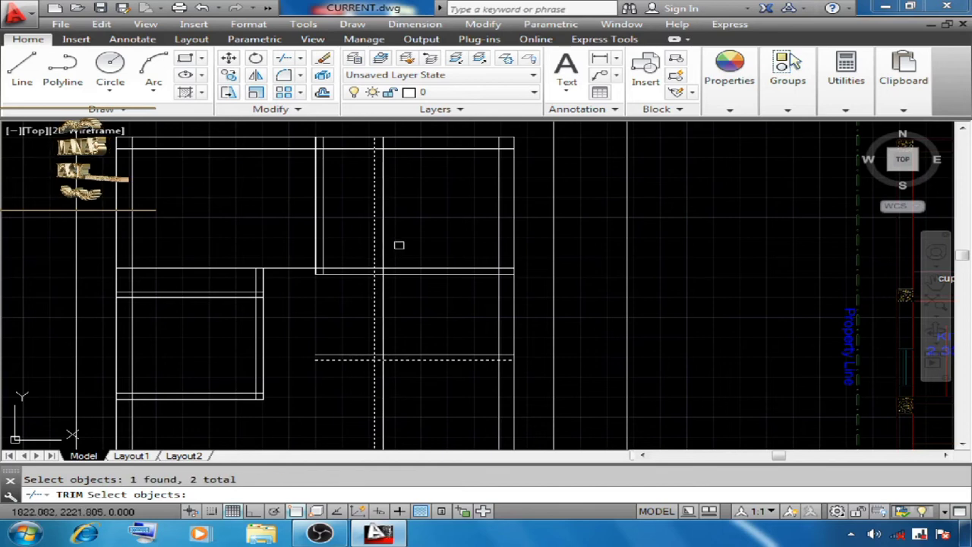
{"action": "left_click", "coordinate": [400, 267]}
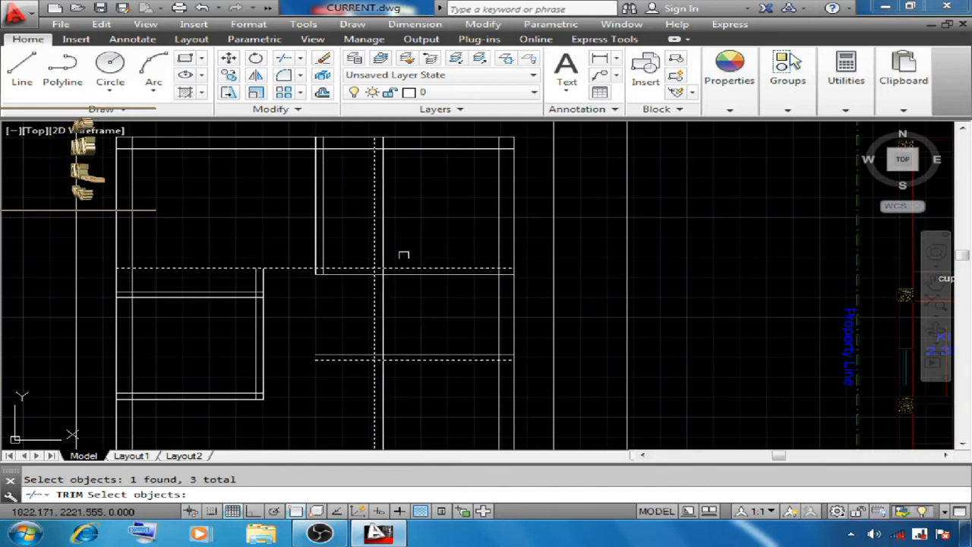
{"action": "key", "text": "Return"}
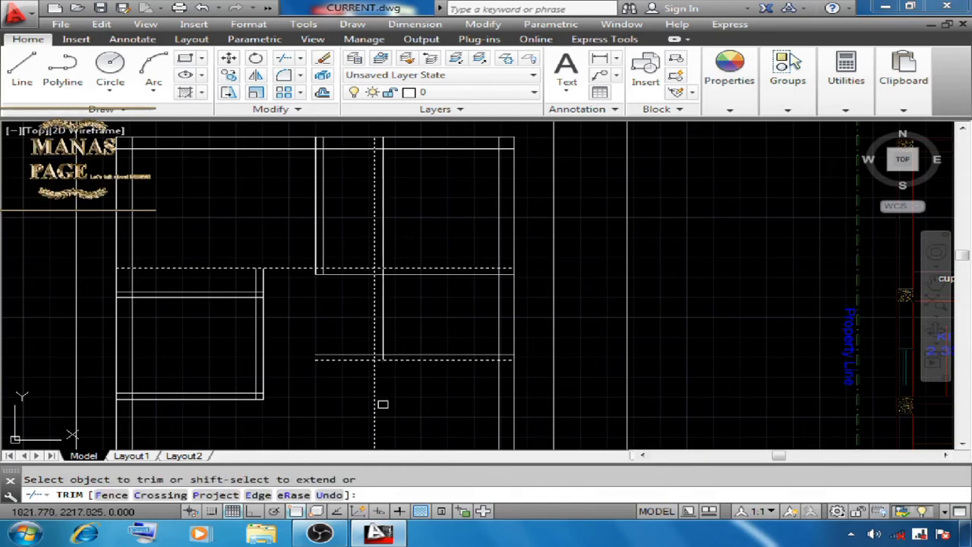
{"action": "left_click", "coordinate": [377, 391]}
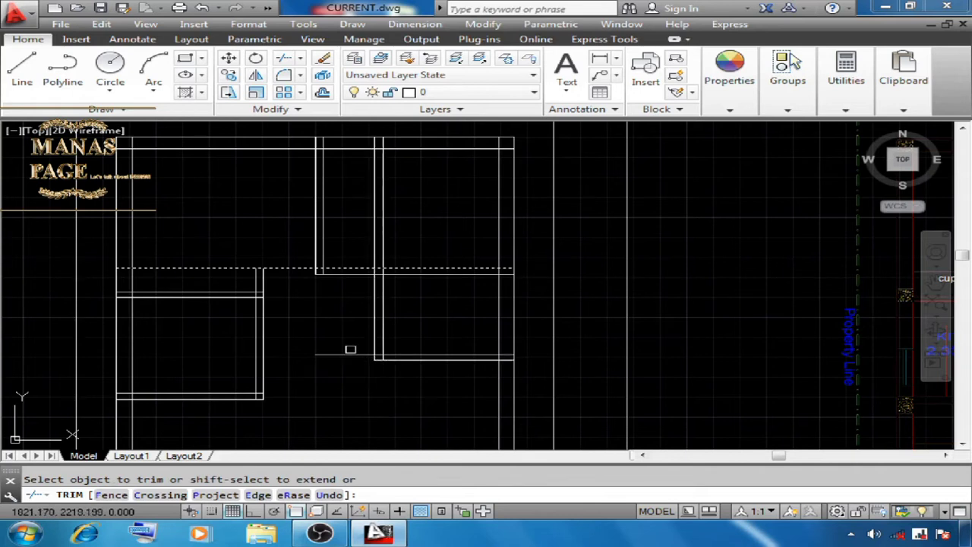
{"action": "left_click", "coordinate": [374, 237]}
{"action": "left_click", "coordinate": [382, 239]}
{"action": "right_click", "coordinate": [407, 226]}
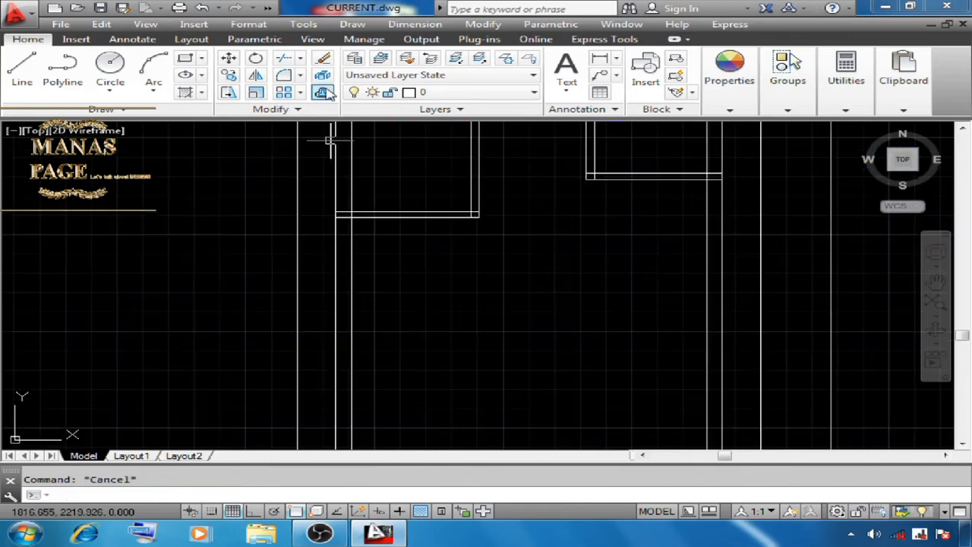
Offset the inner line of the building's left exterior wall 2.75 units to the right.
{"action": "left_click", "coordinate": [323, 92]}
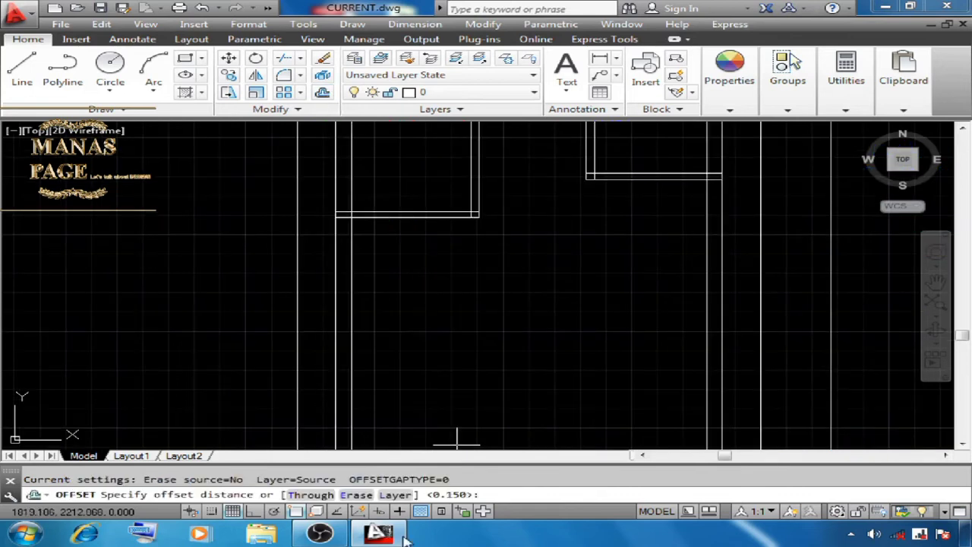
{"action": "type", "text": "2.75"}
{"action": "key", "text": "Return"}
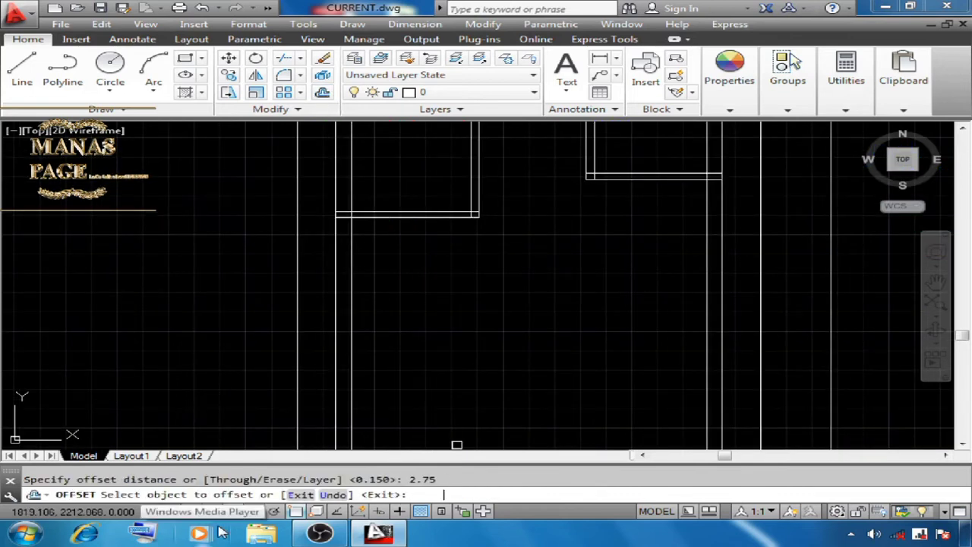
{"action": "left_click", "coordinate": [351, 325]}
{"action": "left_click", "coordinate": [551, 362]}
{"action": "right_click", "coordinate": [522, 279]}
{"action": "left_click", "coordinate": [569, 292]}
Offset the outer bottom wall line of the left room 3.75 units downward.
{"action": "left_click", "coordinate": [322, 74]}
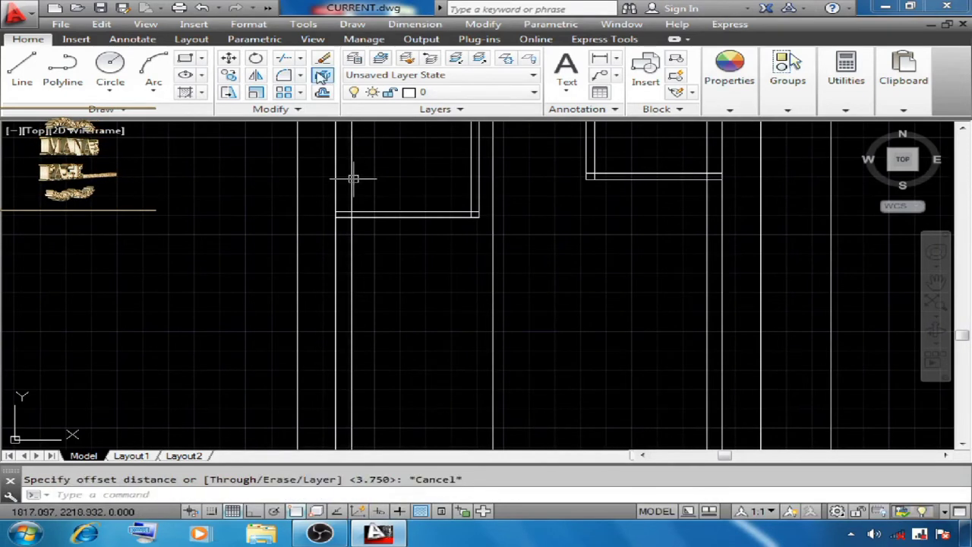
{"action": "type", "text": "3.75"}
{"action": "key", "text": "Return"}
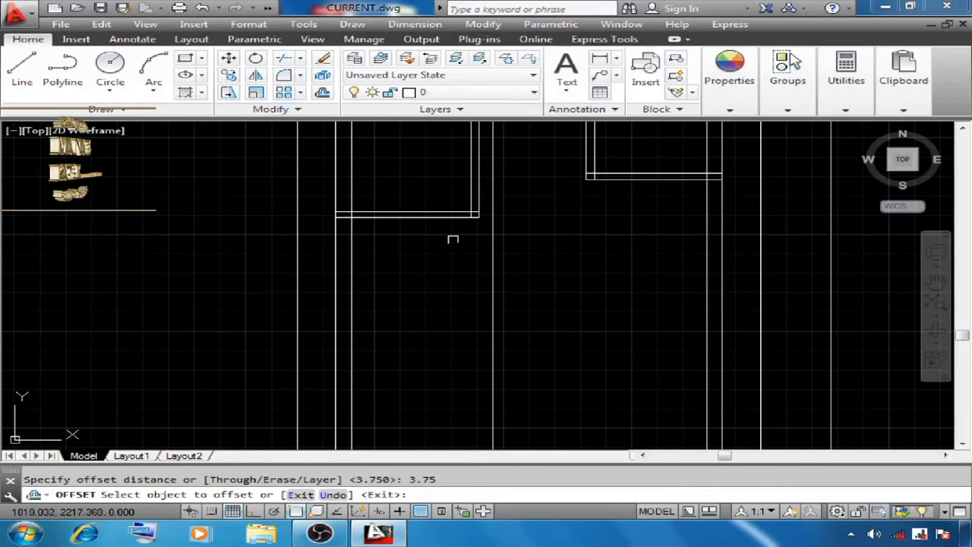
{"action": "left_click", "coordinate": [448, 215]}
{"action": "left_click", "coordinate": [466, 391]}
{"action": "right_click", "coordinate": [534, 290]}
{"action": "left_click", "coordinate": [577, 300]}
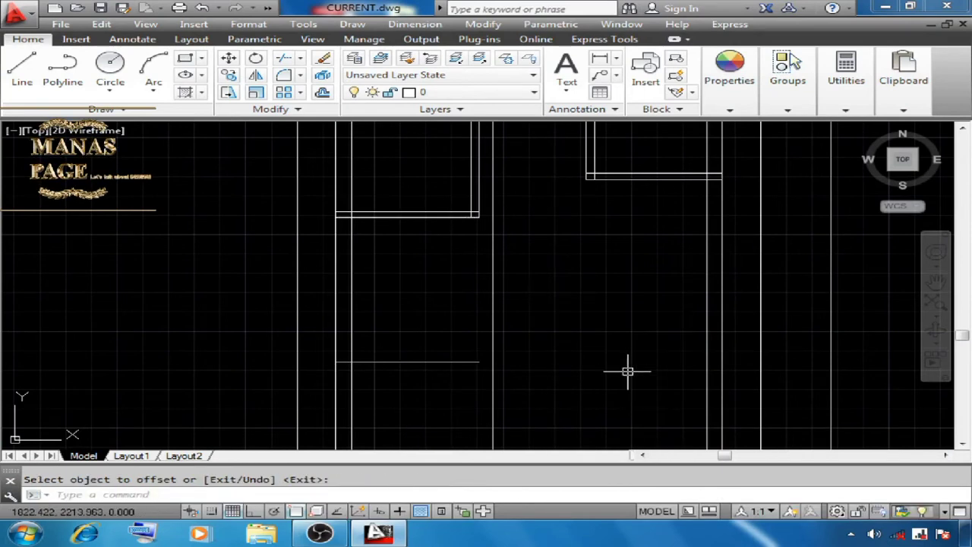
Offset the new vertical line 0.15 to the right and the new horizontal line 0.15 downward to form wall thicknesses.
{"action": "type", "text": "o"}
{"action": "key", "text": "Return"}
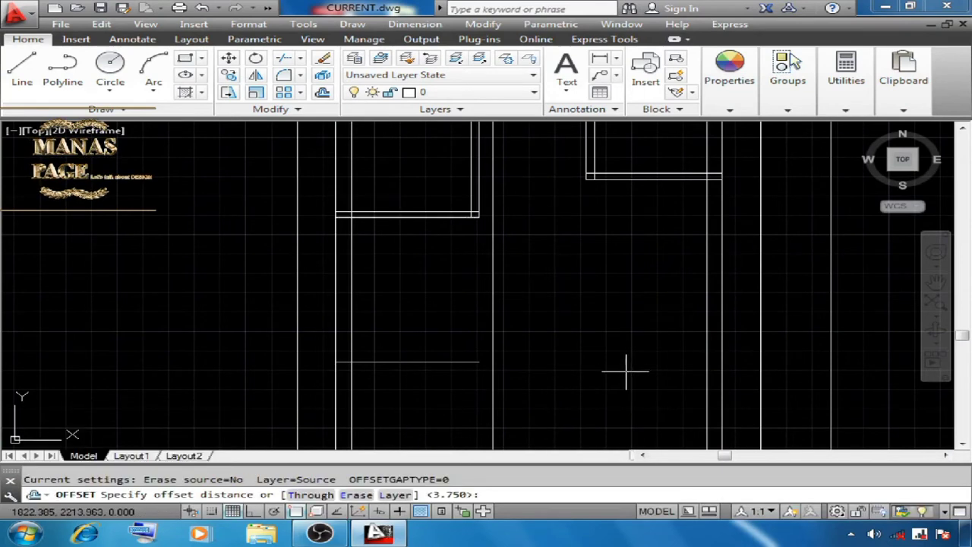
{"action": "key", "text": "Return"}
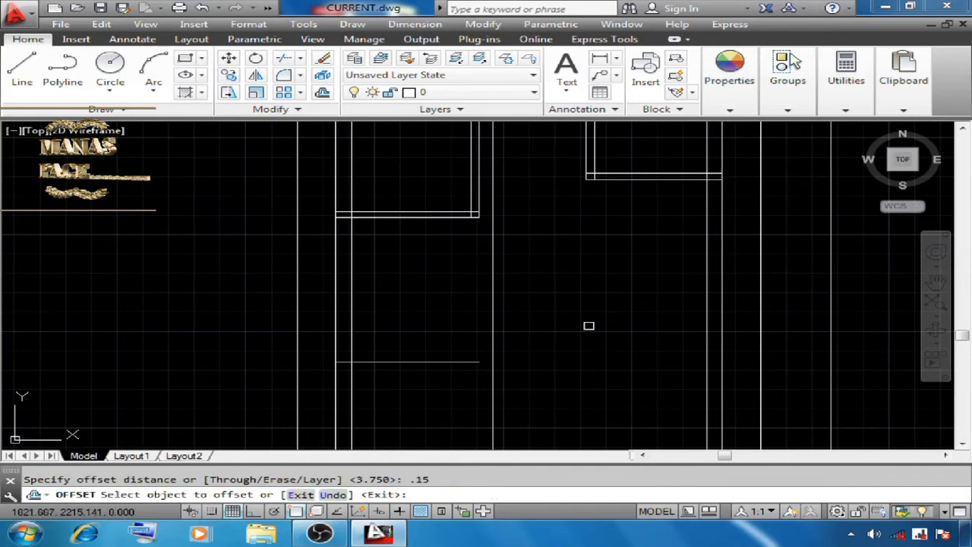
{"action": "left_click", "coordinate": [494, 259]}
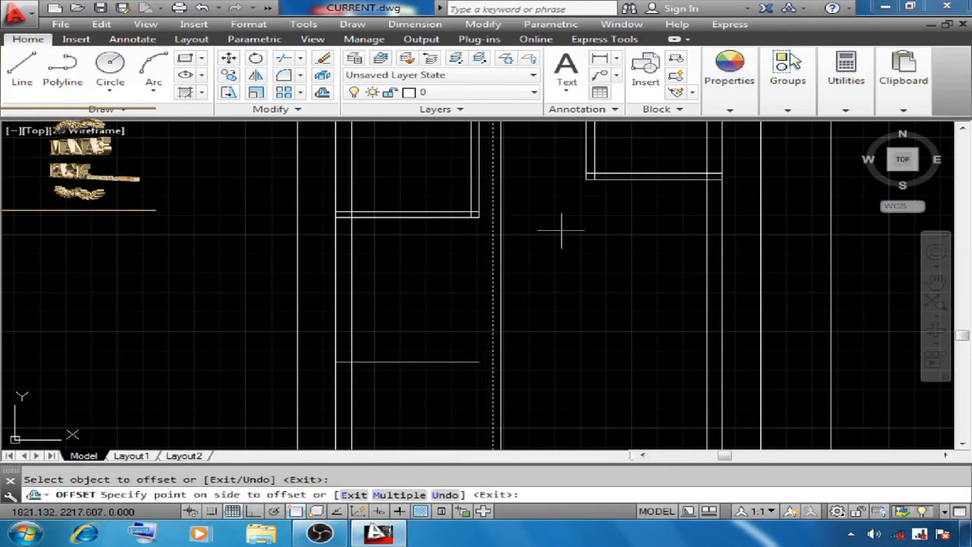
{"action": "left_click", "coordinate": [567, 307]}
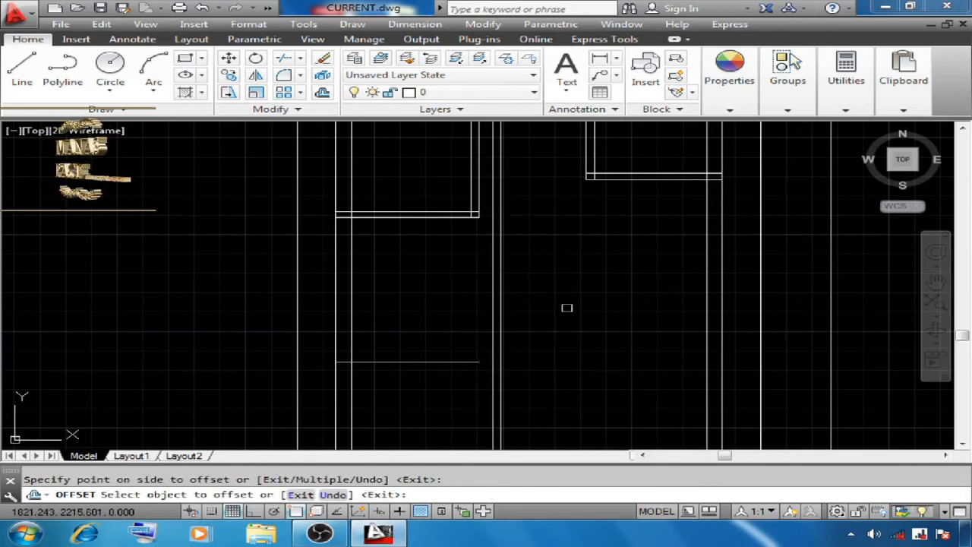
{"action": "left_click", "coordinate": [460, 362]}
{"action": "left_click", "coordinate": [458, 416]}
{"action": "right_click", "coordinate": [571, 265]}
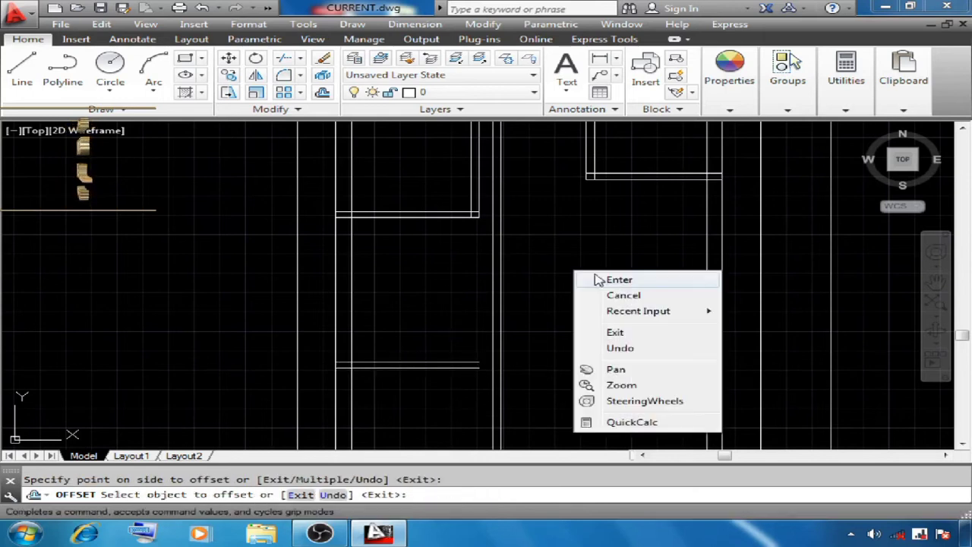
{"action": "left_click", "coordinate": [600, 277]}
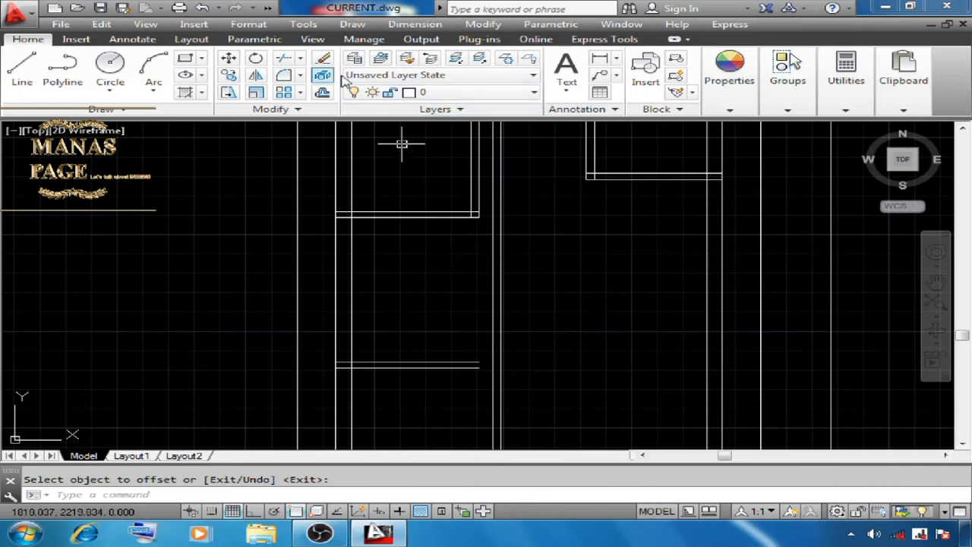
Extend the left room's bottom wall lines and the new double horizontal lines to the outer line of the new vertical wall.
{"action": "left_click", "coordinate": [301, 60]}
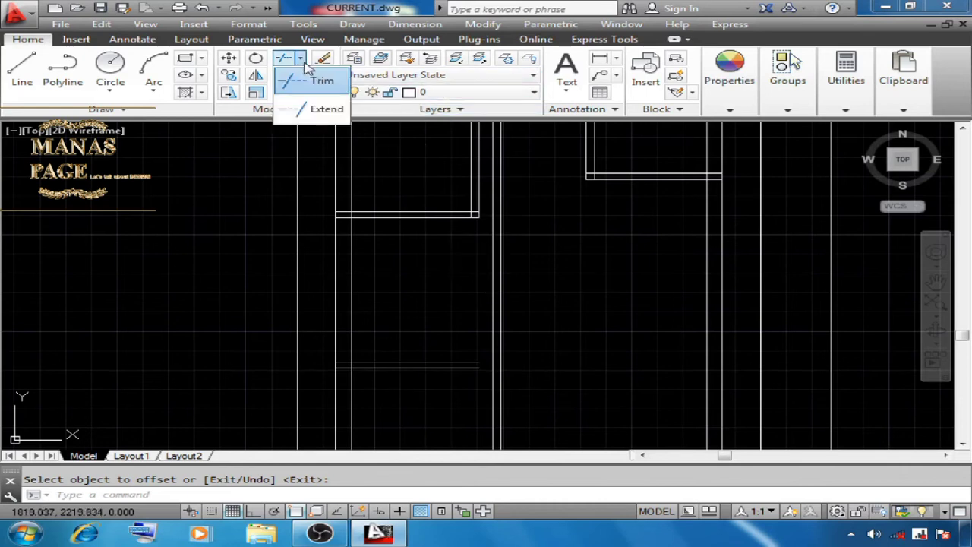
{"action": "left_click", "coordinate": [324, 108]}
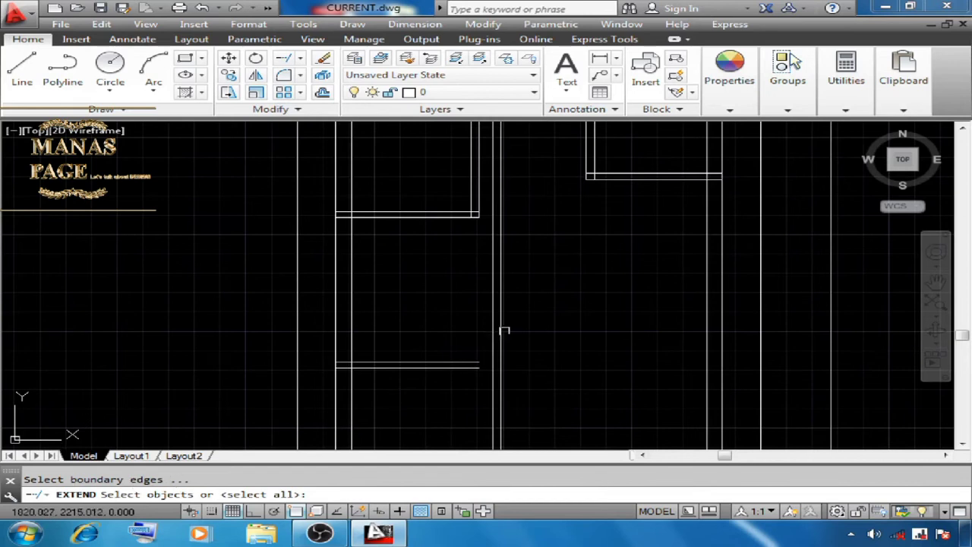
{"action": "left_click", "coordinate": [502, 332]}
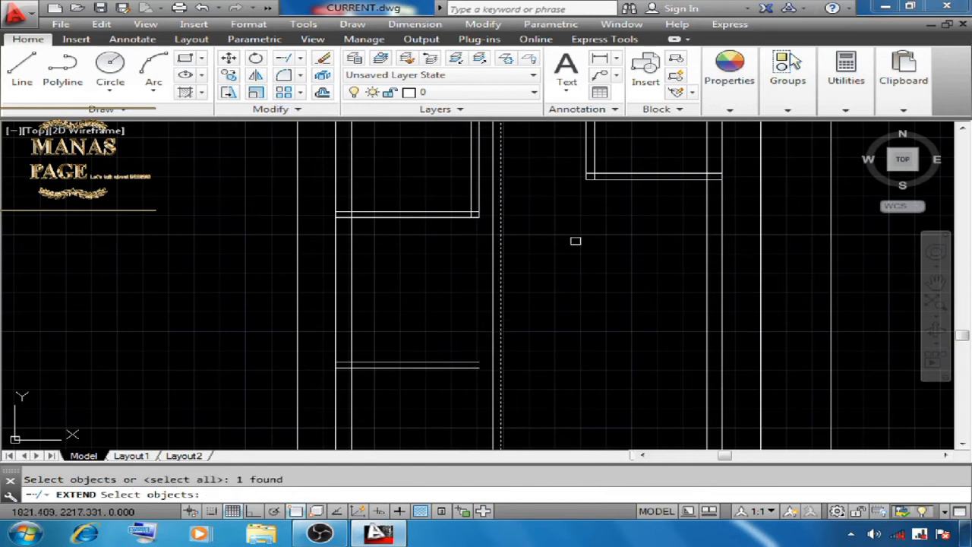
{"action": "key", "text": "Return"}
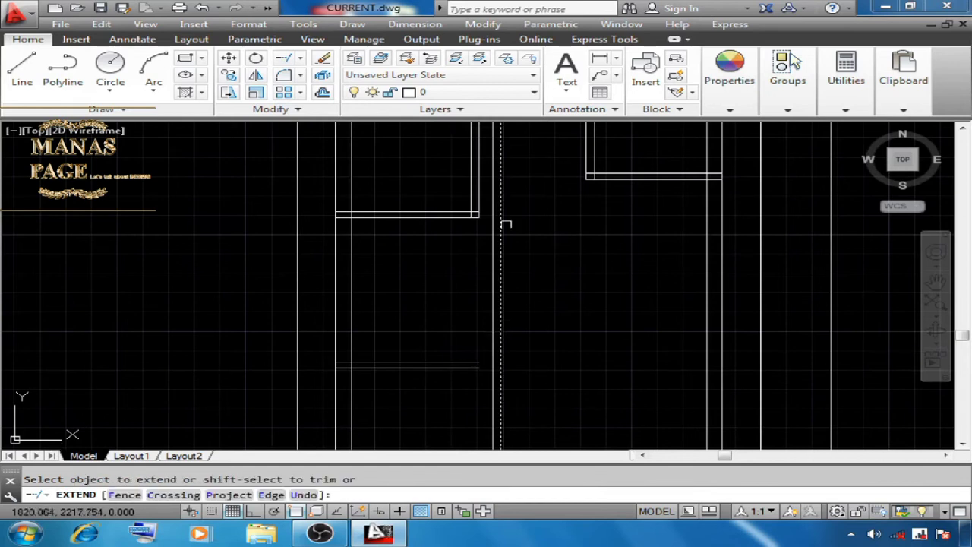
{"action": "scroll", "coordinate": [468, 213], "scroll_direction": "up", "scroll_amount": 4}
{"action": "left_click", "coordinate": [468, 211]}
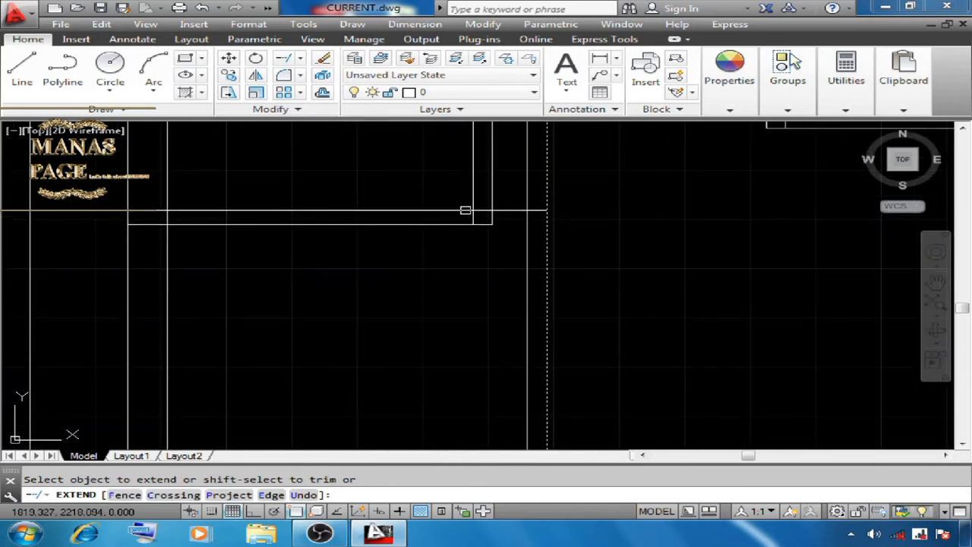
{"action": "left_click", "coordinate": [483, 223]}
{"action": "scroll", "coordinate": [482, 223], "scroll_direction": "down", "scroll_amount": 4}
{"action": "scroll", "coordinate": [514, 286], "scroll_direction": "up", "scroll_amount": 4}
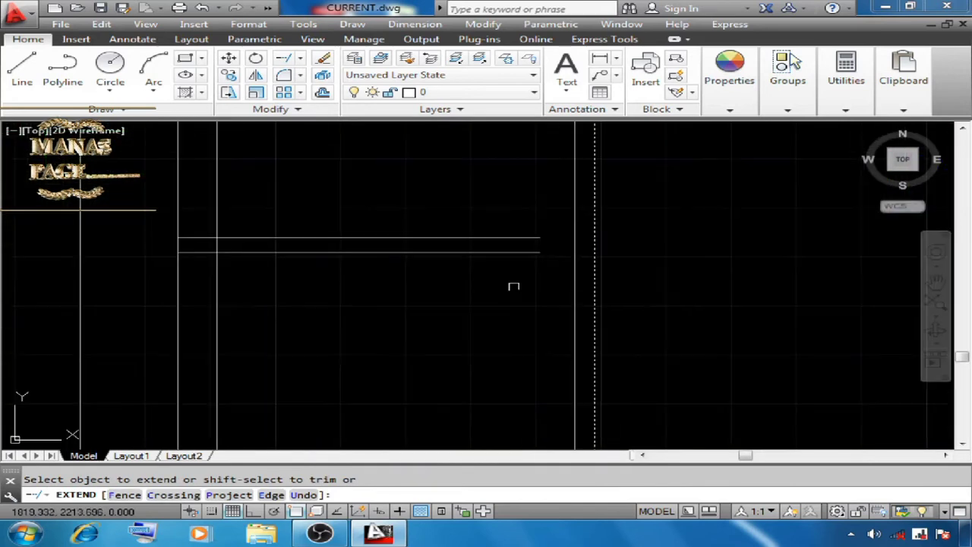
{"action": "scroll", "coordinate": [539, 253], "scroll_direction": "down", "scroll_amount": 4}
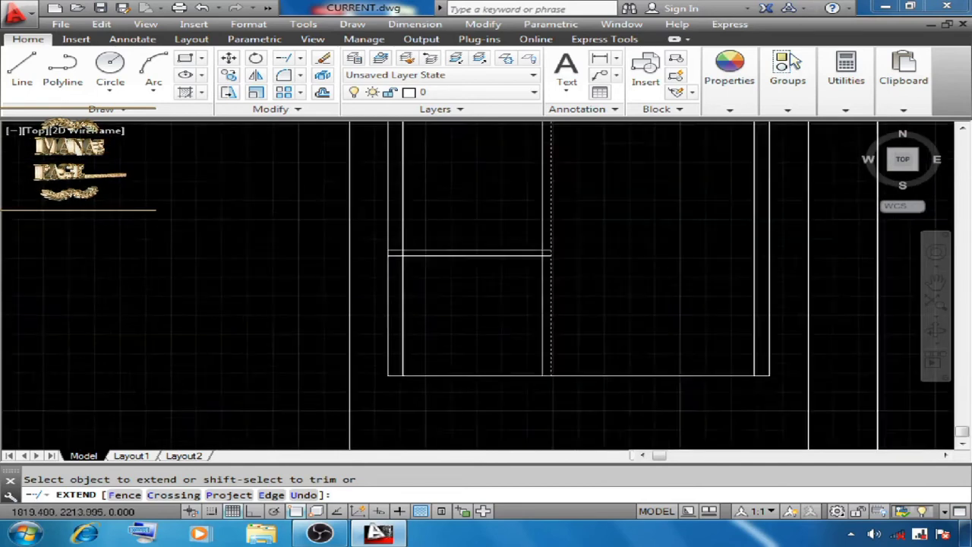
{"action": "right_click", "coordinate": [584, 197]}
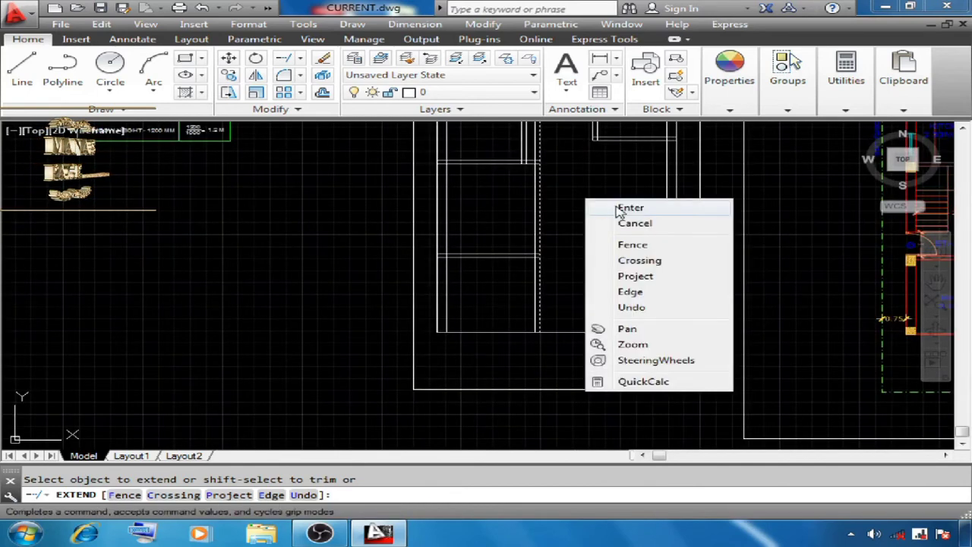
{"action": "left_click", "coordinate": [603, 206]}
Trim the new double vertical wall lines above the room's top wall and below its bottom wall.
{"action": "scroll", "coordinate": [536, 219], "scroll_direction": "up", "scroll_amount": 2}
{"action": "type", "text": "t"}
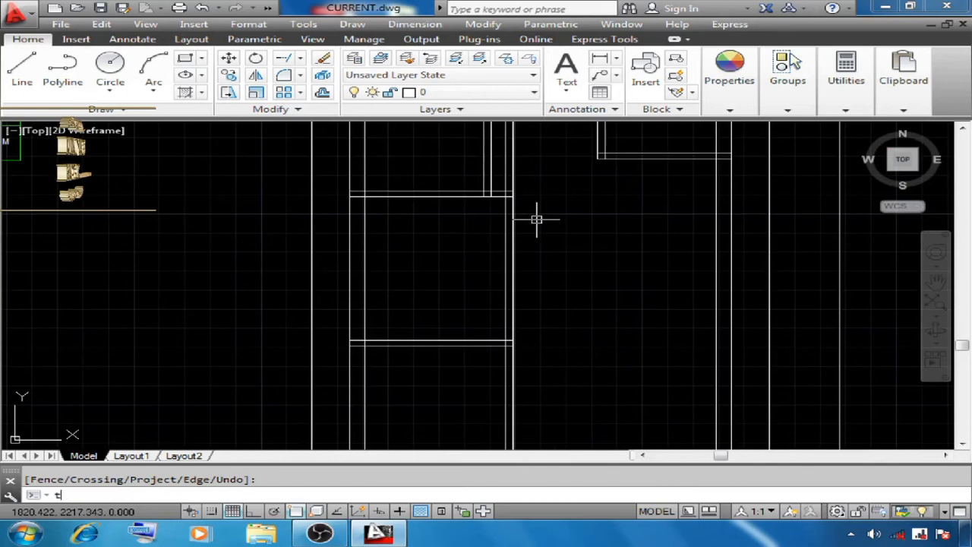
{"action": "type", "text": "s or"}
{"action": "key", "text": "Return"}
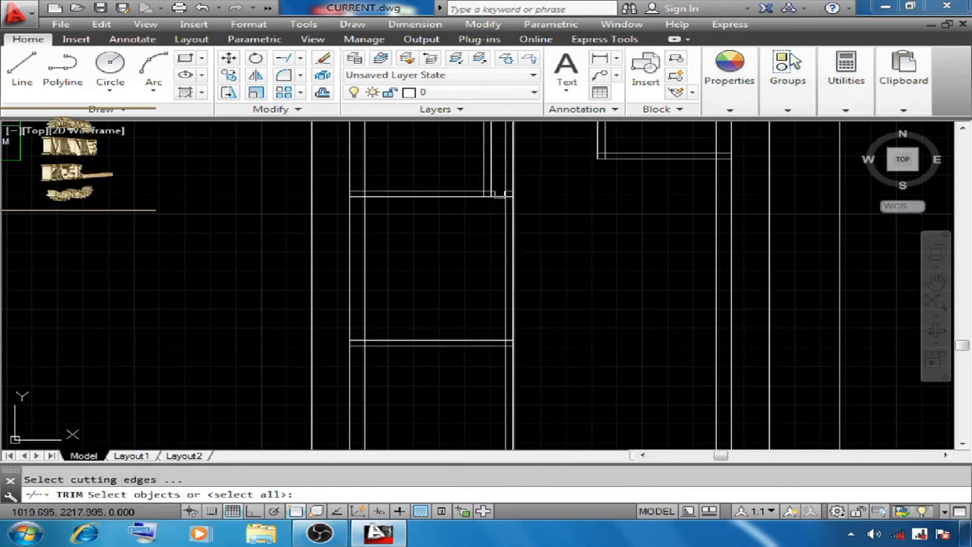
{"action": "left_click", "coordinate": [498, 192]}
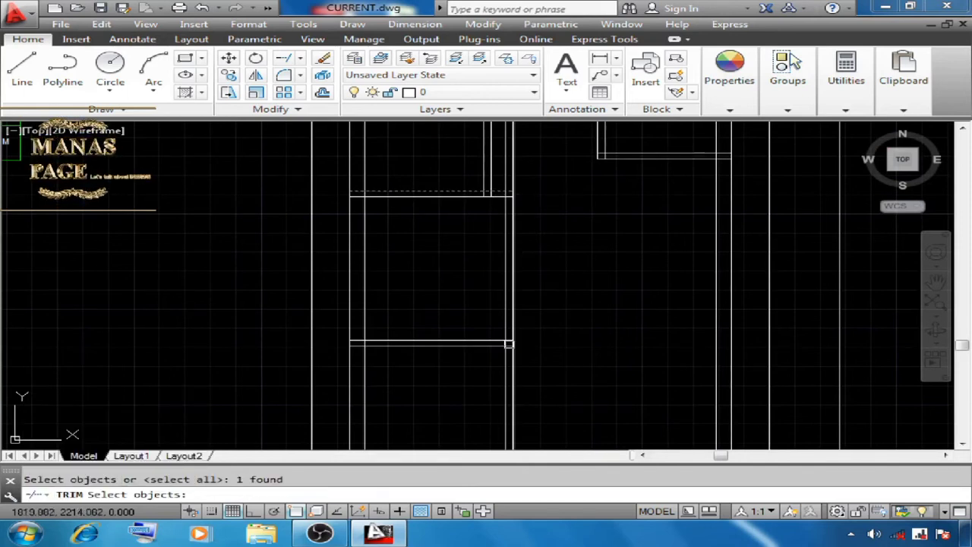
{"action": "left_click", "coordinate": [490, 344]}
{"action": "key", "text": "Return"}
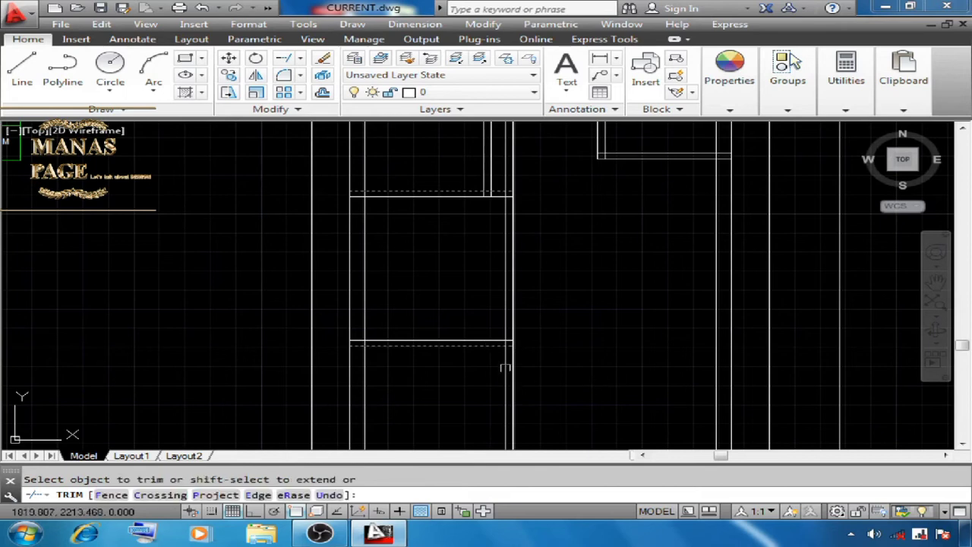
{"action": "left_click", "coordinate": [512, 358]}
{"action": "left_click", "coordinate": [509, 174]}
{"action": "right_click", "coordinate": [599, 217]}
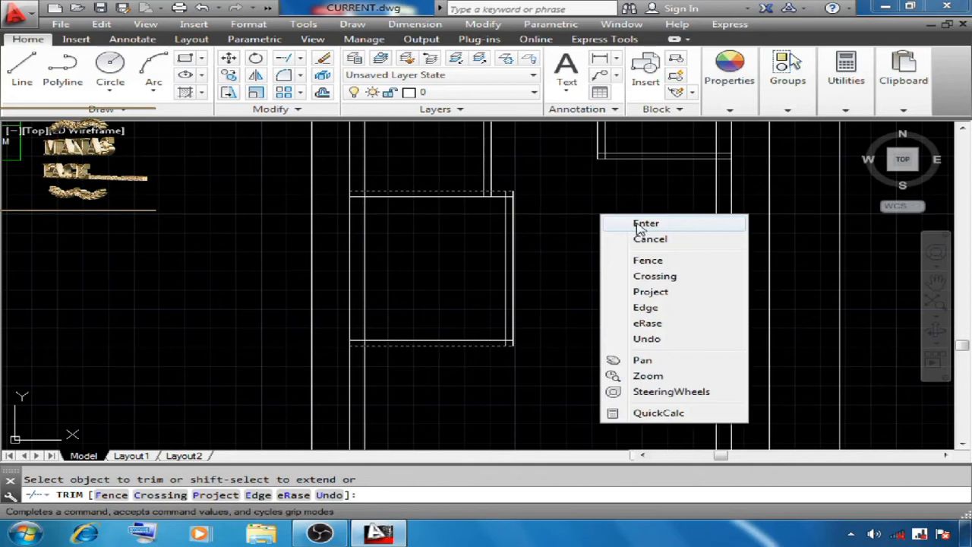
{"action": "left_click", "coordinate": [614, 220]}
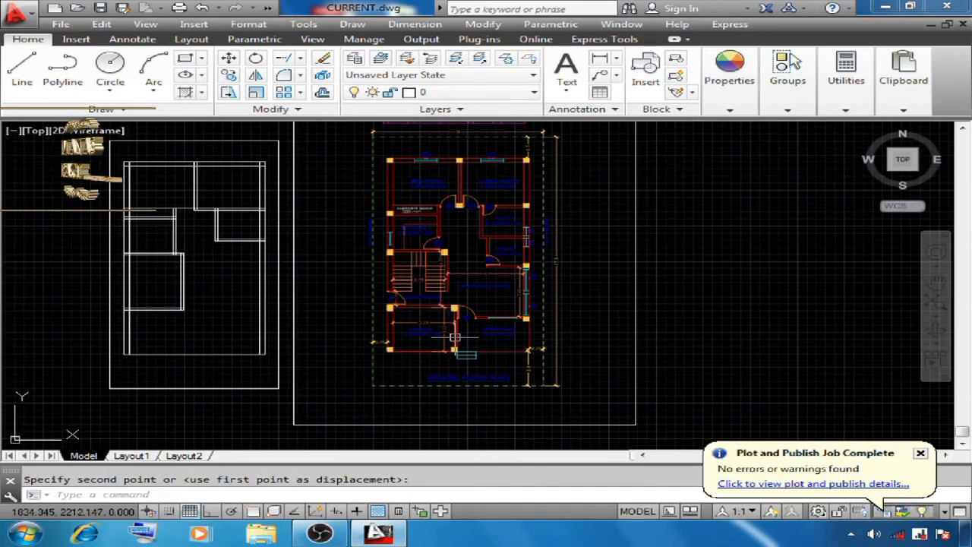
Check the garage in the reference plan and offset the inner line of the left exterior wall 3.25 units to the right.
{"action": "scroll", "coordinate": [429, 334], "scroll_direction": "up", "scroll_amount": 5}
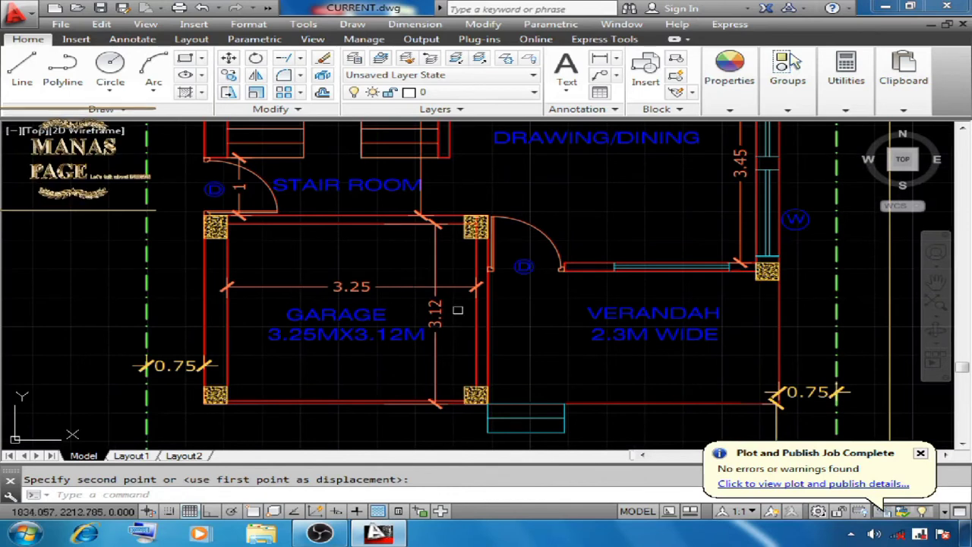
{"action": "middle_click_drag", "start_coordinate": [361, 308], "coordinate": [324, 307]}
{"action": "mouse_move", "coordinate": [263, 355]}
{"action": "middle_mouse_down"}
{"action": "mouse_move", "coordinate": [610, 354]}
{"action": "mouse_move", "coordinate": [939, 322]}
{"action": "middle_mouse_up"}
{"action": "mouse_move", "coordinate": [189, 380]}
{"action": "middle_mouse_down"}
{"action": "mouse_move", "coordinate": [688, 399]}
{"action": "mouse_move", "coordinate": [661, 379]}
{"action": "middle_mouse_up"}
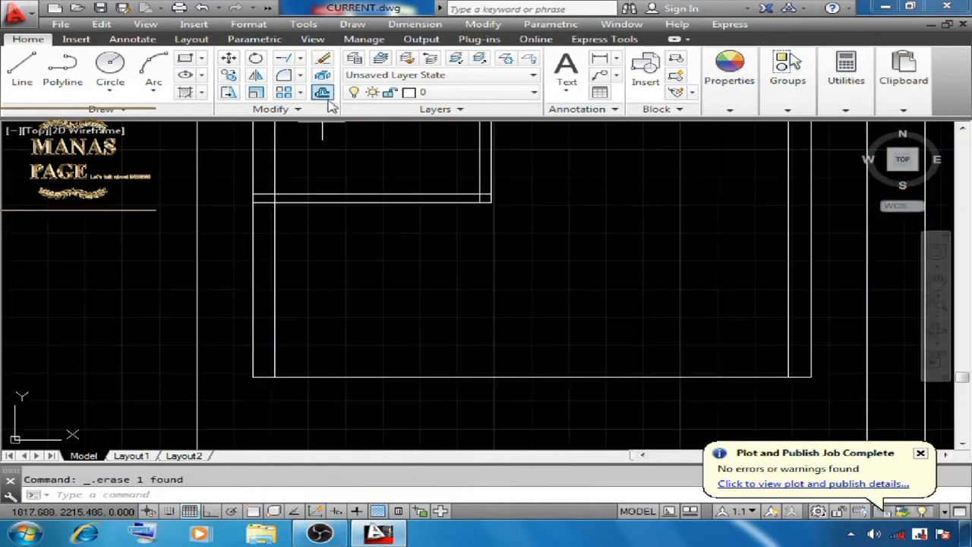
{"action": "left_click", "coordinate": [323, 92]}
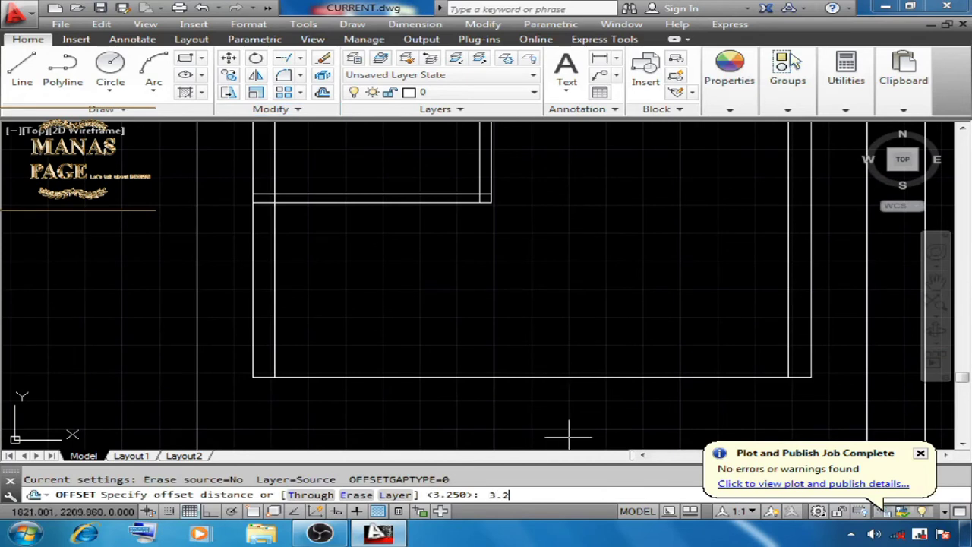
{"action": "key", "text": "Return"}
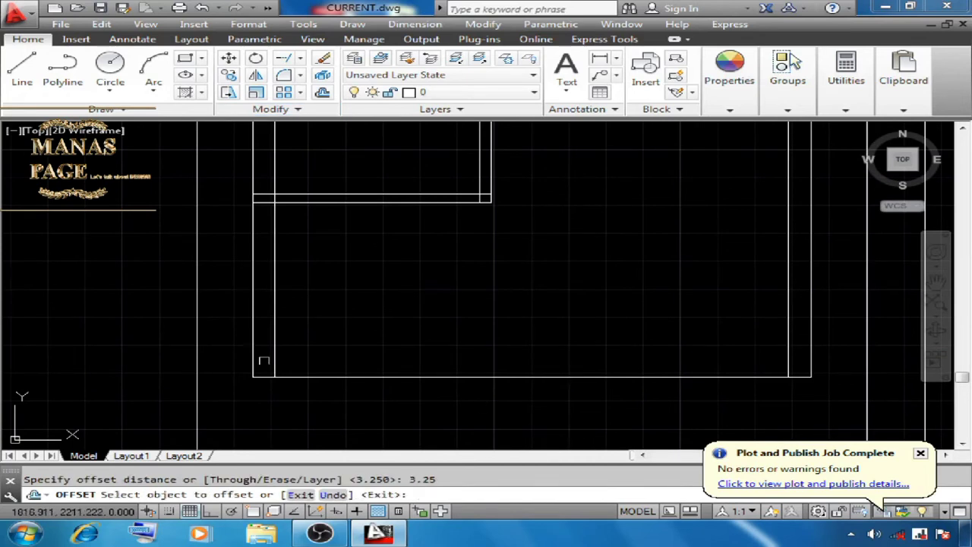
{"action": "left_click", "coordinate": [280, 255]}
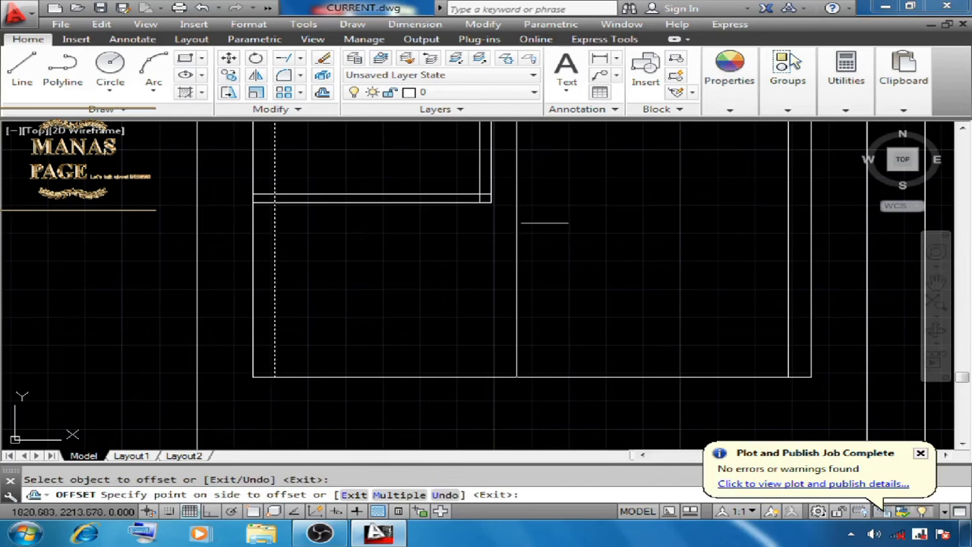
{"action": "left_click", "coordinate": [587, 309]}
{"action": "right_click", "coordinate": [585, 241]}
{"action": "left_click", "coordinate": [613, 249]}
Offset the new vertical garage wall line 0.15 to the right to form the wall thickness.
{"action": "type", "text": "o"}
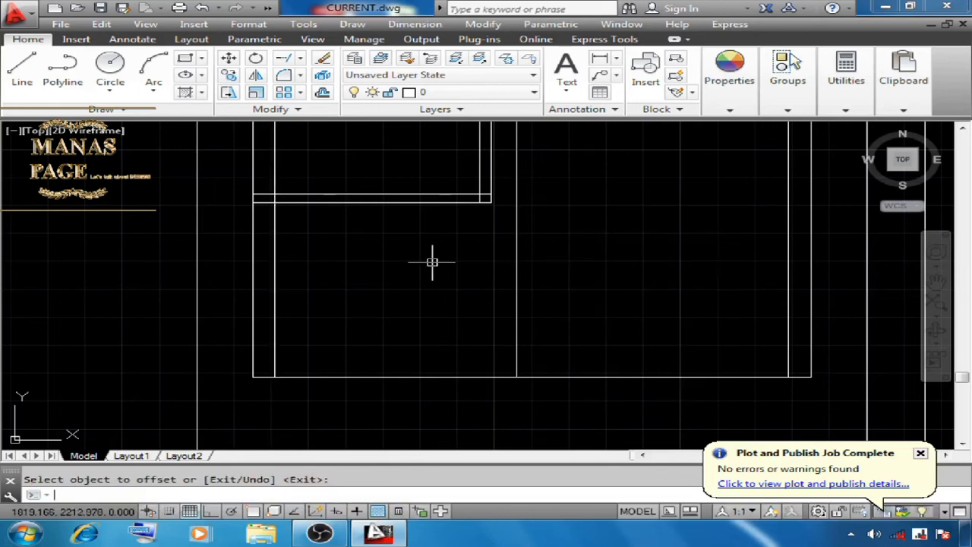
{"action": "key", "text": "Return"}
{"action": "type", "text": ".1"}
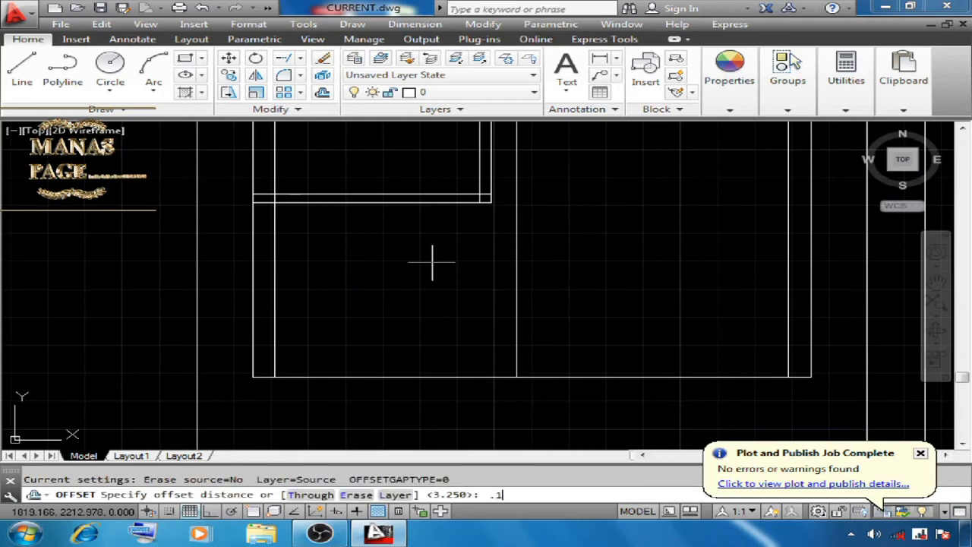
{"action": "type", "text": "5"}
{"action": "key", "text": "Return"}
{"action": "left_click", "coordinate": [515, 239]}
{"action": "right_click", "coordinate": [608, 205]}
{"action": "left_click", "coordinate": [630, 214]}
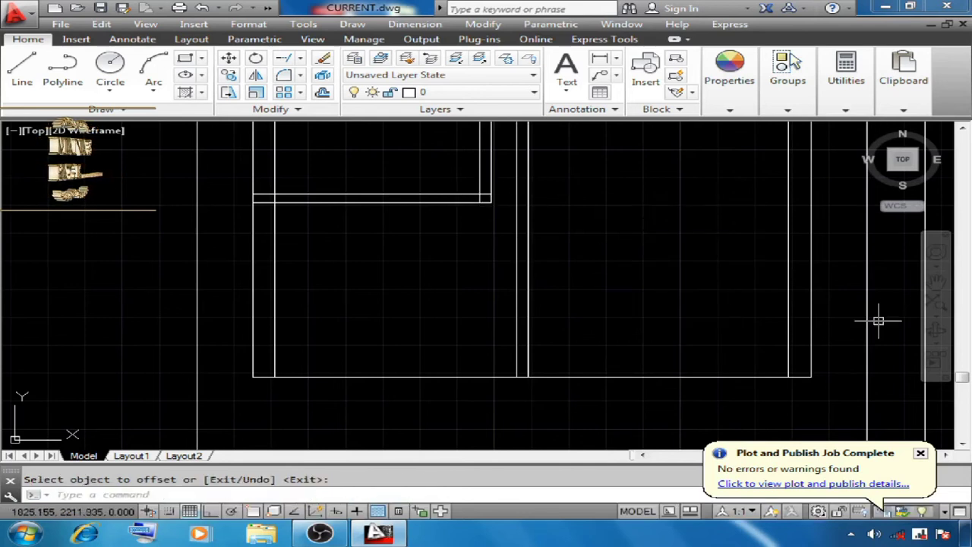
Extend both bottom wall lines of the stair room to the outer line of the garage's new vertical wall.
{"action": "type", "text": "ex"}
{"action": "key", "text": "Return"}
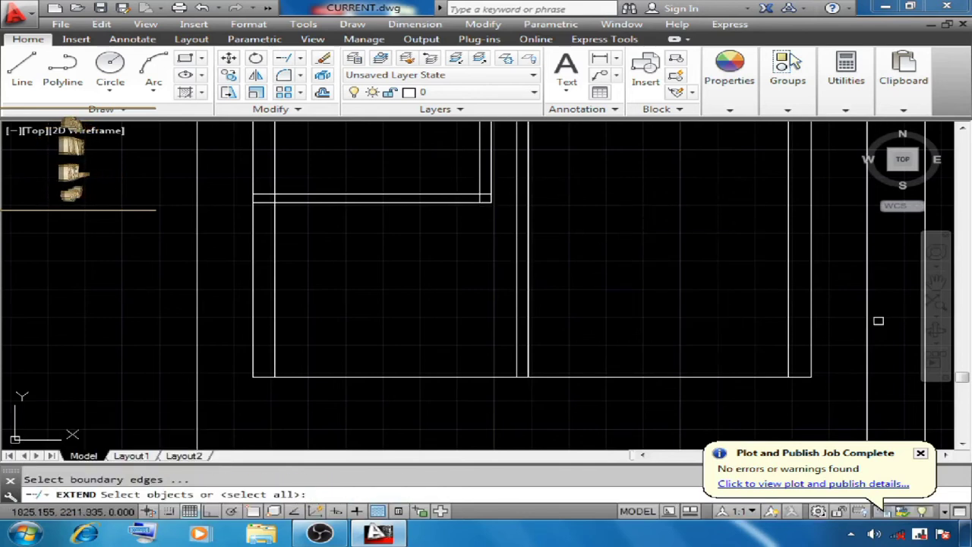
{"action": "left_click", "coordinate": [532, 205]}
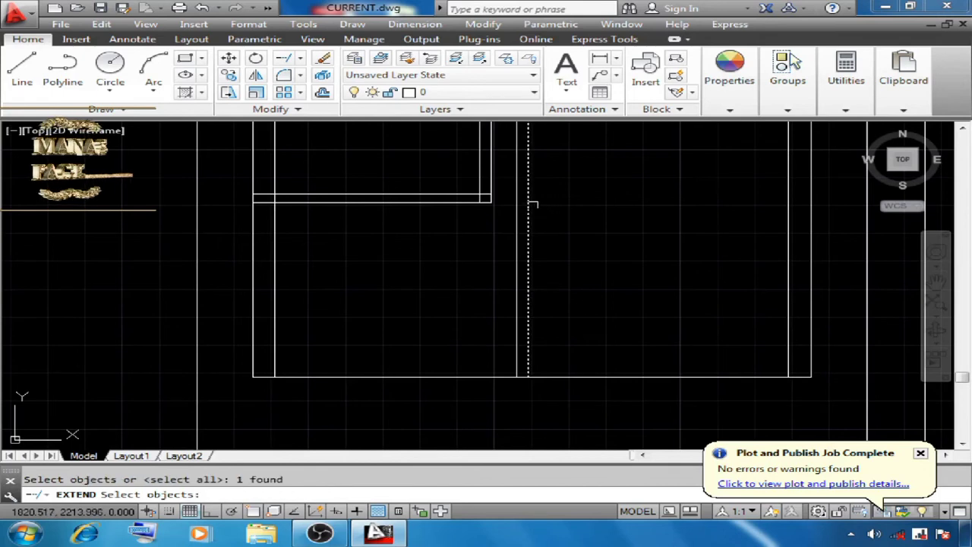
{"action": "key", "text": "Return"}
{"action": "scroll", "coordinate": [484, 188], "scroll_direction": "up", "scroll_amount": 3}
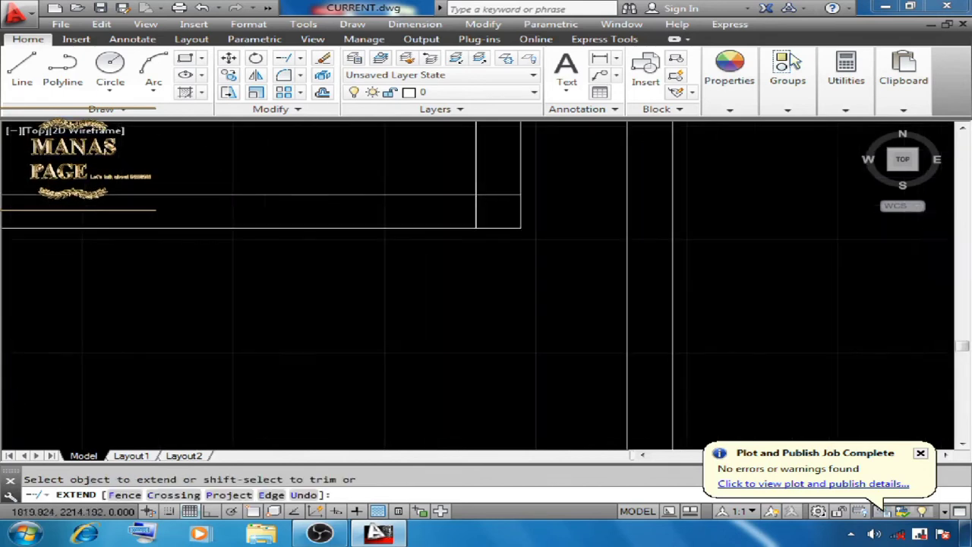
{"action": "left_click", "coordinate": [498, 195]}
{"action": "left_click", "coordinate": [504, 228]}
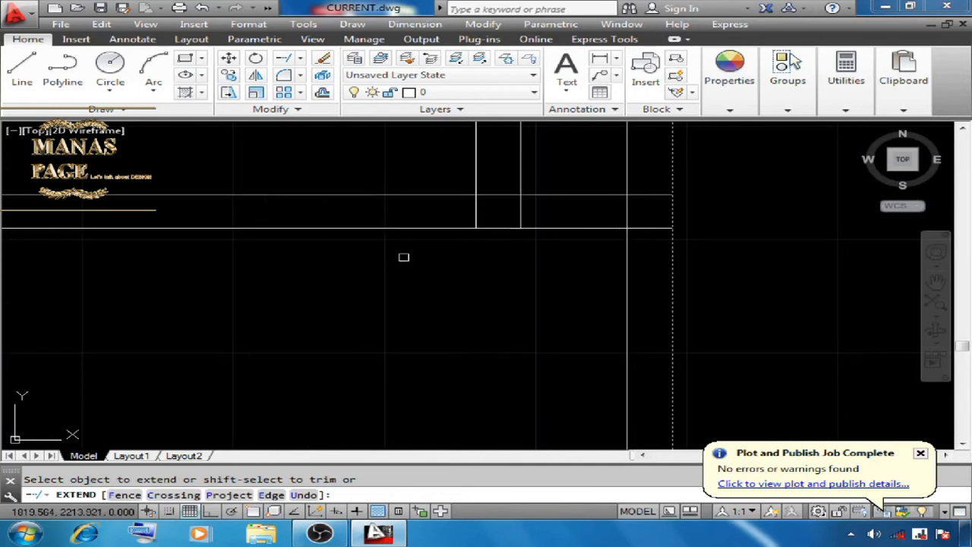
{"action": "right_click", "coordinate": [404, 257]}
{"action": "left_click", "coordinate": [450, 269]}
{"action": "scroll", "coordinate": [456, 262], "scroll_direction": "down", "scroll_amount": 3}
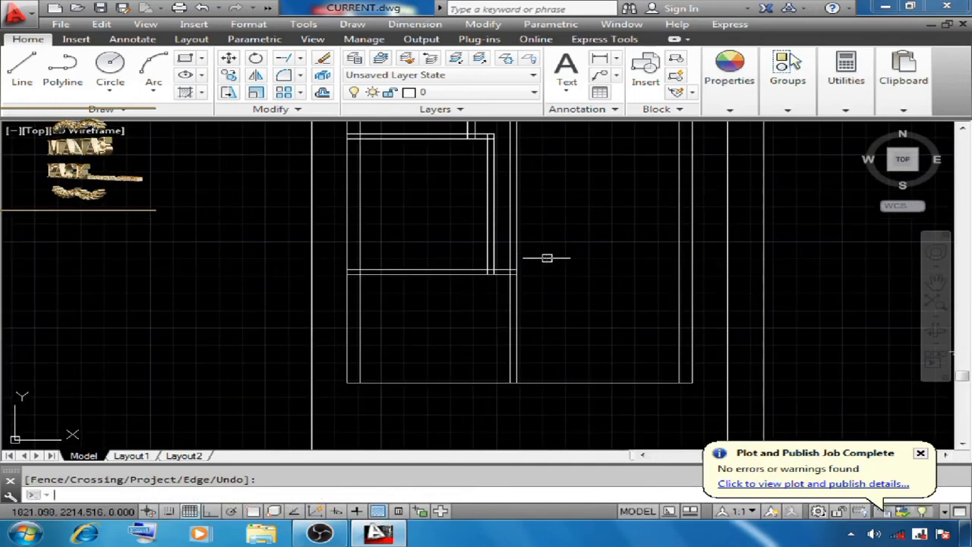
Trim the garage's double vertical wall lines above the upper line of its top wall.
{"action": "type", "text": "TR"}
{"action": "key", "text": "Return"}
{"action": "scroll", "coordinate": [505, 278], "scroll_direction": "up", "scroll_amount": 3}
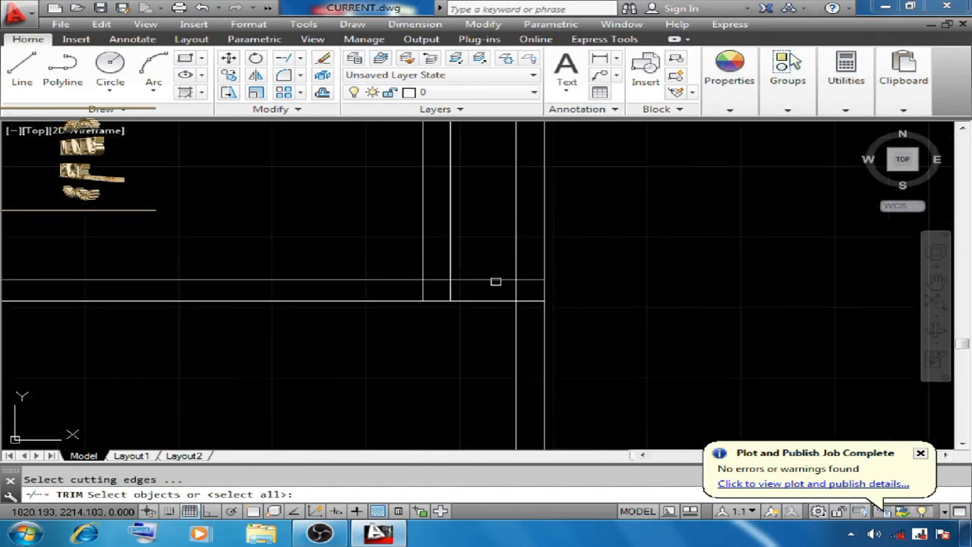
{"action": "left_click", "coordinate": [495, 281]}
{"action": "key", "text": "Return"}
{"action": "left_click", "coordinate": [544, 247]}
{"action": "left_click", "coordinate": [514, 249]}
{"action": "right_click", "coordinate": [568, 228]}
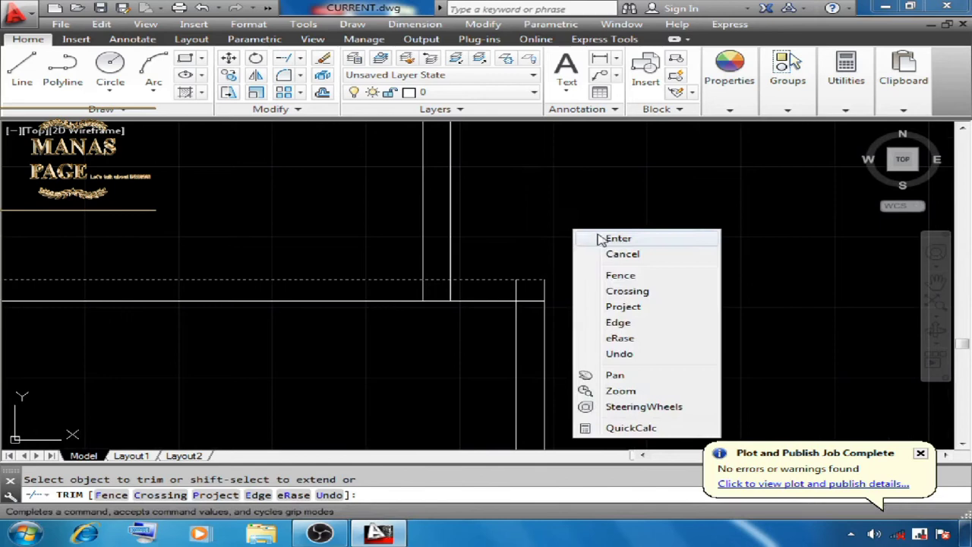
{"action": "left_click", "coordinate": [571, 233]}
{"action": "scroll", "coordinate": [378, 144], "scroll_direction": "down", "scroll_amount": 4}
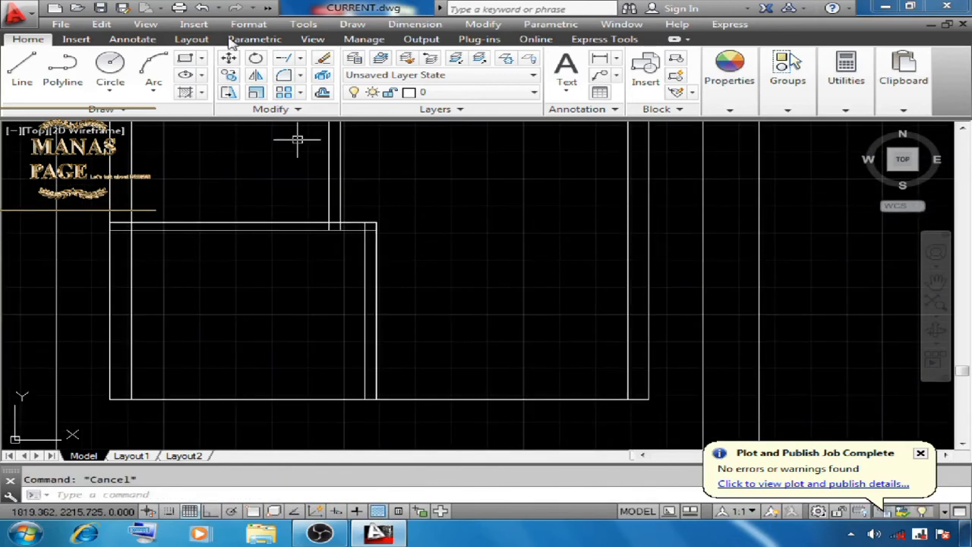
Offset the building's bottom wall line 2.3 units upward for the verandah wall.
{"action": "type", "text": "o"}
{"action": "key", "text": "Return"}
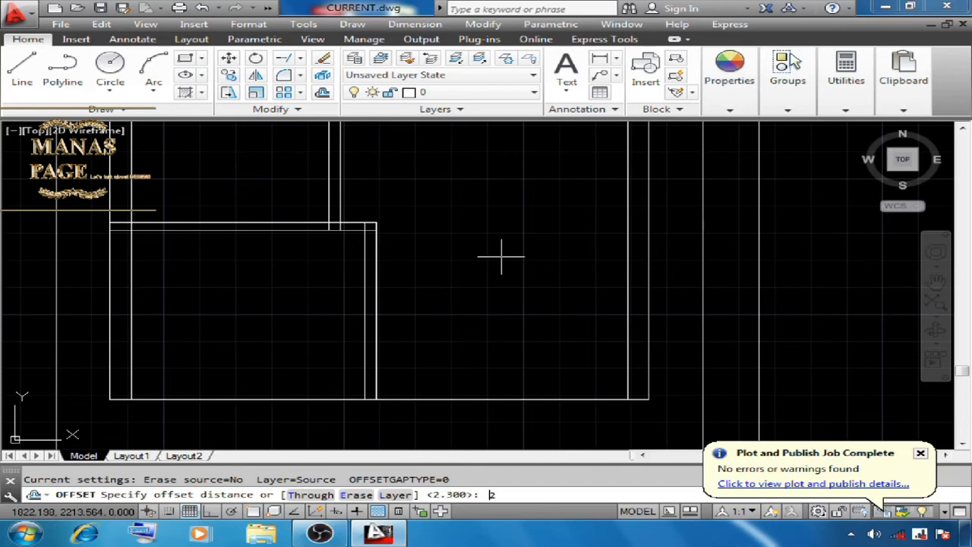
{"action": "type", "text": "2.3"}
{"action": "key", "text": "Return"}
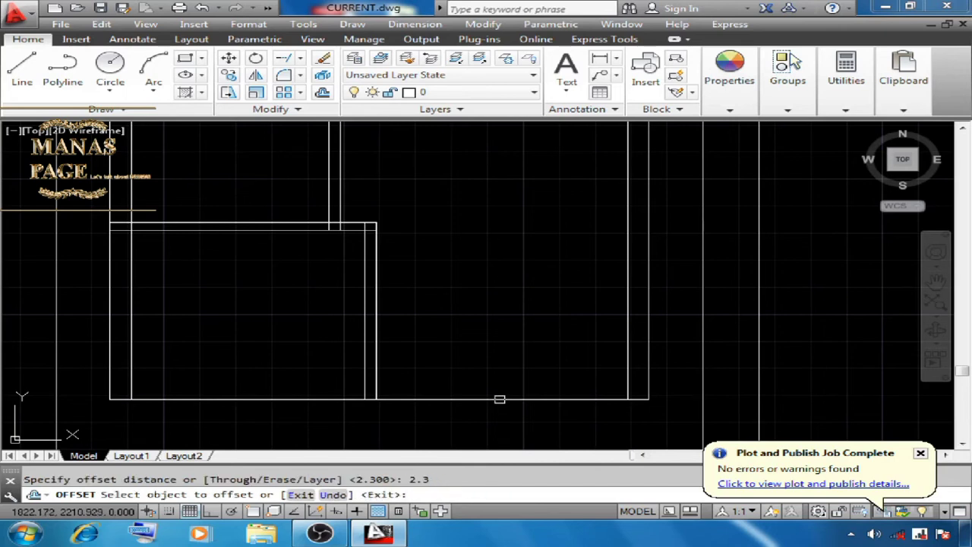
{"action": "left_click", "coordinate": [499, 399]}
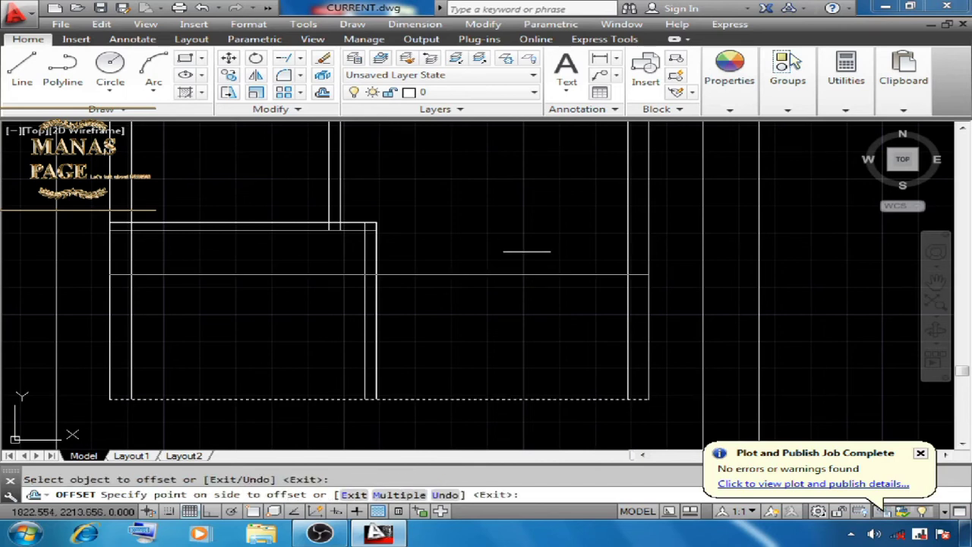
{"action": "right_click", "coordinate": [480, 186]}
{"action": "left_click", "coordinate": [496, 195]}
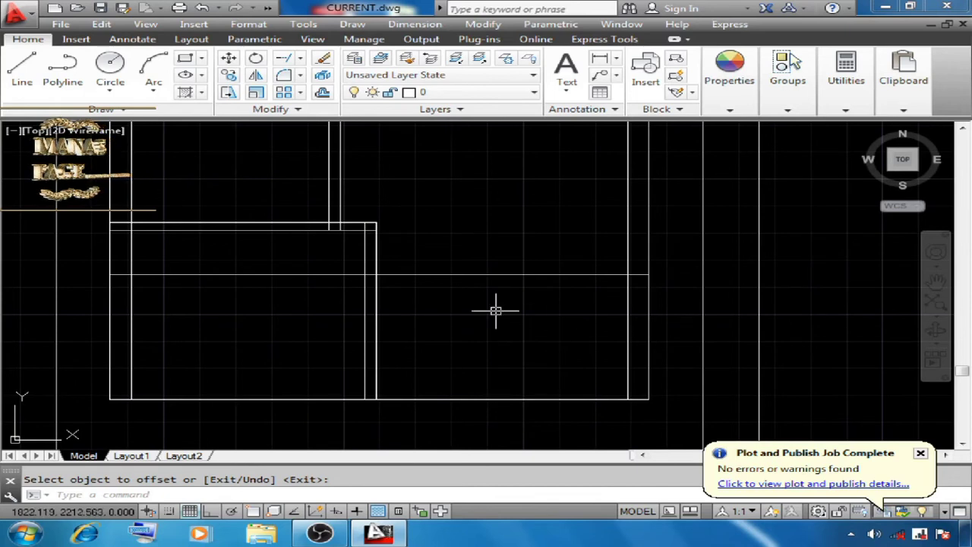
Offset the new horizontal verandah wall line 0.15 upward to form the wall thickness.
{"action": "key", "text": "Return"}
{"action": "key", "text": "Return"}
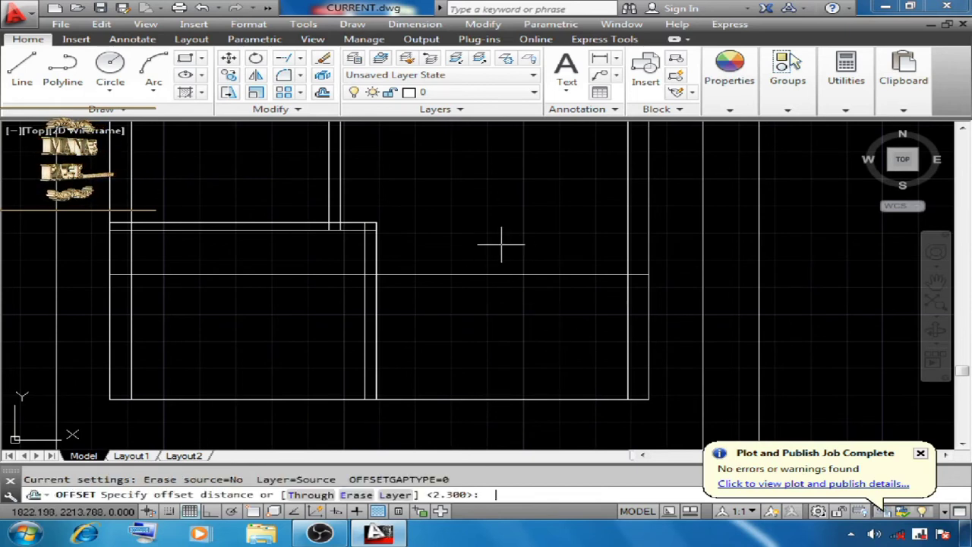
{"action": "type", "text": ".15"}
{"action": "key", "text": "Return"}
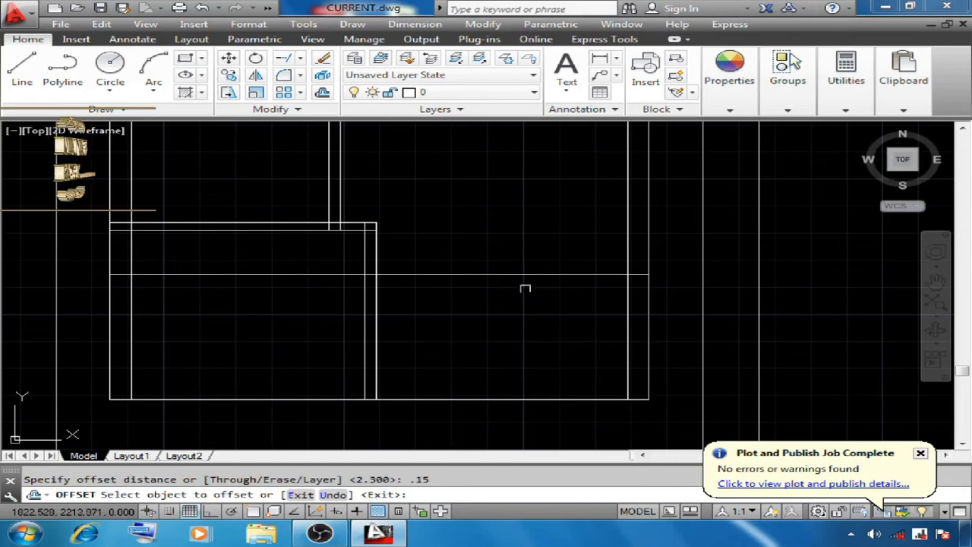
{"action": "left_click", "coordinate": [530, 274]}
{"action": "left_click", "coordinate": [527, 280]}
{"action": "left_click", "coordinate": [533, 277]}
{"action": "left_click", "coordinate": [530, 228]}
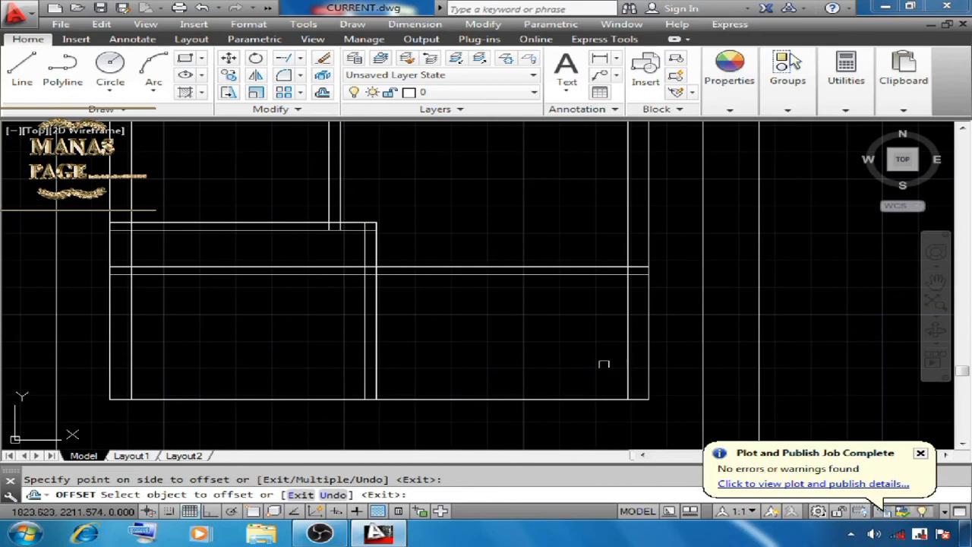
{"action": "right_click", "coordinate": [433, 193]}
{"action": "left_click", "coordinate": [466, 202]}
Trim both verandah wall lines where they cross the garage, up to the outer line of the garage's right wall.
{"action": "type", "text": "TR"}
{"action": "key", "text": "Return"}
{"action": "left_click", "coordinate": [375, 289]}
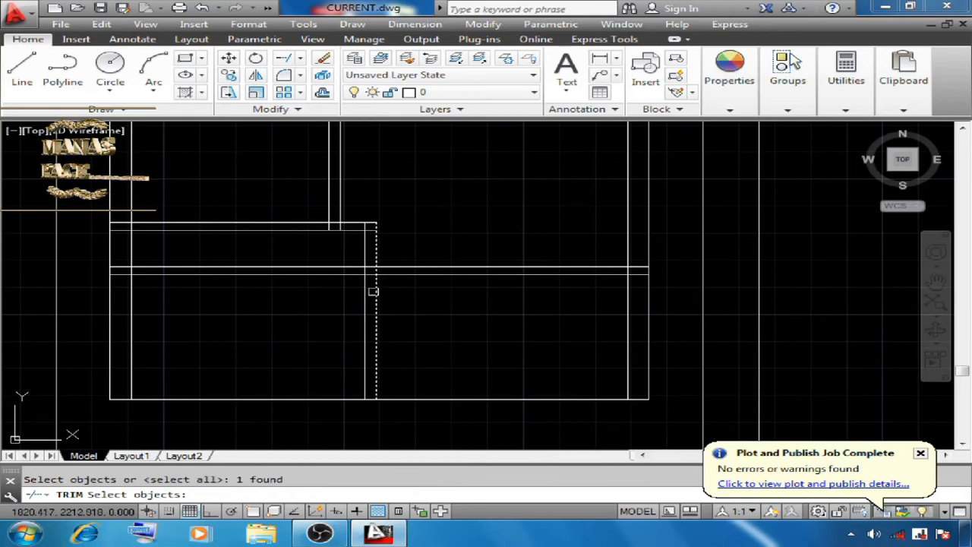
{"action": "key", "text": "Return"}
{"action": "left_click", "coordinate": [350, 268]}
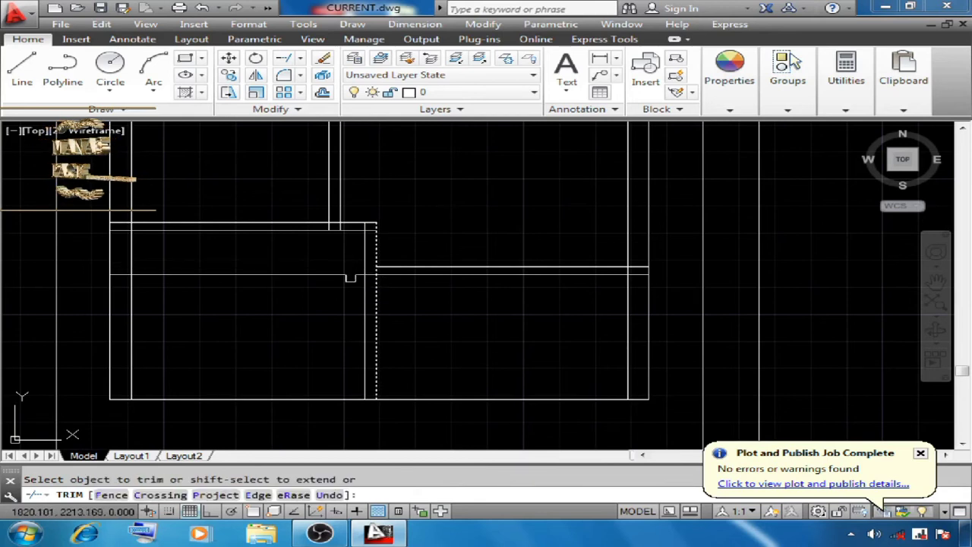
{"action": "right_click", "coordinate": [425, 219]}
{"action": "left_click", "coordinate": [450, 225]}
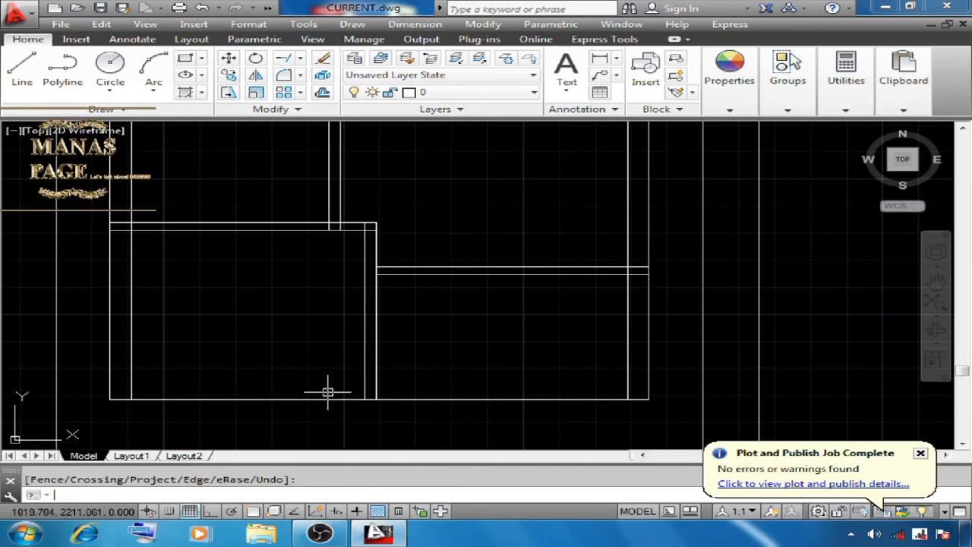
Offset the building's bottom wall line 0.05 upward along the garage front.
{"action": "key", "text": "Return"}
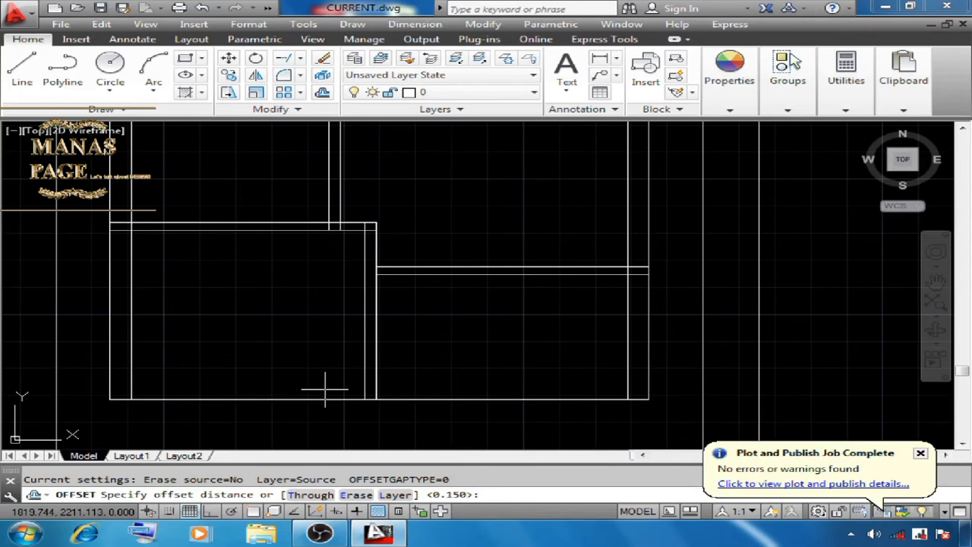
{"action": "type", "text": ".05"}
{"action": "key", "text": "Return"}
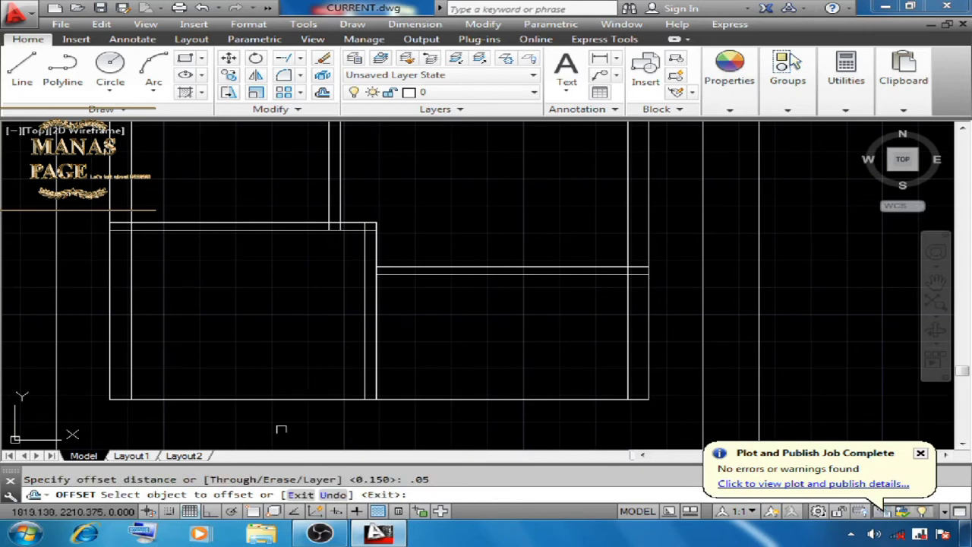
{"action": "left_click", "coordinate": [294, 396]}
{"action": "right_click", "coordinate": [282, 295]}
{"action": "left_click", "coordinate": [319, 316]}
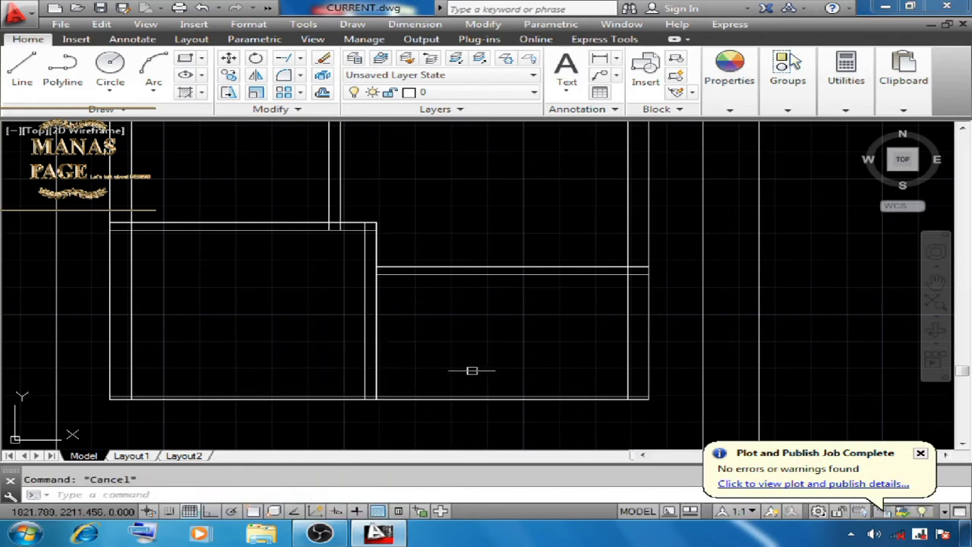
Trim the new bottom line so it only runs between the inner lines of the garage's side walls.
{"action": "type", "text": "TR"}
{"action": "key", "text": "Return"}
{"action": "left_click", "coordinate": [132, 354]}
{"action": "left_click", "coordinate": [362, 373]}
{"action": "key", "text": "Return"}
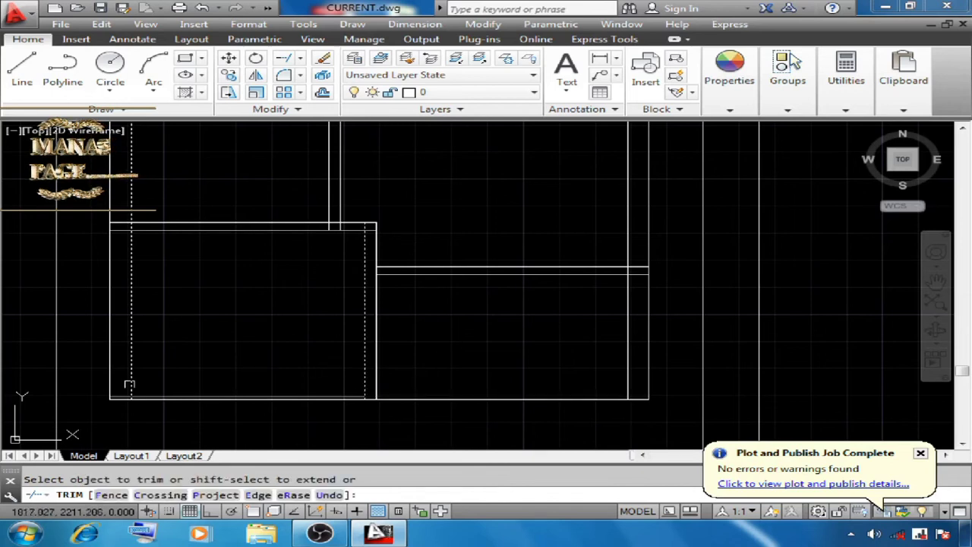
{"action": "scroll", "coordinate": [115, 401], "scroll_direction": "up", "scroll_amount": 4}
{"action": "scroll", "coordinate": [182, 357], "scroll_direction": "down", "scroll_amount": 4}
{"action": "right_click", "coordinate": [279, 294]}
{"action": "left_click", "coordinate": [286, 302]}
Add a linear dimension from the garage's bottom line to the lower line of its top wall.
{"action": "left_click", "coordinate": [430, 29]}
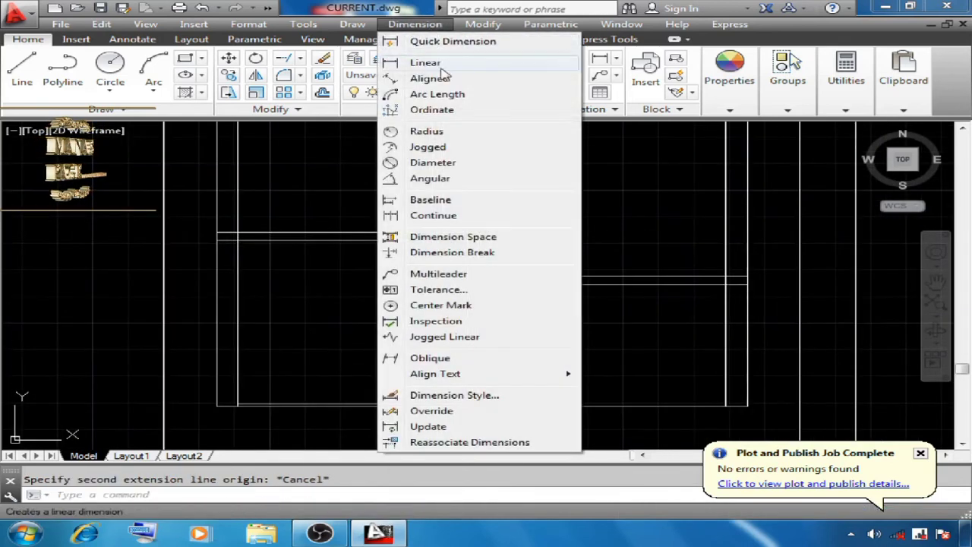
{"action": "left_click", "coordinate": [414, 61]}
{"action": "scroll", "coordinate": [228, 399], "scroll_direction": "up", "scroll_amount": 3}
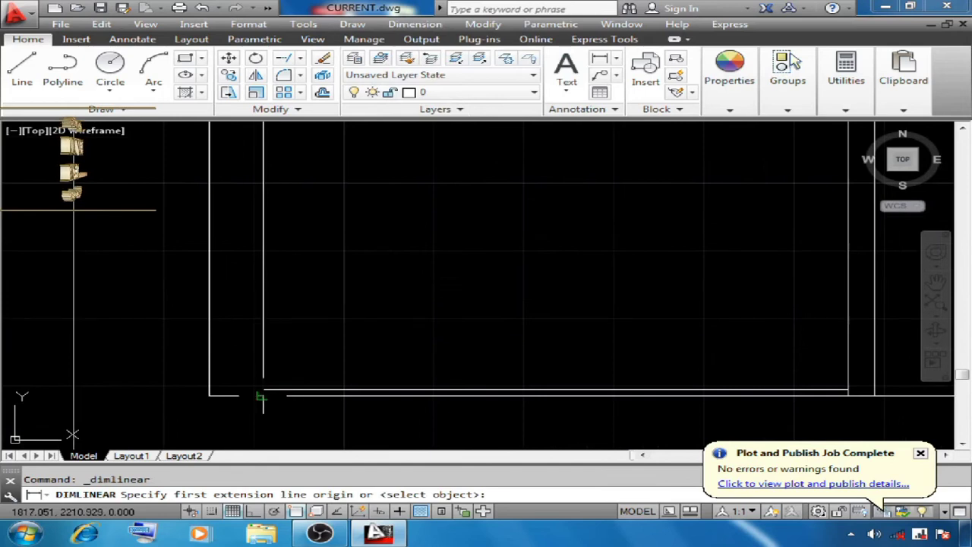
{"action": "left_click", "coordinate": [263, 396]}
{"action": "scroll", "coordinate": [341, 429], "scroll_direction": "down", "scroll_amount": 4}
{"action": "scroll", "coordinate": [335, 288], "scroll_direction": "up", "scroll_amount": 2}
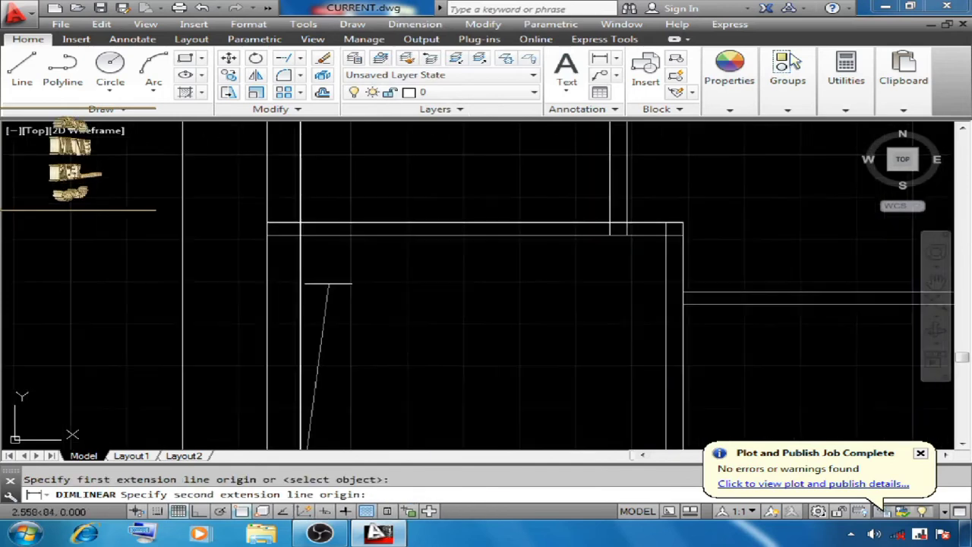
{"action": "left_click", "coordinate": [307, 236]}
{"action": "scroll", "coordinate": [307, 236], "scroll_direction": "down", "scroll_amount": 2}
{"action": "left_click", "coordinate": [348, 319]}
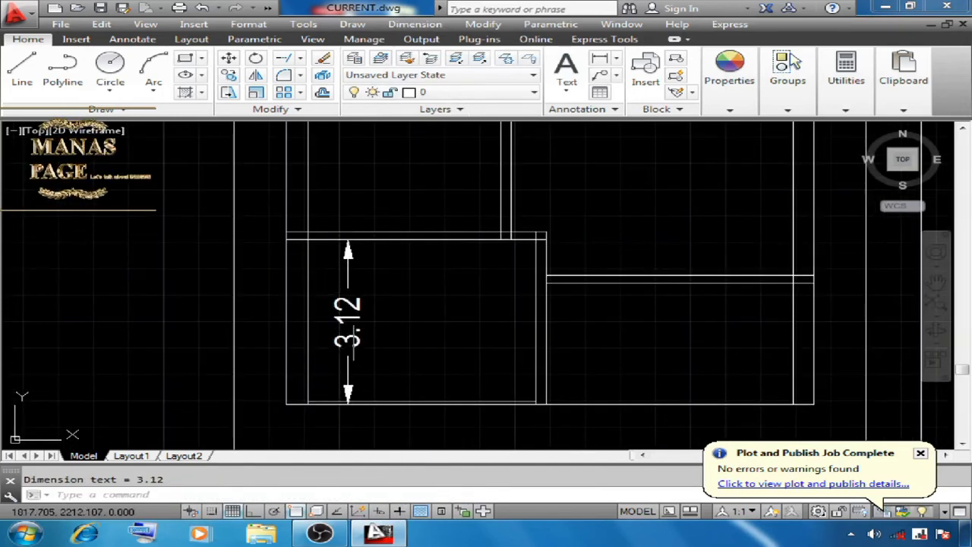
{"action": "middle_click_drag", "start_coordinate": [389, 363], "coordinate": [355, 342]}
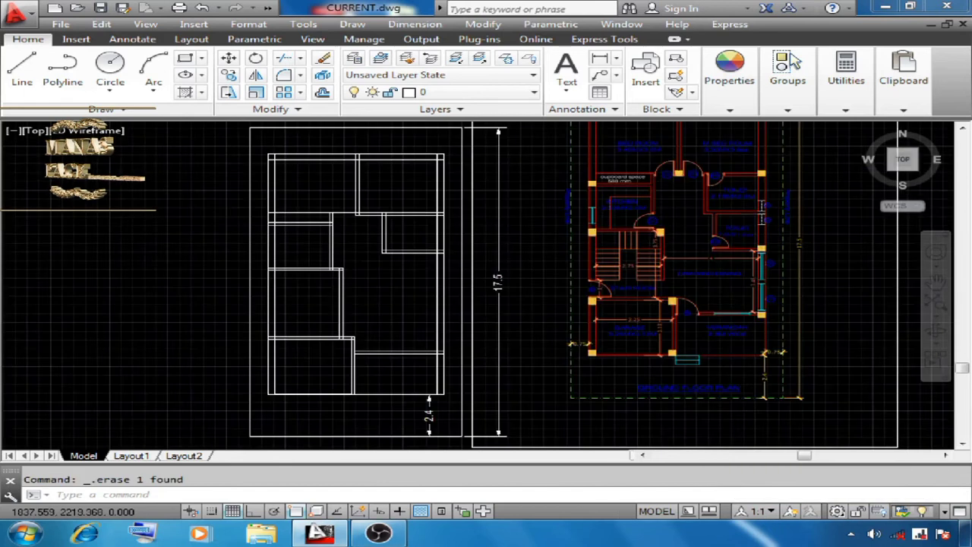
Check the lower toilet's size in the reference plan and offset the right outer wall's inner line 1.8 to the left.
{"action": "scroll", "coordinate": [763, 210], "scroll_direction": "up", "scroll_amount": 5}
{"action": "middle_click_drag", "start_coordinate": [654, 263], "coordinate": [605, 291]}
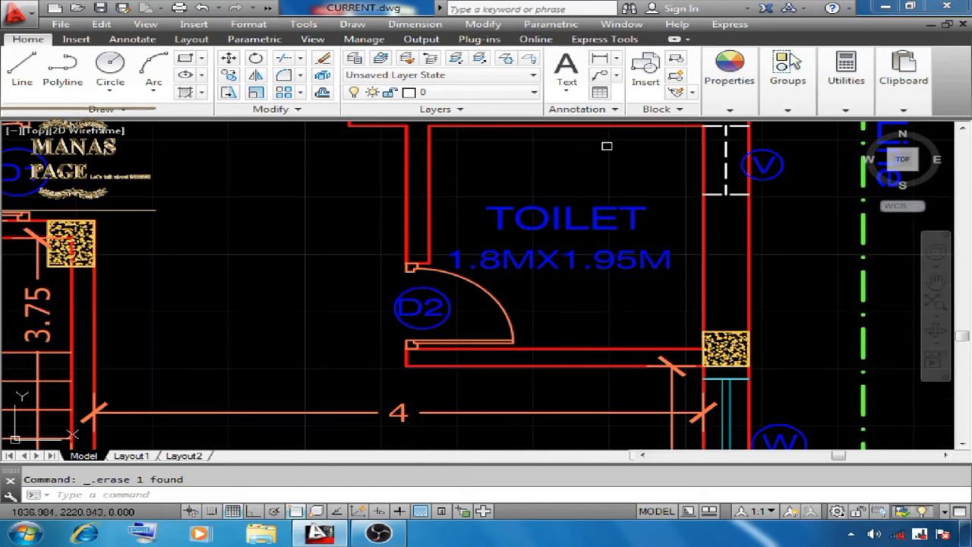
{"action": "scroll", "coordinate": [586, 353], "scroll_direction": "down", "scroll_amount": 2}
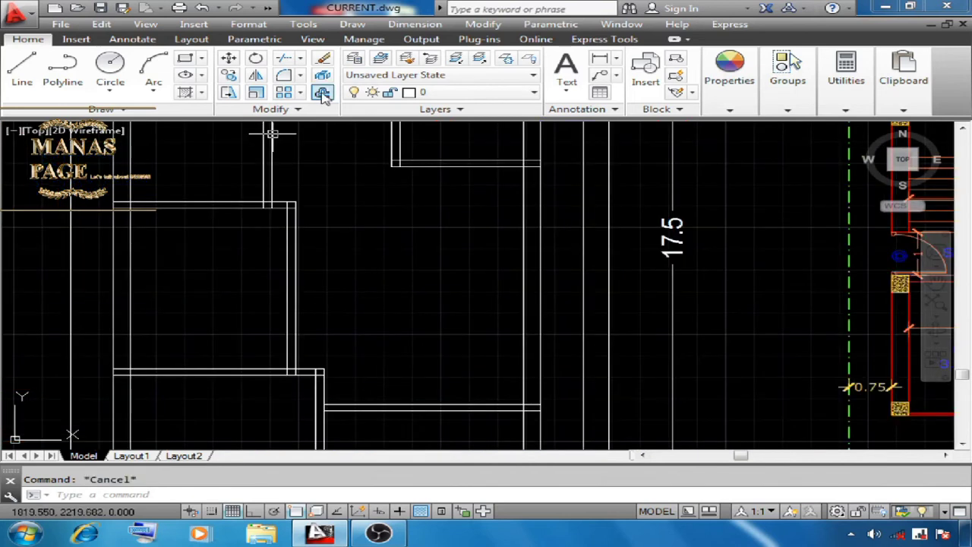
{"action": "type", "text": "o"}
{"action": "key", "text": "Return"}
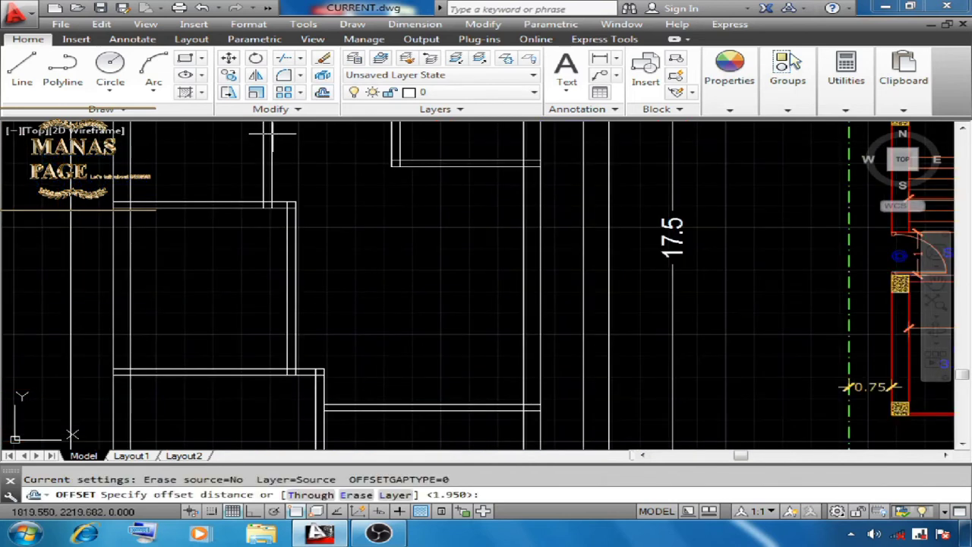
{"action": "type", "text": "1."}
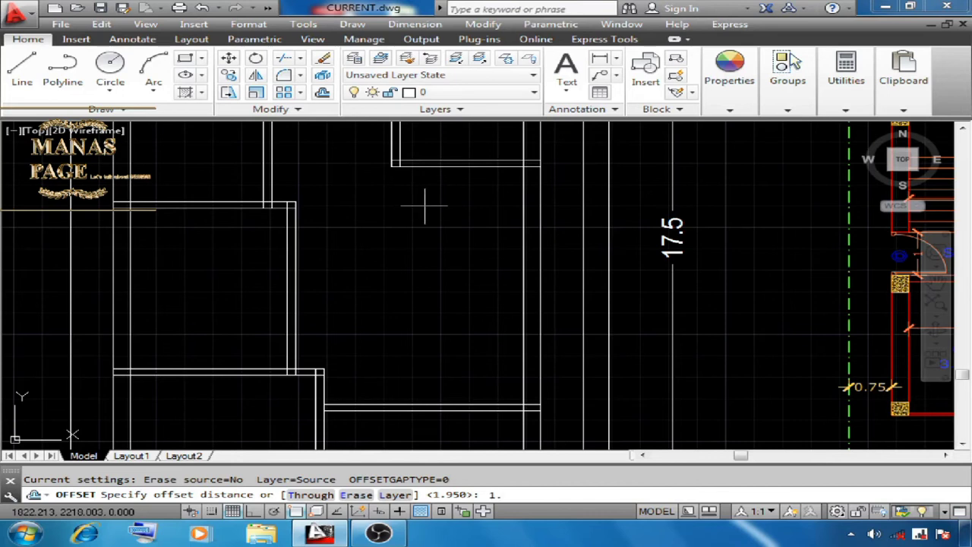
{"action": "type", "text": "8"}
{"action": "key", "text": "Return"}
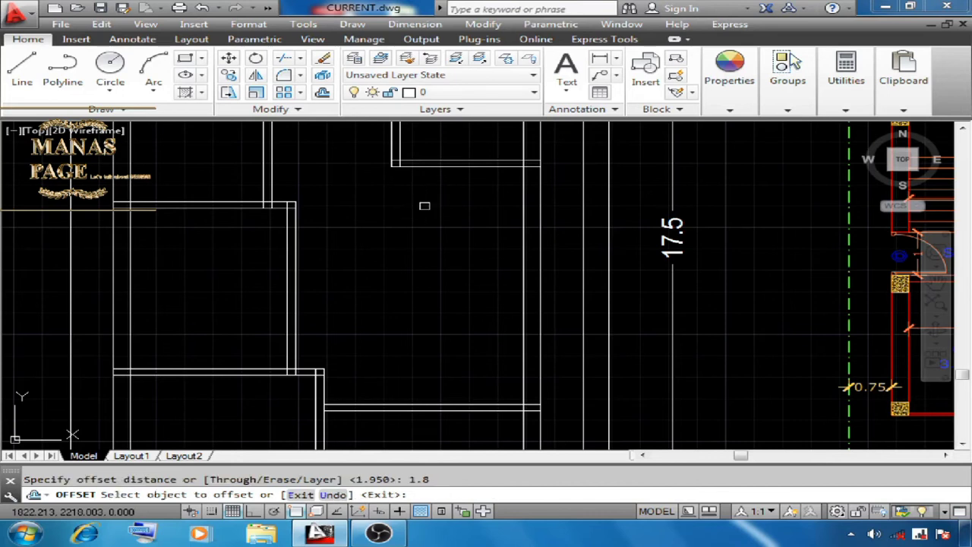
{"action": "left_click", "coordinate": [524, 207]}
{"action": "left_click", "coordinate": [355, 222]}
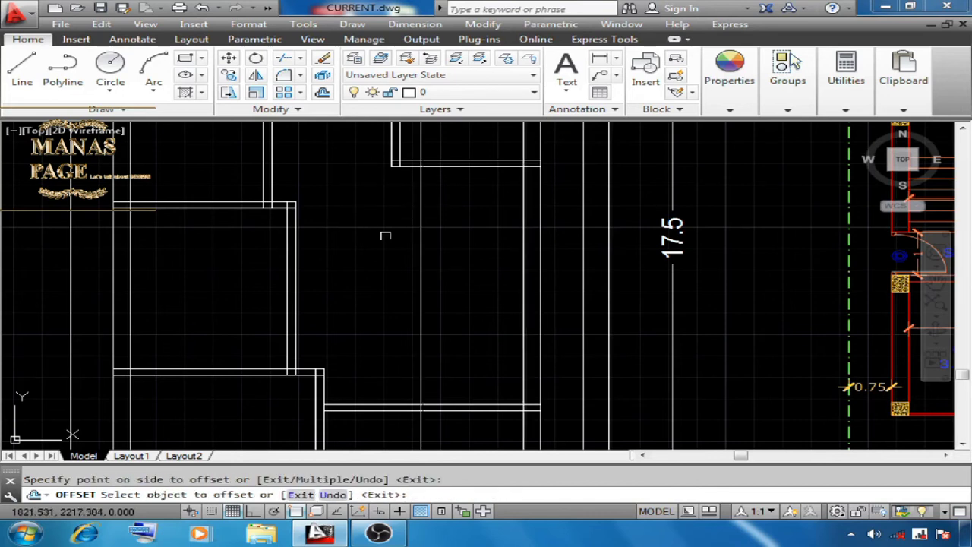
{"action": "right_click", "coordinate": [352, 195]}
{"action": "left_click", "coordinate": [388, 203]}
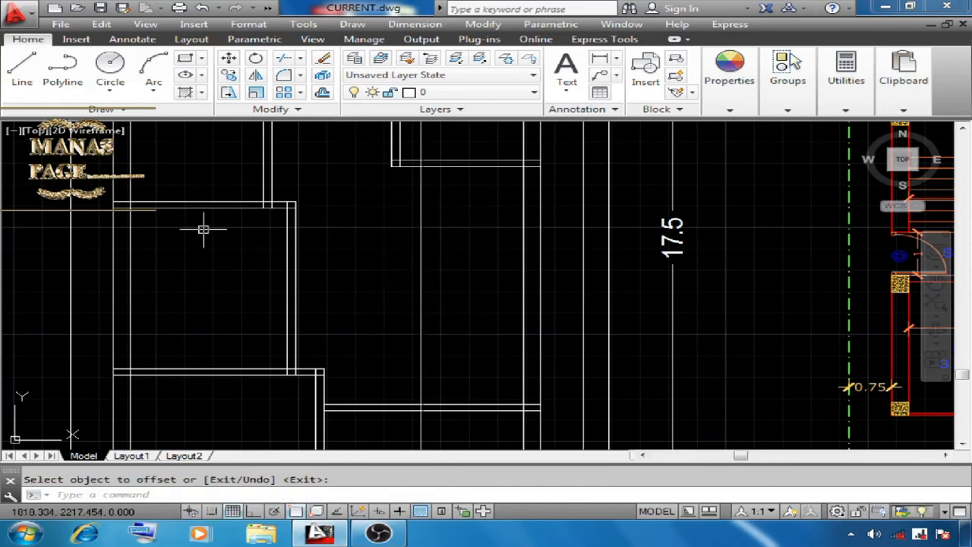
Offset the lower line of the upper toilet's bottom wall 1.95 downward for the second toilet.
{"action": "left_click", "coordinate": [322, 92]}
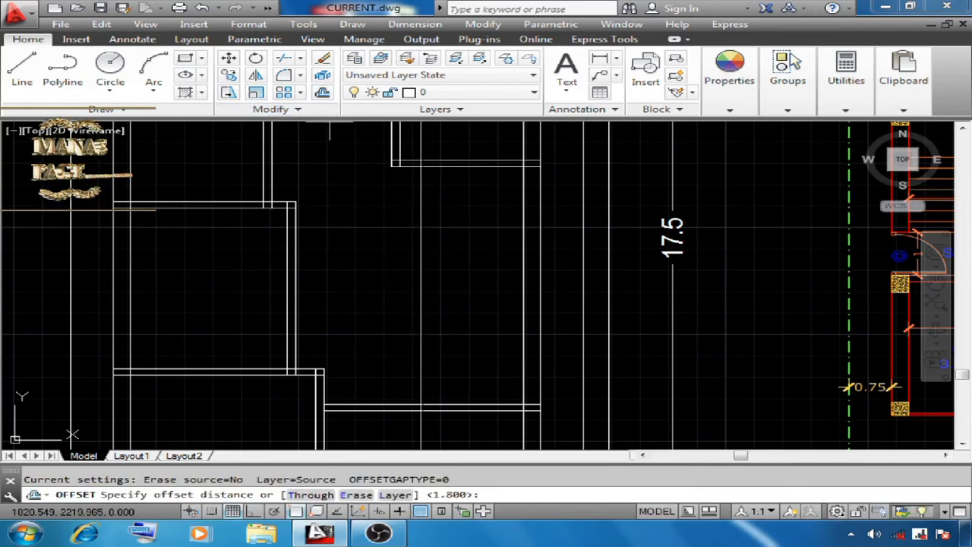
{"action": "type", "text": "1.95"}
{"action": "key", "text": "Return"}
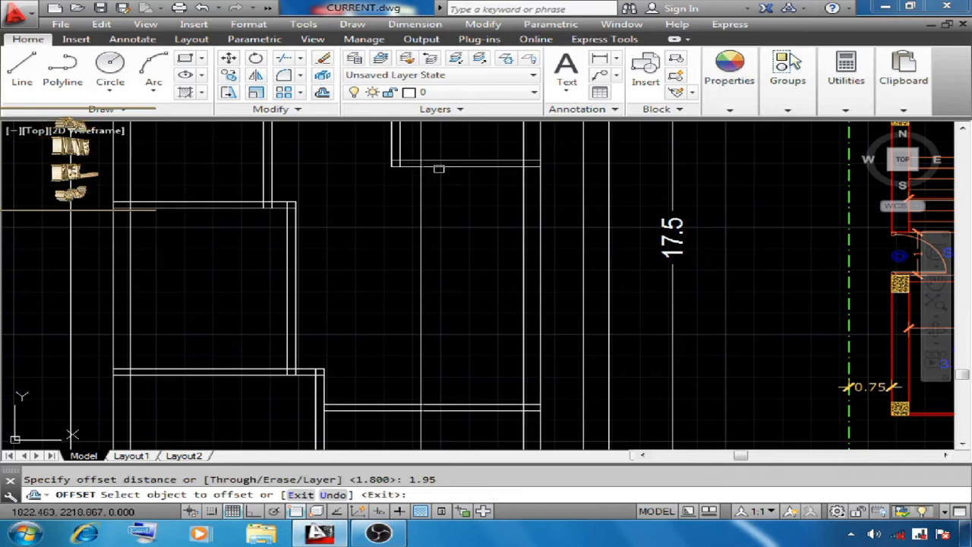
{"action": "left_click", "coordinate": [439, 167]}
{"action": "left_click", "coordinate": [467, 250]}
{"action": "right_click", "coordinate": [472, 232]}
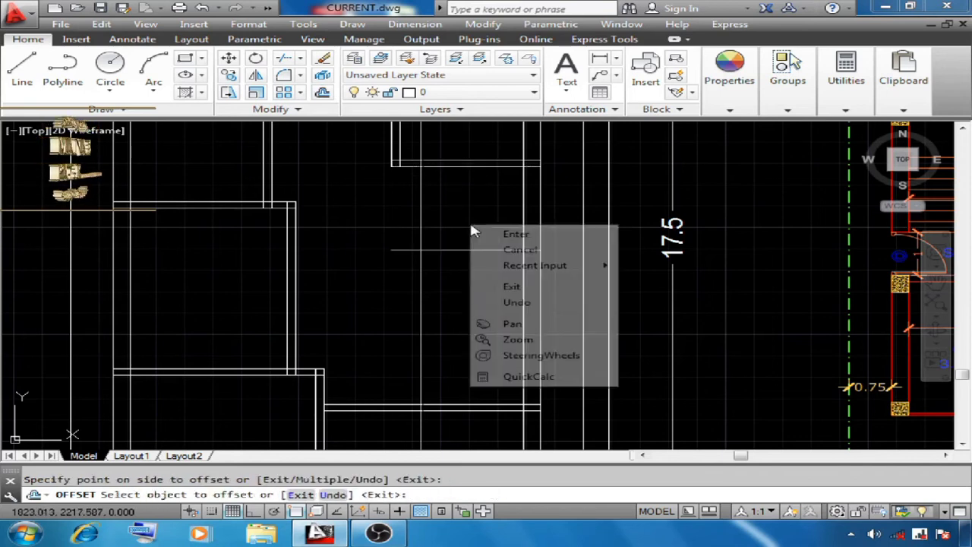
{"action": "left_click", "coordinate": [501, 235]}
{"action": "key", "text": "Escape"}
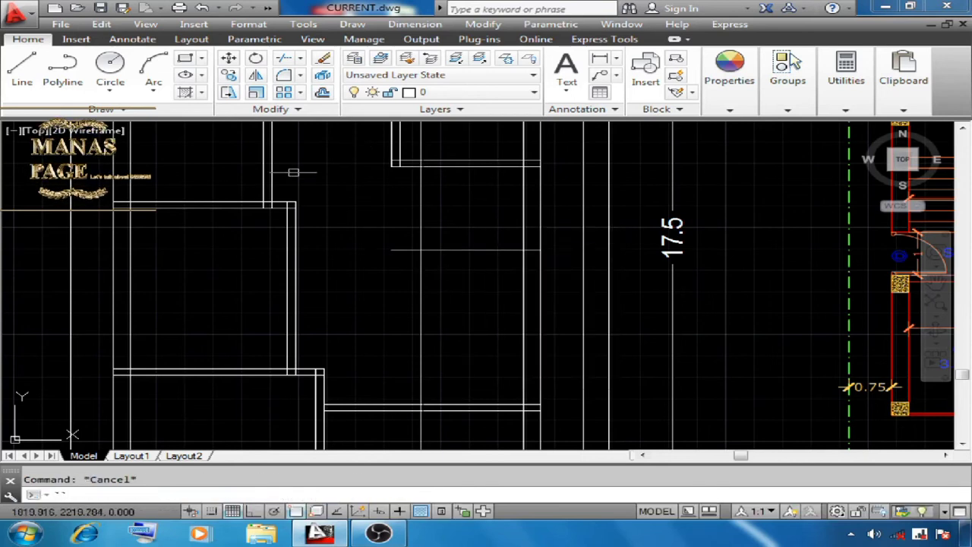
Offset the second toilet's bottom line 0.15 downward and its vertical line 0.15 to the left to form the wall thicknesses.
{"action": "left_click", "coordinate": [322, 92]}
{"action": "type", "text": ".15"}
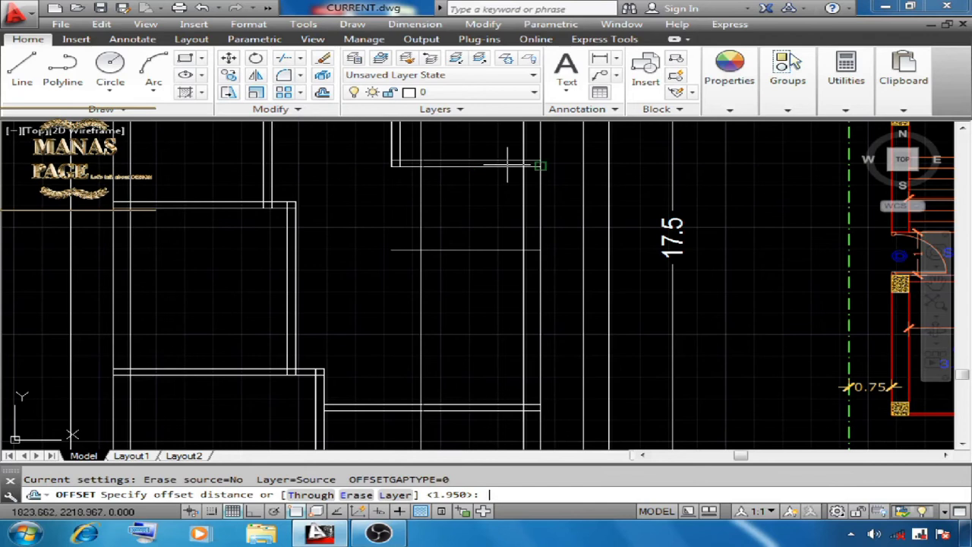
{"action": "key", "text": "Return"}
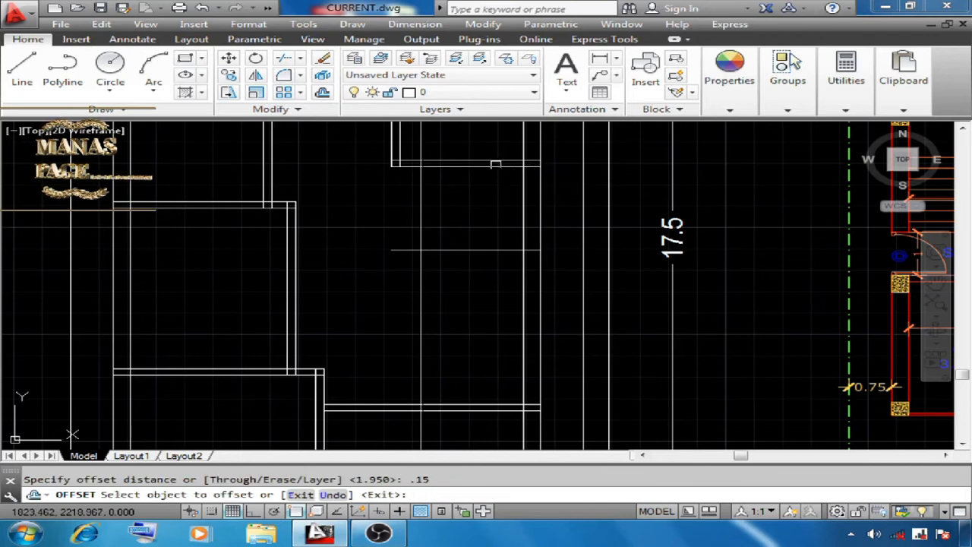
{"action": "left_click", "coordinate": [465, 250]}
{"action": "left_click", "coordinate": [469, 302]}
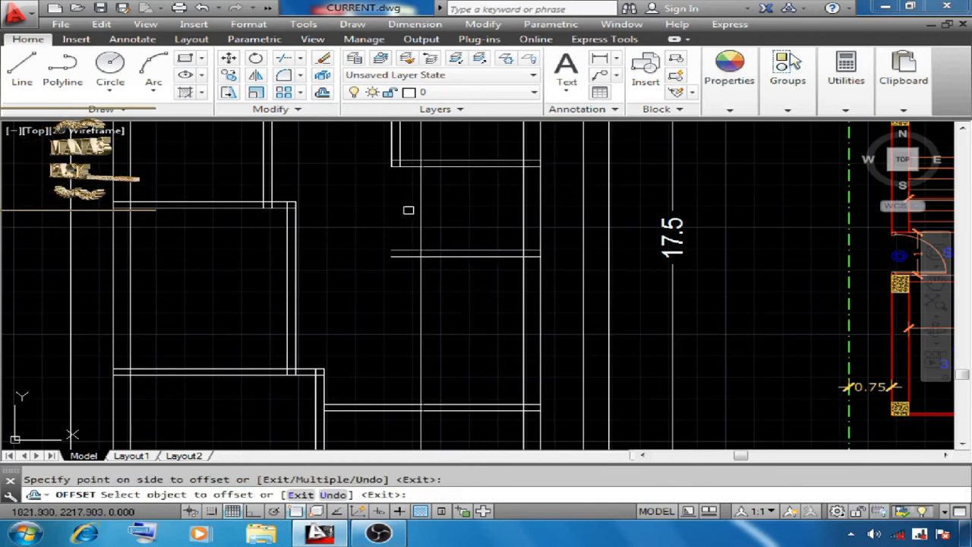
{"action": "left_click", "coordinate": [421, 209]}
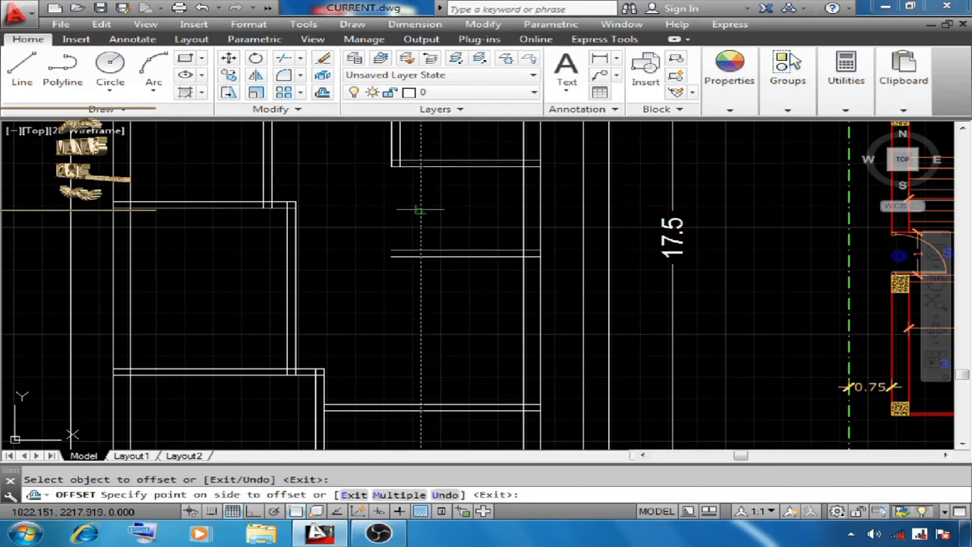
{"action": "left_click", "coordinate": [373, 217]}
{"action": "right_click", "coordinate": [334, 217]}
{"action": "left_click", "coordinate": [382, 230]}
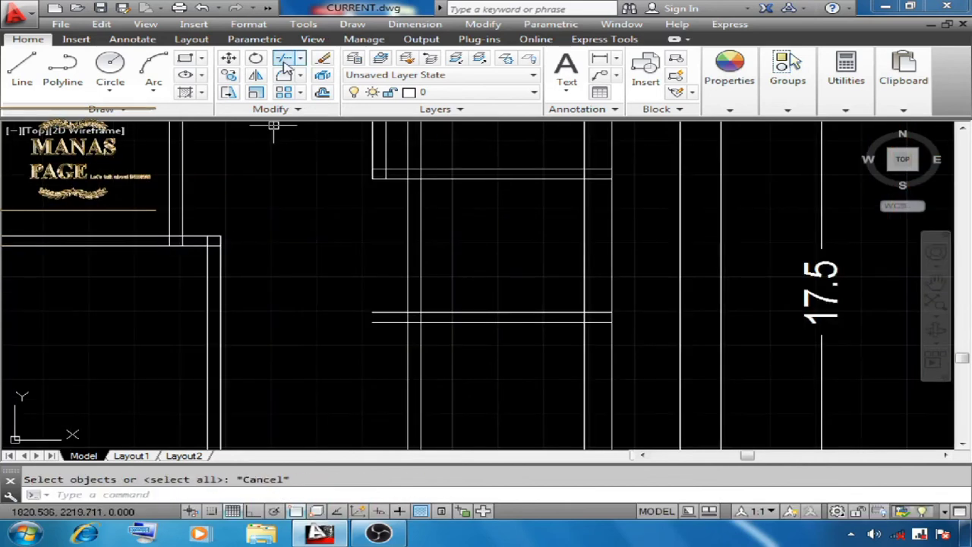
Trim the second toilet's wall lines where they overrun its top wall, left wall and bottom wall.
{"action": "left_click", "coordinate": [285, 60]}
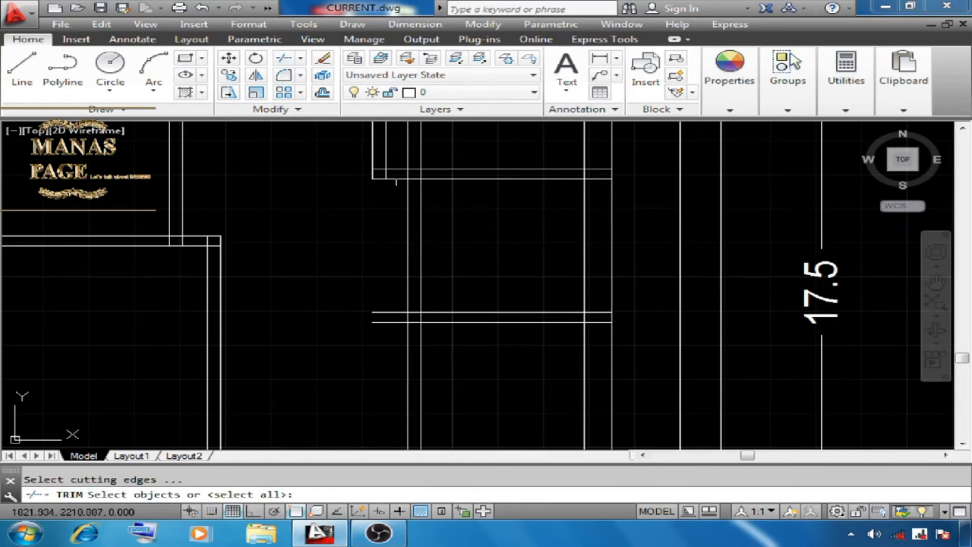
{"action": "left_click", "coordinate": [436, 168]}
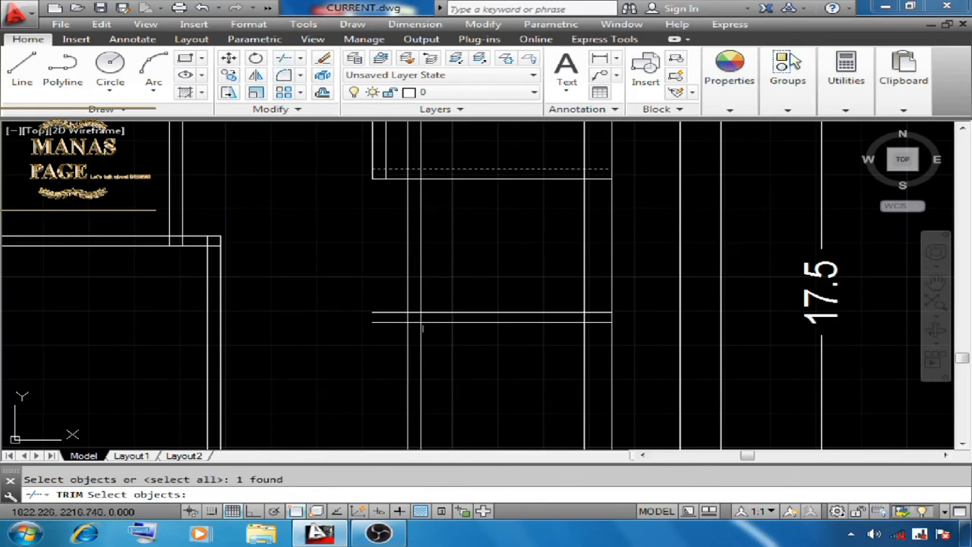
{"action": "left_click", "coordinate": [408, 296]}
{"action": "left_click", "coordinate": [449, 321]}
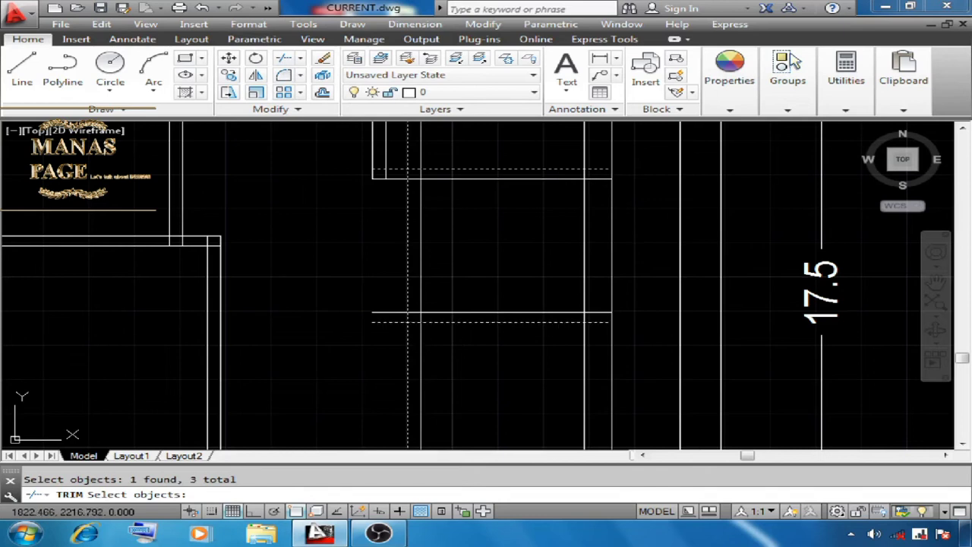
{"action": "key", "text": "Return"}
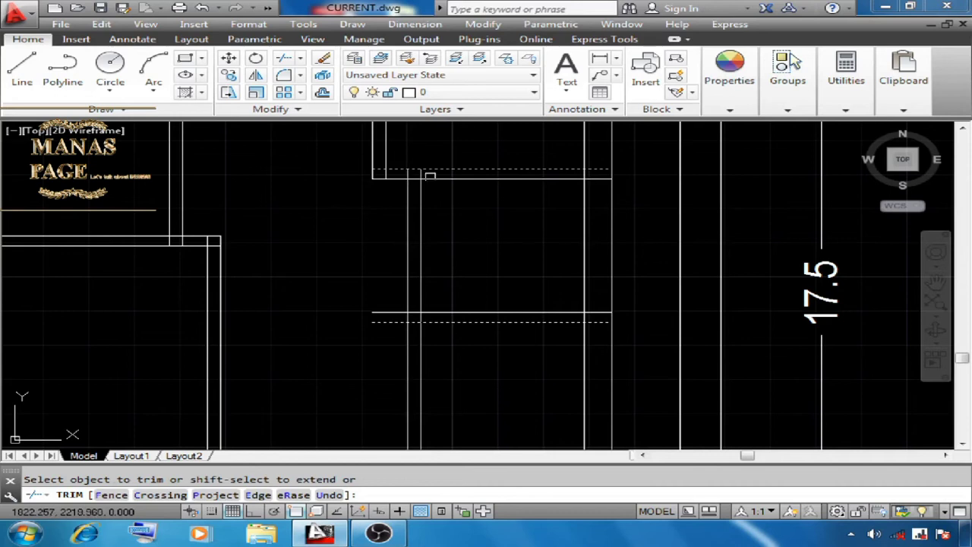
{"action": "left_click", "coordinate": [408, 329]}
{"action": "left_click", "coordinate": [420, 333]}
{"action": "right_click", "coordinate": [339, 234]}
{"action": "left_click", "coordinate": [365, 242]}
Check the drawing/dining room's size in the reference plan and add a linear dimension across the room's width.
{"action": "middle_click_drag", "start_coordinate": [369, 243], "coordinate": [282, 241]}
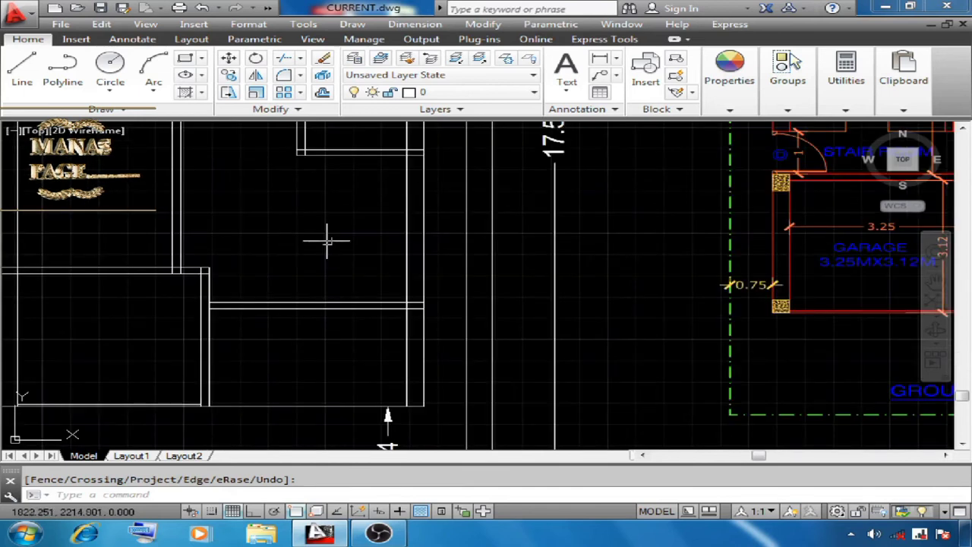
{"action": "mouse_move", "coordinate": [354, 223]}
{"action": "middle_mouse_down"}
{"action": "mouse_move", "coordinate": [220, 258]}
{"action": "mouse_move", "coordinate": [3, 293]}
{"action": "middle_mouse_up"}
{"action": "middle_click_drag", "start_coordinate": [487, 251], "coordinate": [476, 358]}
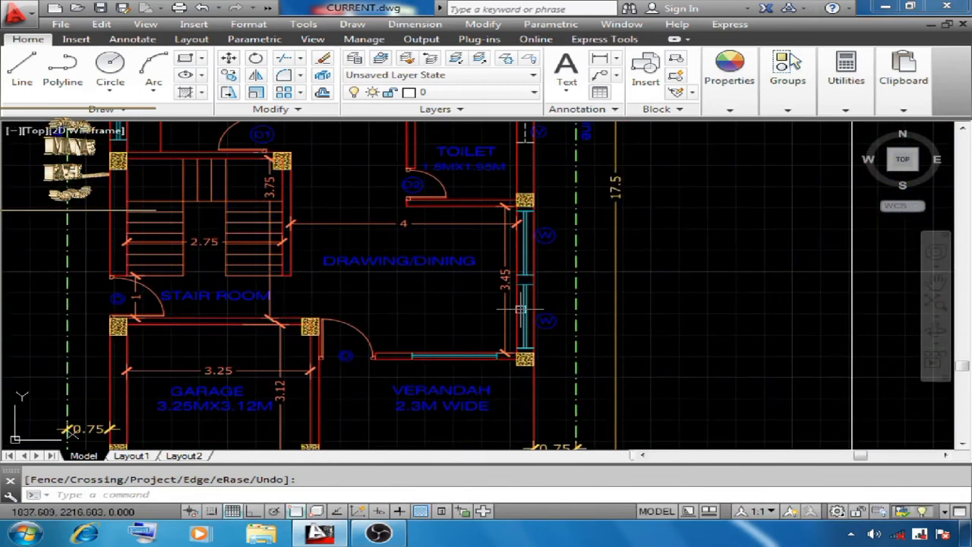
{"action": "middle_click_drag", "start_coordinate": [410, 293], "coordinate": [788, 275]}
{"action": "middle_click_drag", "start_coordinate": [183, 273], "coordinate": [533, 160]}
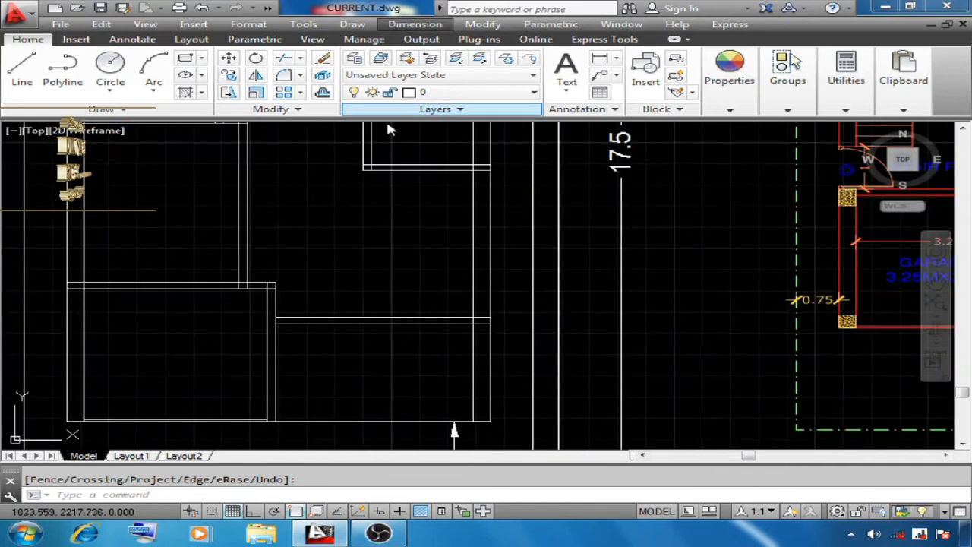
{"action": "left_click", "coordinate": [416, 27]}
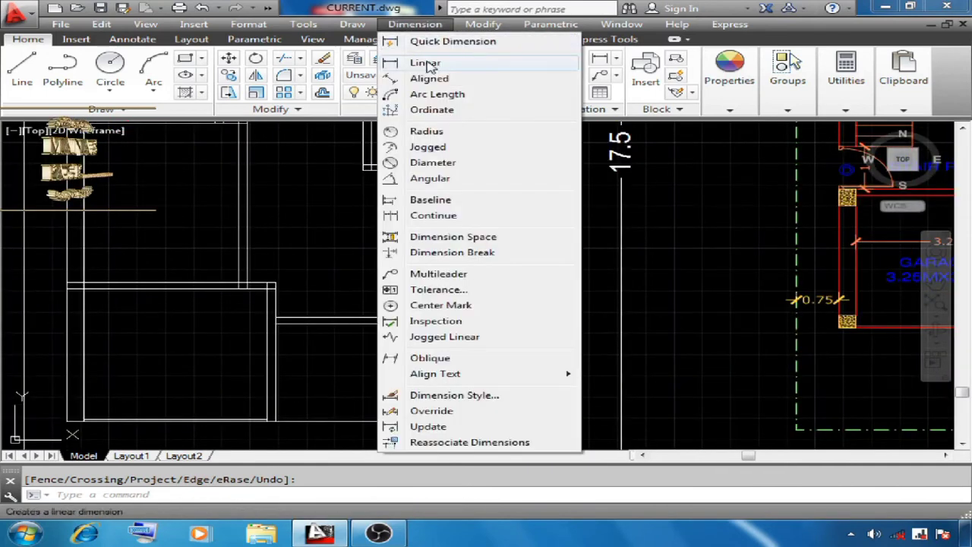
{"action": "left_click", "coordinate": [425, 63]}
{"action": "middle_click_drag", "start_coordinate": [455, 427], "coordinate": [546, 356]}
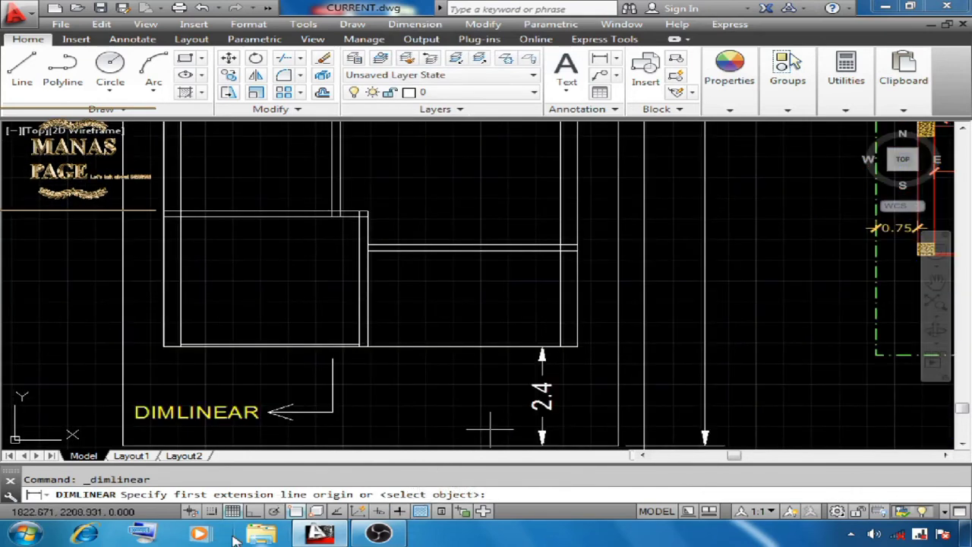
{"action": "left_click", "coordinate": [293, 512]}
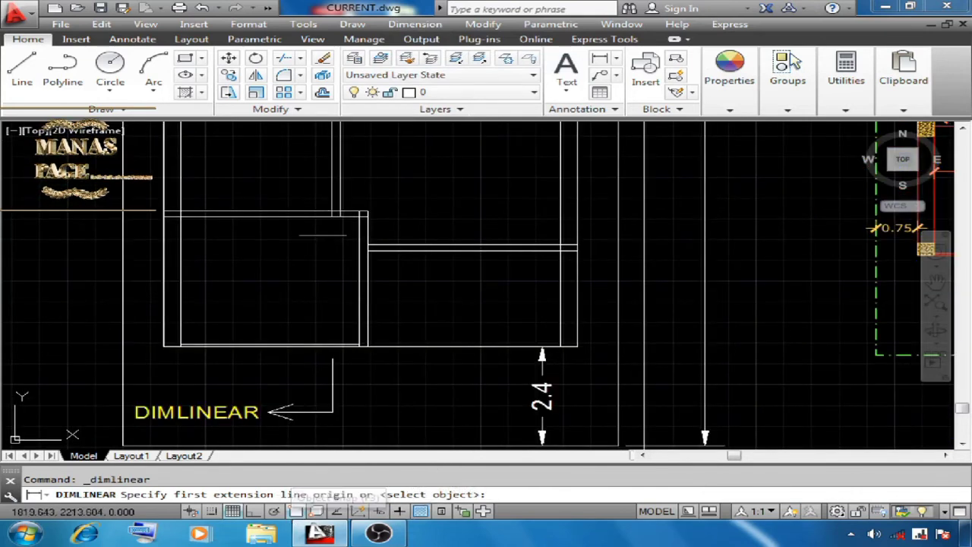
{"action": "left_click", "coordinate": [340, 218]}
{"action": "scroll", "coordinate": [347, 209], "scroll_direction": "down", "scroll_amount": 2}
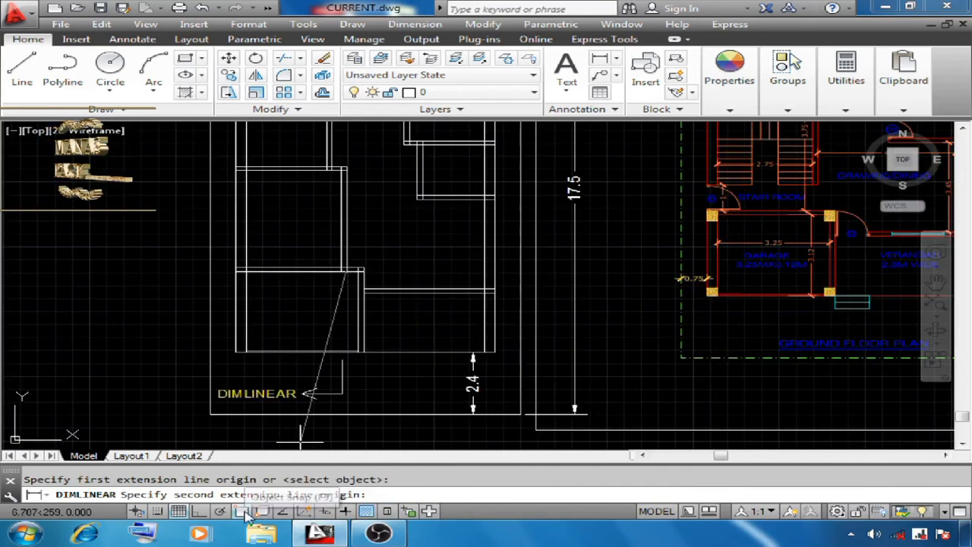
{"action": "left_click", "coordinate": [479, 265]}
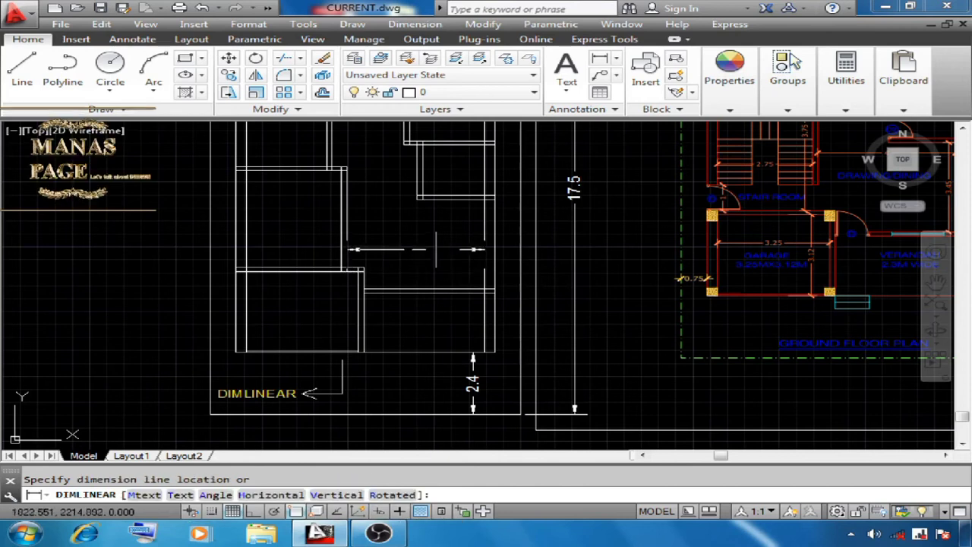
{"action": "left_click", "coordinate": [415, 250]}
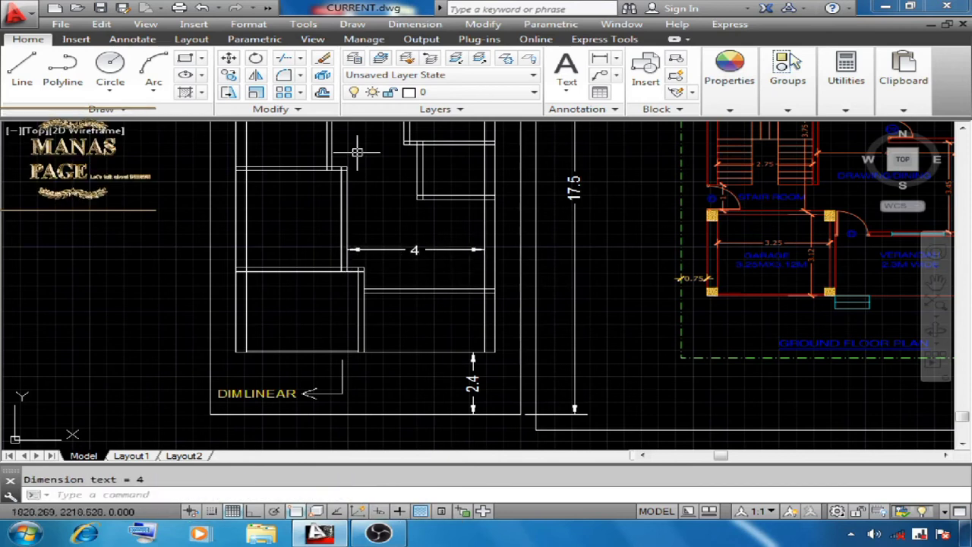
Add a vertical linear dimension from the second toilet's bottom line to the upper line of the verandah's top wall.
{"action": "left_click", "coordinate": [414, 24]}
{"action": "left_click", "coordinate": [423, 63]}
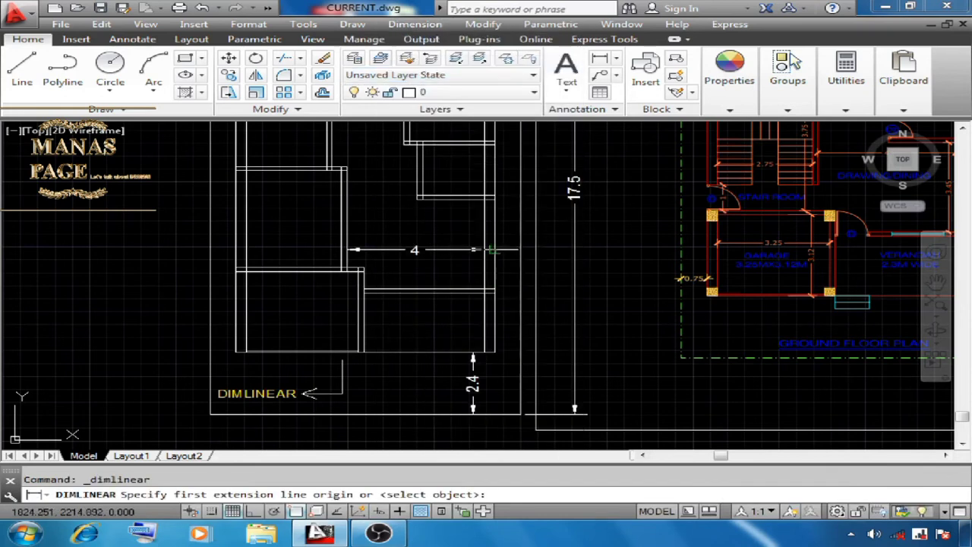
{"action": "left_click", "coordinate": [494, 200]}
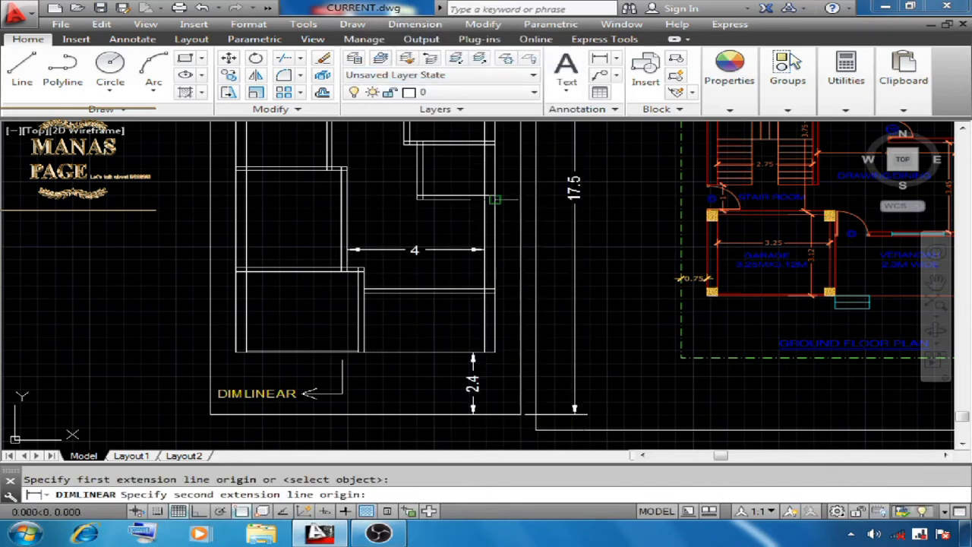
{"action": "left_click", "coordinate": [492, 289]}
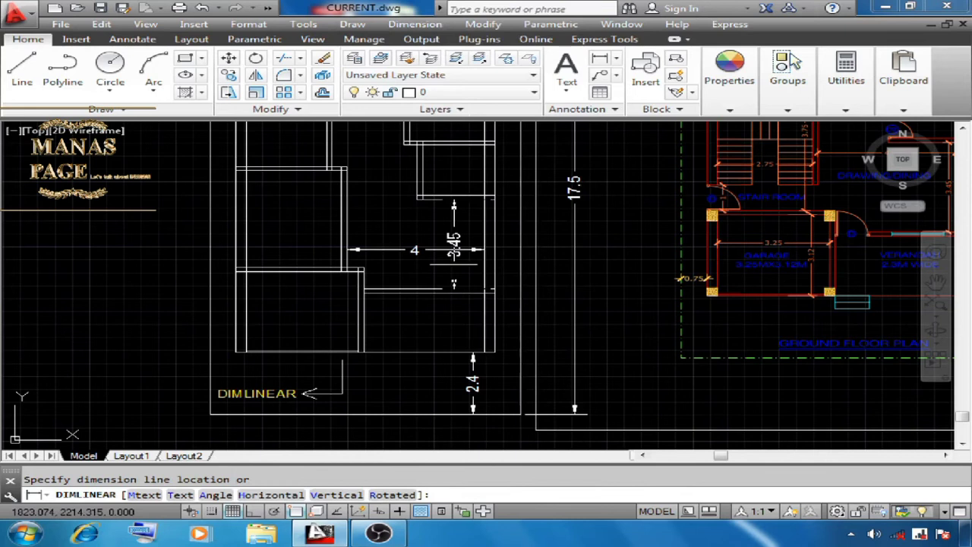
{"action": "left_click", "coordinate": [451, 247]}
Delete the drawing/dining room's two linear dimensions and the DIMLINEAR leader note below the plan.
{"action": "scroll", "coordinate": [432, 247], "scroll_direction": "up", "scroll_amount": 2}
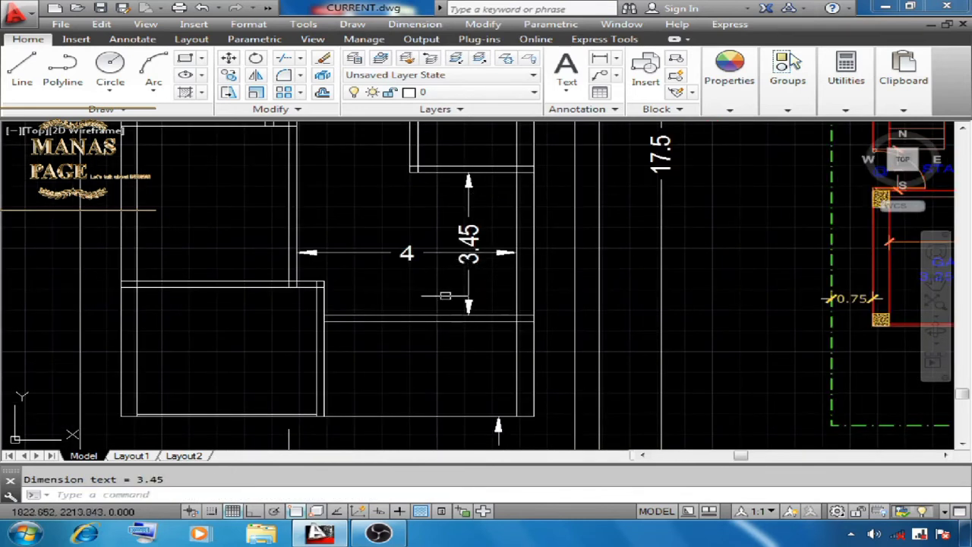
{"action": "scroll", "coordinate": [425, 277], "scroll_direction": "down", "scroll_amount": 2}
{"action": "scroll", "coordinate": [408, 250], "scroll_direction": "up", "scroll_amount": 1}
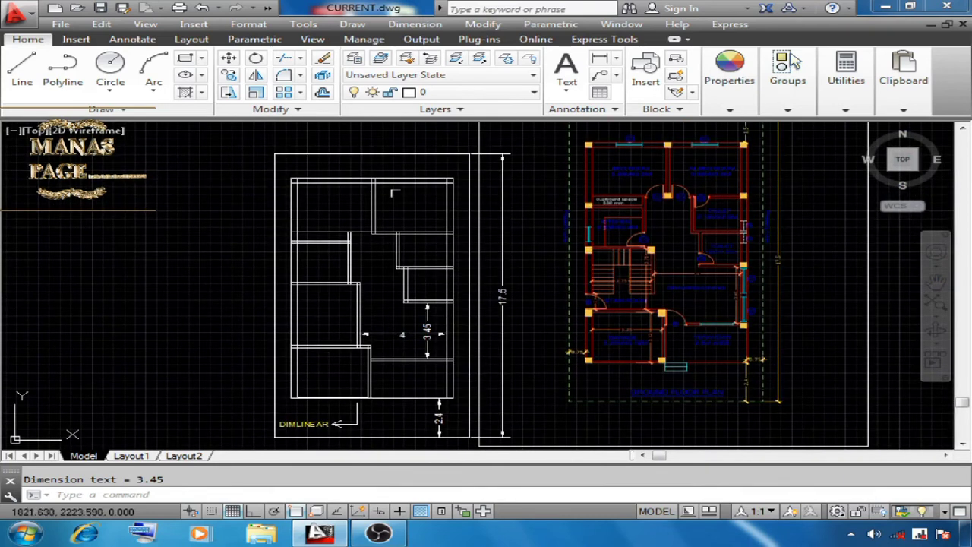
{"action": "scroll", "coordinate": [354, 413], "scroll_direction": "up", "scroll_amount": 2}
{"action": "left_click", "coordinate": [484, 277]}
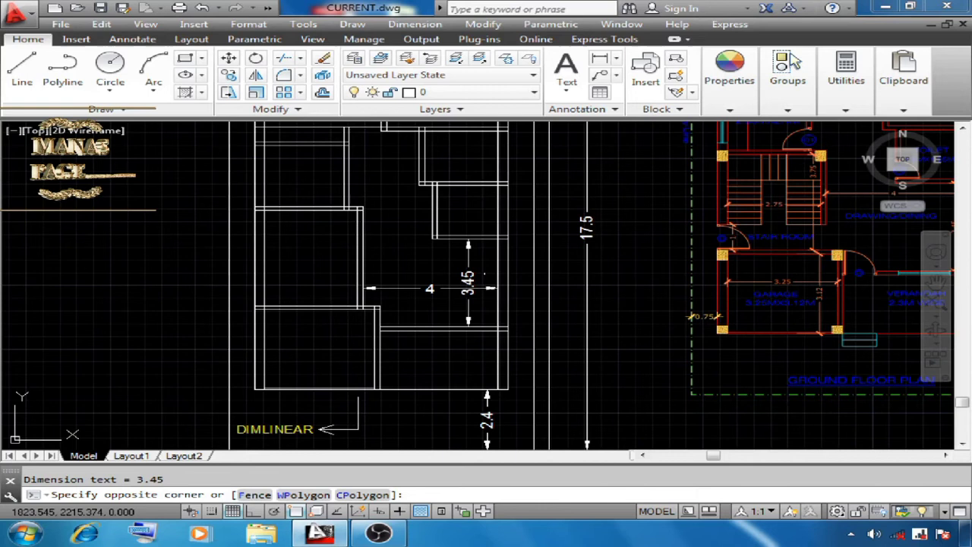
{"action": "left_click", "coordinate": [450, 305]}
{"action": "left_click", "coordinate": [374, 410]}
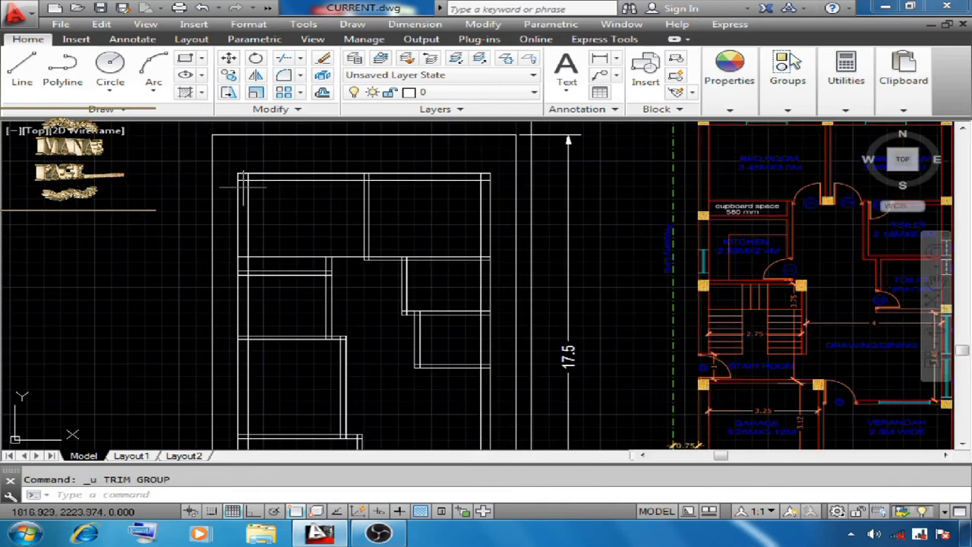
Trim the outer wall's inner lines back to their intersection at the building's upper-left corner.
{"action": "scroll", "coordinate": [247, 175], "scroll_direction": "up", "scroll_amount": 6}
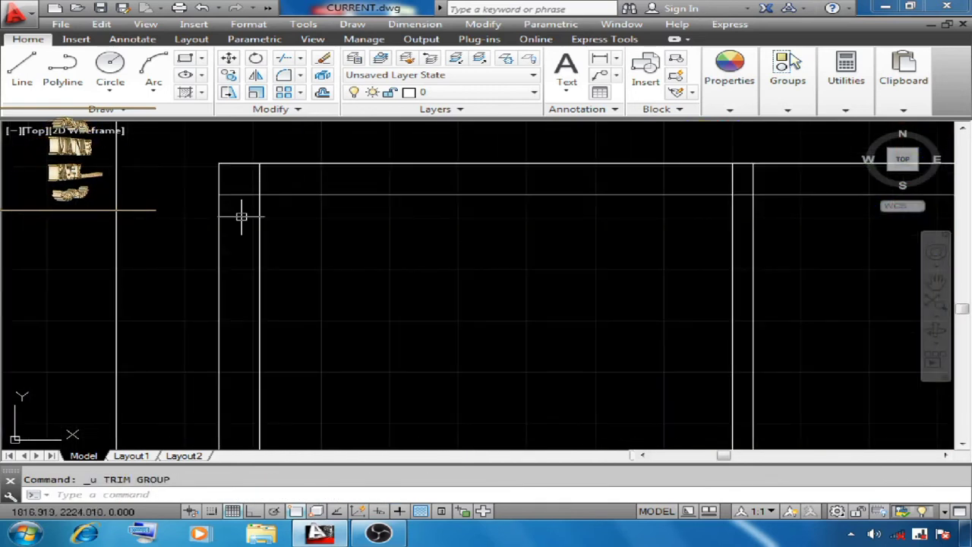
{"action": "scroll", "coordinate": [241, 214], "scroll_direction": "down", "scroll_amount": 4}
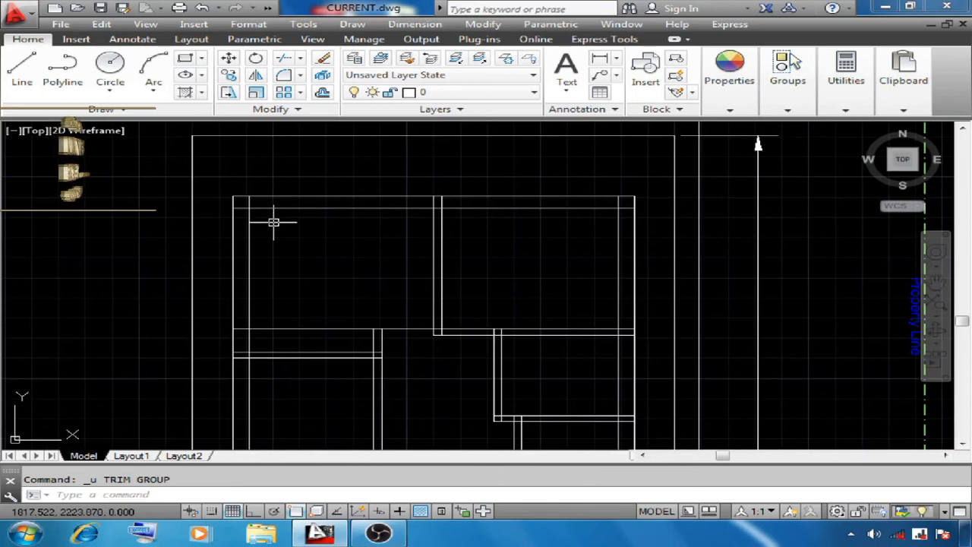
{"action": "left_click", "coordinate": [283, 59]}
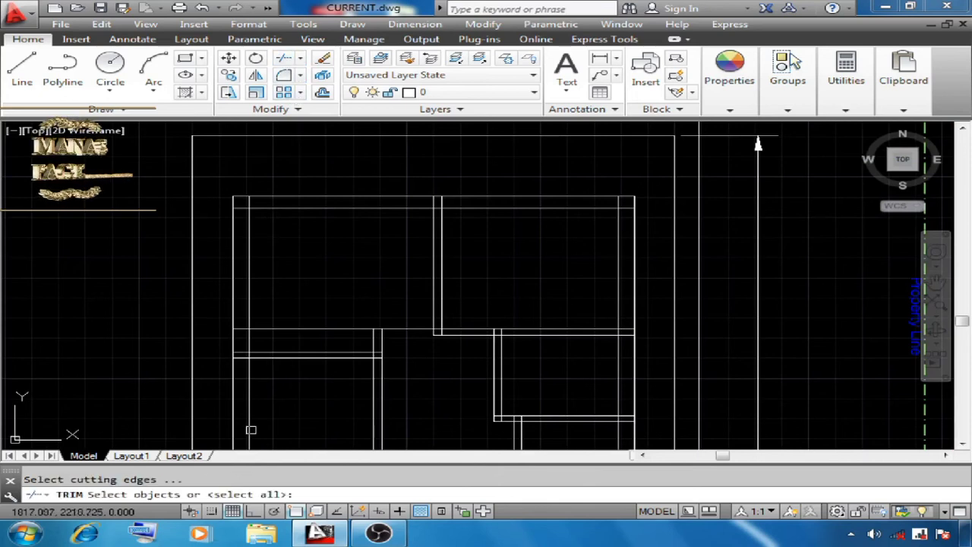
{"action": "scroll", "coordinate": [268, 257], "scroll_direction": "up", "scroll_amount": 4}
{"action": "left_click", "coordinate": [235, 249]}
{"action": "left_click", "coordinate": [224, 273]}
{"action": "key", "text": "Return"}
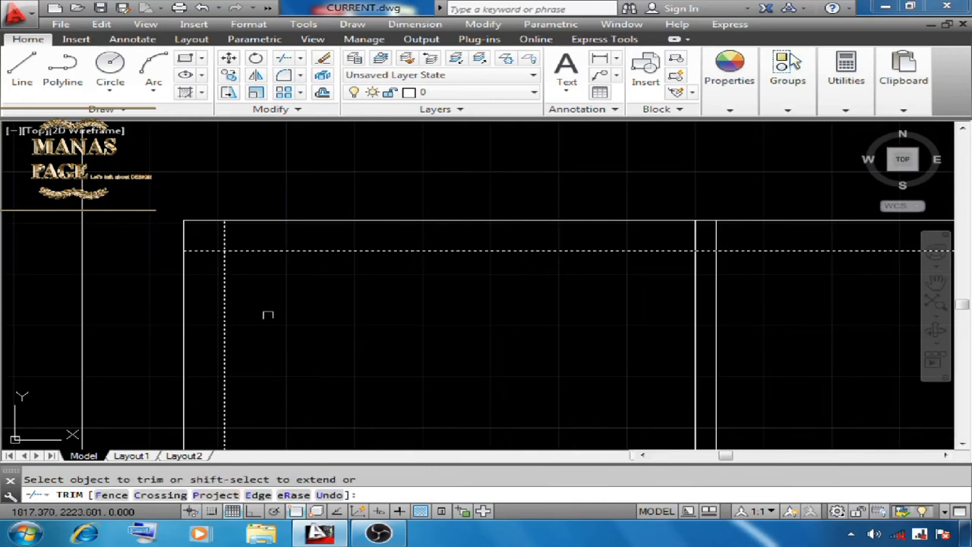
{"action": "left_click", "coordinate": [216, 249]}
{"action": "right_click", "coordinate": [284, 169]}
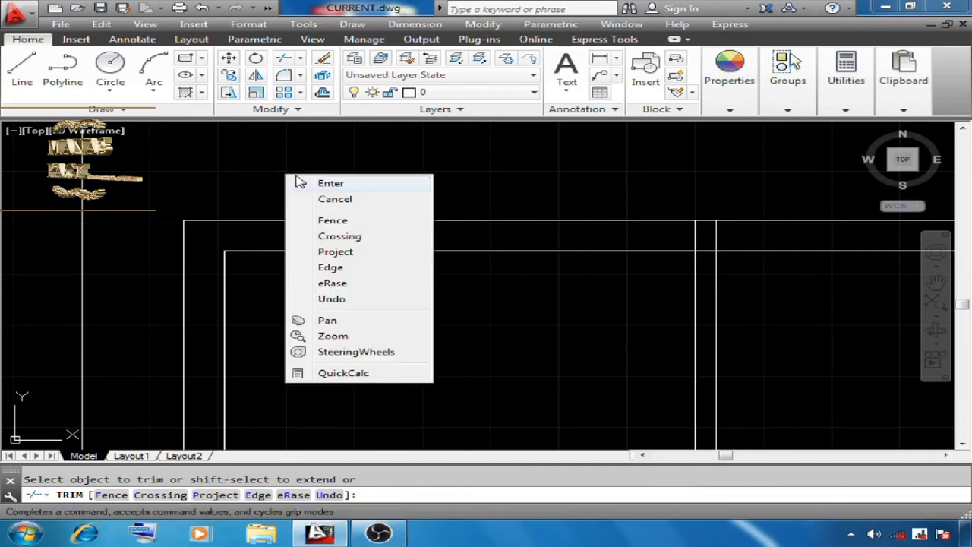
{"action": "left_click", "coordinate": [319, 184]}
{"action": "scroll", "coordinate": [437, 248], "scroll_direction": "down", "scroll_amount": 2}
Using all lines as cutting edges, trim the overlaps where the bedroom partition meets the top wall and at the building's upper-right corner.
{"action": "left_click", "coordinate": [283, 57]}
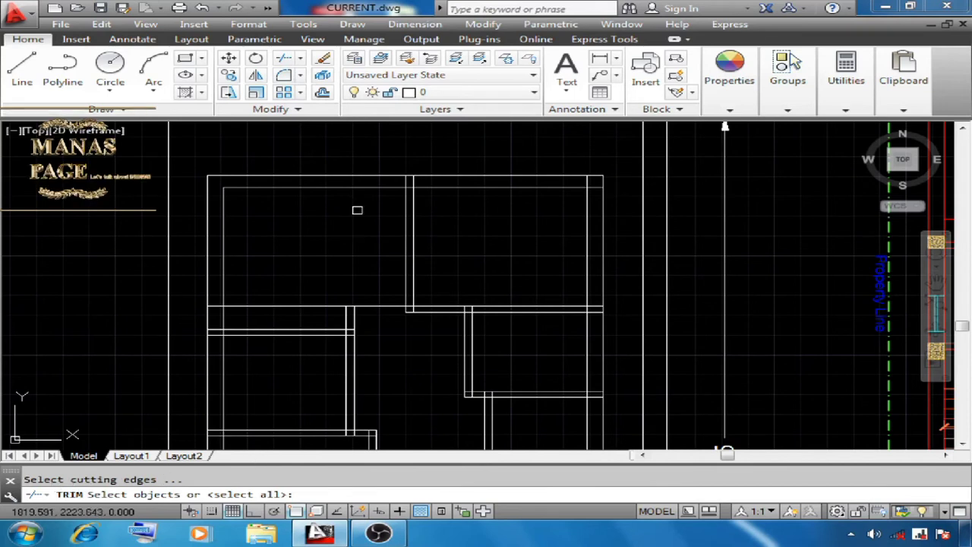
{"action": "key", "text": "Return"}
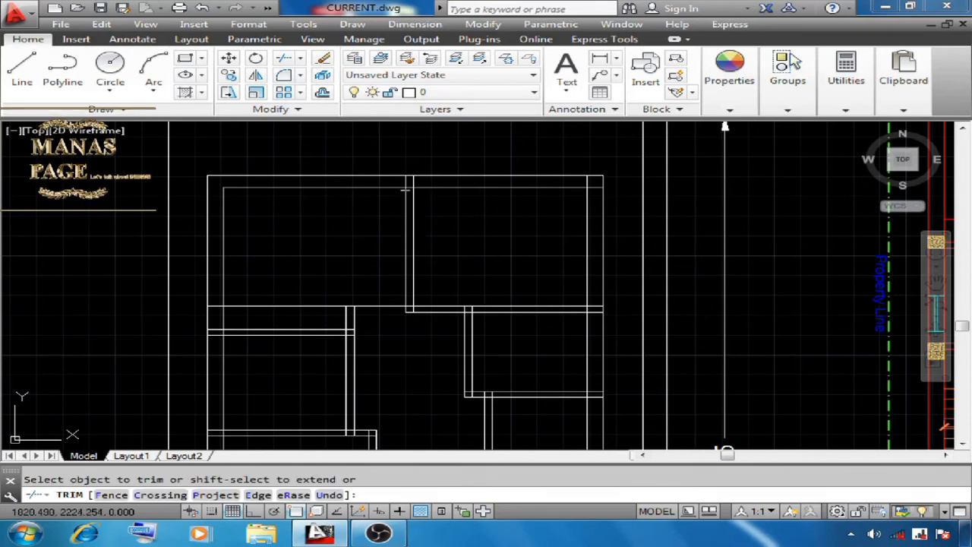
{"action": "scroll", "coordinate": [385, 180], "scroll_direction": "up", "scroll_amount": 2}
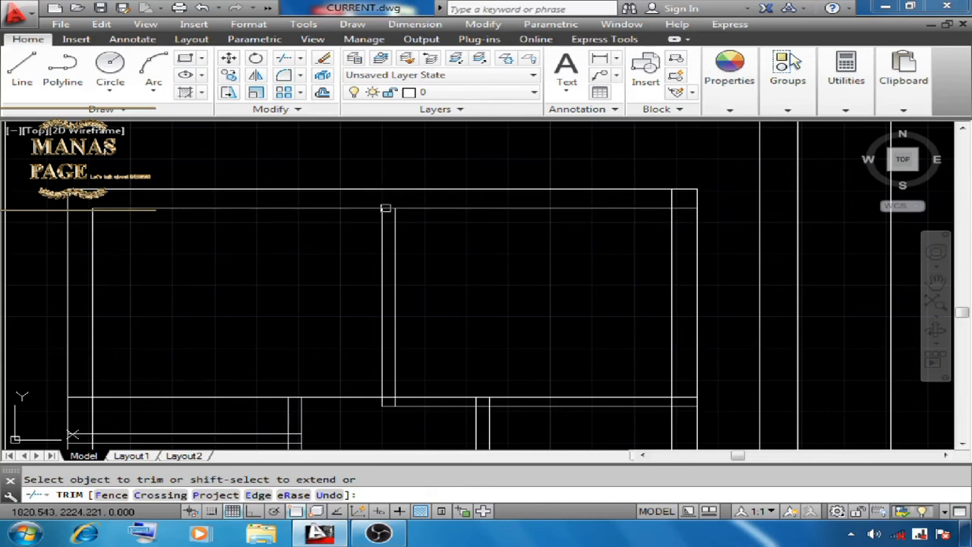
{"action": "scroll", "coordinate": [387, 207], "scroll_direction": "up", "scroll_amount": 2}
{"action": "scroll", "coordinate": [275, 209], "scroll_direction": "down", "scroll_amount": 2}
{"action": "scroll", "coordinate": [510, 204], "scroll_direction": "up", "scroll_amount": 3}
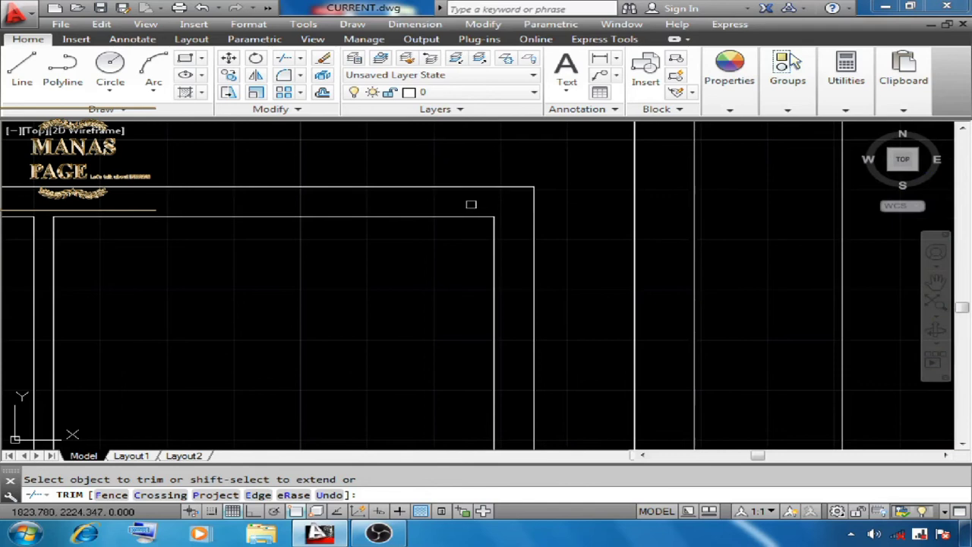
Trim the overlapping lines where the right bedroom's bottom wall meets the right outer wall and the upper toilet's left wall.
{"action": "scroll", "coordinate": [425, 239], "scroll_direction": "down", "scroll_amount": 2}
{"action": "scroll", "coordinate": [513, 268], "scroll_direction": "up", "scroll_amount": 2}
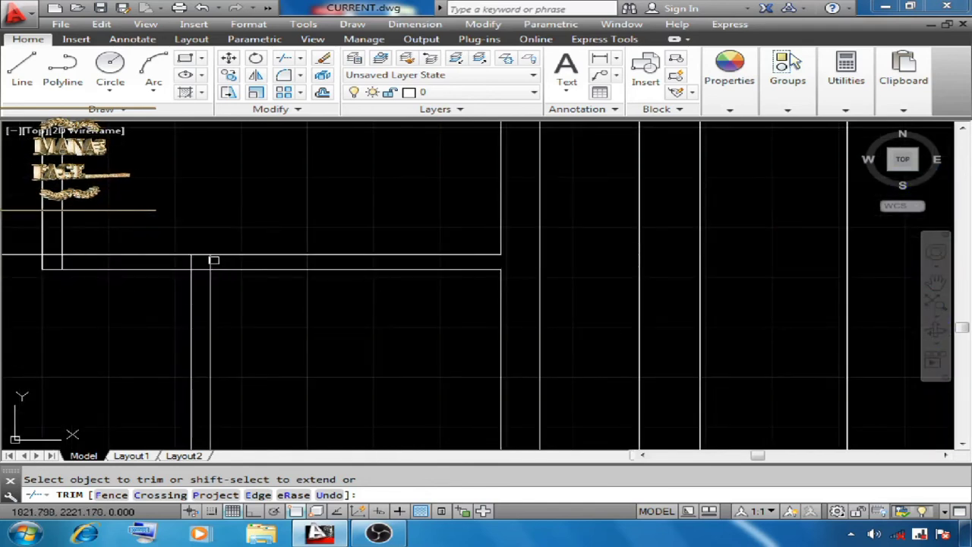
{"action": "scroll", "coordinate": [342, 235], "scroll_direction": "down", "scroll_amount": 2}
{"action": "scroll", "coordinate": [250, 231], "scroll_direction": "up", "scroll_amount": 3}
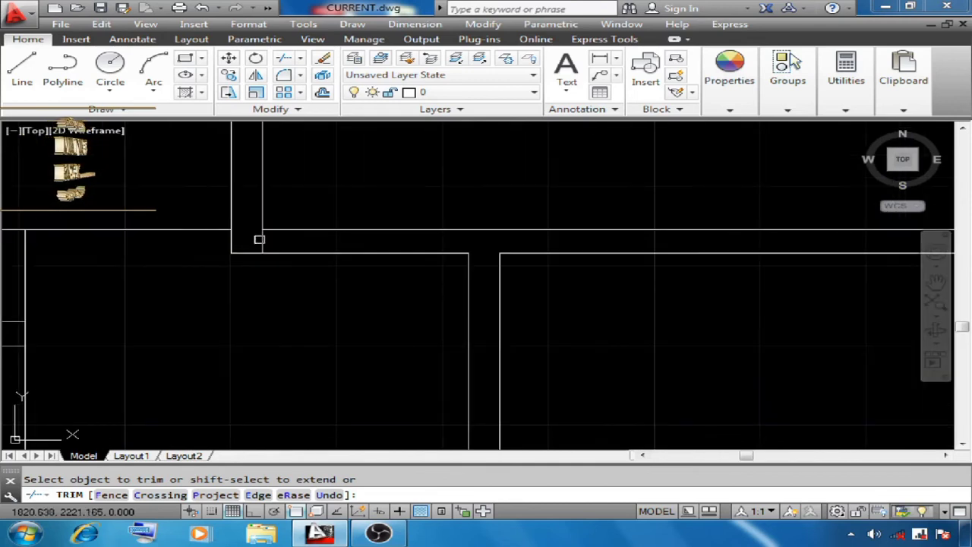
Trim the remaining wall overlaps around the bedroom partition's lower end, both toilets, kitchen, stair room, garage and verandah.
{"action": "scroll", "coordinate": [257, 225], "scroll_direction": "down", "scroll_amount": 3}
{"action": "scroll", "coordinate": [311, 270], "scroll_direction": "up", "scroll_amount": 4}
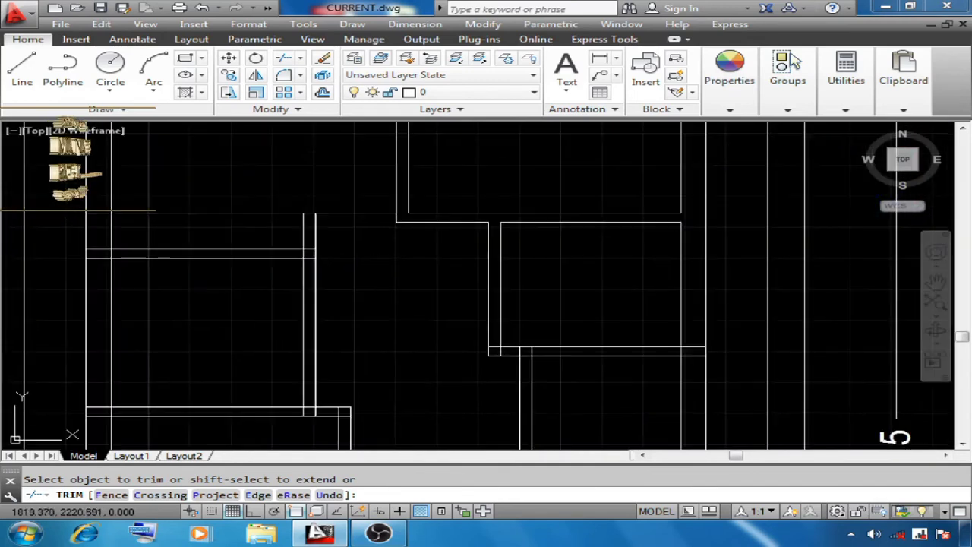
{"action": "scroll", "coordinate": [366, 314], "scroll_direction": "down", "scroll_amount": 3}
{"action": "middle_click_drag", "start_coordinate": [346, 332], "coordinate": [343, 329]}
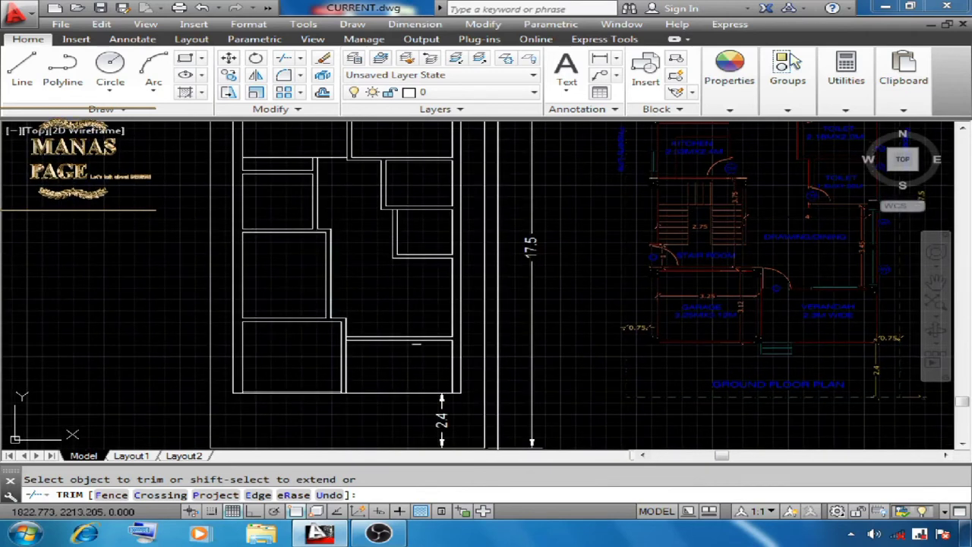
{"action": "middle_click_drag", "start_coordinate": [410, 305], "coordinate": [408, 305]}
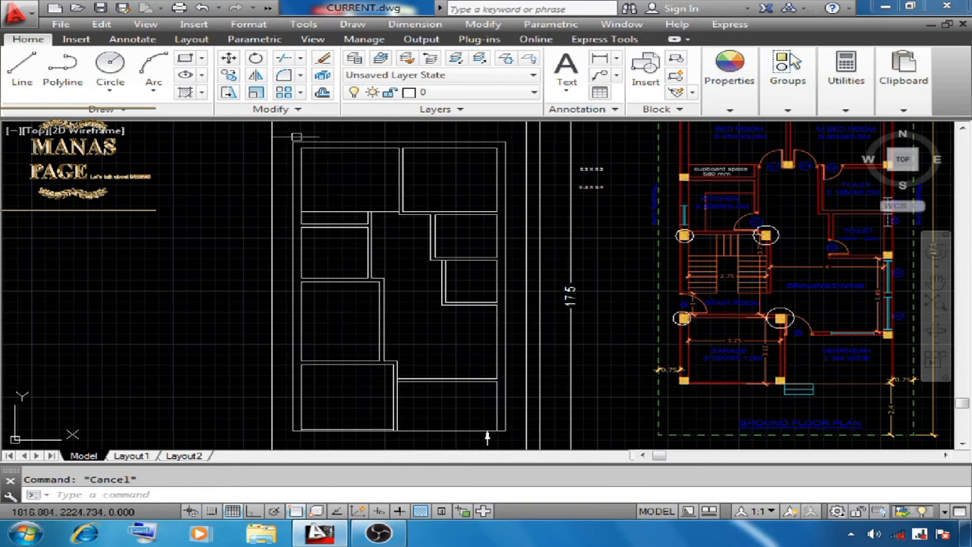
{"action": "left_click", "coordinate": [411, 236]}
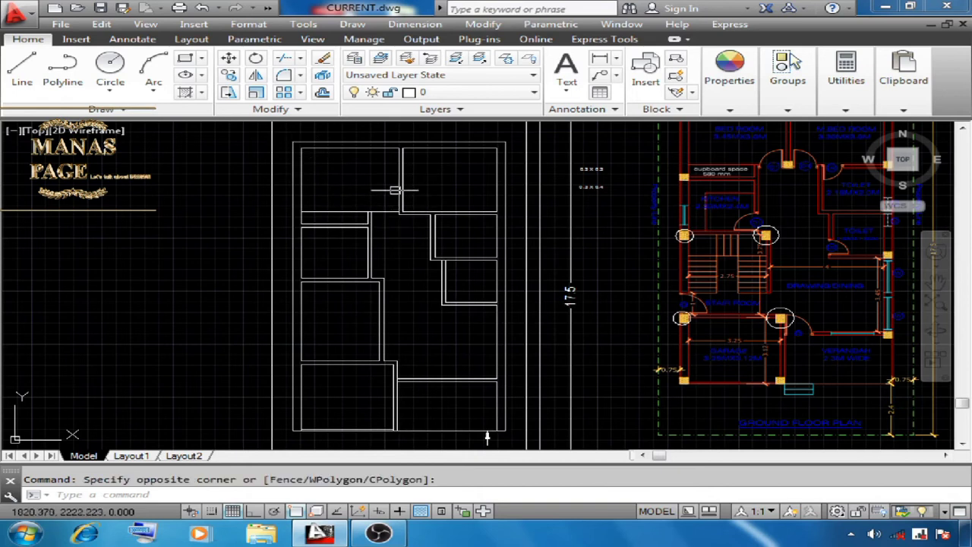
Change the colour of all outer and interior wall lines of the new floor plan to red.
{"action": "left_click", "coordinate": [279, 130]}
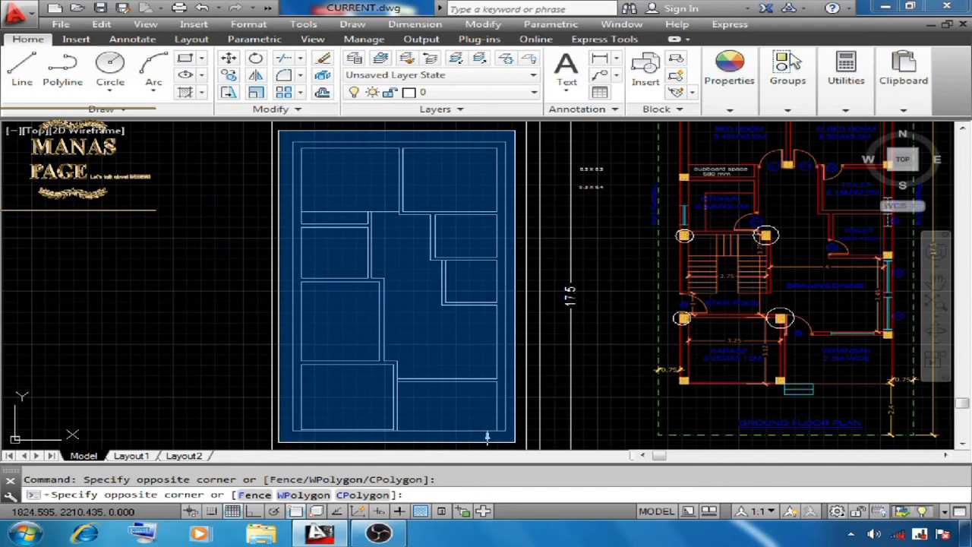
{"action": "left_click", "coordinate": [488, 435]}
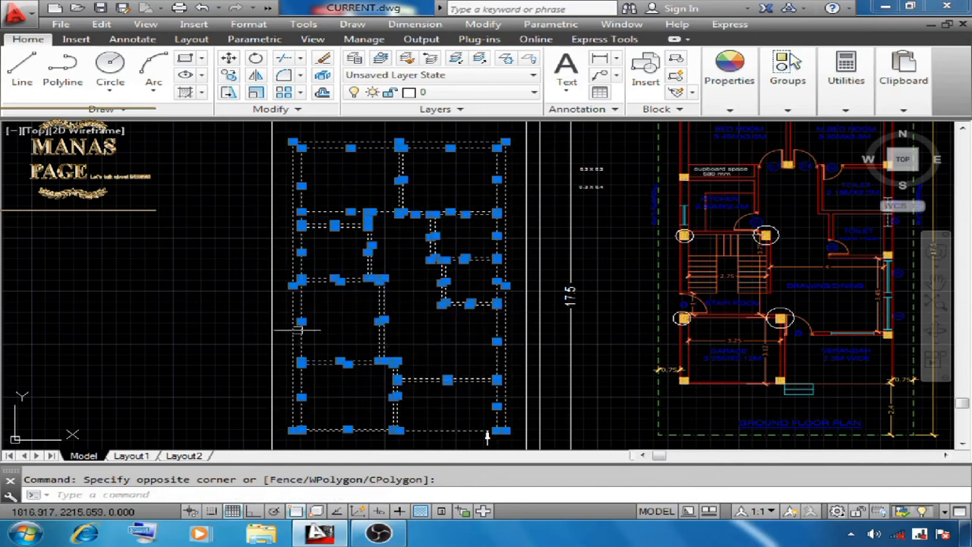
{"action": "left_click", "coordinate": [731, 110]}
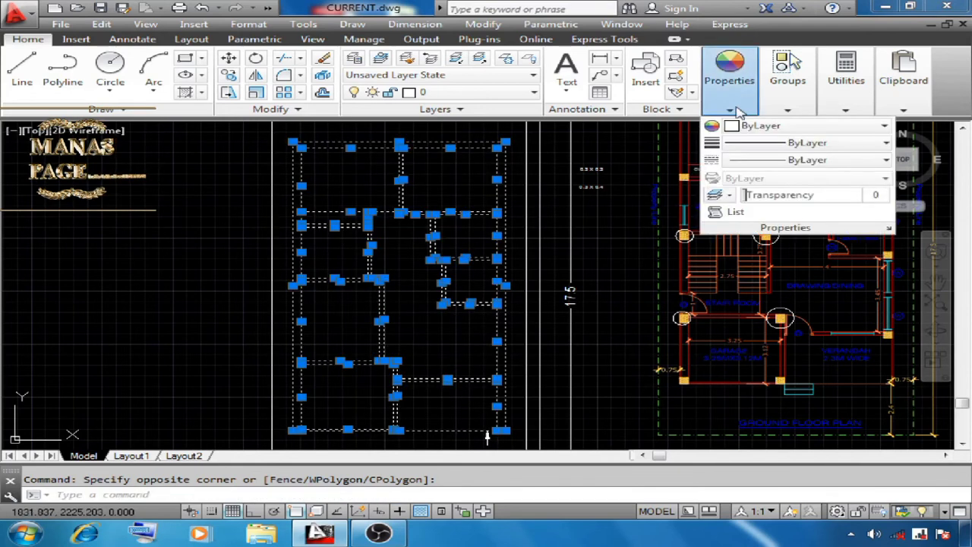
{"action": "left_click", "coordinate": [790, 128]}
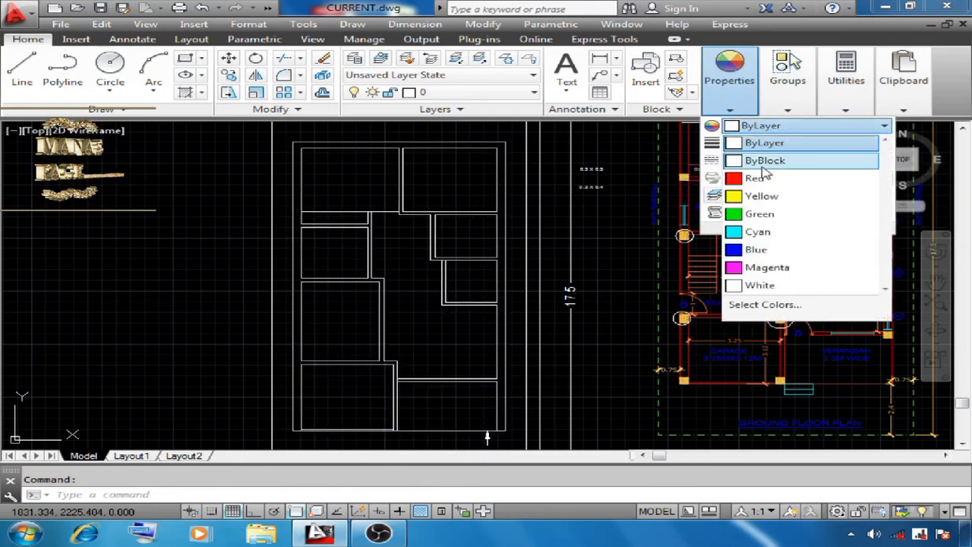
{"action": "left_click", "coordinate": [765, 305]}
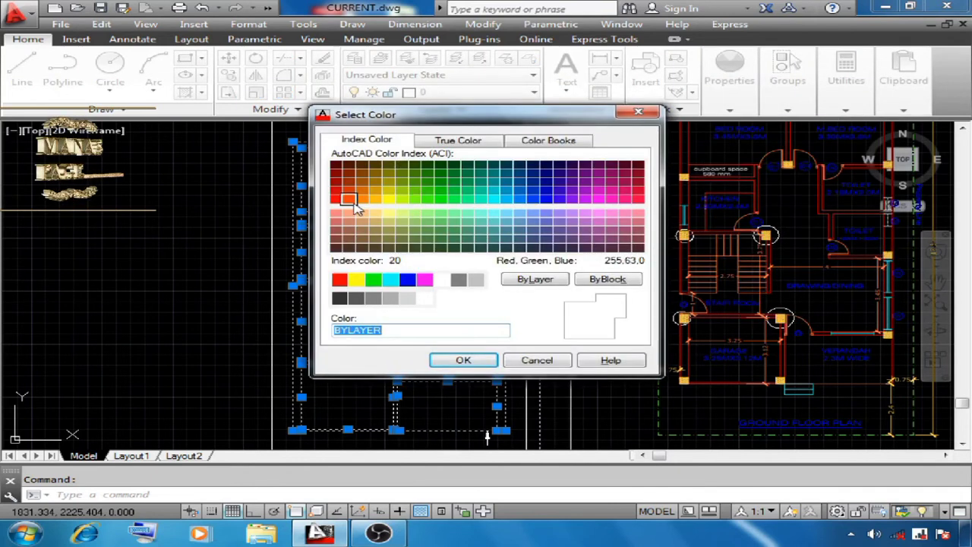
{"action": "left_click", "coordinate": [361, 198]}
{"action": "left_click", "coordinate": [463, 362]}
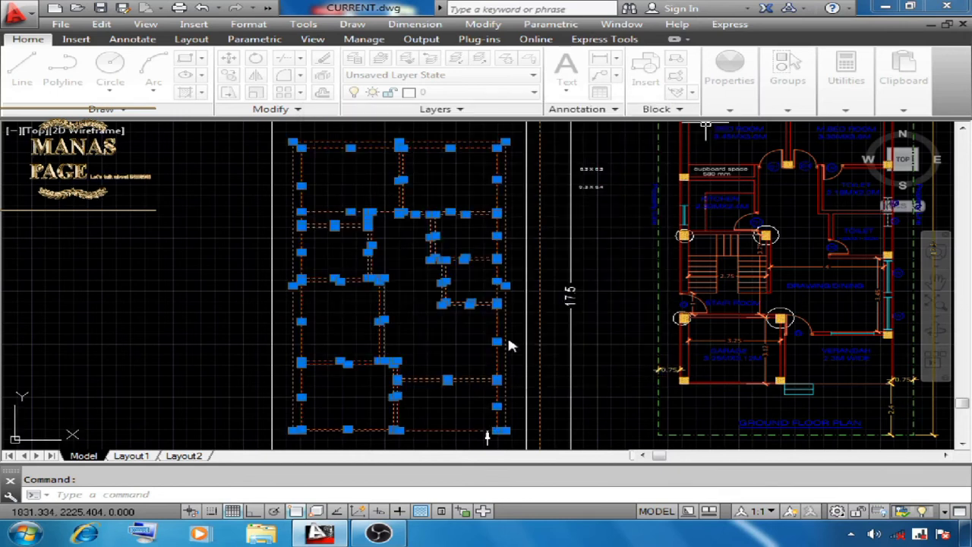
{"action": "left_click", "coordinate": [474, 328]}
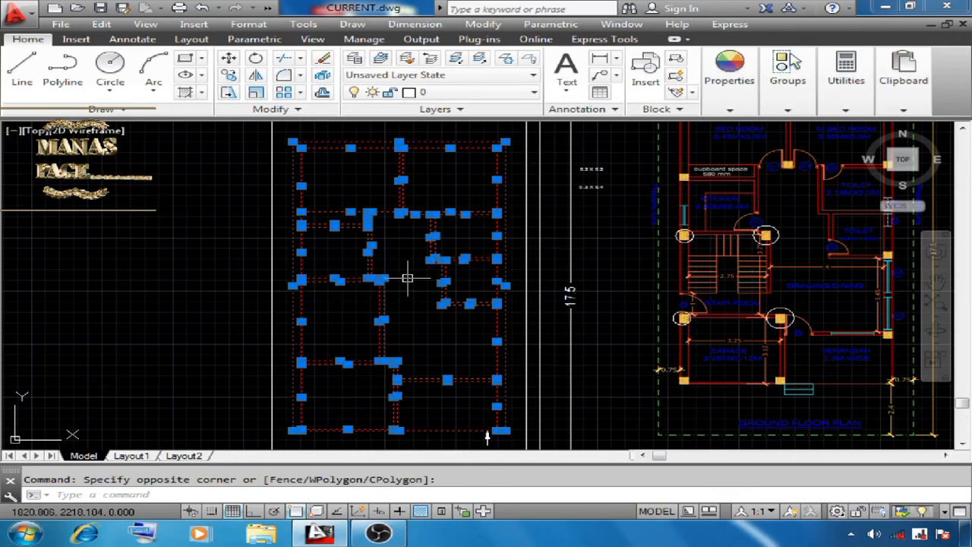
{"action": "key", "text": "Escape"}
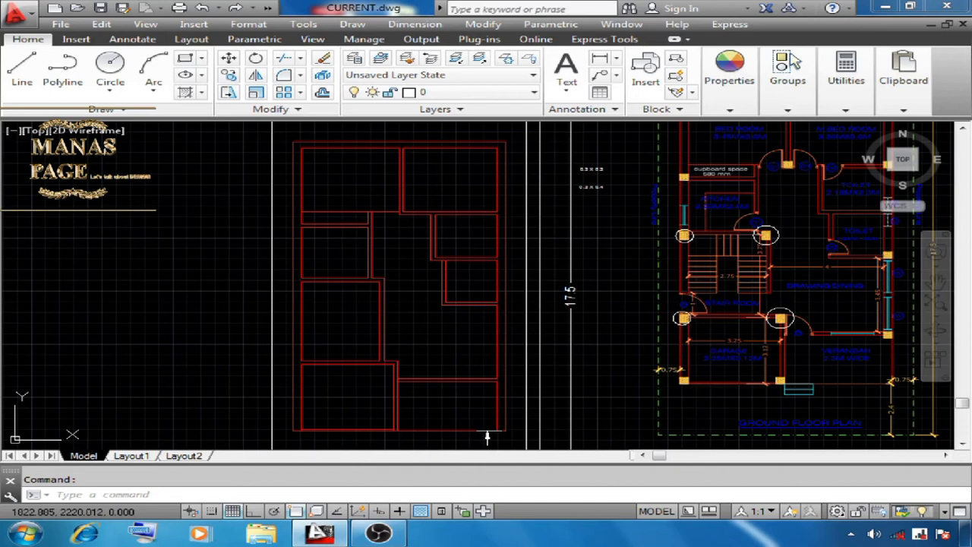
{"action": "mouse_move", "coordinate": [439, 240]}
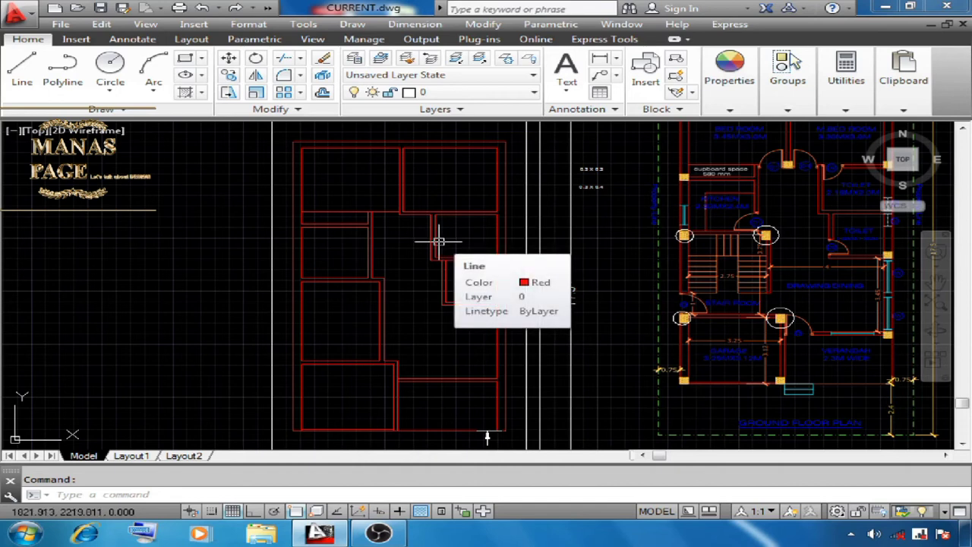
{"action": "mouse_move", "coordinate": [383, 335]}
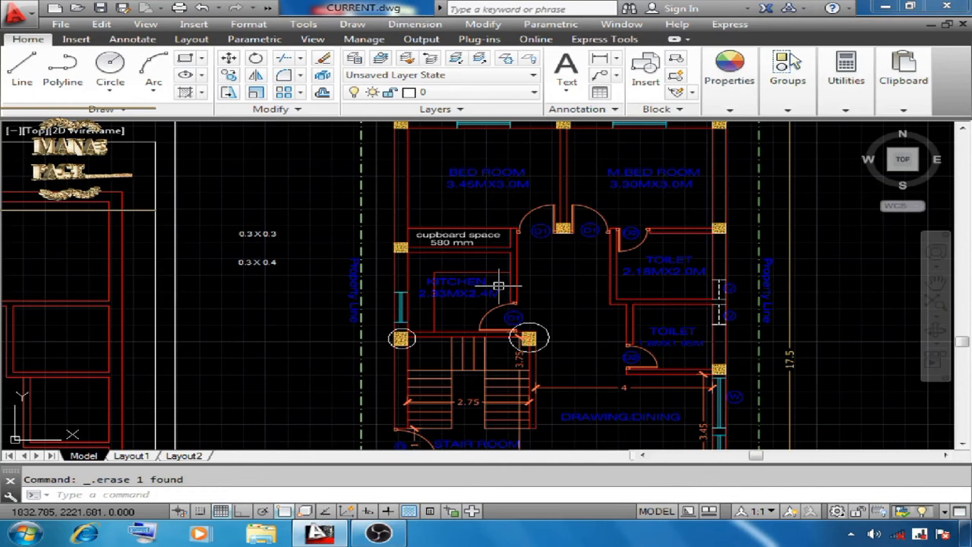
Set the current object colour to green for new geometry.
{"action": "mouse_move", "coordinate": [729, 76]}
{"action": "left_click", "coordinate": [784, 128]}
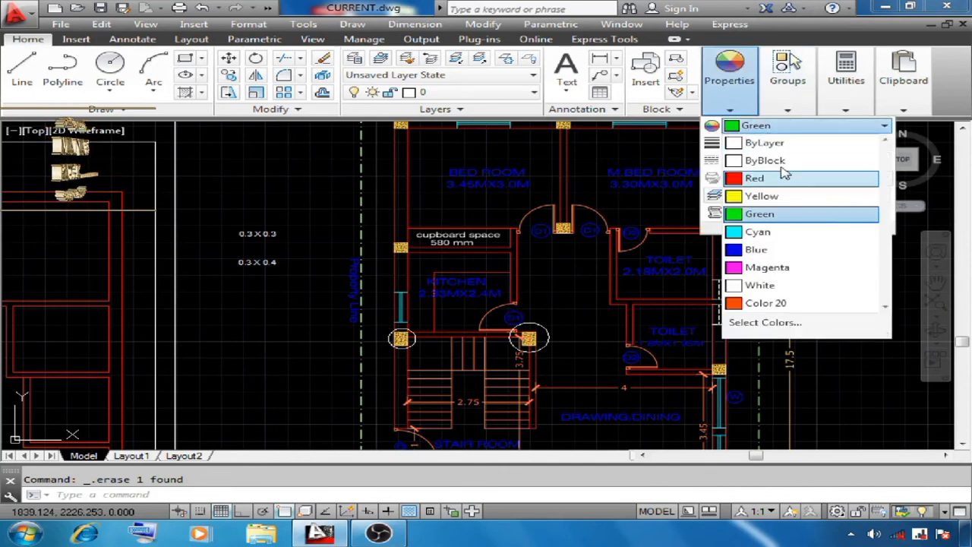
{"action": "left_click", "coordinate": [748, 215]}
Draw a rectangle 0.3 long and 0.3 wide beside the 0.3 X 0.3 column size label.
{"action": "left_click", "coordinate": [264, 232]}
{"action": "scroll", "coordinate": [264, 231], "scroll_direction": "up", "scroll_amount": 2}
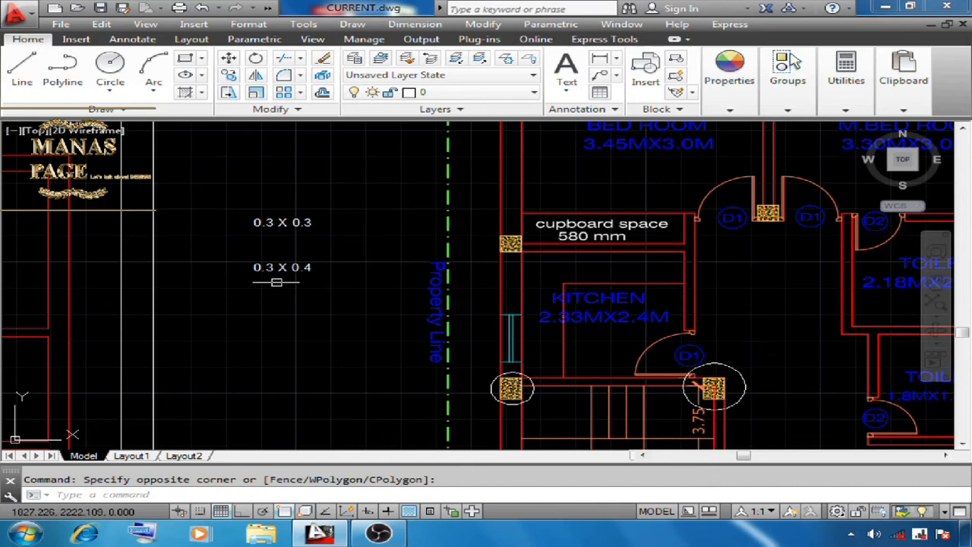
{"action": "scroll", "coordinate": [331, 196], "scroll_direction": "down", "scroll_amount": 3}
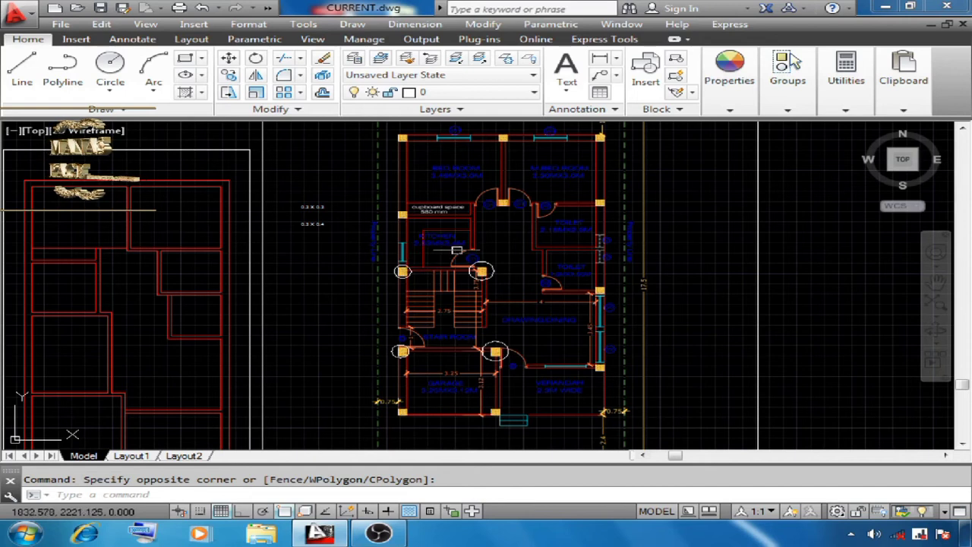
{"action": "scroll", "coordinate": [346, 199], "scroll_direction": "up", "scroll_amount": 5}
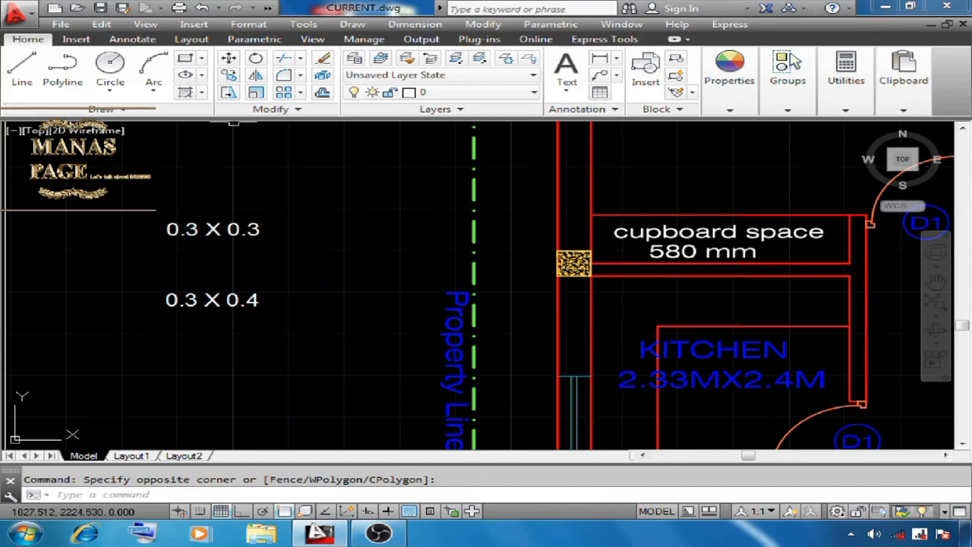
{"action": "left_click", "coordinate": [184, 58]}
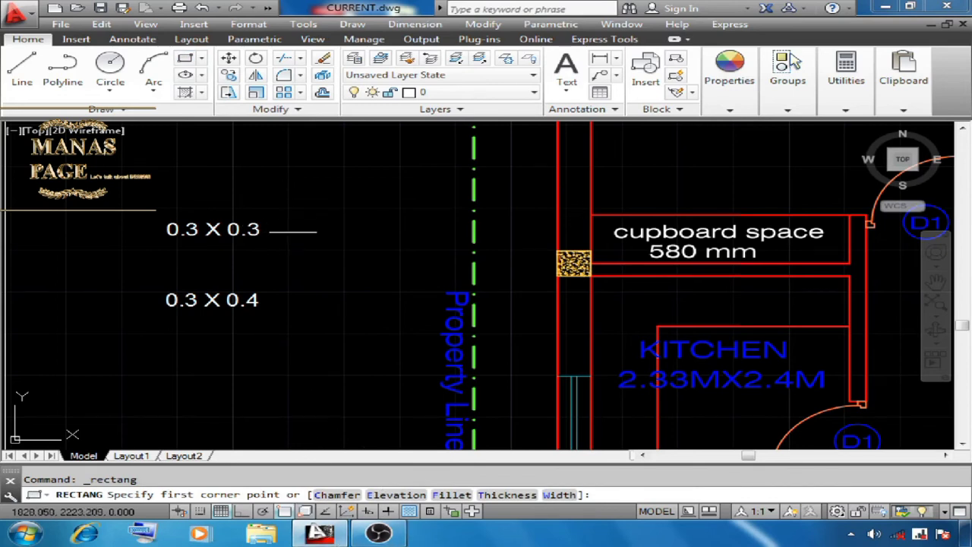
{"action": "left_click", "coordinate": [295, 235]}
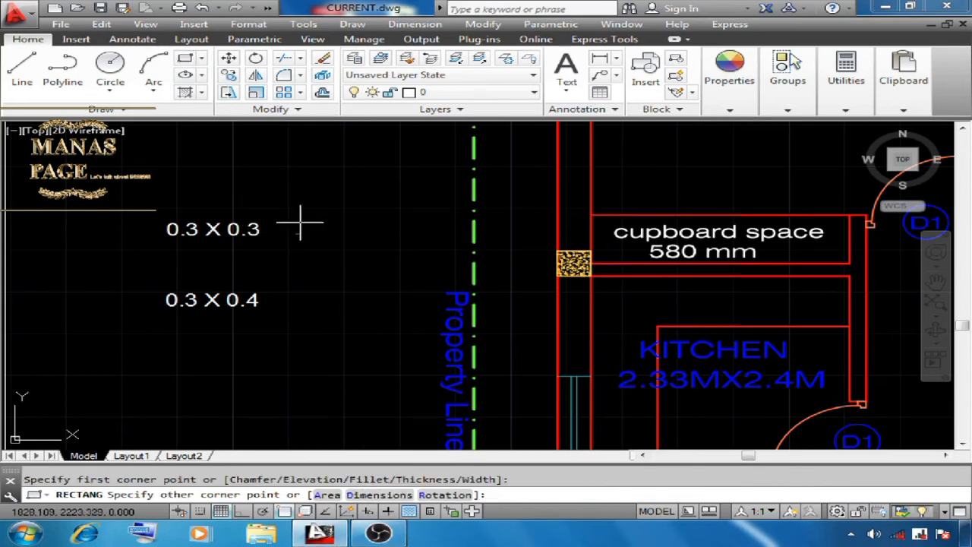
{"action": "left_click", "coordinate": [380, 495]}
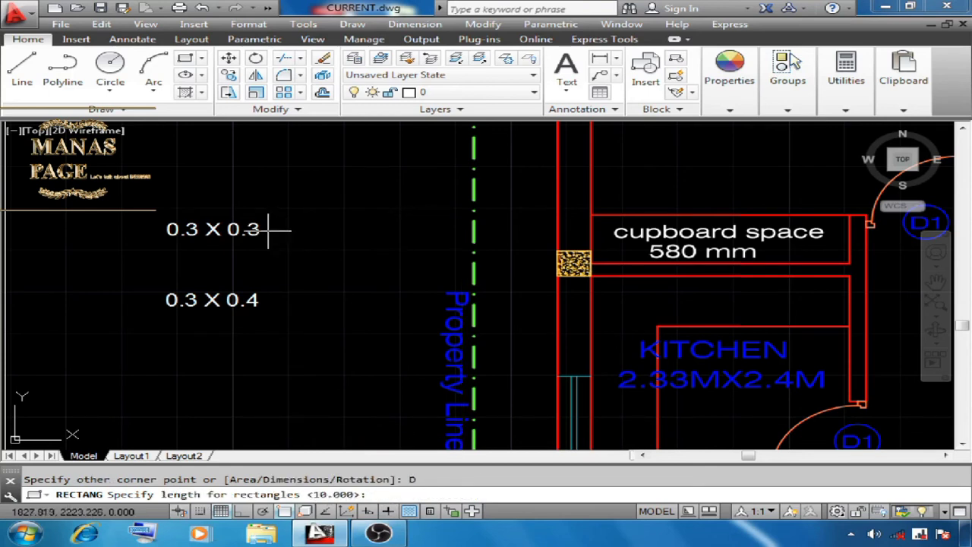
{"action": "type", "text": ".3"}
{"action": "key", "text": "Return"}
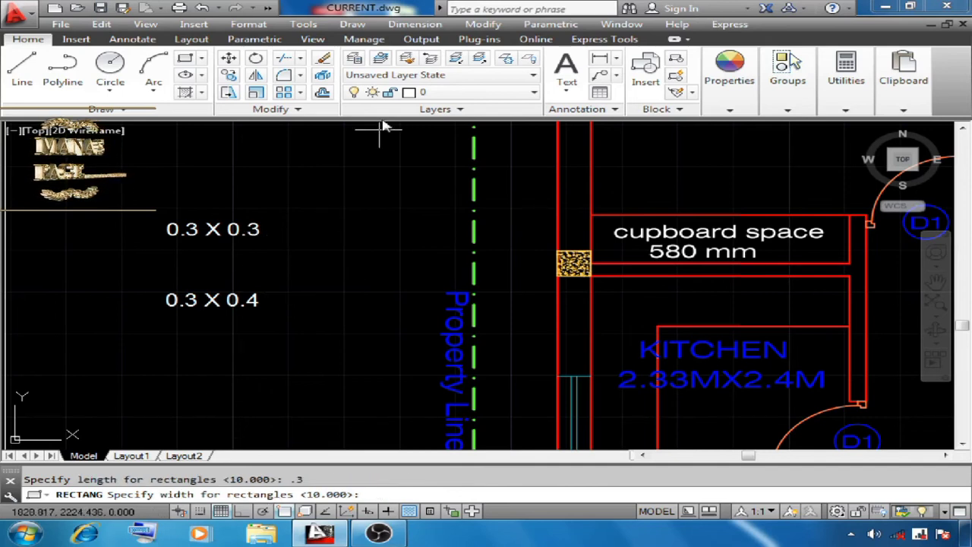
{"action": "type", "text": ".3"}
{"action": "key", "text": "Return"}
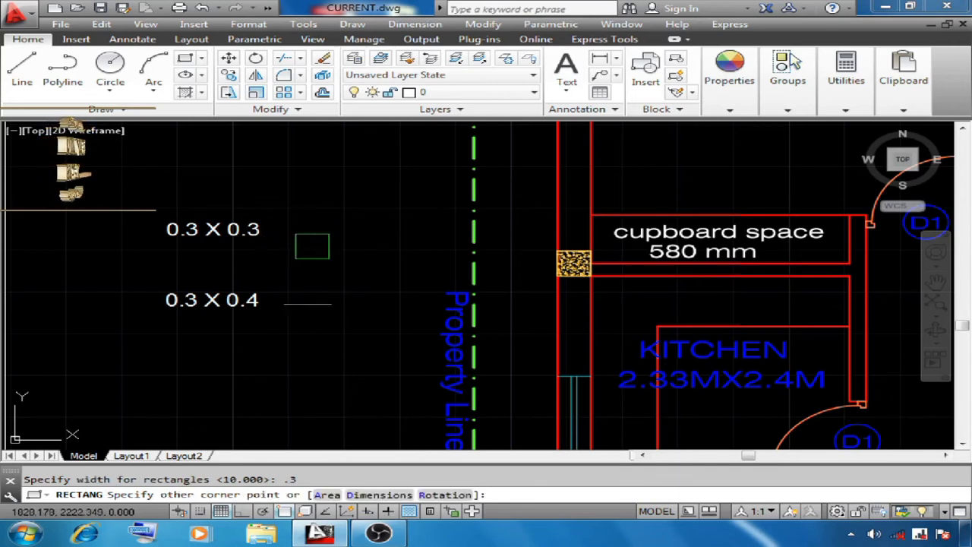
{"action": "left_click", "coordinate": [303, 192]}
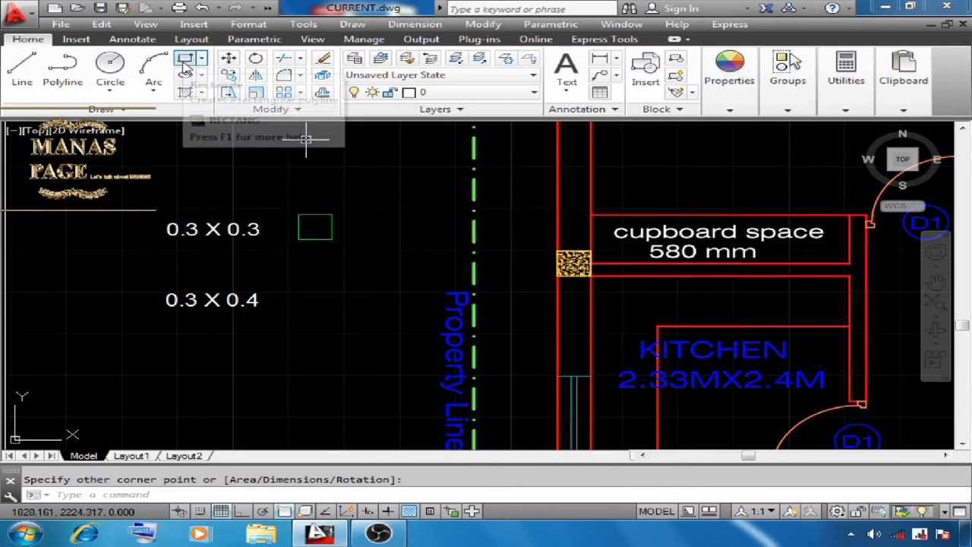
Draw a second rectangle 0.3 long and 0.4 wide beside the 0.3 X 0.4 column size label.
{"action": "left_click", "coordinate": [184, 60]}
{"action": "left_click", "coordinate": [308, 301]}
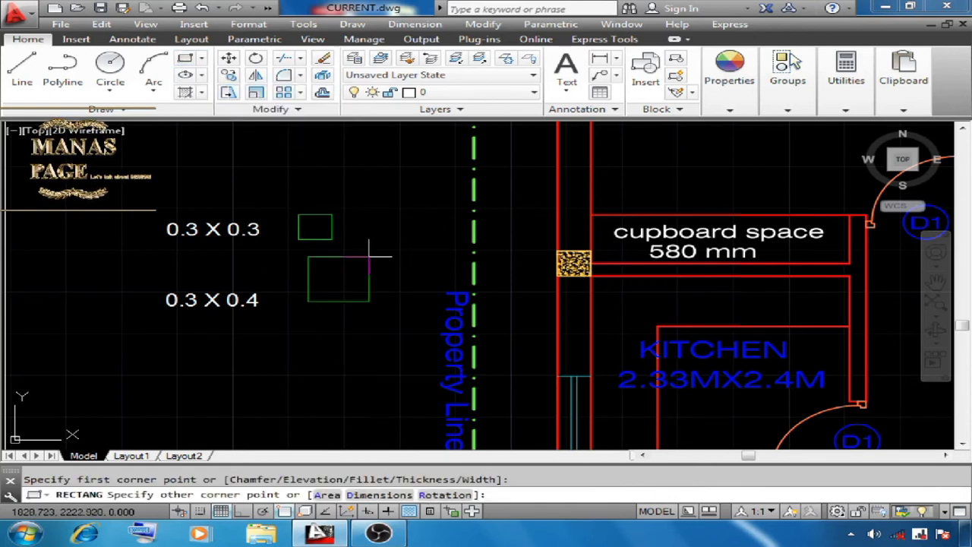
{"action": "type", "text": "d"}
{"action": "key", "text": "Return"}
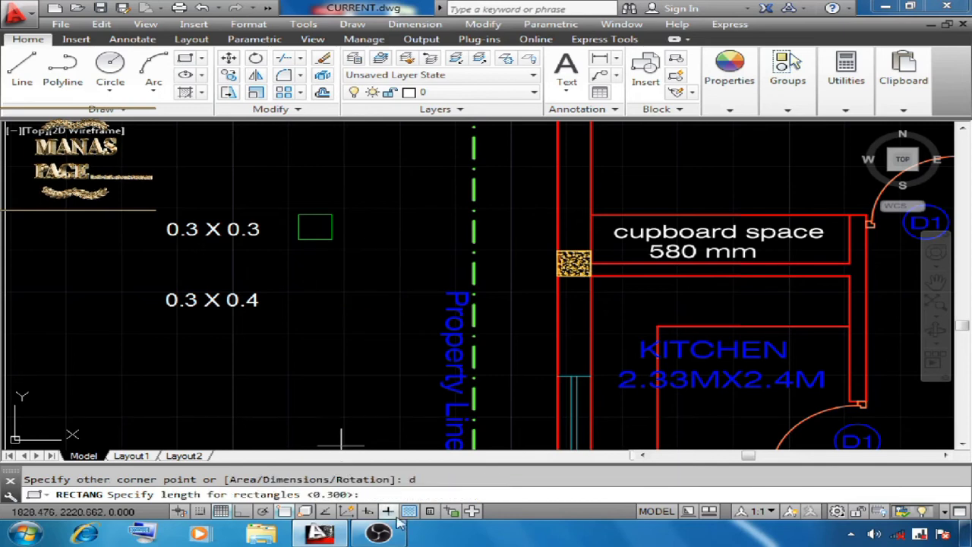
{"action": "key", "text": "Return"}
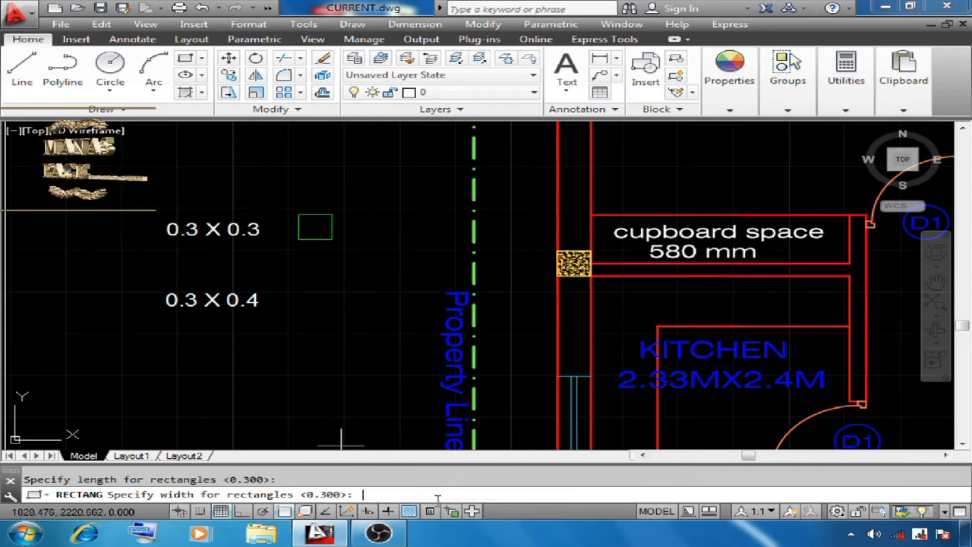
{"action": "type", "text": ".4"}
{"action": "key", "text": "Return"}
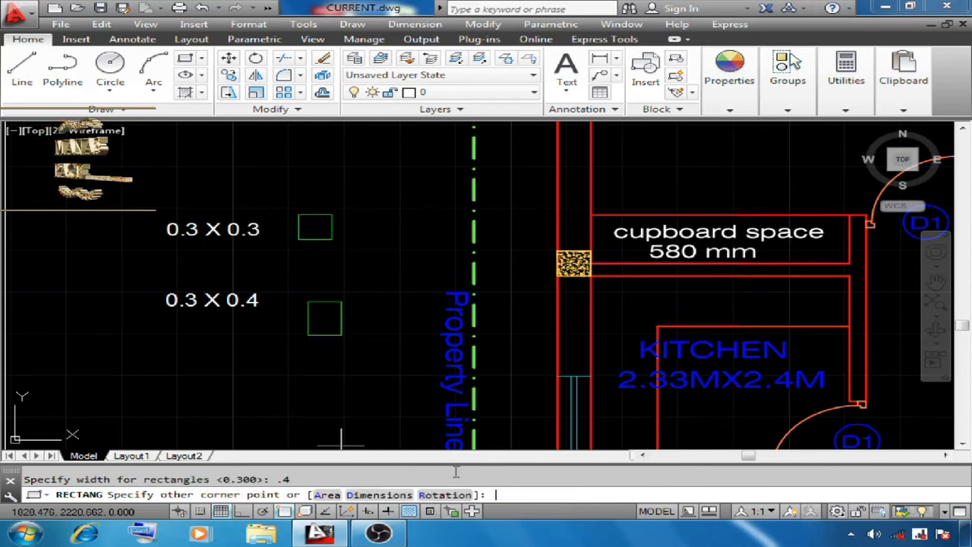
{"action": "left_click", "coordinate": [365, 299]}
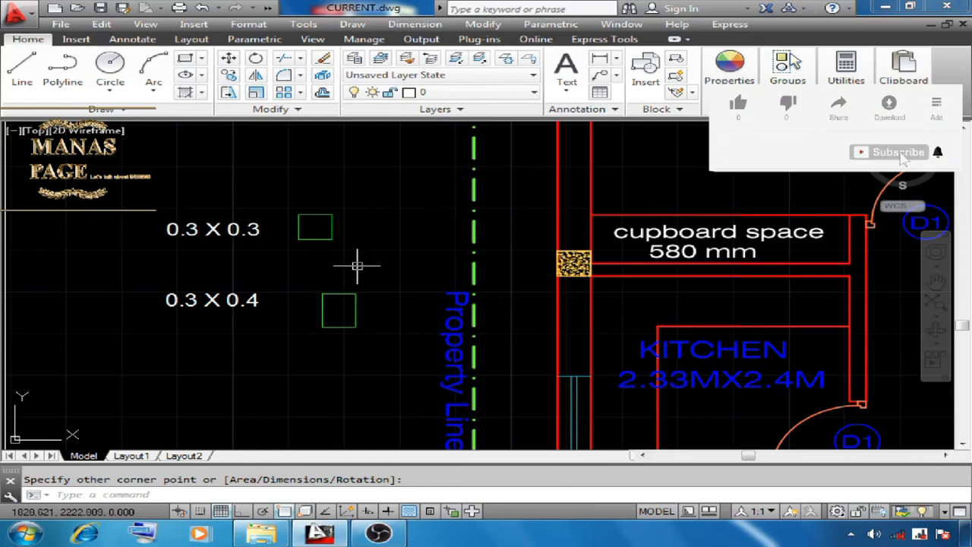
Start a hatch and set its pattern to the predefined AR-CONC.
{"action": "type", "text": "h"}
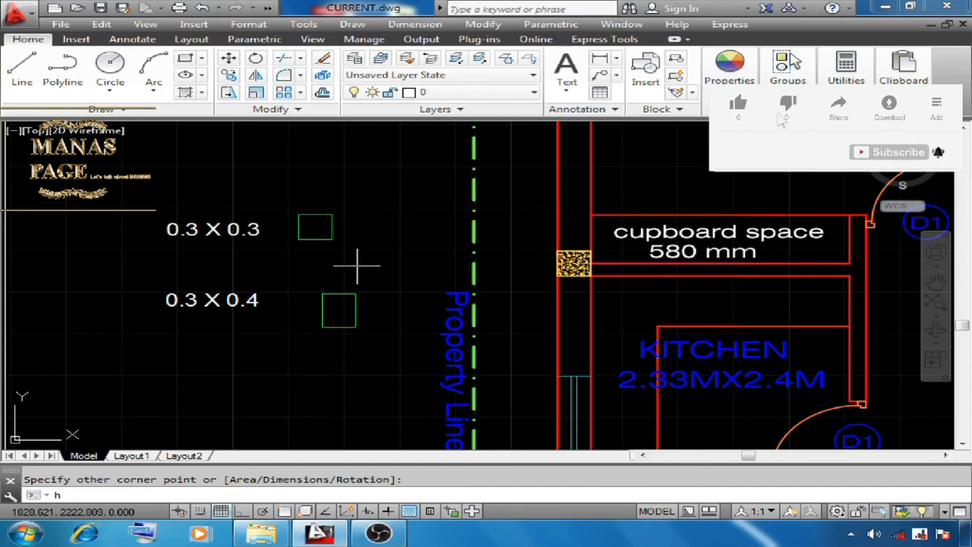
{"action": "key", "text": "Return"}
{"action": "left_click", "coordinate": [114, 93]}
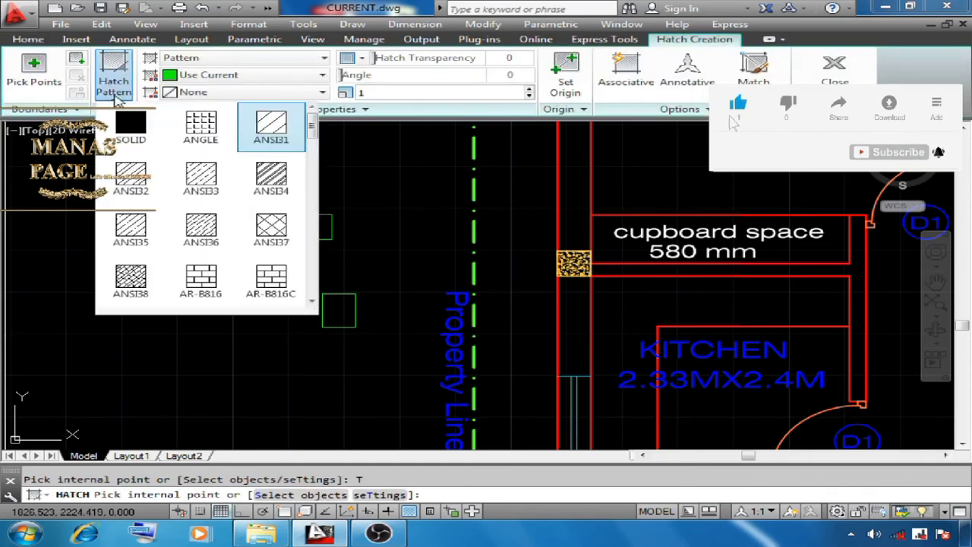
{"action": "left_click", "coordinate": [114, 94]}
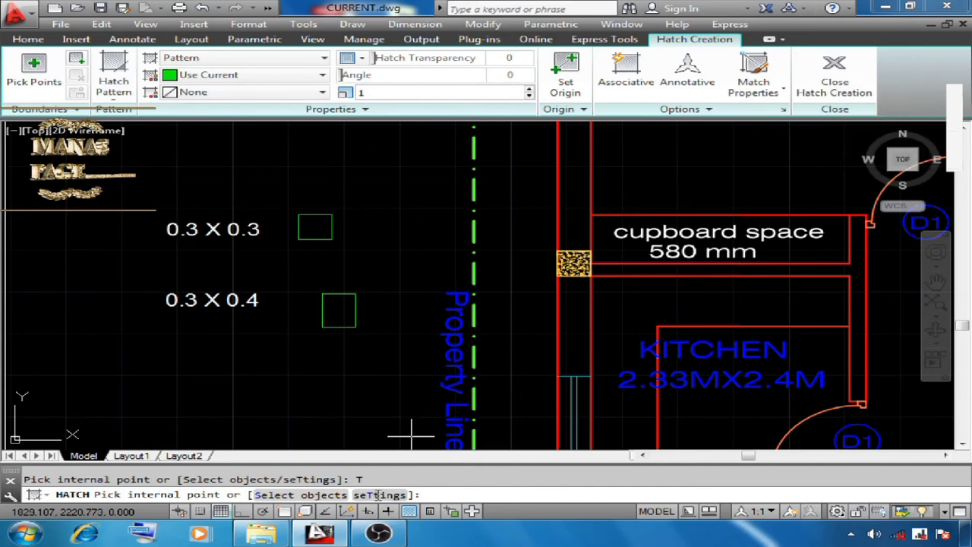
{"action": "left_click", "coordinate": [378, 494]}
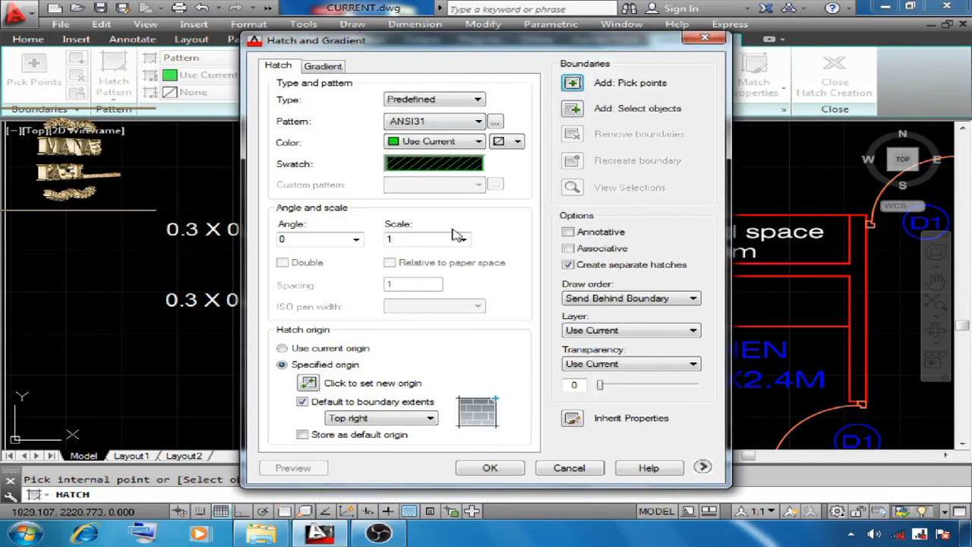
{"action": "left_click", "coordinate": [426, 169]}
{"action": "left_click", "coordinate": [416, 283]}
{"action": "left_click", "coordinate": [441, 138]}
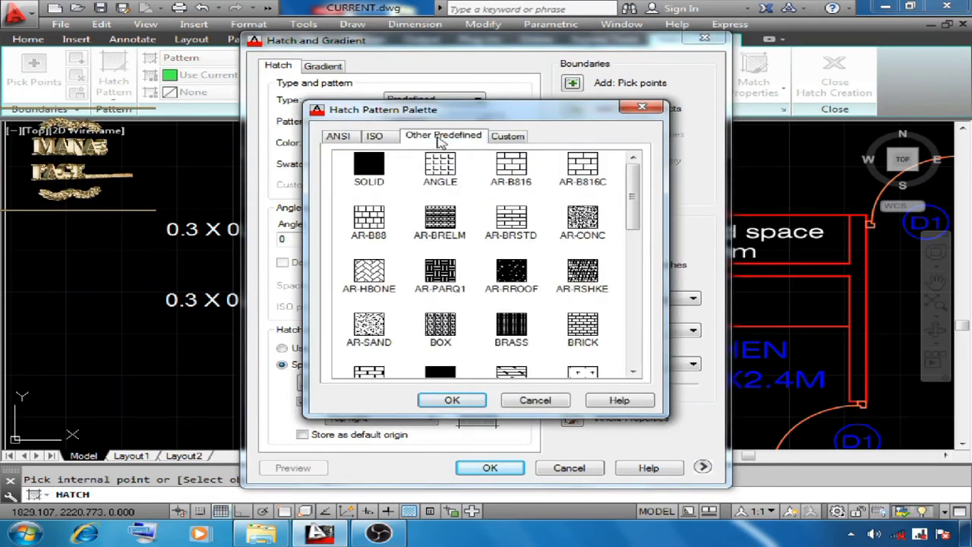
{"action": "left_click", "coordinate": [582, 224]}
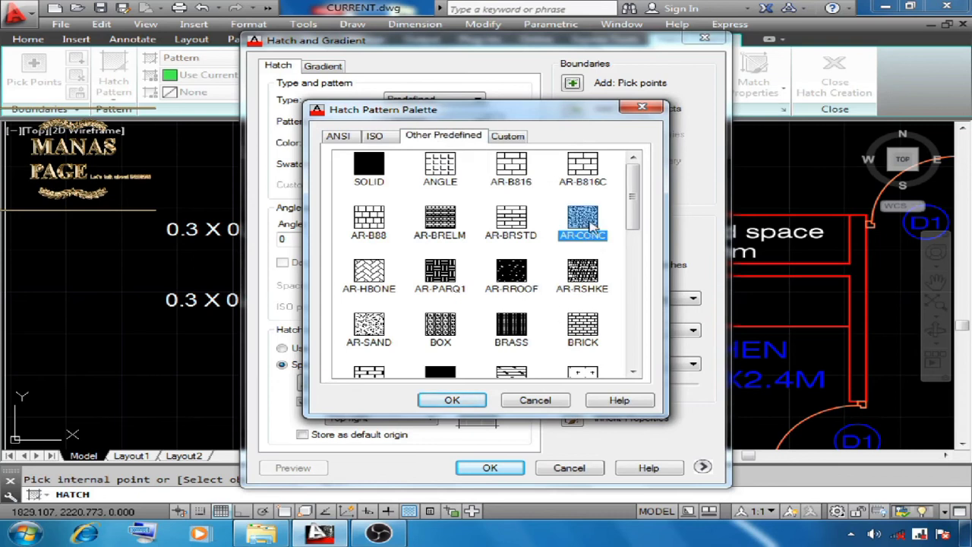
{"action": "left_click", "coordinate": [454, 403]}
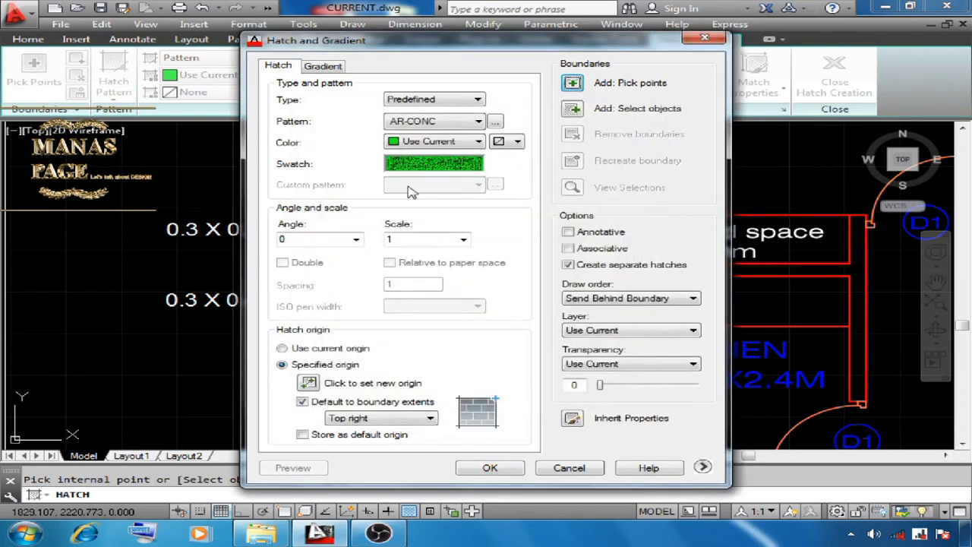
Keep separate hatches enabled and pick the interiors of both the 0.3 X 0.3 and 0.3 X 0.4 rectangles as hatch boundaries.
{"action": "left_click", "coordinate": [568, 265]}
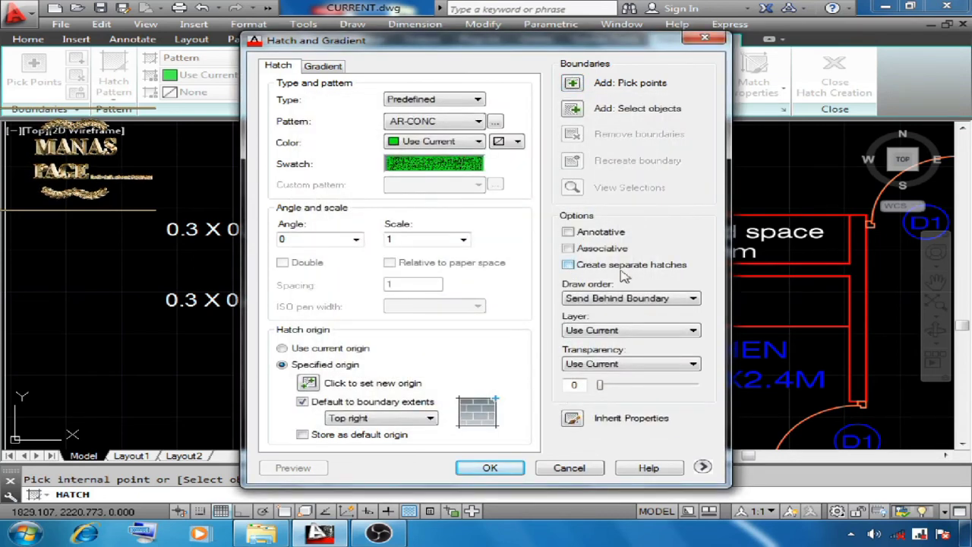
{"action": "left_click", "coordinate": [568, 265]}
{"action": "left_click", "coordinate": [574, 85]}
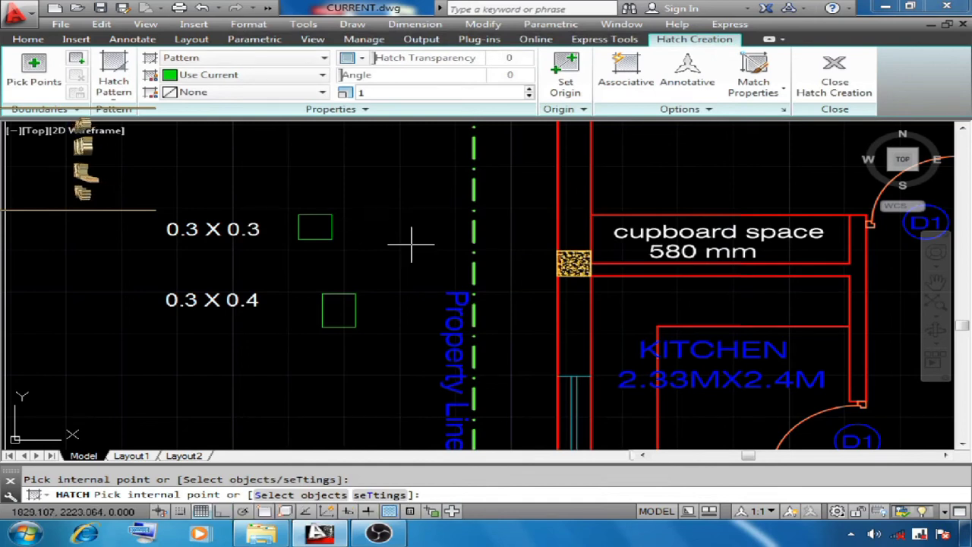
{"action": "left_click", "coordinate": [315, 226]}
{"action": "left_click", "coordinate": [332, 312]}
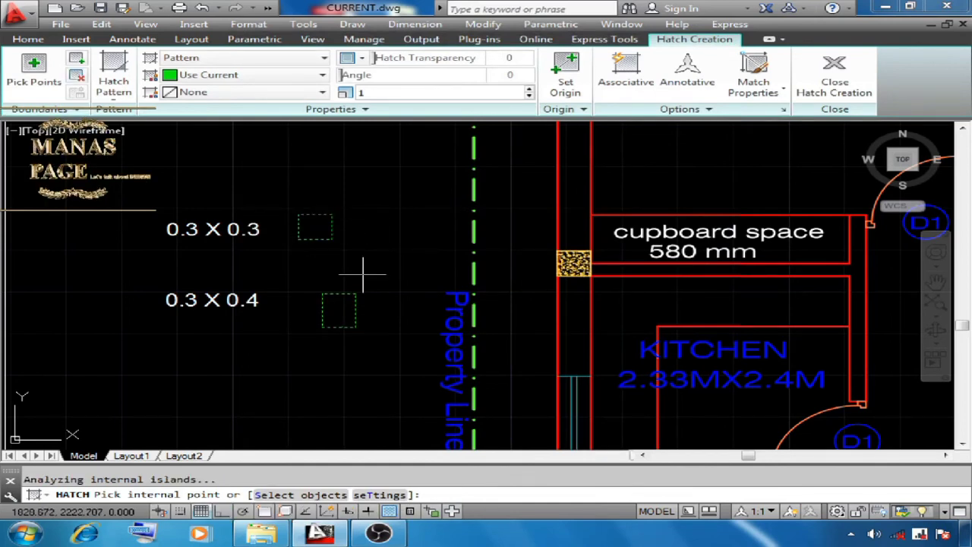
Try a hatch scale of 0.1 and preview it in both column rectangles.
{"action": "left_click", "coordinate": [394, 495]}
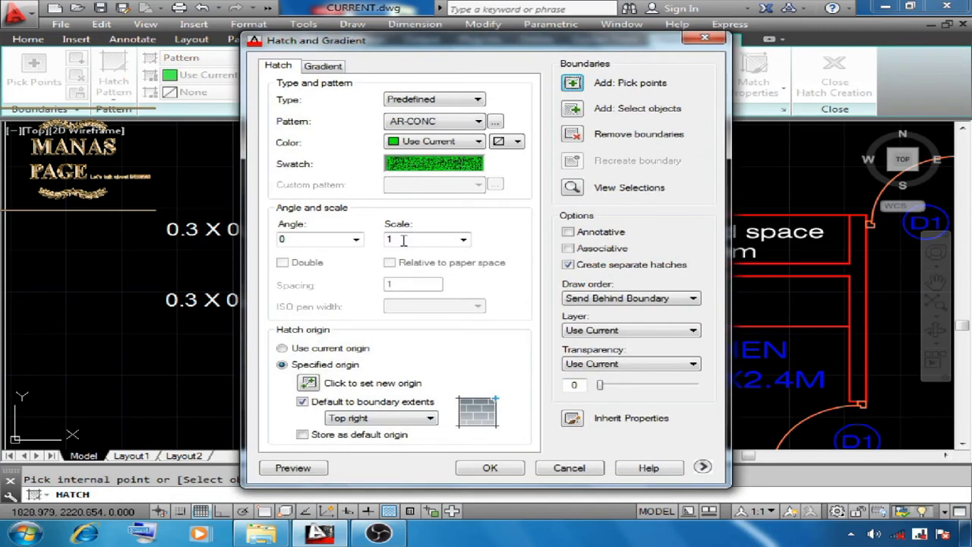
{"action": "double_click", "coordinate": [397, 240]}
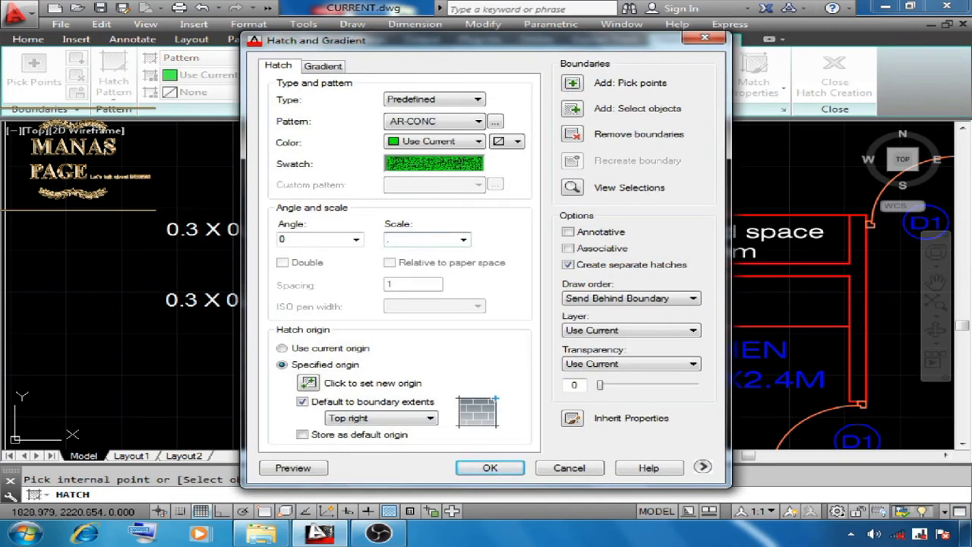
{"action": "type", "text": ".1"}
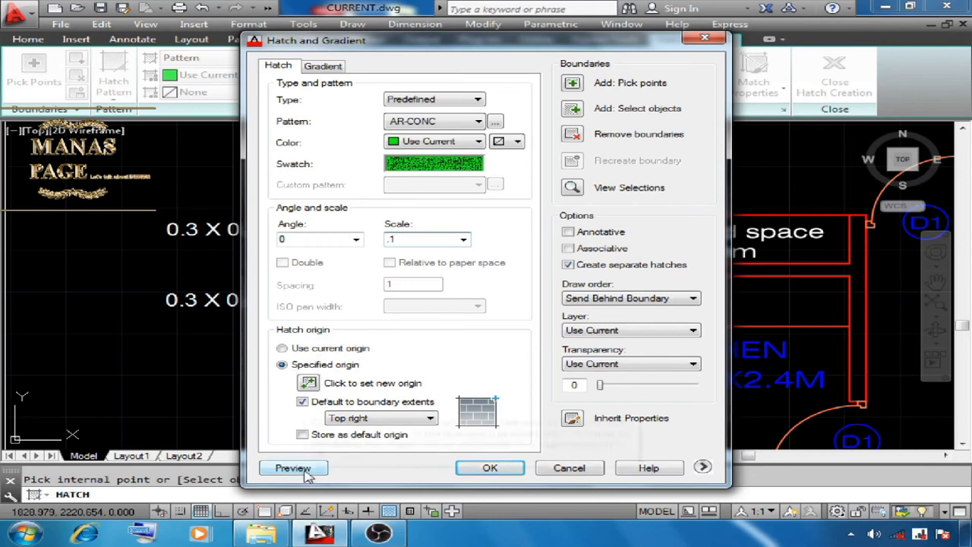
{"action": "left_click", "coordinate": [293, 467]}
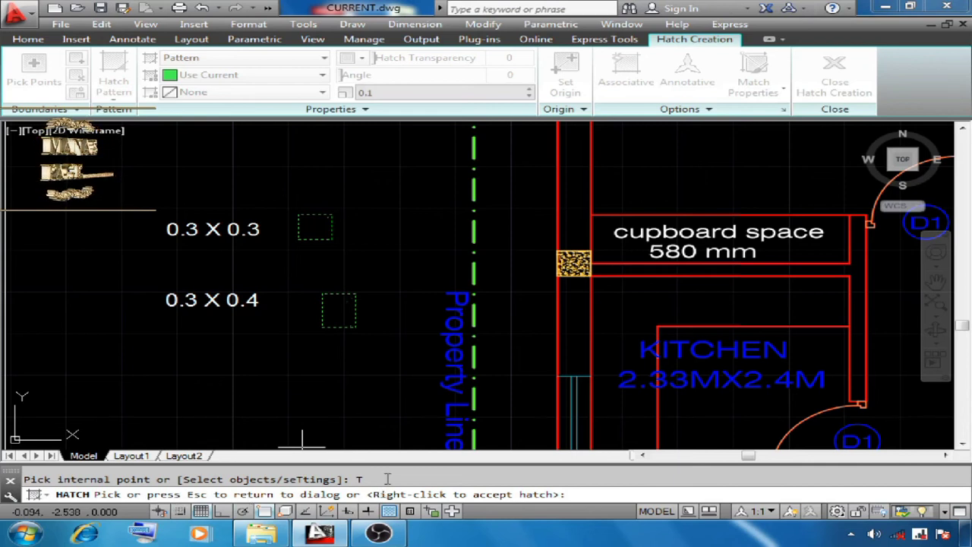
{"action": "key", "text": "Escape"}
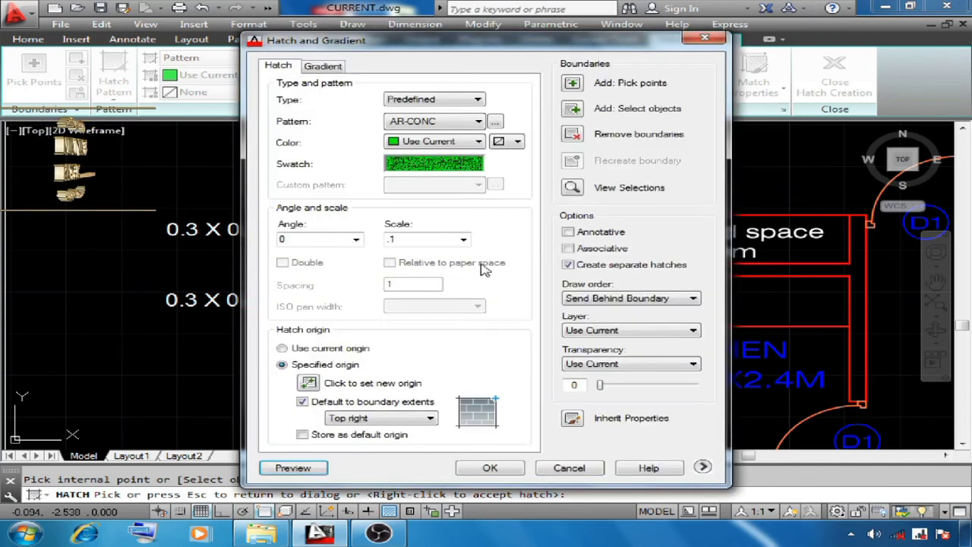
Set the hatch scale to 0.01, preview it and accept the hatch in both column rectangles.
{"action": "double_click", "coordinate": [404, 239]}
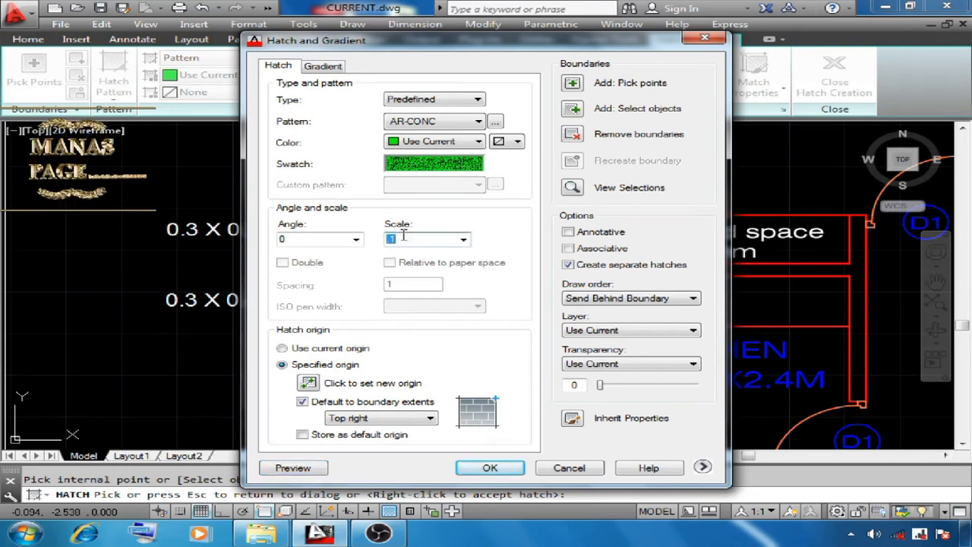
{"action": "left_click", "coordinate": [293, 468]}
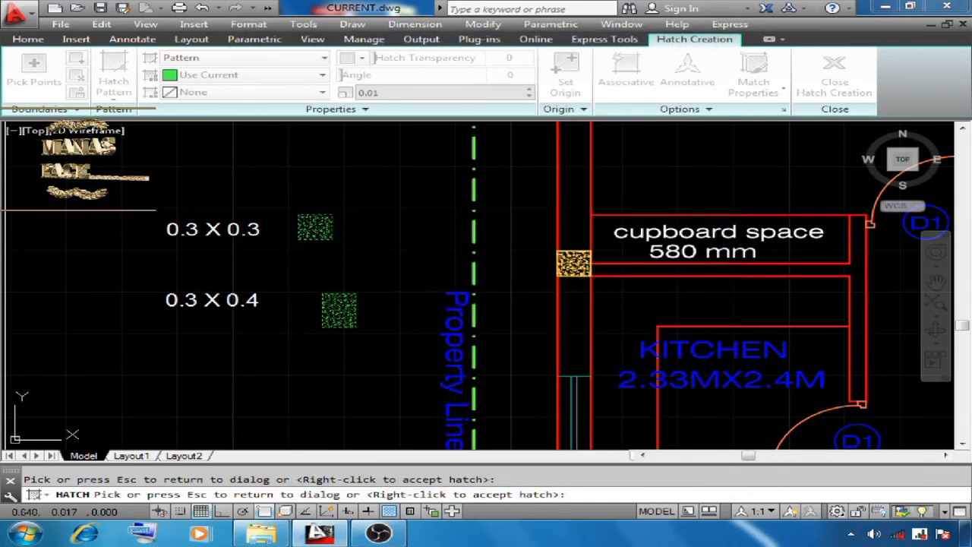
{"action": "key", "text": "Return"}
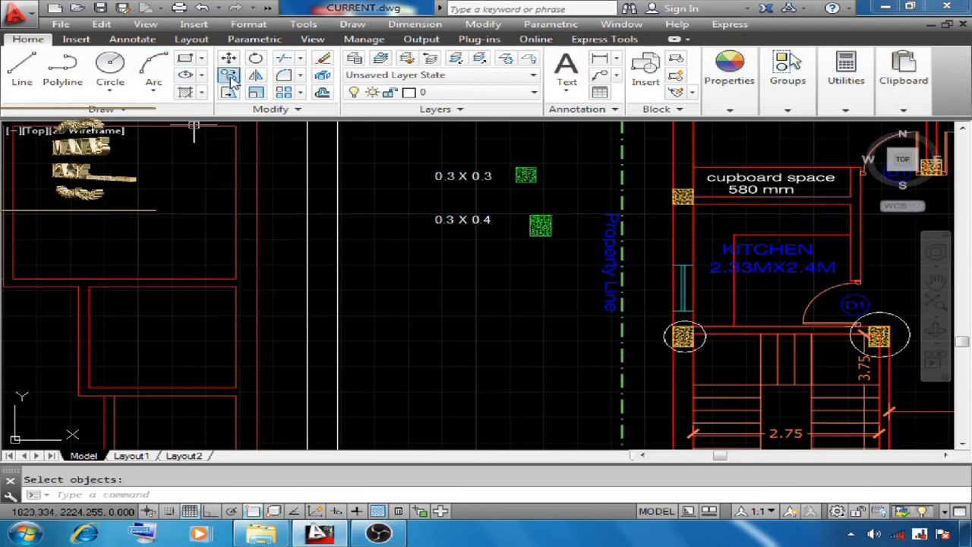
Copy the hatched 0.3 X 0.3 column to spots near each matching column location around the red floor plan.
{"action": "left_click", "coordinate": [228, 76]}
{"action": "left_click", "coordinate": [551, 160]}
{"action": "left_click", "coordinate": [492, 195]}
{"action": "key", "text": "Return"}
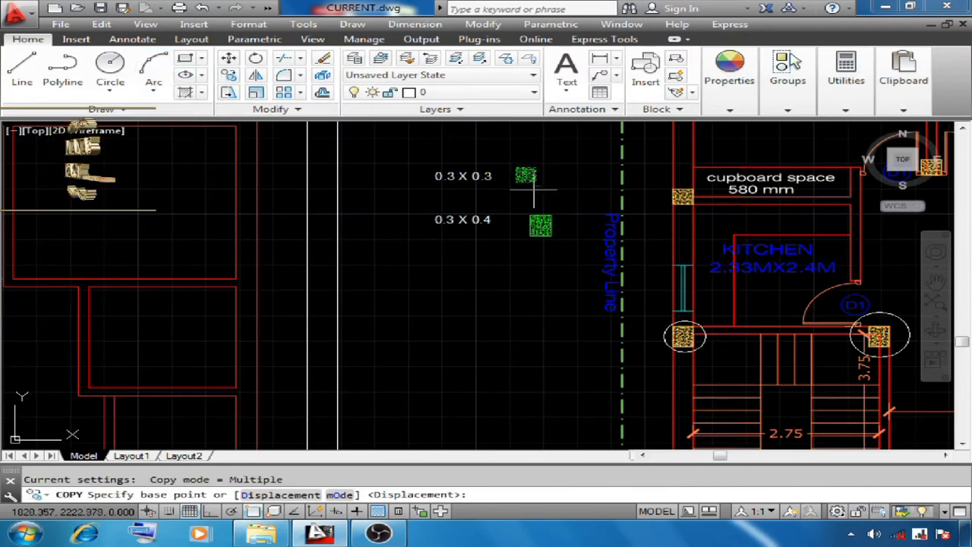
{"action": "left_click", "coordinate": [542, 187]}
{"action": "middle_click_drag", "start_coordinate": [545, 188], "coordinate": [625, 211]}
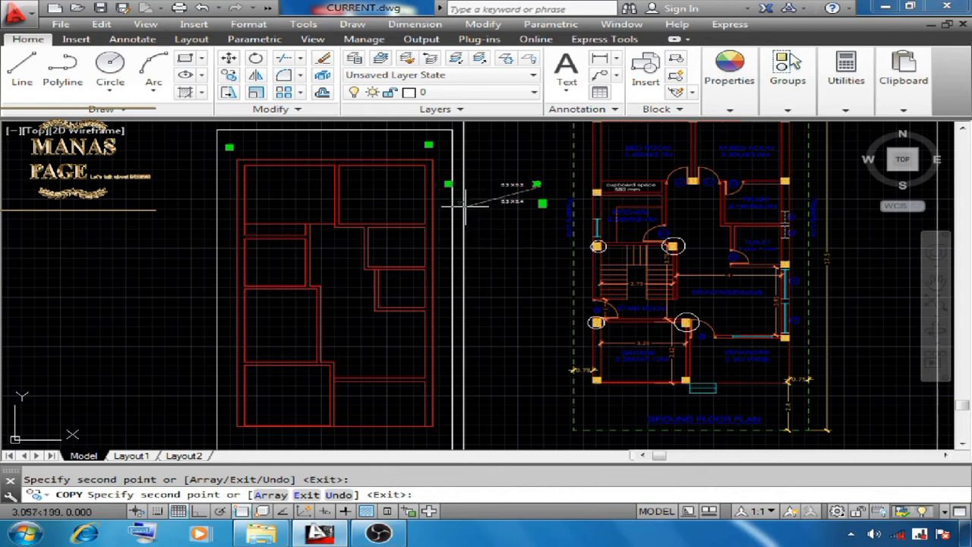
{"action": "scroll", "coordinate": [448, 183], "scroll_direction": "up", "scroll_amount": 3}
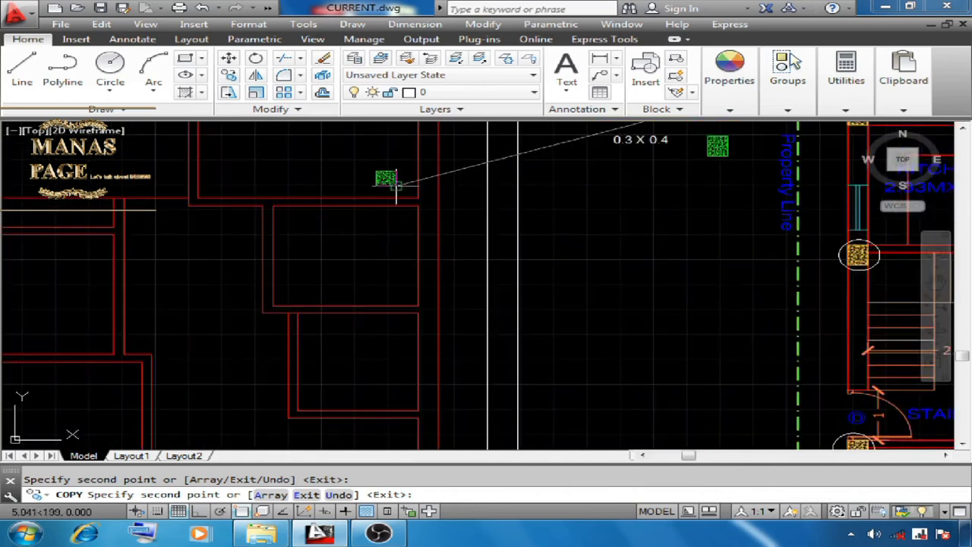
{"action": "scroll", "coordinate": [394, 186], "scroll_direction": "down", "scroll_amount": 1}
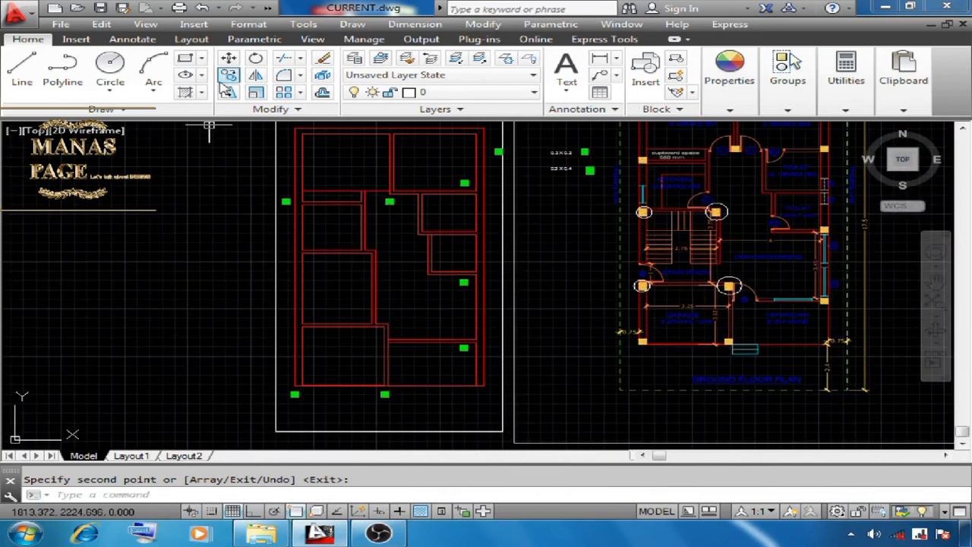
Copy the hatched 0.3 X 0.4 column to a spot just outside the plan's left wall, near the stair room's upper corner.
{"action": "left_click", "coordinate": [228, 75]}
{"action": "left_click", "coordinate": [576, 161]}
{"action": "left_click", "coordinate": [601, 186]}
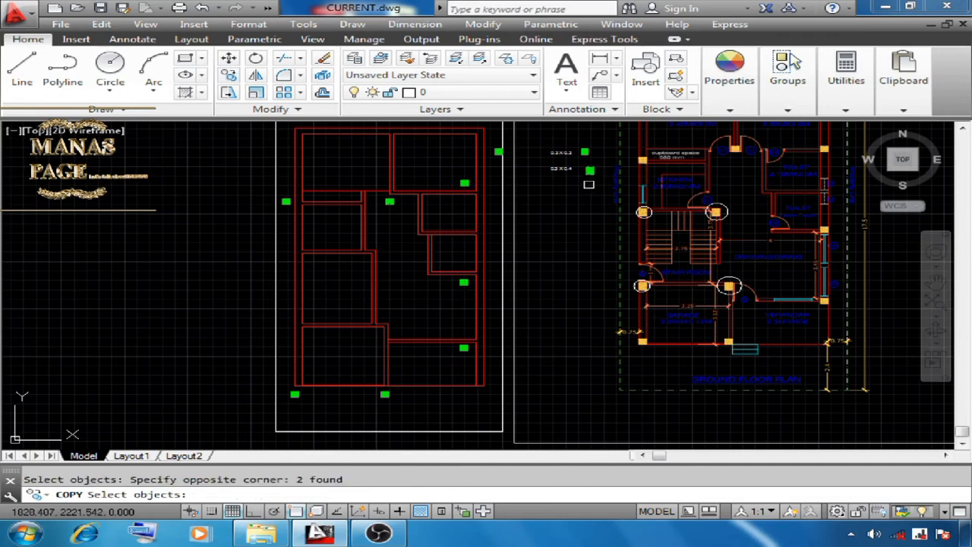
{"action": "key", "text": "Return"}
{"action": "left_click", "coordinate": [590, 171]}
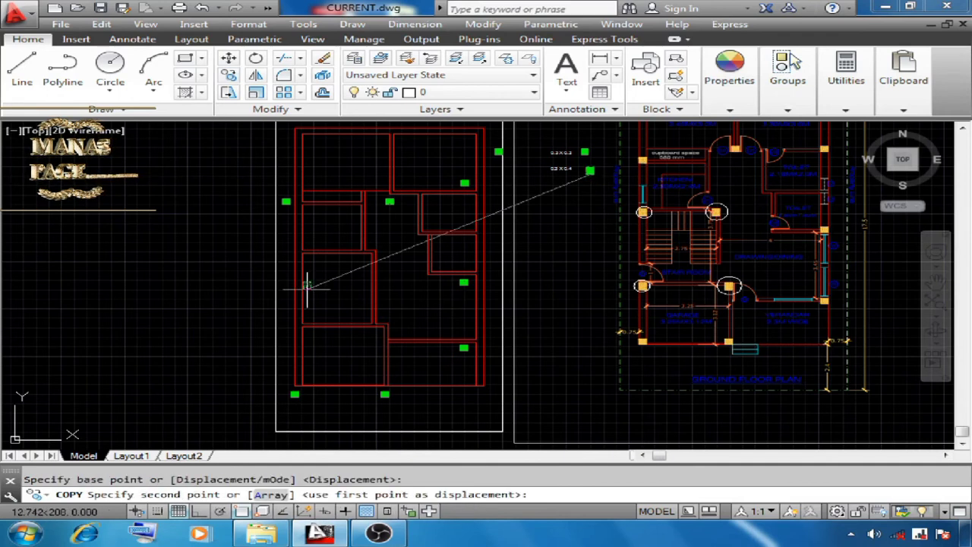
{"action": "scroll", "coordinate": [308, 285], "scroll_direction": "up", "scroll_amount": 4}
{"action": "left_click", "coordinate": [229, 231]}
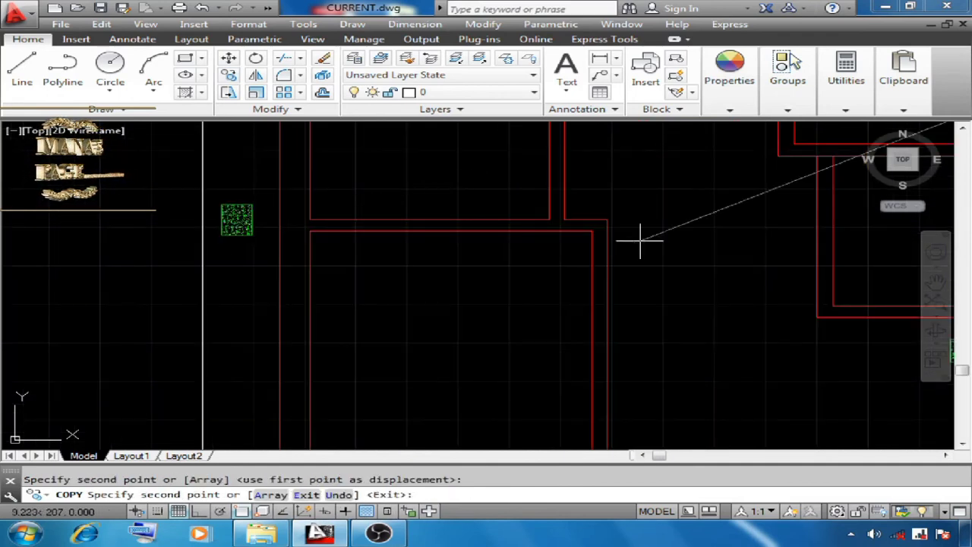
Place further copies of the 0.3 X 0.4 column near the stair room's remaining corners and end the copy.
{"action": "scroll", "coordinate": [552, 210], "scroll_direction": "down", "scroll_amount": 4}
{"action": "scroll", "coordinate": [574, 313], "scroll_direction": "up", "scroll_amount": 3}
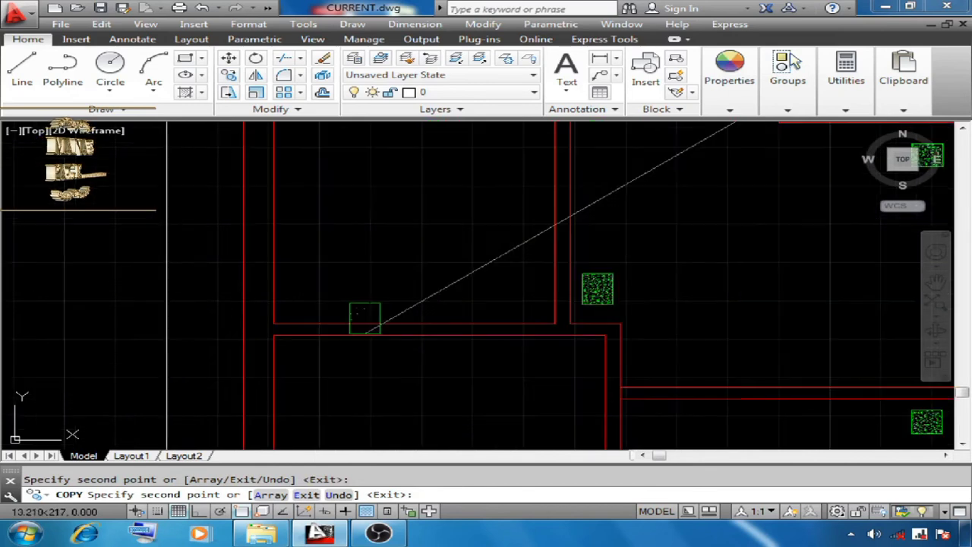
{"action": "left_click", "coordinate": [214, 320]}
{"action": "right_click", "coordinate": [402, 258]}
{"action": "left_click", "coordinate": [422, 266]}
{"action": "scroll", "coordinate": [341, 341], "scroll_direction": "down", "scroll_amount": 2}
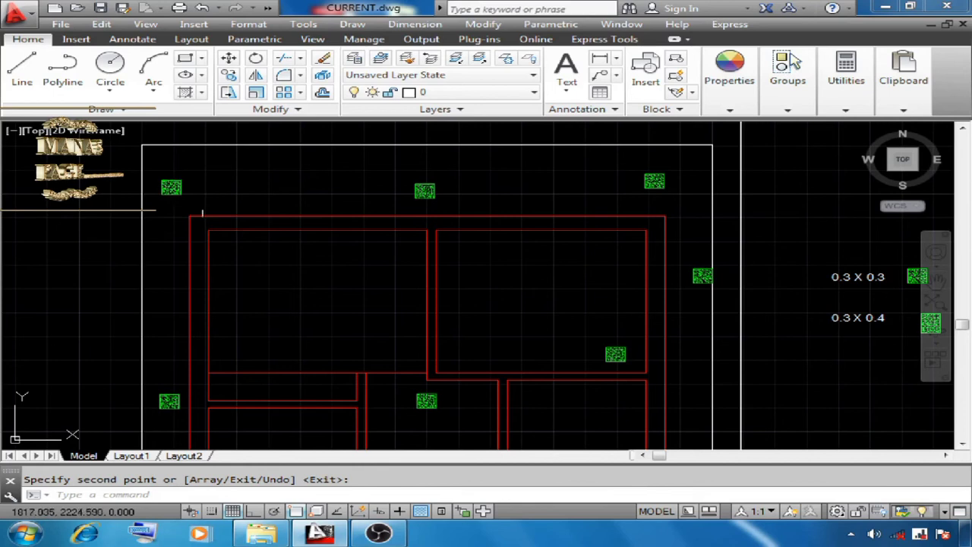
Move the upper-left 0.3 X 0.3 column by its top-left corner onto the plan's outer top-left wall corner.
{"action": "left_click", "coordinate": [228, 61]}
{"action": "left_click", "coordinate": [201, 177]}
{"action": "left_click", "coordinate": [170, 195]}
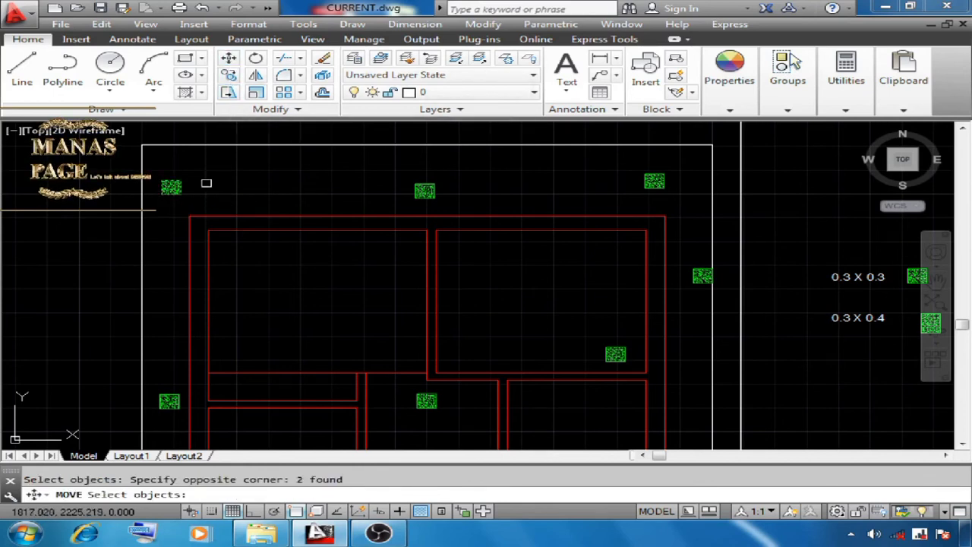
{"action": "key", "text": "Return"}
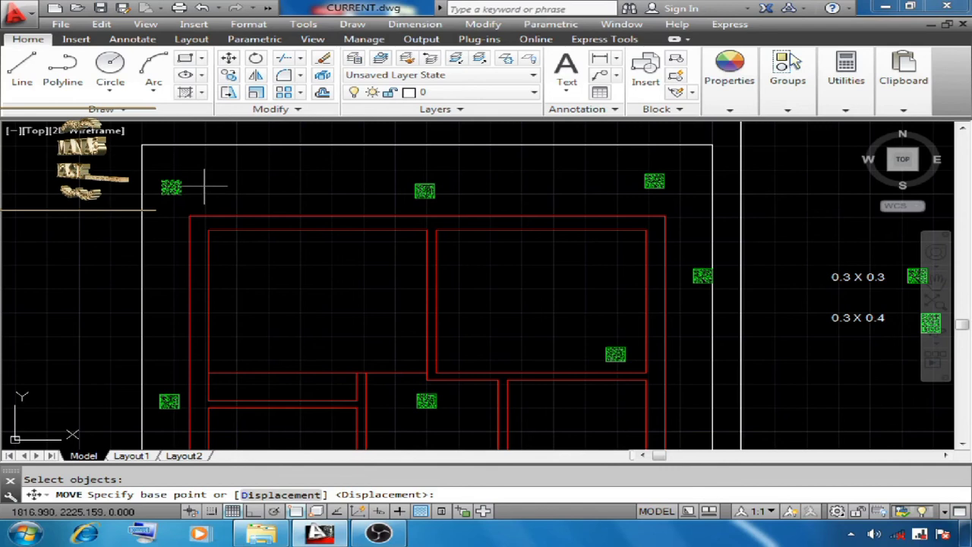
{"action": "scroll", "coordinate": [203, 186], "scroll_direction": "up", "scroll_amount": 2}
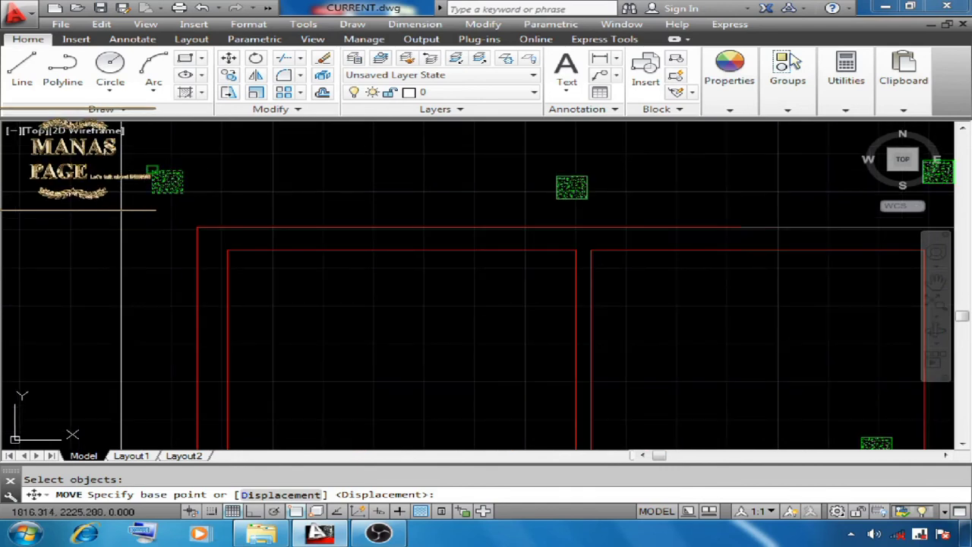
{"action": "left_click", "coordinate": [152, 167]}
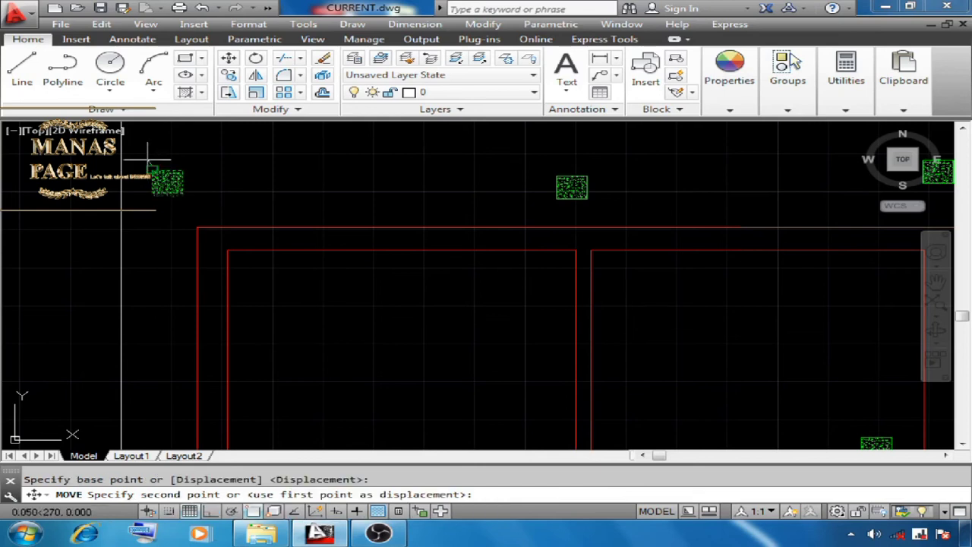
{"action": "left_click", "coordinate": [199, 228]}
{"action": "scroll", "coordinate": [302, 202], "scroll_direction": "down", "scroll_amount": 2}
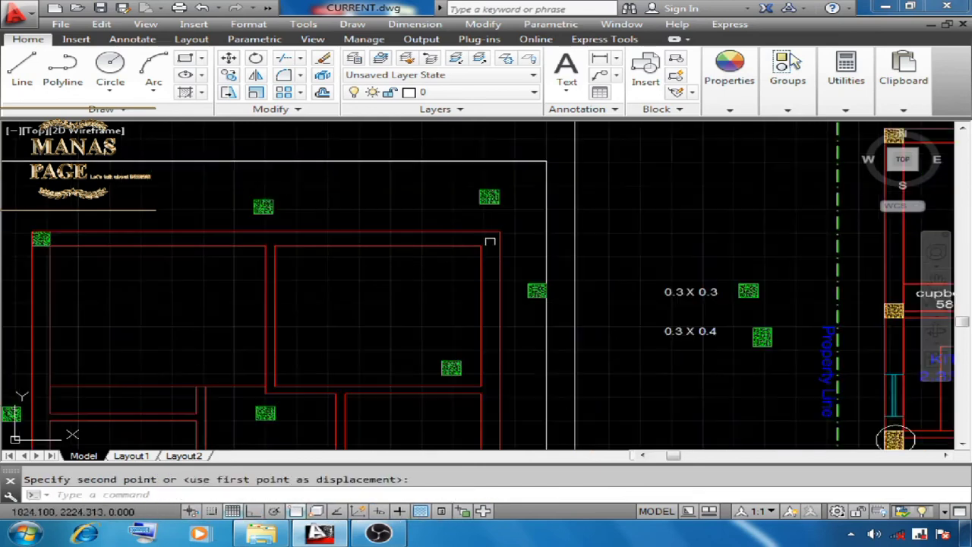
Move the upper-right 0.3 X 0.3 column by its top-right corner onto the plan's outer top-right wall corner.
{"action": "scroll", "coordinate": [489, 241], "scroll_direction": "up", "scroll_amount": 2}
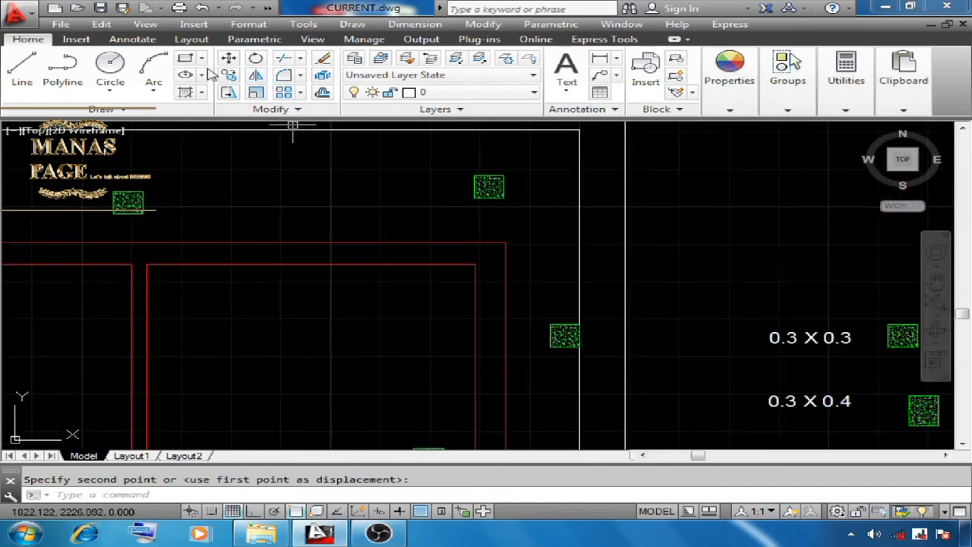
{"action": "left_click", "coordinate": [228, 57]}
{"action": "left_click", "coordinate": [427, 147]}
{"action": "left_click", "coordinate": [560, 218]}
{"action": "key", "text": "Return"}
{"action": "scroll", "coordinate": [505, 241], "scroll_direction": "up", "scroll_amount": 3}
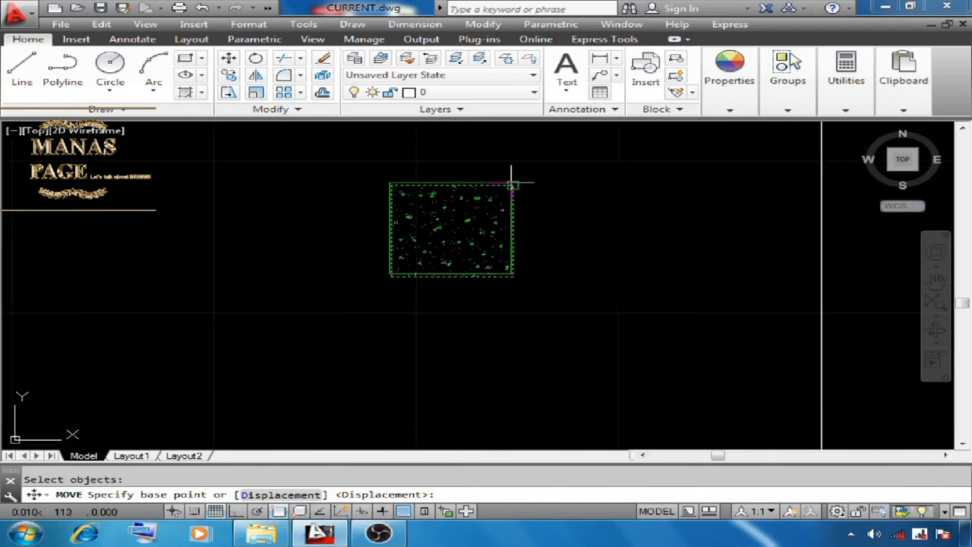
{"action": "left_click", "coordinate": [514, 182]}
{"action": "scroll", "coordinate": [515, 141], "scroll_direction": "up", "scroll_amount": 2}
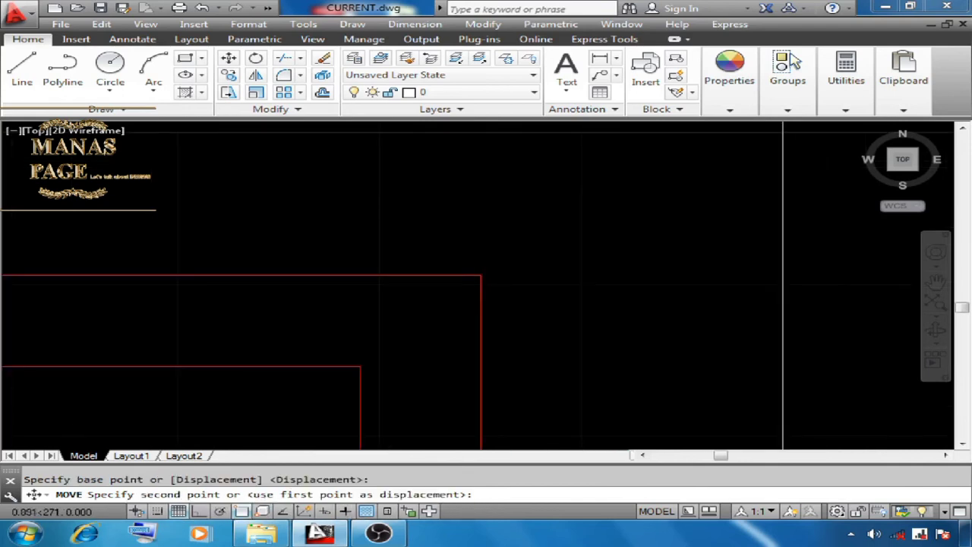
{"action": "key", "text": "Escape"}
{"action": "scroll", "coordinate": [205, 322], "scroll_direction": "down", "scroll_amount": 3}
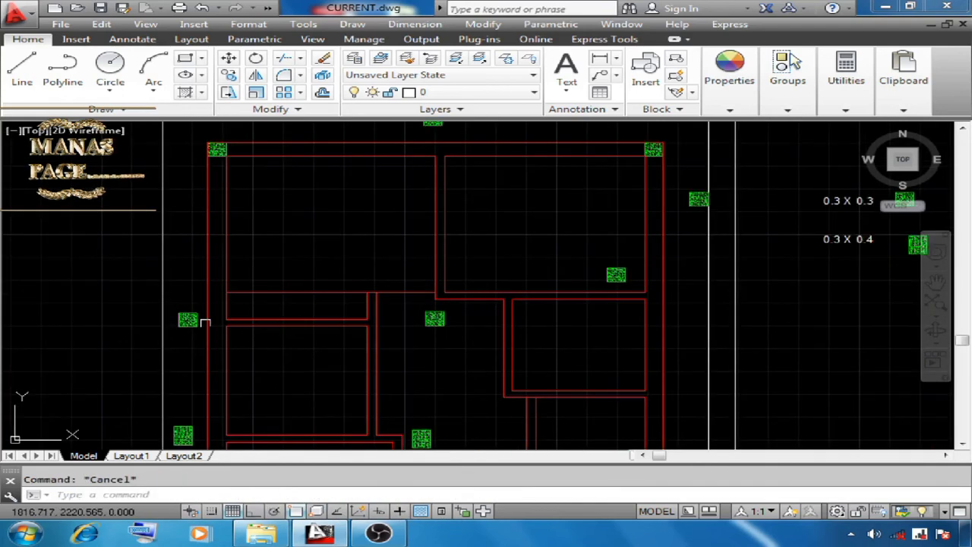
Move the 0.3 X 0.3 column beside the cupboard space by its bottom-right corner onto the kitchen's inner upper-left wall corner.
{"action": "left_click", "coordinate": [228, 58]}
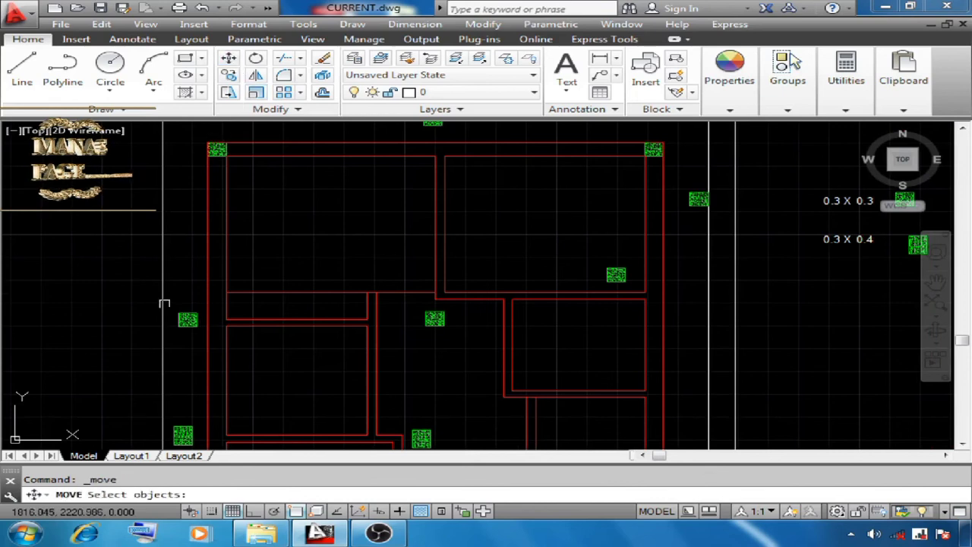
{"action": "left_click", "coordinate": [168, 303]}
{"action": "left_click", "coordinate": [205, 336]}
{"action": "scroll", "coordinate": [189, 336], "scroll_direction": "up", "scroll_amount": 5}
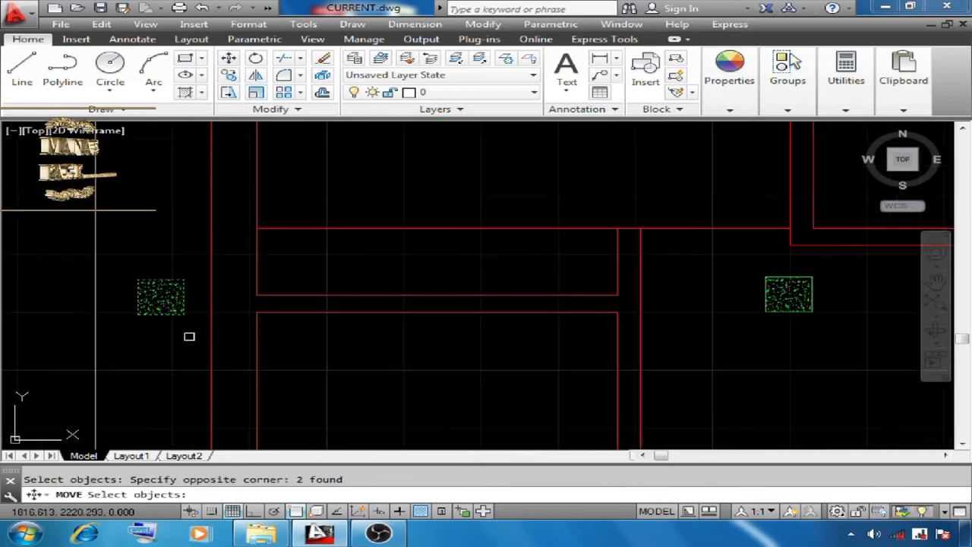
{"action": "key", "text": "Return"}
{"action": "left_click", "coordinate": [161, 307]}
{"action": "scroll", "coordinate": [162, 306], "scroll_direction": "down", "scroll_amount": 2}
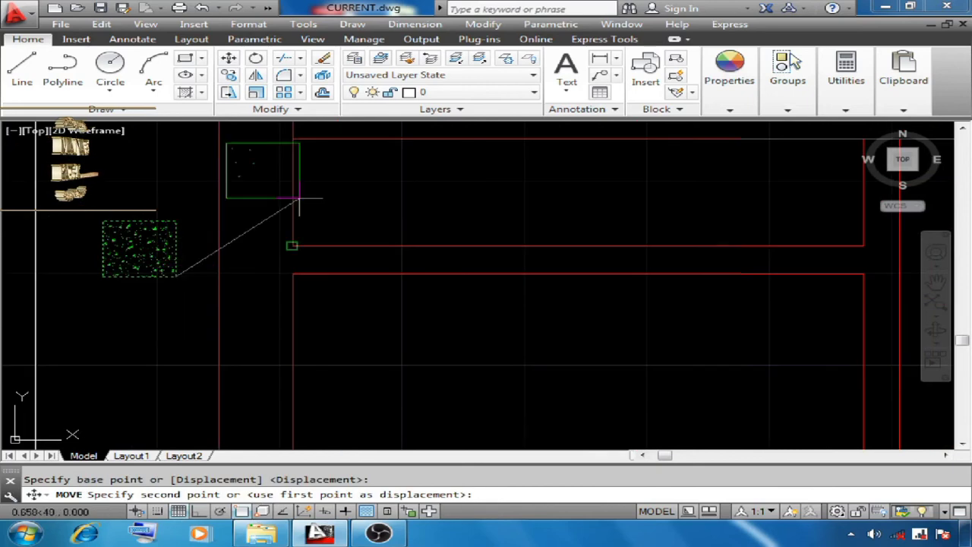
{"action": "left_click", "coordinate": [293, 273]}
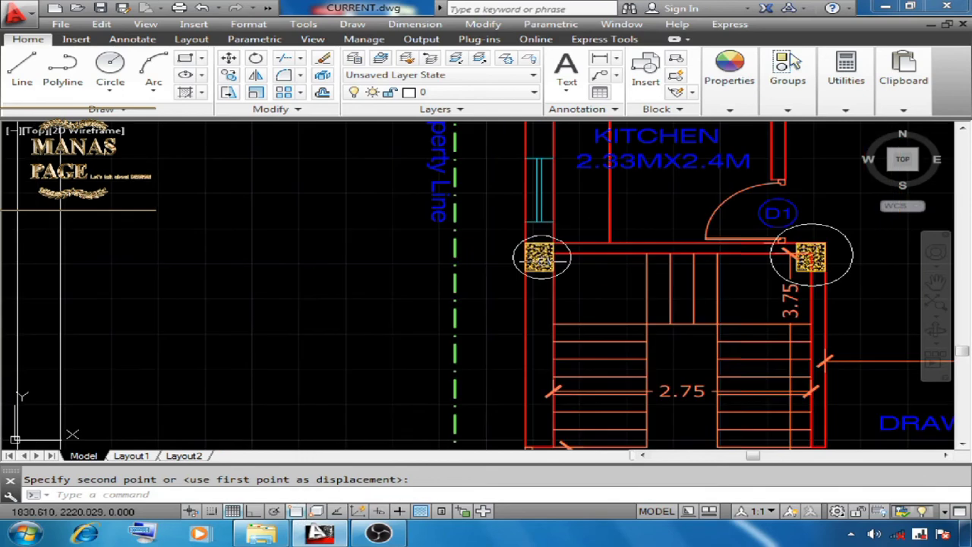
Examine how the circled column at the kitchen and stair wall junction aligns with the walls in the reference plan.
{"action": "scroll", "coordinate": [551, 244], "scroll_direction": "up", "scroll_amount": 10}
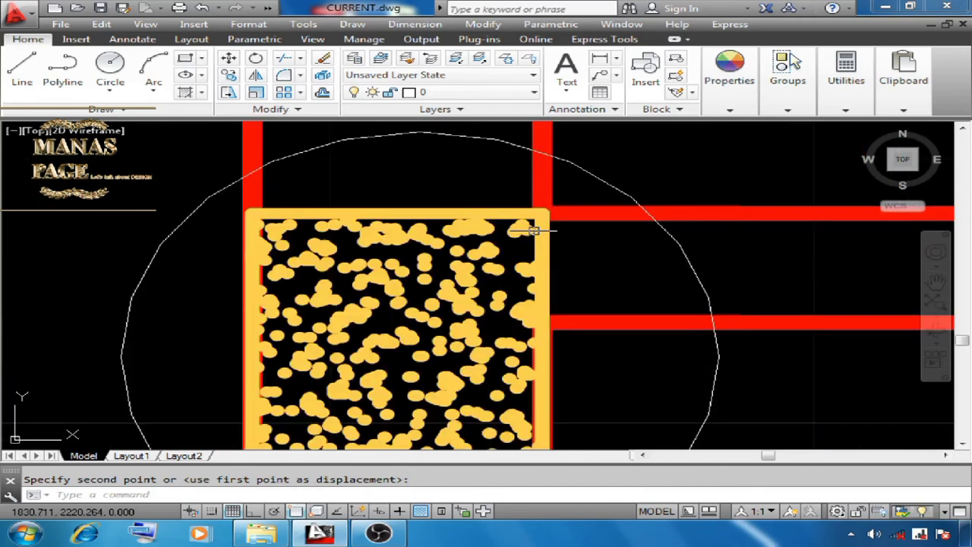
{"action": "scroll", "coordinate": [535, 216], "scroll_direction": "down", "scroll_amount": 2}
{"action": "scroll", "coordinate": [536, 216], "scroll_direction": "down", "scroll_amount": 10}
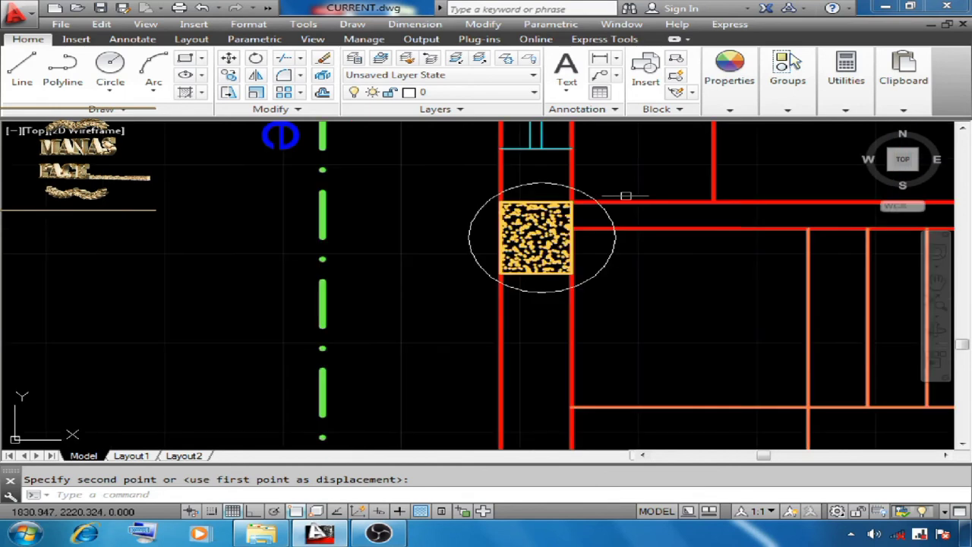
Move the 0.3 X 0.4 column outside the outer left wall by its top-right corner onto the kitchen's lower-left inner wall corner.
{"action": "scroll", "coordinate": [105, 267], "scroll_direction": "up", "scroll_amount": 6}
{"action": "middle_click_drag", "start_coordinate": [105, 267], "coordinate": [167, 278]}
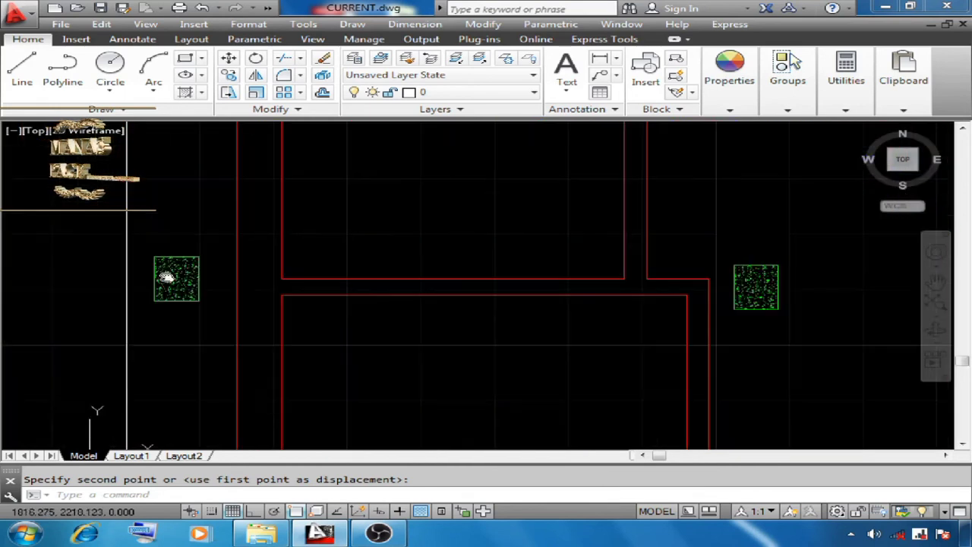
{"action": "left_click", "coordinate": [228, 58]}
{"action": "left_click", "coordinate": [151, 247]}
{"action": "left_click", "coordinate": [211, 311]}
{"action": "key", "text": "Return"}
{"action": "scroll", "coordinate": [205, 307], "scroll_direction": "up", "scroll_amount": 5}
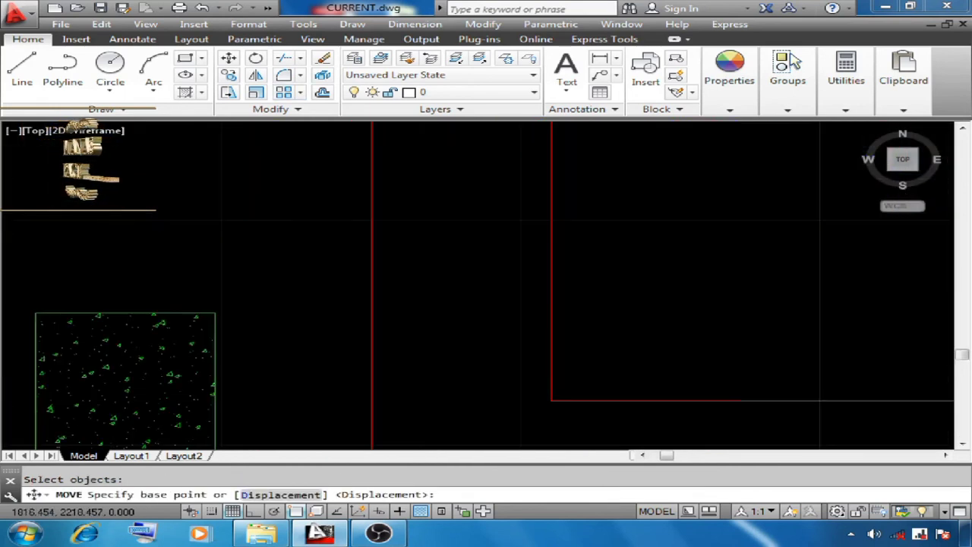
{"action": "left_click", "coordinate": [232, 354]}
{"action": "scroll", "coordinate": [232, 353], "scroll_direction": "down", "scroll_amount": 5}
{"action": "scroll", "coordinate": [291, 270], "scroll_direction": "up", "scroll_amount": 4}
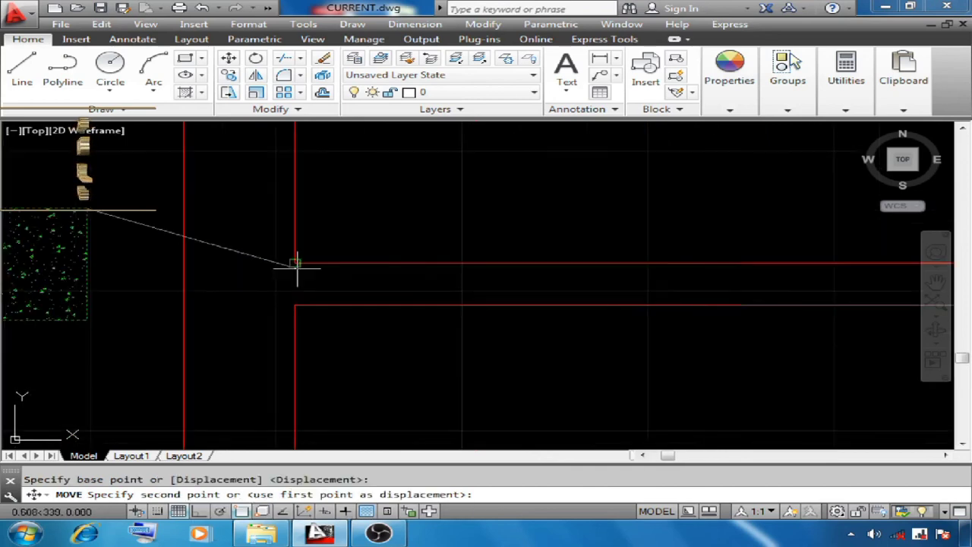
{"action": "left_click", "coordinate": [294, 263]}
Move the 0.3 X 0.4 column beside the stair wall by its top-right corner onto that wall's outer upper-right corner.
{"action": "scroll", "coordinate": [294, 262], "scroll_direction": "down", "scroll_amount": 3}
{"action": "scroll", "coordinate": [320, 278], "scroll_direction": "up", "scroll_amount": 2}
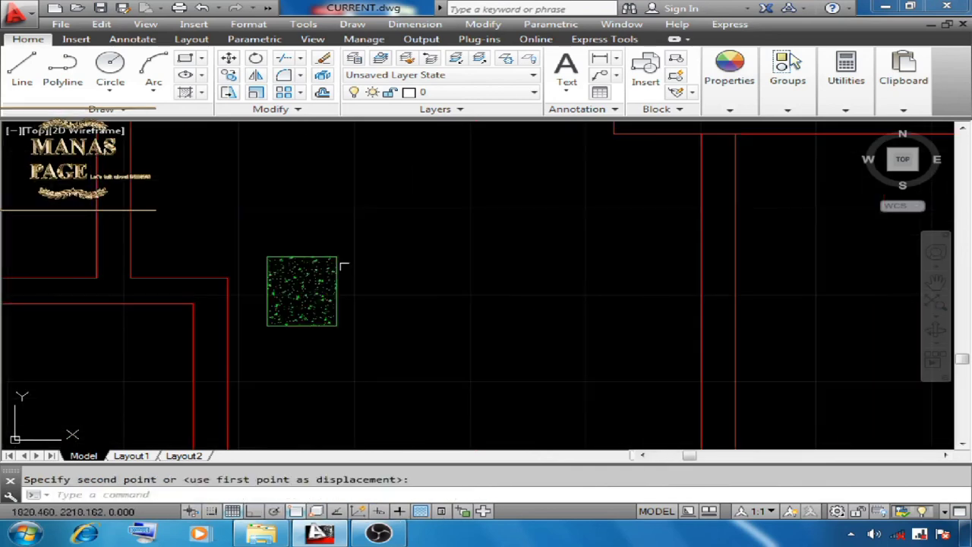
{"action": "left_click", "coordinate": [227, 59]}
{"action": "left_click", "coordinate": [255, 243]}
{"action": "left_click", "coordinate": [384, 363]}
{"action": "key", "text": "Return"}
{"action": "scroll", "coordinate": [341, 259], "scroll_direction": "up", "scroll_amount": 4}
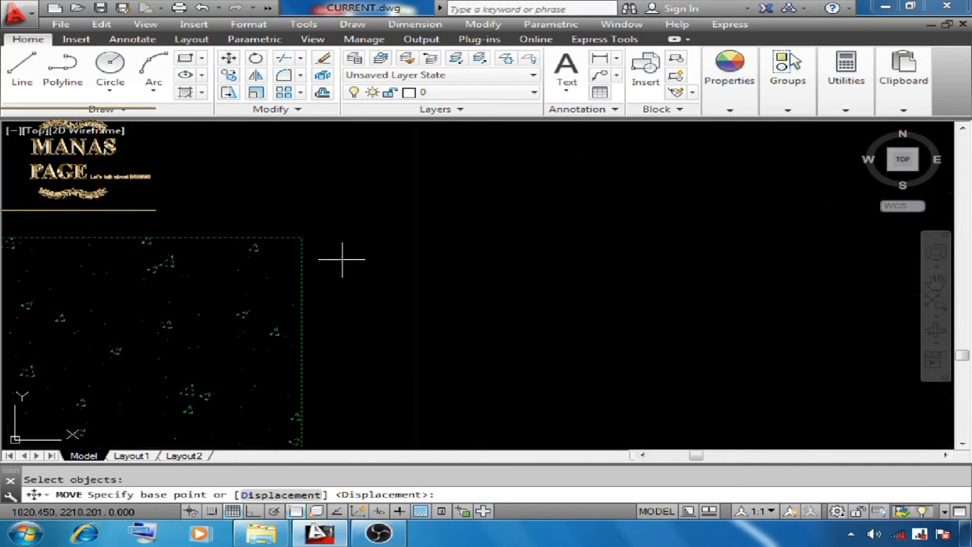
{"action": "left_click", "coordinate": [300, 237]}
{"action": "scroll", "coordinate": [349, 262], "scroll_direction": "down", "scroll_amount": 4}
{"action": "scroll", "coordinate": [341, 259], "scroll_direction": "up", "scroll_amount": 4}
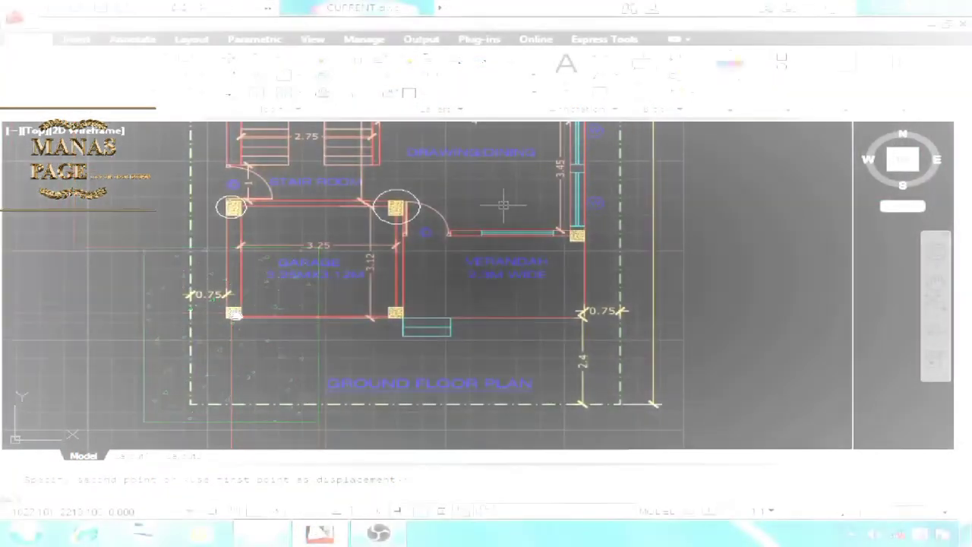
Move the 0.3 X 0.3 column near the verandah wall by its top-left corner onto the drawing/dining room's lower-right inner corner.
{"action": "scroll", "coordinate": [461, 256], "scroll_direction": "up", "scroll_amount": 6}
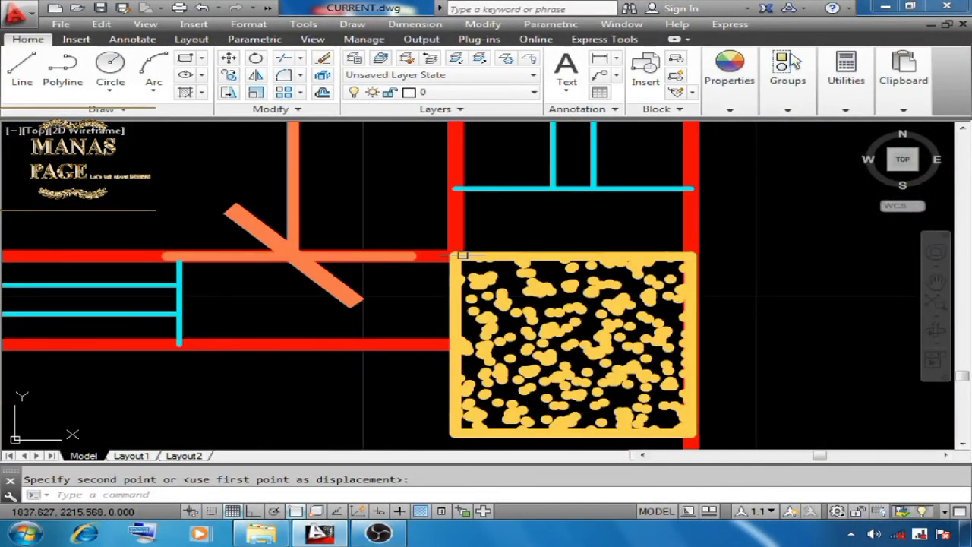
{"action": "scroll", "coordinate": [617, 237], "scroll_direction": "down", "scroll_amount": 10}
{"action": "scroll", "coordinate": [455, 228], "scroll_direction": "up", "scroll_amount": 5}
{"action": "left_click", "coordinate": [228, 58]}
{"action": "left_click", "coordinate": [514, 281]}
{"action": "left_click", "coordinate": [464, 332]}
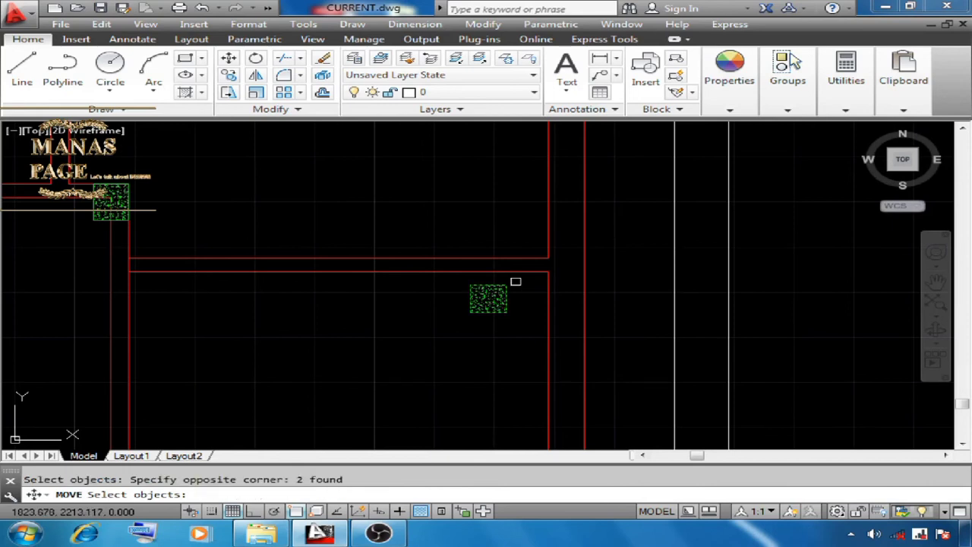
{"action": "right_click", "coordinate": [478, 308]}
{"action": "scroll", "coordinate": [512, 255], "scroll_direction": "up", "scroll_amount": 4}
{"action": "left_click", "coordinate": [406, 331]}
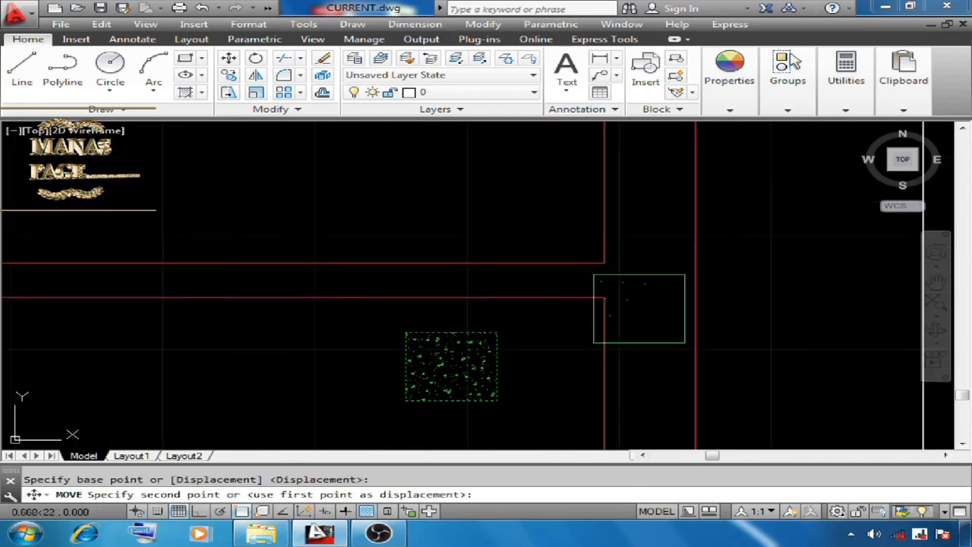
{"action": "left_click", "coordinate": [603, 264]}
Move the 0.3 X 0.3 column below the toilets by its top-left corner onto the lower toilet's lower-right inner corner.
{"action": "scroll", "coordinate": [477, 369], "scroll_direction": "down", "scroll_amount": 5}
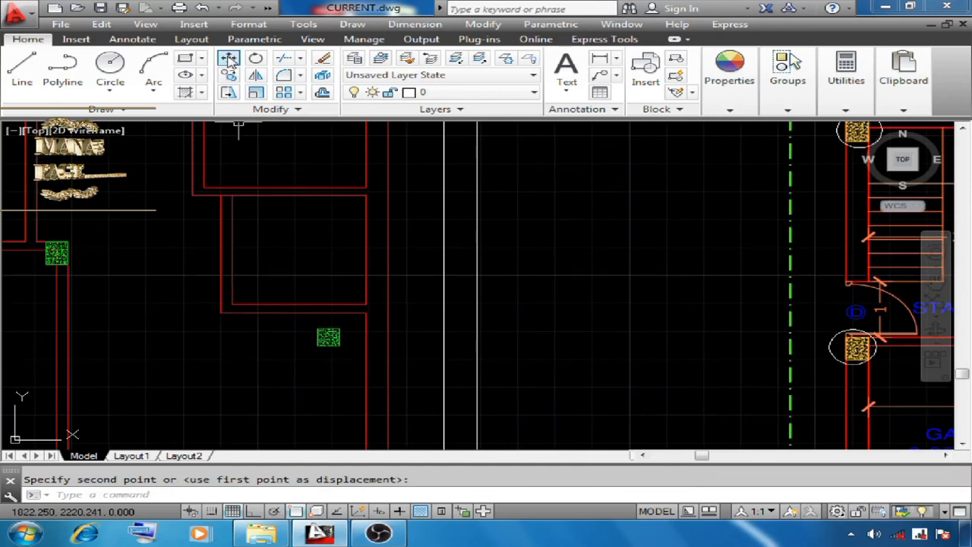
{"action": "left_click", "coordinate": [229, 59]}
{"action": "scroll", "coordinate": [328, 338], "scroll_direction": "up", "scroll_amount": 4}
{"action": "left_click", "coordinate": [268, 304]}
{"action": "left_click", "coordinate": [397, 369]}
{"action": "right_click", "coordinate": [327, 415]}
{"action": "scroll", "coordinate": [357, 346], "scroll_direction": "up", "scroll_amount": 2}
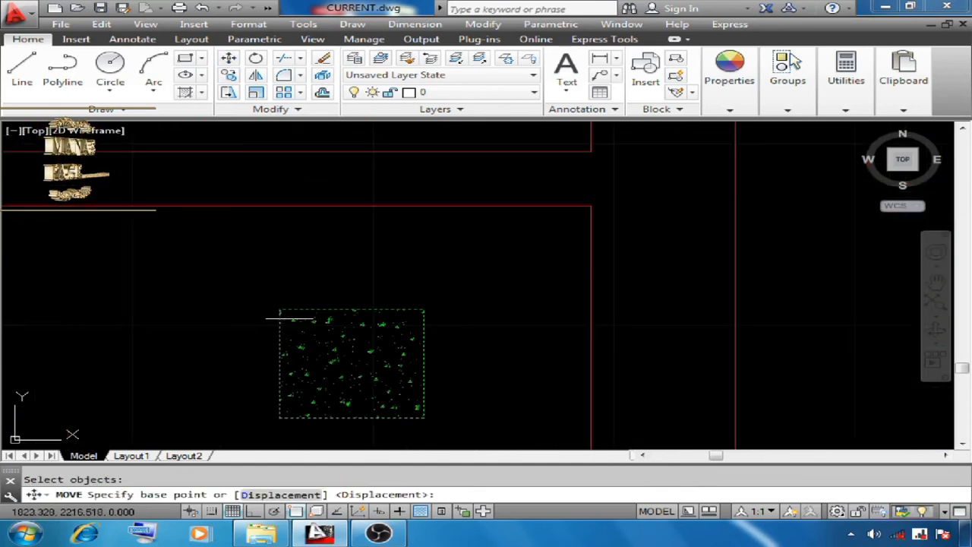
{"action": "left_click", "coordinate": [274, 309]}
{"action": "scroll", "coordinate": [468, 378], "scroll_direction": "down", "scroll_amount": 3}
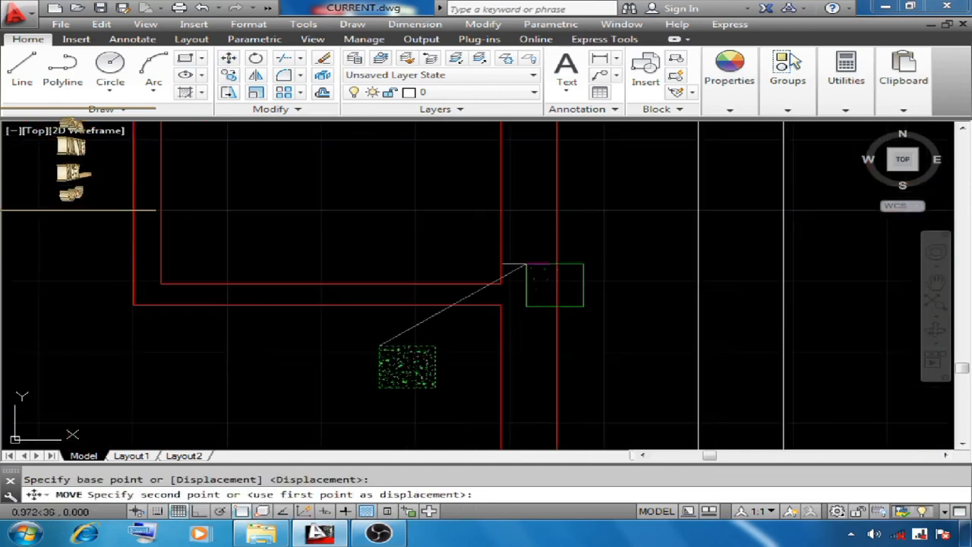
{"action": "left_click", "coordinate": [501, 284]}
Move the 0.3 X 0.3 column in the master bedroom by its bottom-left corner onto the upper toilet's upper-right inner corner.
{"action": "scroll", "coordinate": [395, 414], "scroll_direction": "down", "scroll_amount": 6}
{"action": "left_click", "coordinate": [230, 62]}
{"action": "scroll", "coordinate": [403, 210], "scroll_direction": "up", "scroll_amount": 4}
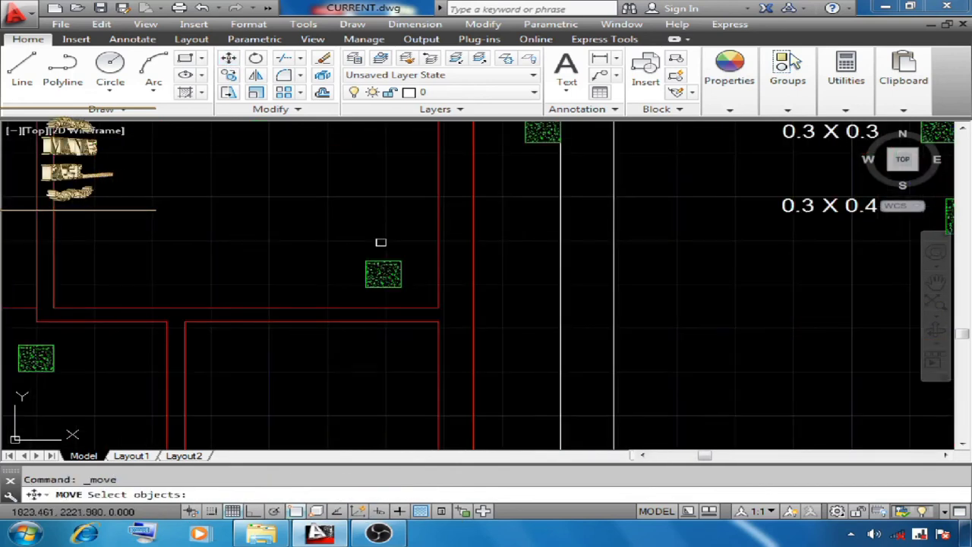
{"action": "left_click", "coordinate": [381, 242]}
{"action": "left_click", "coordinate": [417, 294]}
{"action": "right_click", "coordinate": [417, 294]}
{"action": "scroll", "coordinate": [372, 289], "scroll_direction": "up", "scroll_amount": 3}
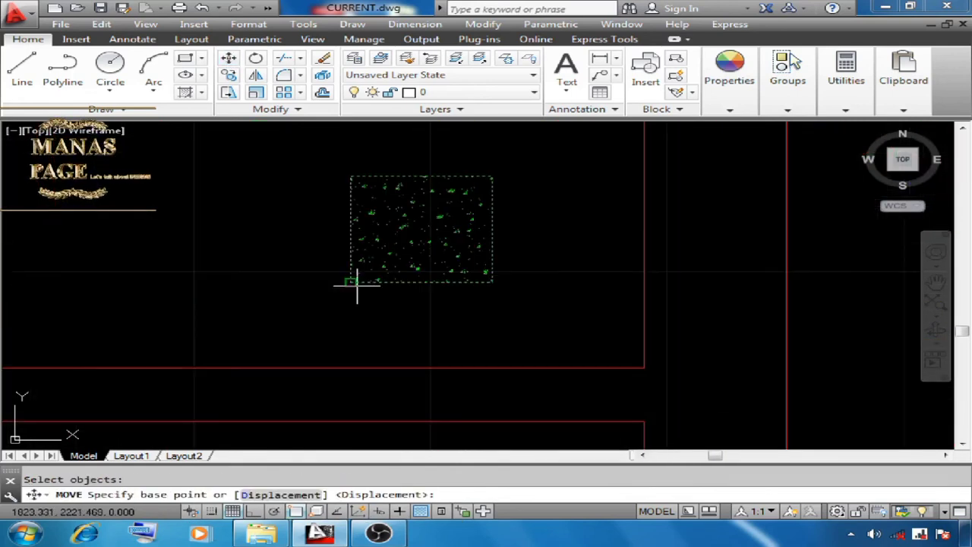
{"action": "left_click", "coordinate": [347, 278]}
{"action": "scroll", "coordinate": [487, 245], "scroll_direction": "down", "scroll_amount": 3}
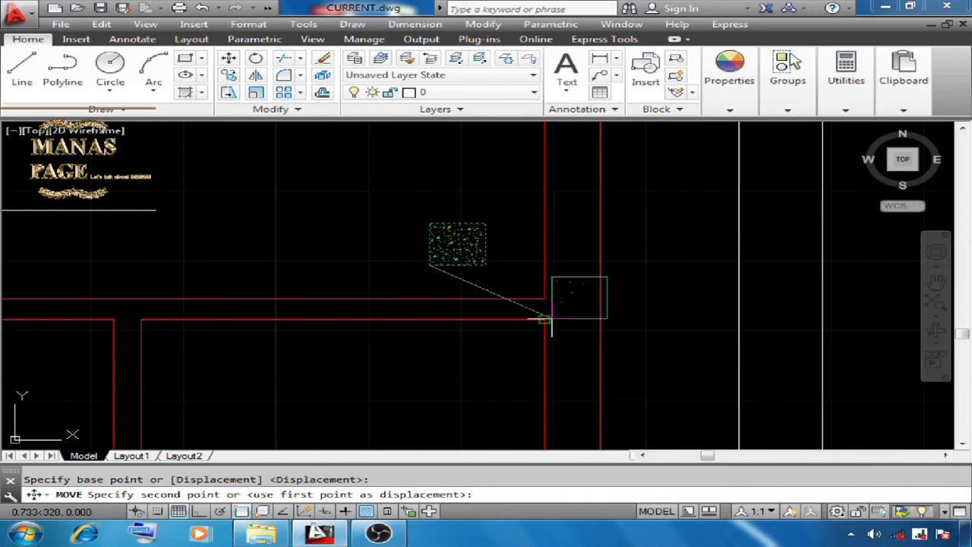
{"action": "left_click", "coordinate": [544, 321]}
Draw a short vertical line extending the right face of the bedroom partition wall down to the toilet wall's lower line.
{"action": "scroll", "coordinate": [527, 296], "scroll_direction": "down", "scroll_amount": 4}
{"action": "scroll", "coordinate": [516, 270], "scroll_direction": "up", "scroll_amount": 3}
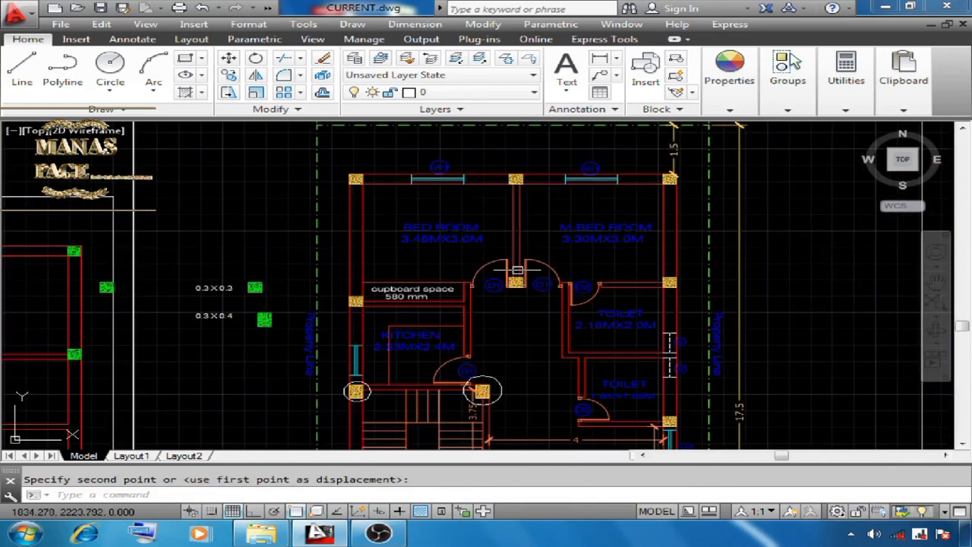
{"action": "scroll", "coordinate": [518, 274], "scroll_direction": "up", "scroll_amount": 10}
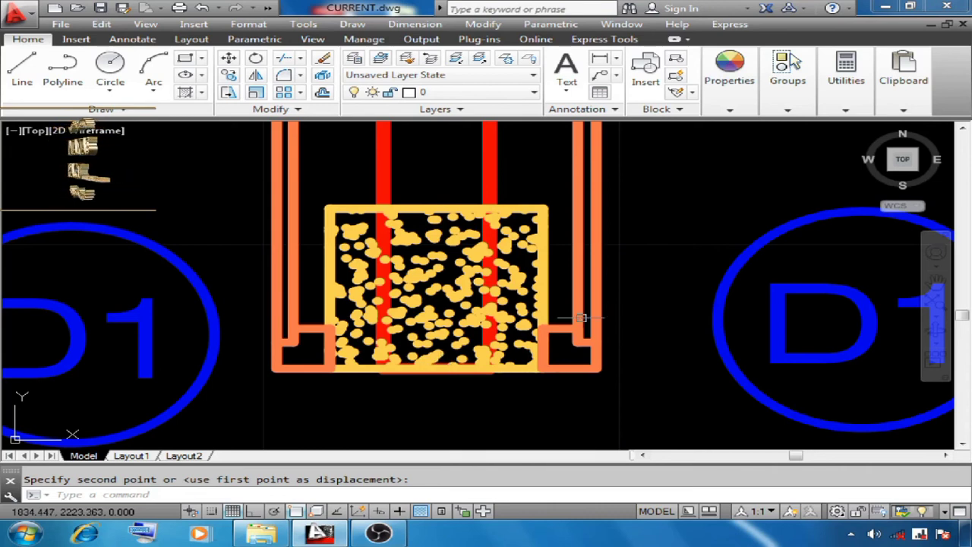
{"action": "scroll", "coordinate": [585, 307], "scroll_direction": "down", "scroll_amount": 6}
{"action": "key", "text": "Escape"}
{"action": "scroll", "coordinate": [353, 325], "scroll_direction": "up", "scroll_amount": 3}
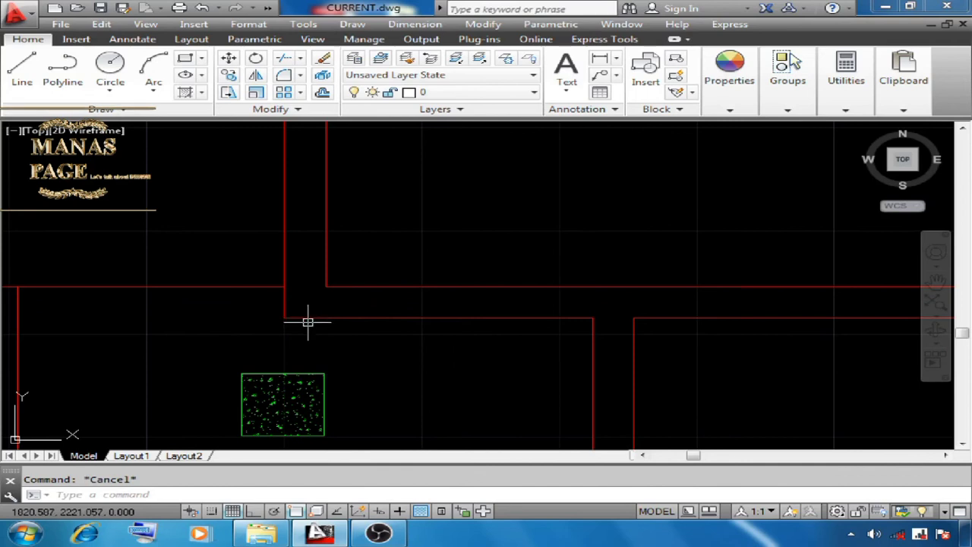
{"action": "left_click", "coordinate": [384, 318]}
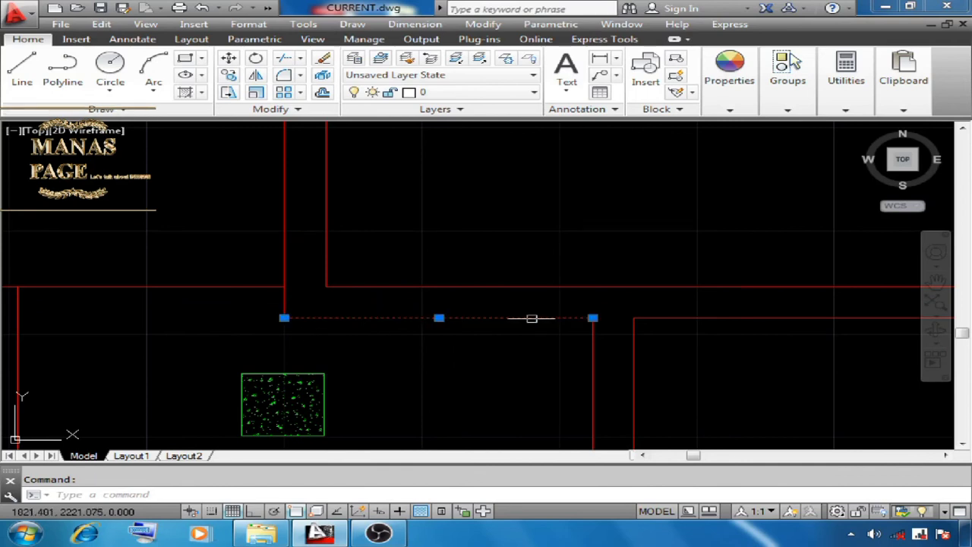
{"action": "key", "text": "Escape"}
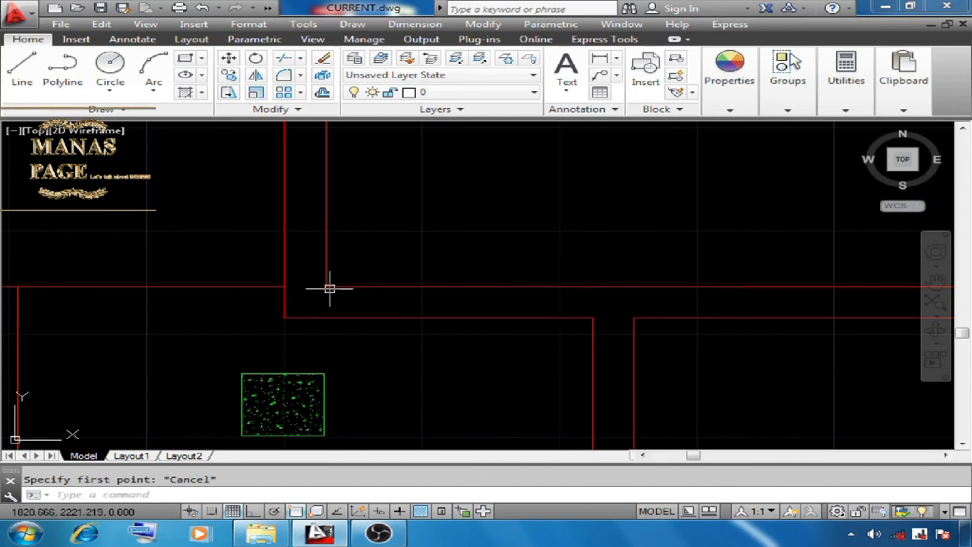
{"action": "left_click", "coordinate": [22, 67]}
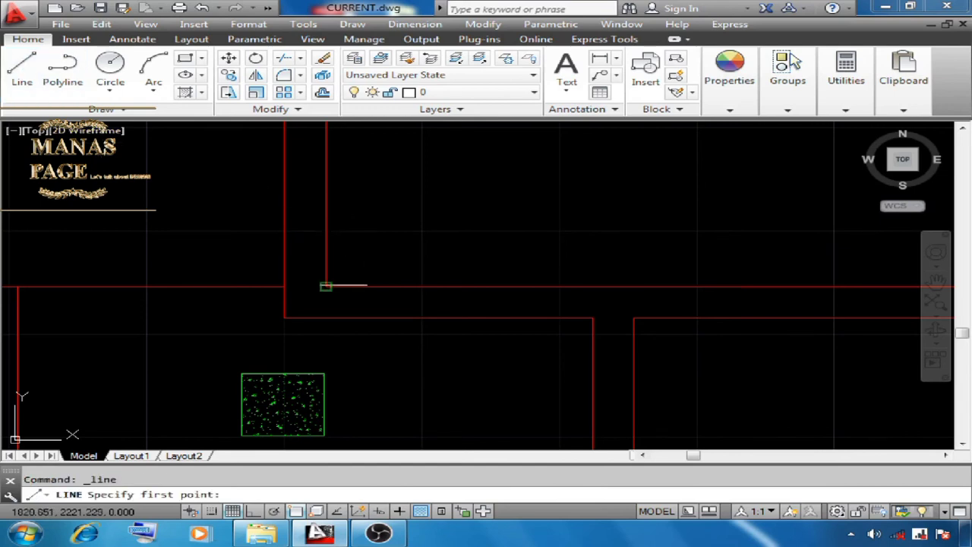
{"action": "left_click", "coordinate": [325, 287]}
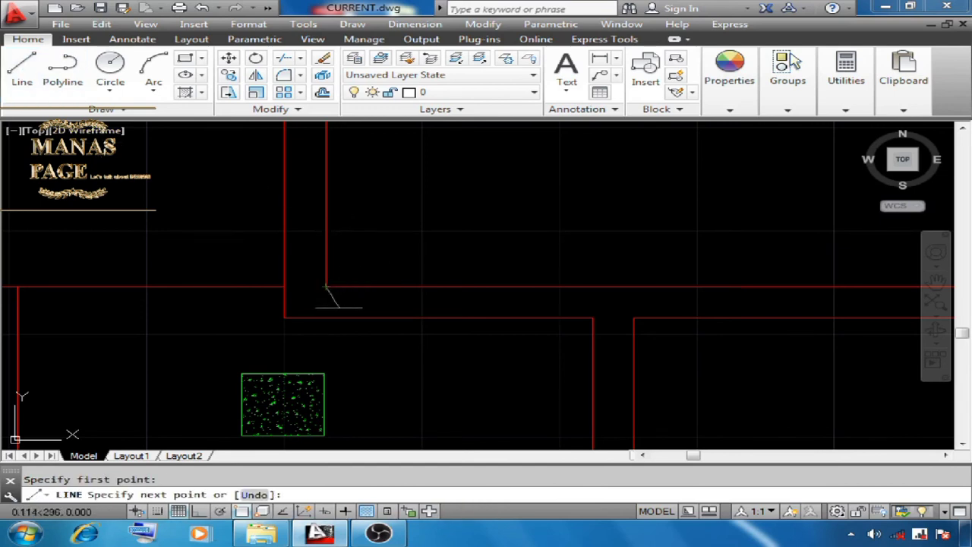
{"action": "left_click", "coordinate": [325, 317]}
{"action": "right_click", "coordinate": [371, 231]}
{"action": "left_click", "coordinate": [418, 239]}
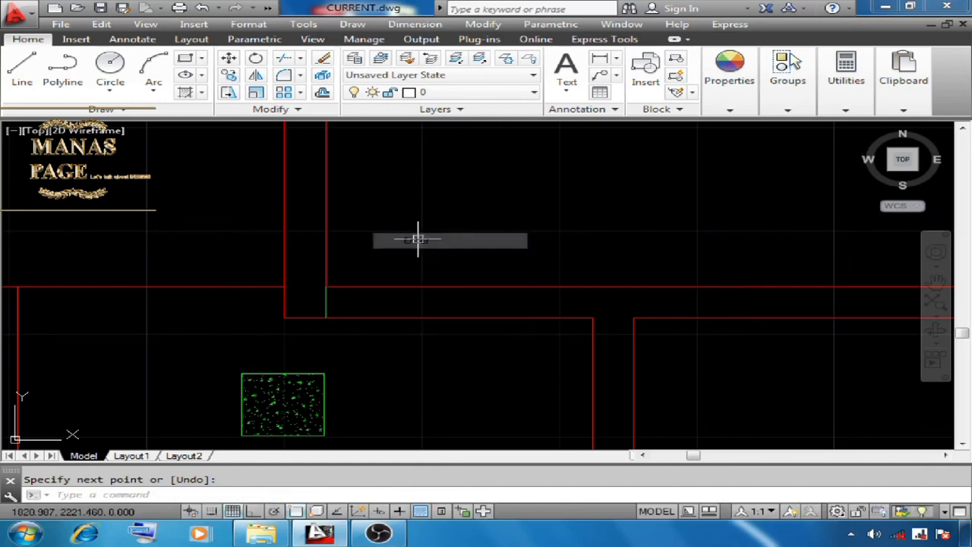
Draw a short horizontal line across the lower end of the bedroom partition wall, between its two faces.
{"action": "left_click", "coordinate": [22, 68]}
{"action": "left_click", "coordinate": [284, 318]}
{"action": "left_click", "coordinate": [326, 317]}
{"action": "scroll", "coordinate": [383, 386], "scroll_direction": "down", "scroll_amount": 4}
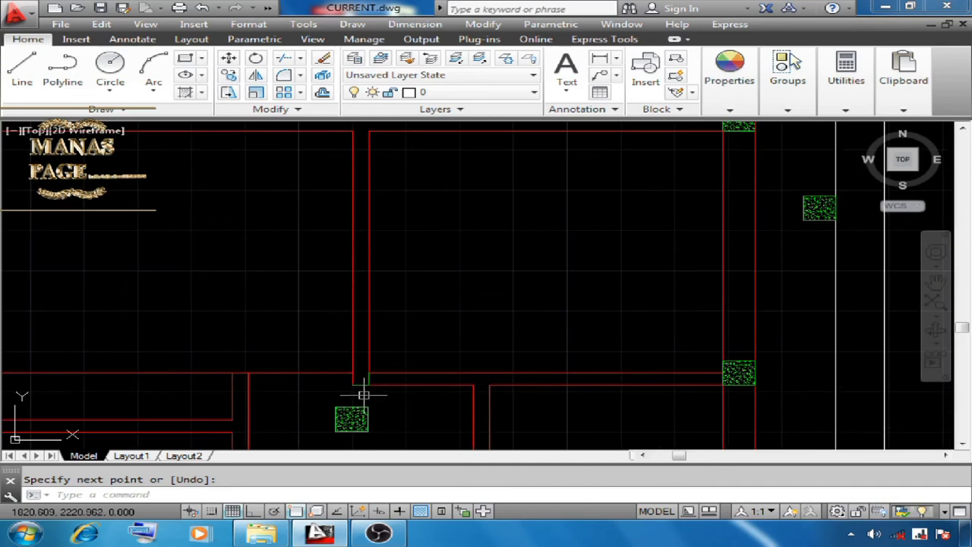
Move the 0.3 X 0.3 column below the bedroom partition by its bottom-edge midpoint onto the midpoint of the line closing the partition's lower end.
{"action": "scroll", "coordinate": [357, 385], "scroll_direction": "up", "scroll_amount": 2}
{"action": "scroll", "coordinate": [358, 385], "scroll_direction": "up", "scroll_amount": 3}
{"action": "scroll", "coordinate": [373, 298], "scroll_direction": "down", "scroll_amount": 6}
{"action": "middle_click_drag", "start_coordinate": [319, 274], "coordinate": [309, 328]}
{"action": "left_click", "coordinate": [229, 64]}
{"action": "scroll", "coordinate": [411, 372], "scroll_direction": "up", "scroll_amount": 4}
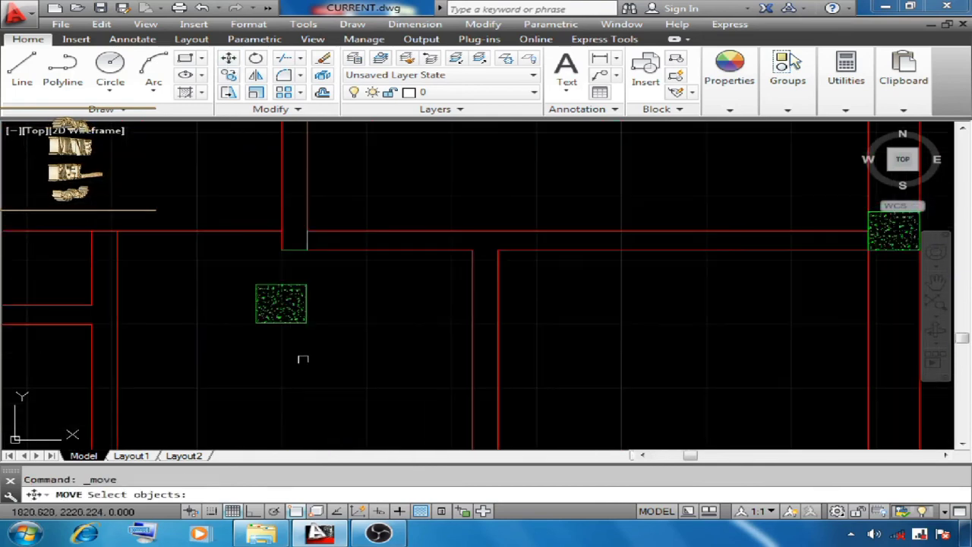
{"action": "left_click", "coordinate": [233, 279]}
{"action": "left_click", "coordinate": [347, 342]}
{"action": "key", "text": "Return"}
{"action": "scroll", "coordinate": [277, 332], "scroll_direction": "up", "scroll_amount": 5}
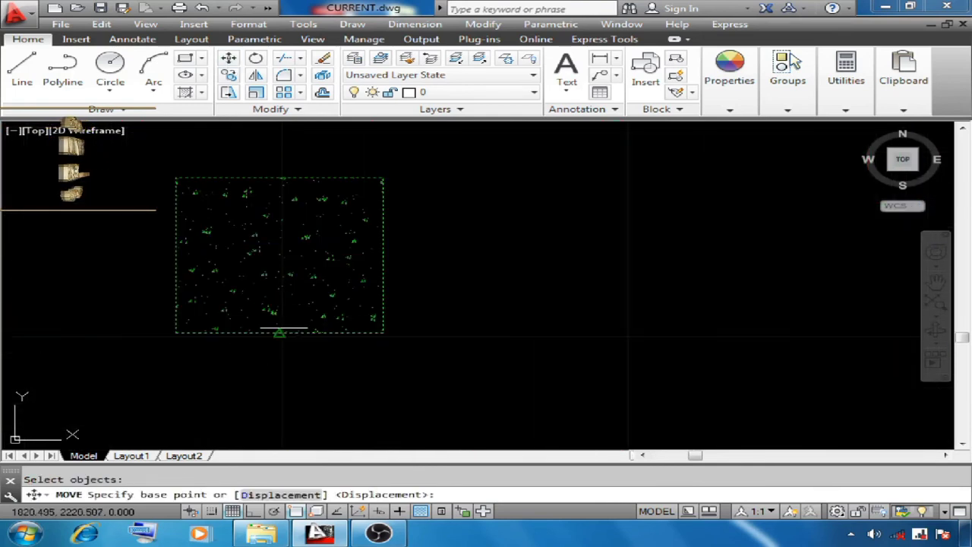
{"action": "left_click", "coordinate": [273, 328]}
{"action": "scroll", "coordinate": [274, 328], "scroll_direction": "down", "scroll_amount": 8}
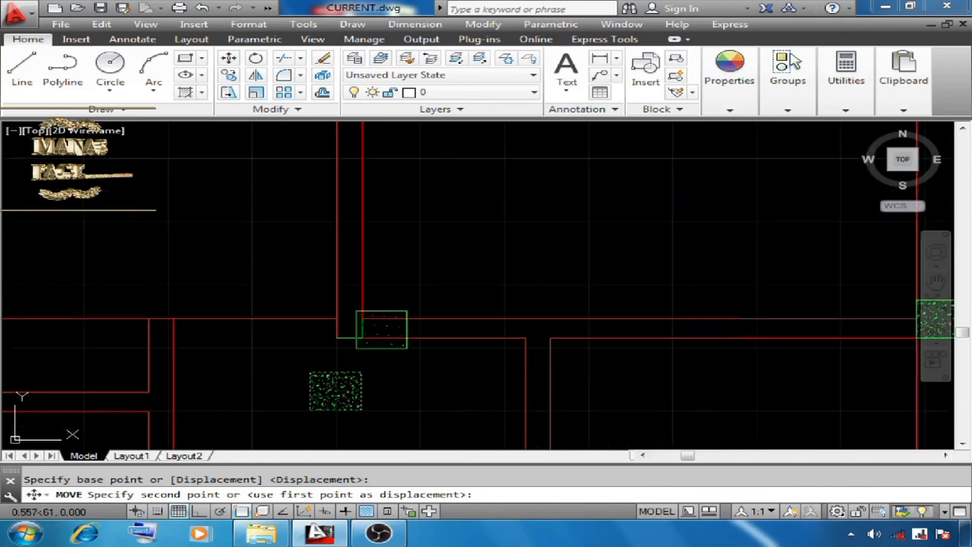
{"action": "scroll", "coordinate": [381, 328], "scroll_direction": "up", "scroll_amount": 4}
{"action": "left_click", "coordinate": [414, 316]}
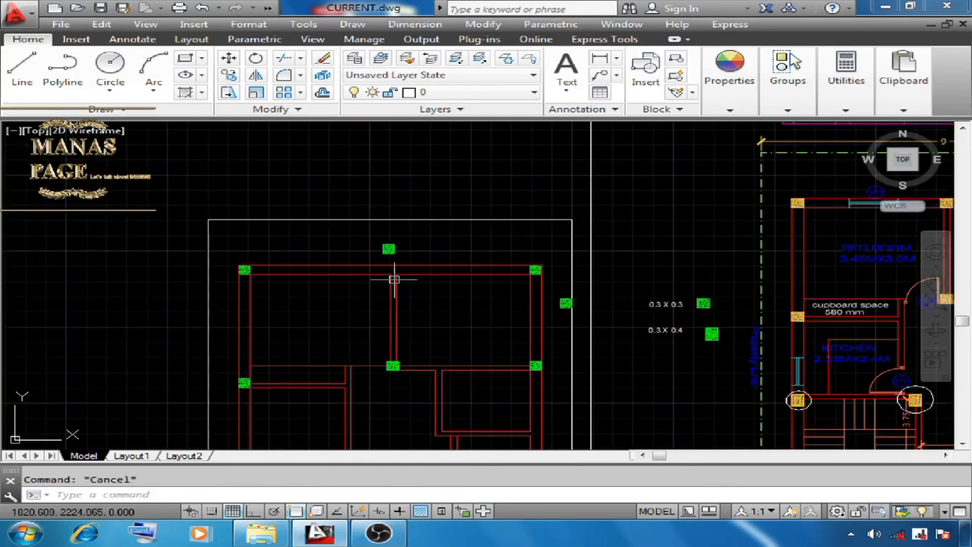
Draw a short line across the upper end of the bedroom partition wall, joining the inner corners of the top wall.
{"action": "scroll", "coordinate": [394, 279], "scroll_direction": "up", "scroll_amount": 2}
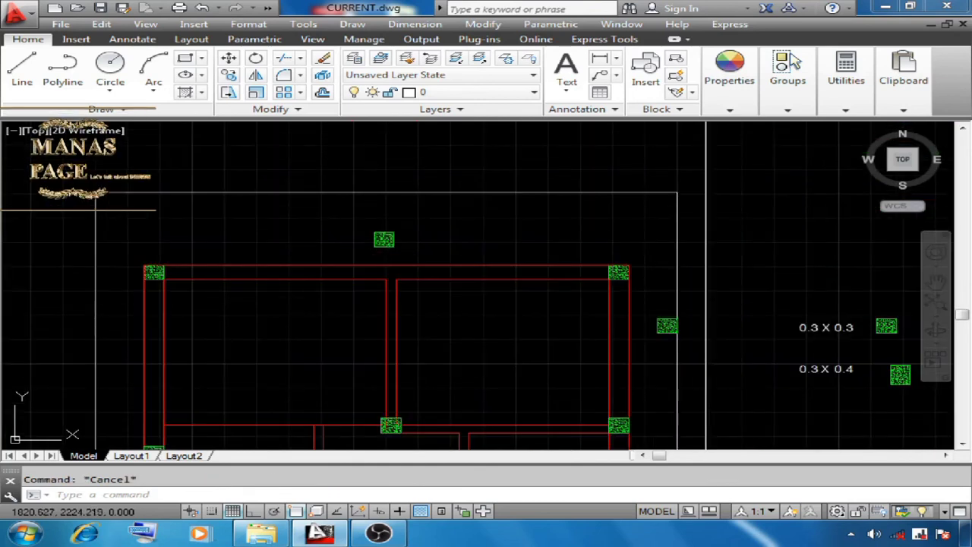
{"action": "left_click", "coordinate": [23, 80]}
{"action": "scroll", "coordinate": [384, 282], "scroll_direction": "up", "scroll_amount": 3}
{"action": "left_click", "coordinate": [397, 292]}
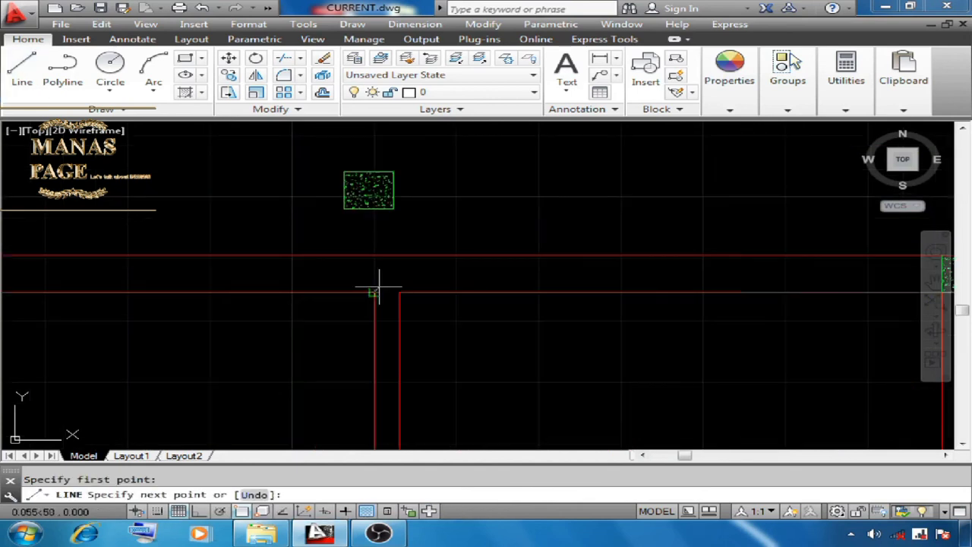
{"action": "right_click", "coordinate": [464, 321]}
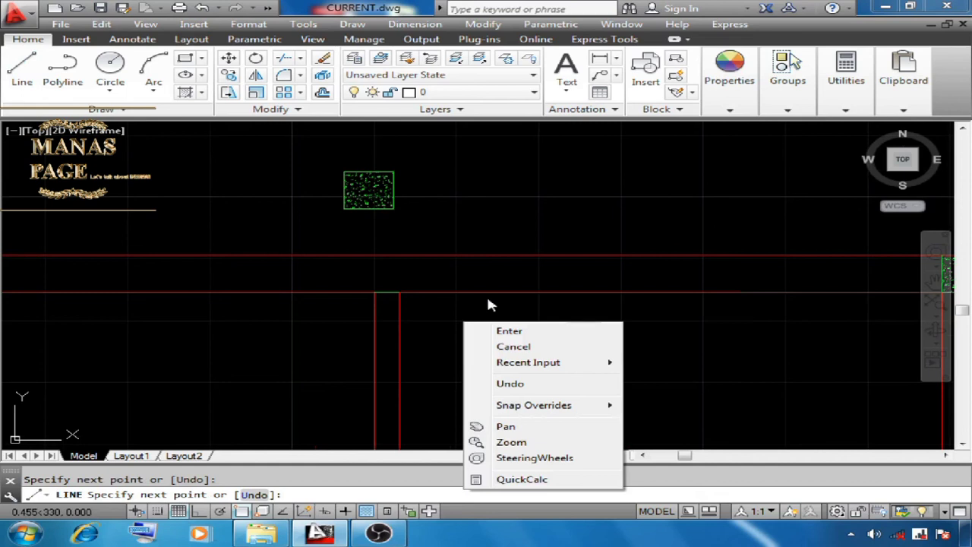
{"action": "left_click", "coordinate": [509, 332]}
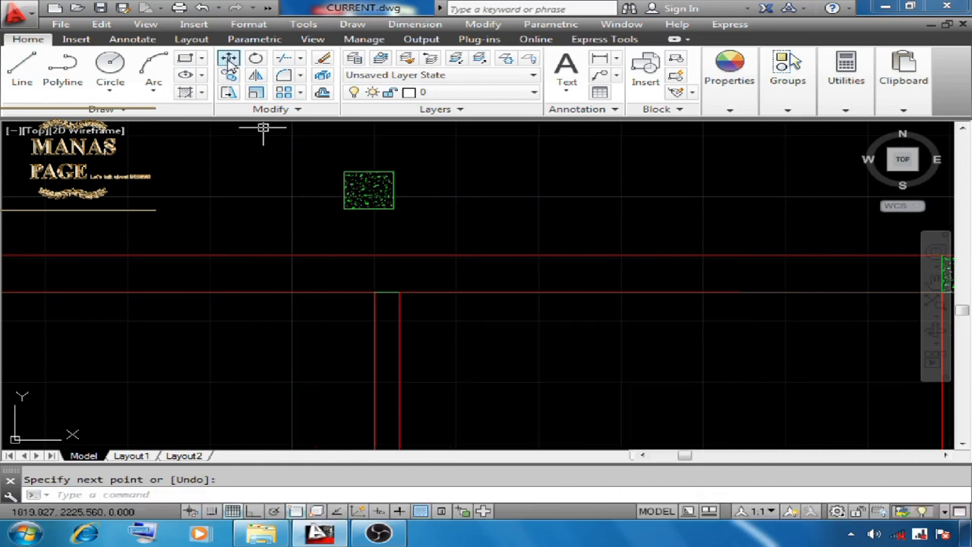
Move the 0.3 X 0.3 column above the top wall by its bottom-edge midpoint onto the midpoint of the line closing the partition's upper end.
{"action": "left_click", "coordinate": [229, 65]}
{"action": "left_click", "coordinate": [296, 152]}
{"action": "left_click", "coordinate": [418, 218]}
{"action": "key", "text": "Return"}
{"action": "scroll", "coordinate": [377, 203], "scroll_direction": "up", "scroll_amount": 5}
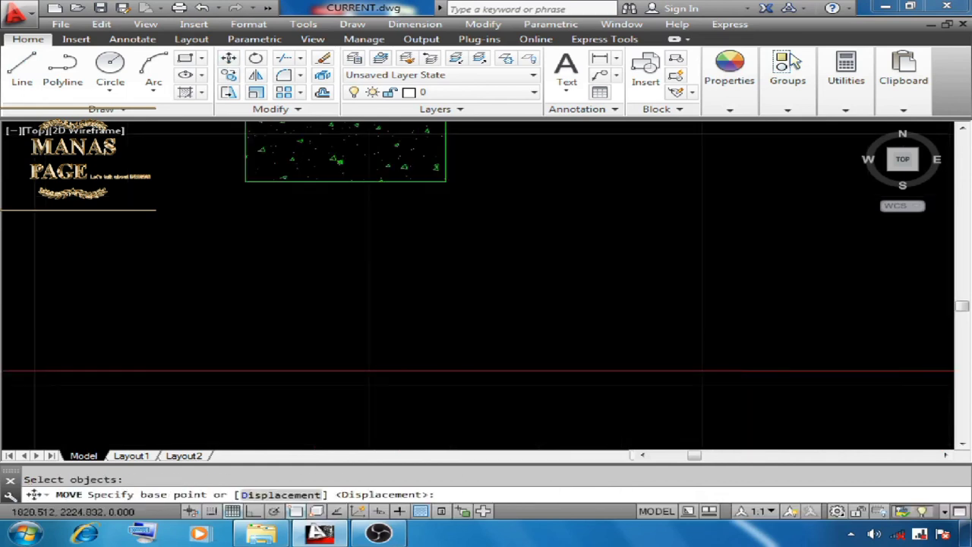
{"action": "left_click", "coordinate": [336, 156]}
{"action": "scroll", "coordinate": [347, 195], "scroll_direction": "up", "scroll_amount": 5}
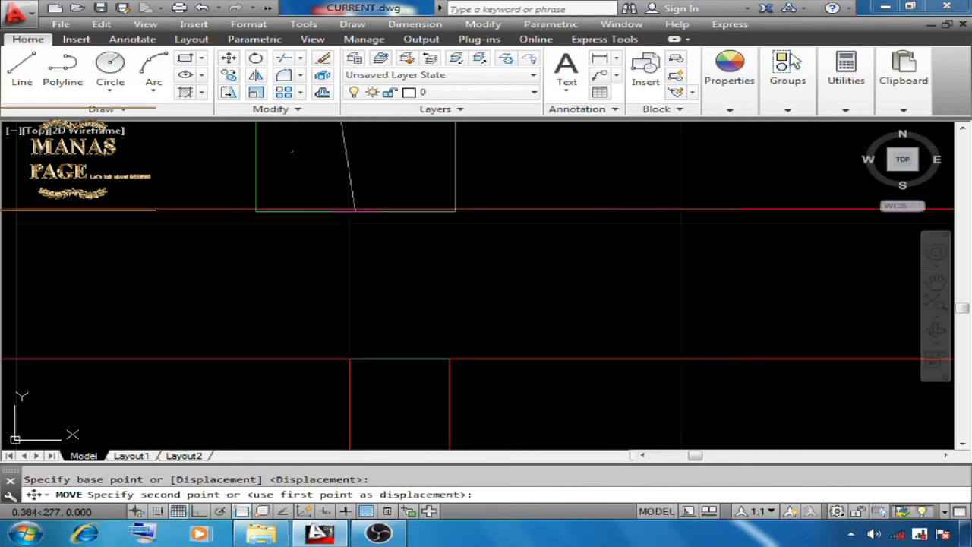
{"action": "left_click", "coordinate": [401, 353]}
{"action": "scroll", "coordinate": [395, 250], "scroll_direction": "down", "scroll_amount": 8}
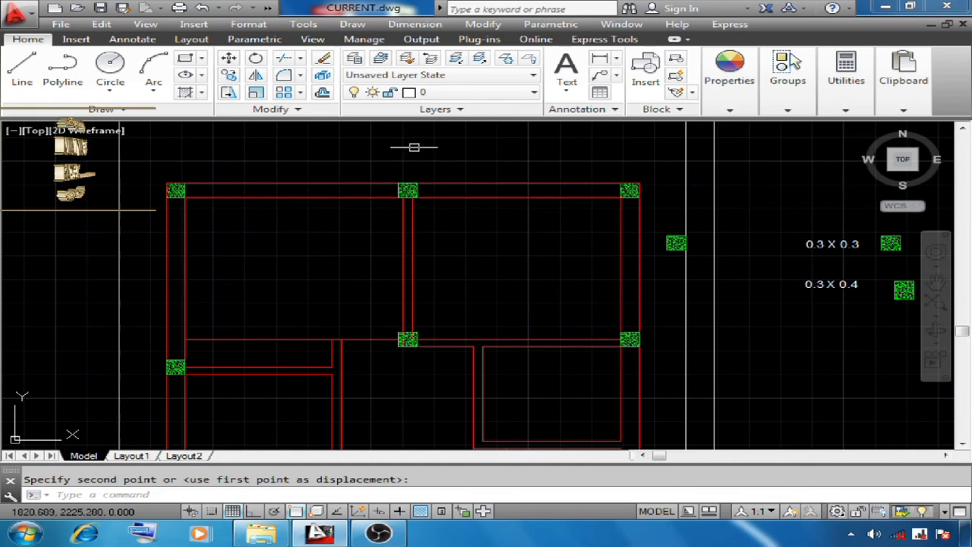
Examine the placed columns against the wall faces, checking the column beside the kitchen wall junction and the overall plan.
{"action": "scroll", "coordinate": [410, 146], "scroll_direction": "down", "scroll_amount": 4}
{"action": "scroll", "coordinate": [314, 260], "scroll_direction": "up", "scroll_amount": 7}
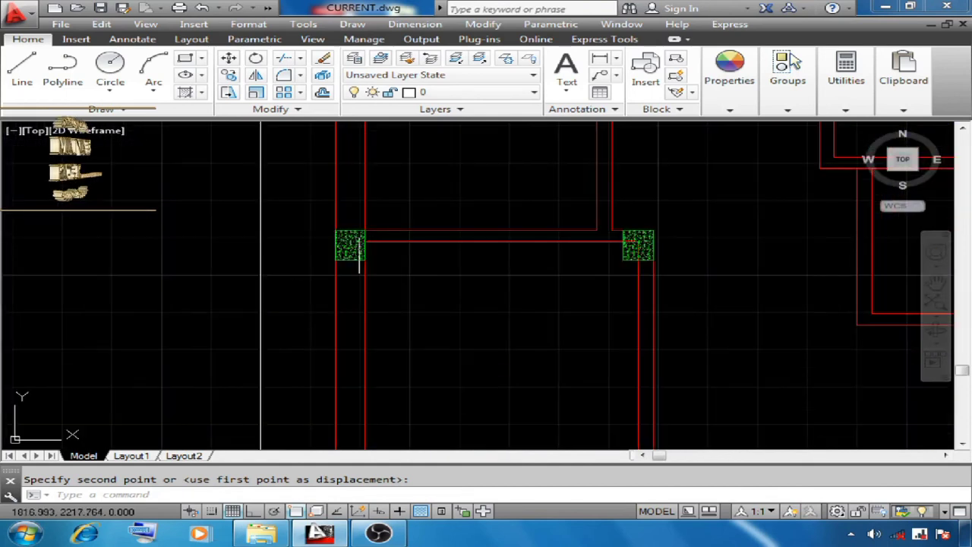
{"action": "scroll", "coordinate": [362, 256], "scroll_direction": "up", "scroll_amount": 4}
{"action": "scroll", "coordinate": [329, 256], "scroll_direction": "down", "scroll_amount": 4}
{"action": "scroll", "coordinate": [350, 197], "scroll_direction": "up", "scroll_amount": 5}
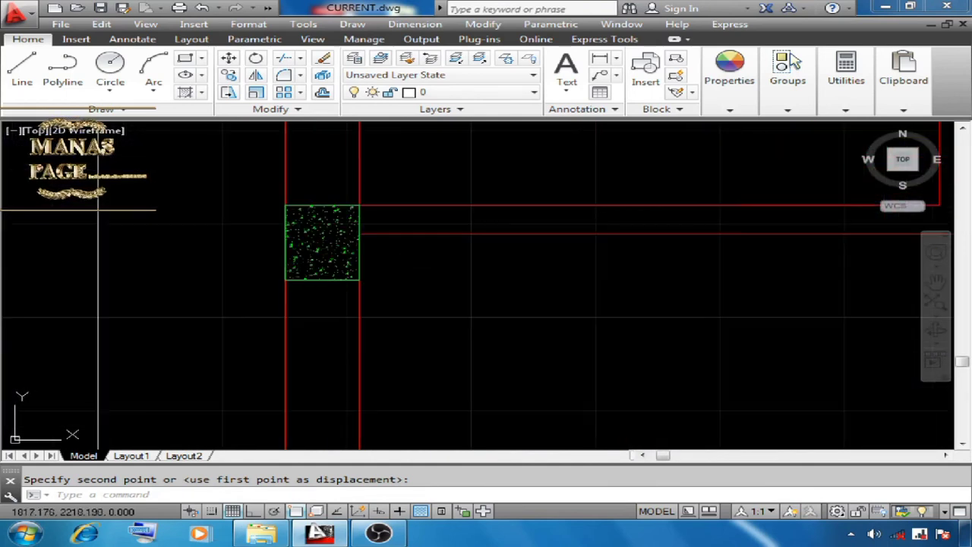
{"action": "scroll", "coordinate": [336, 175], "scroll_direction": "up", "scroll_amount": 4}
{"action": "scroll", "coordinate": [380, 180], "scroll_direction": "down", "scroll_amount": 4}
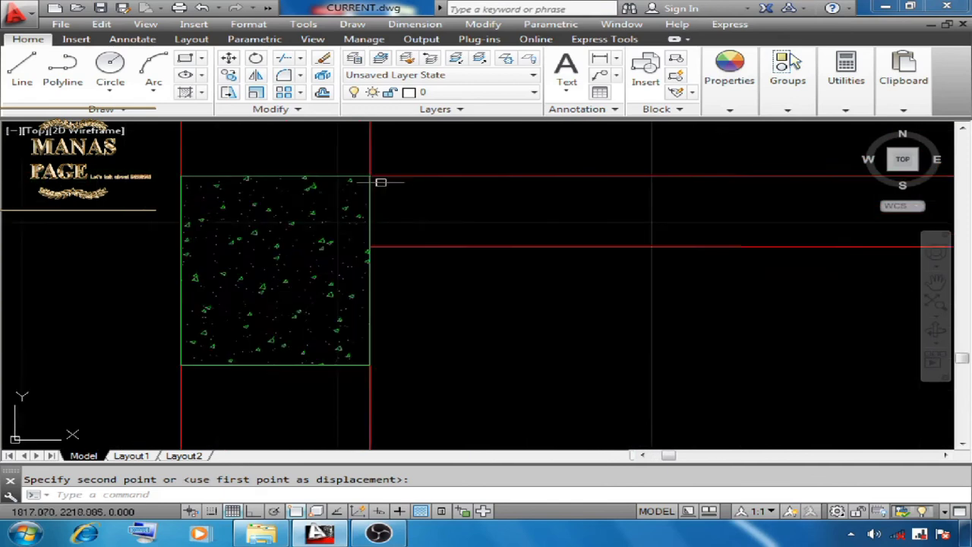
{"action": "scroll", "coordinate": [392, 295], "scroll_direction": "down", "scroll_amount": 7}
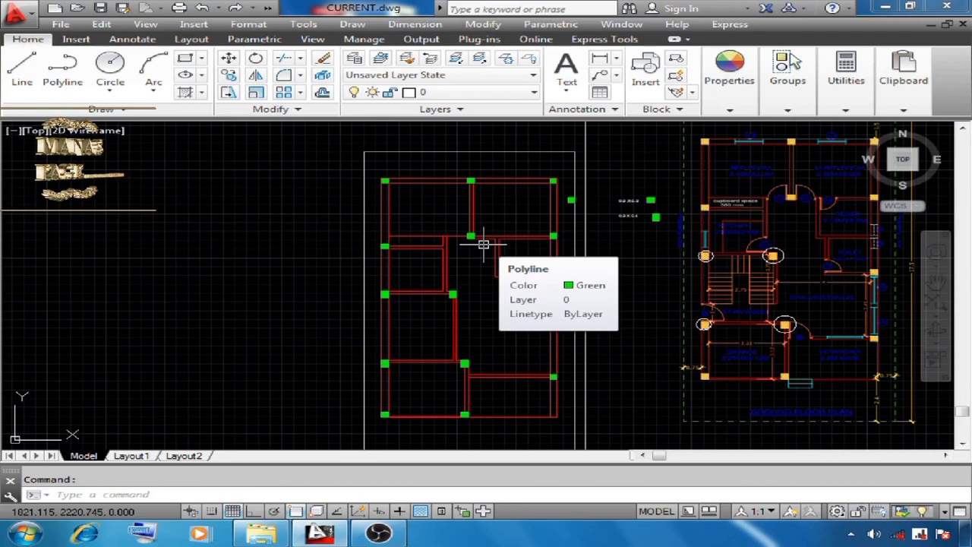
{"action": "scroll", "coordinate": [483, 244], "scroll_direction": "up", "scroll_amount": 4}
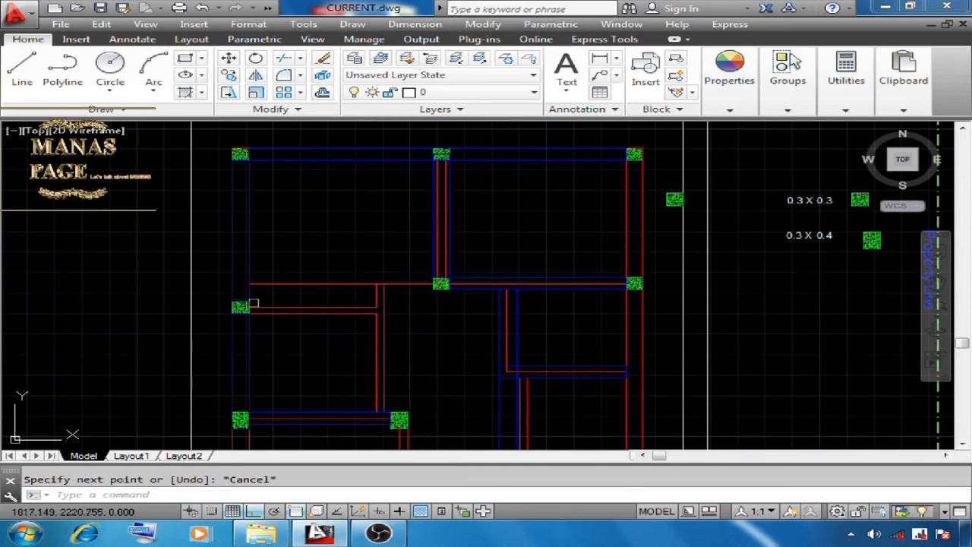
Draw a rectangular beam outline from the column at the bedroom partition's lower end across to the outer wall above the kitchen.
{"action": "left_click", "coordinate": [378, 308]}
{"action": "key", "text": "Delete"}
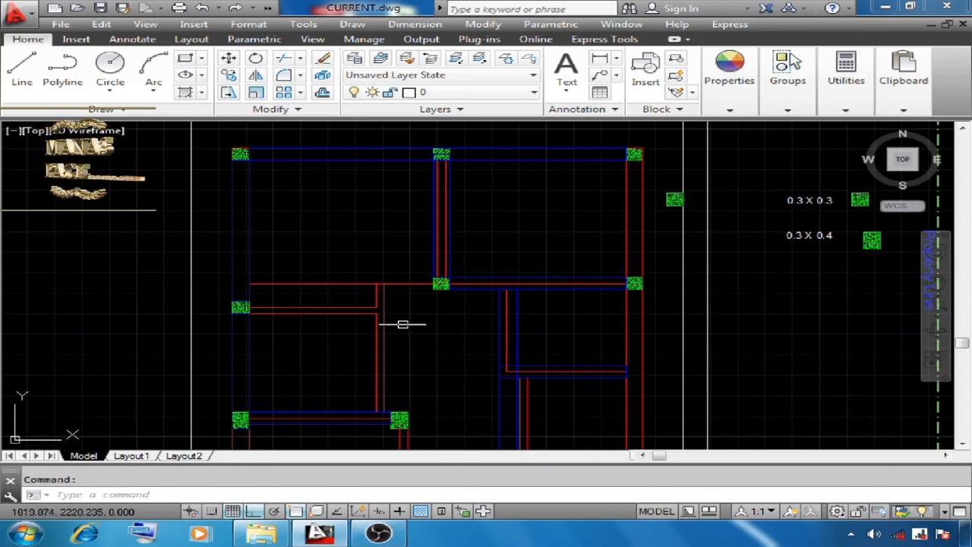
{"action": "type", "text": "rec"}
{"action": "key", "text": "Return"}
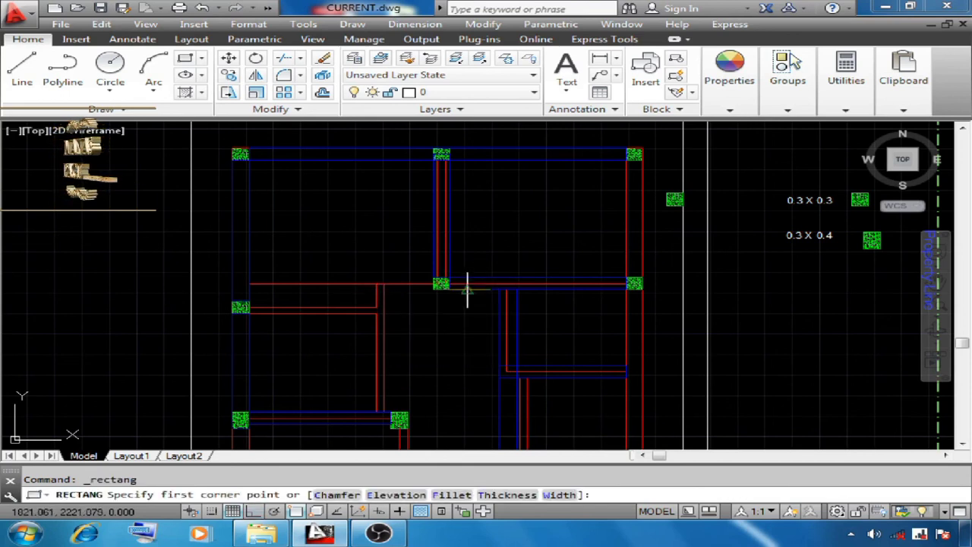
{"action": "left_click", "coordinate": [430, 277]}
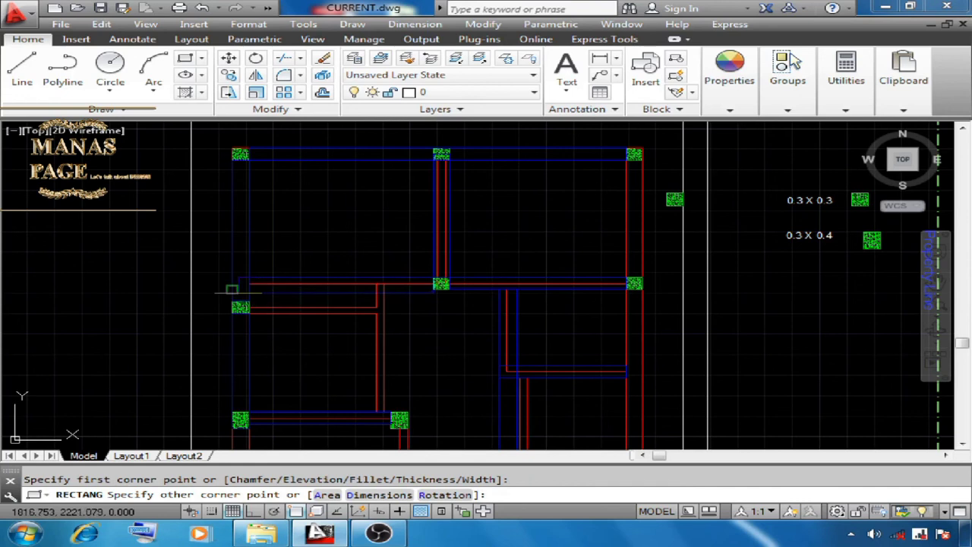
{"action": "key", "text": "Escape"}
Draw a rectangular beam outline along the vertical kitchen wall between the two horizontal beams, and start another rectangle at the outer wall.
{"action": "left_click", "coordinate": [186, 58]}
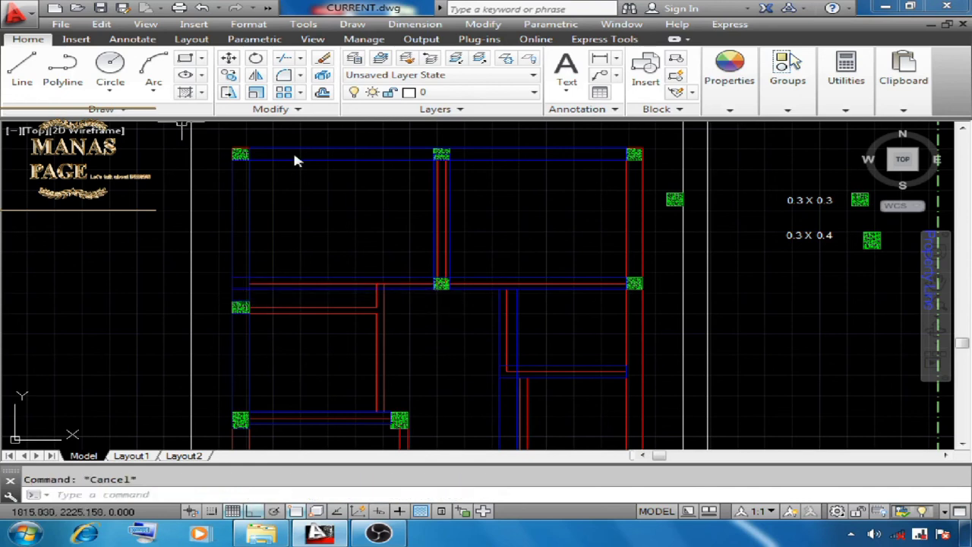
{"action": "left_click", "coordinate": [383, 283]}
{"action": "left_click", "coordinate": [361, 406]}
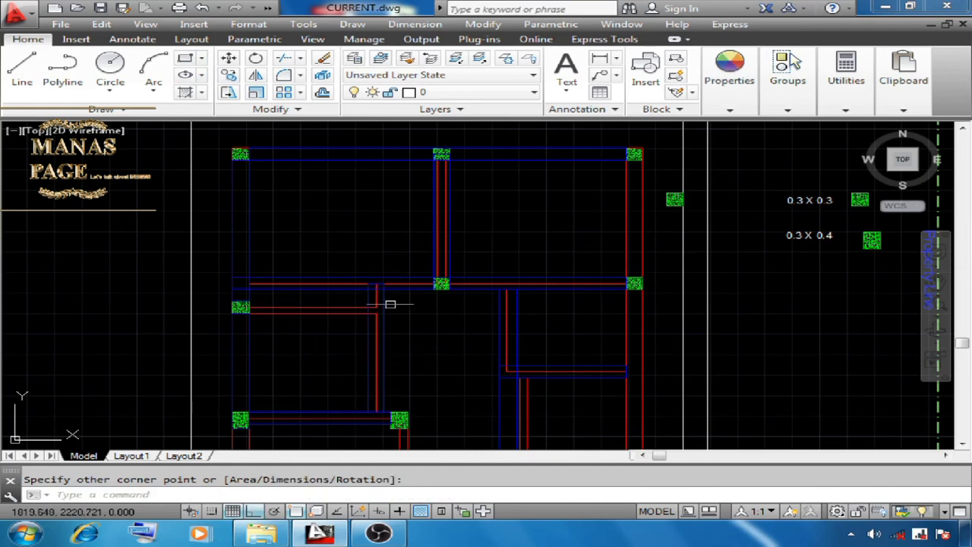
{"action": "left_click", "coordinate": [185, 58]}
{"action": "left_click", "coordinate": [248, 283]}
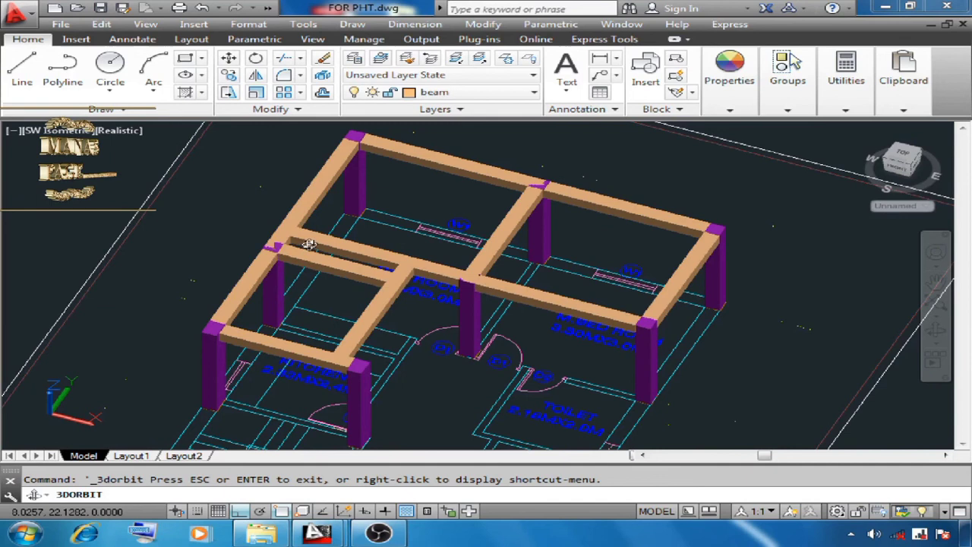
Examine how the red walls sit on the beams and columns around the kitchen in the FOR PHT.dwg 3D model.
{"action": "left_click", "coordinate": [364, 319]}
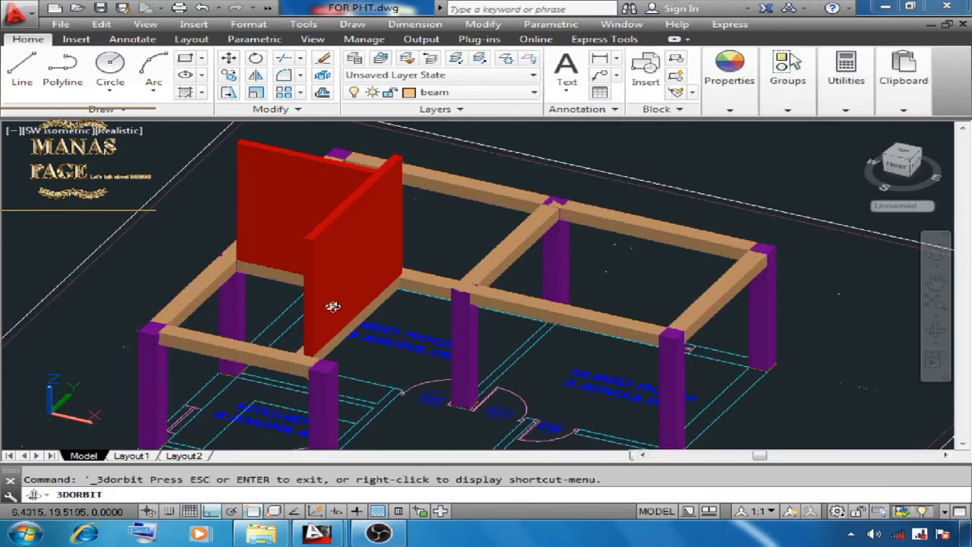
{"action": "left_click_drag", "start_coordinate": [278, 205], "coordinate": [554, 317]}
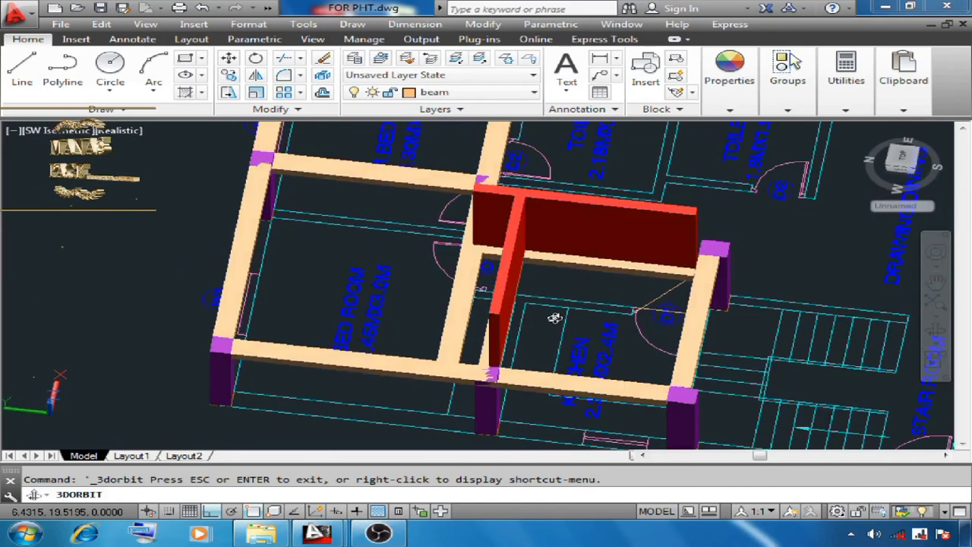
{"action": "scroll", "coordinate": [698, 295], "scroll_direction": "up", "scroll_amount": 2}
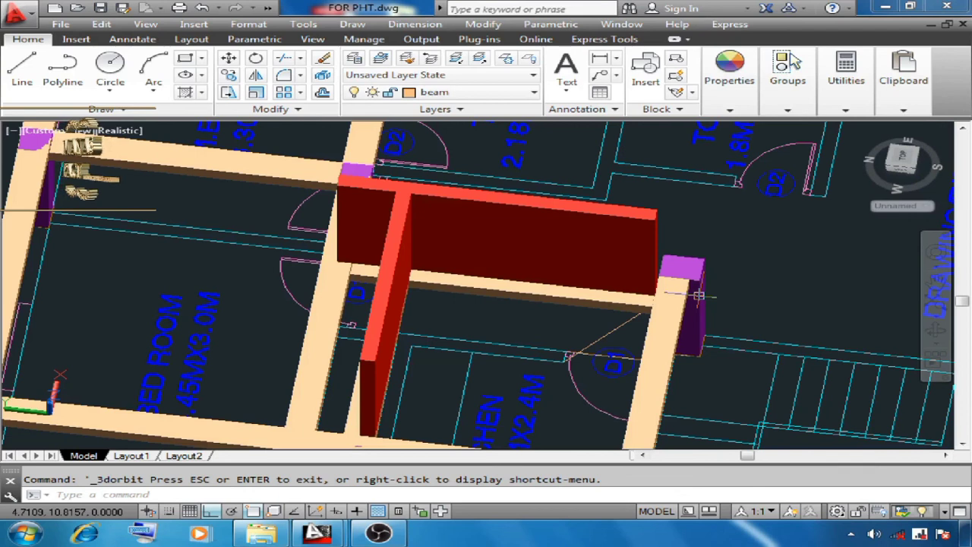